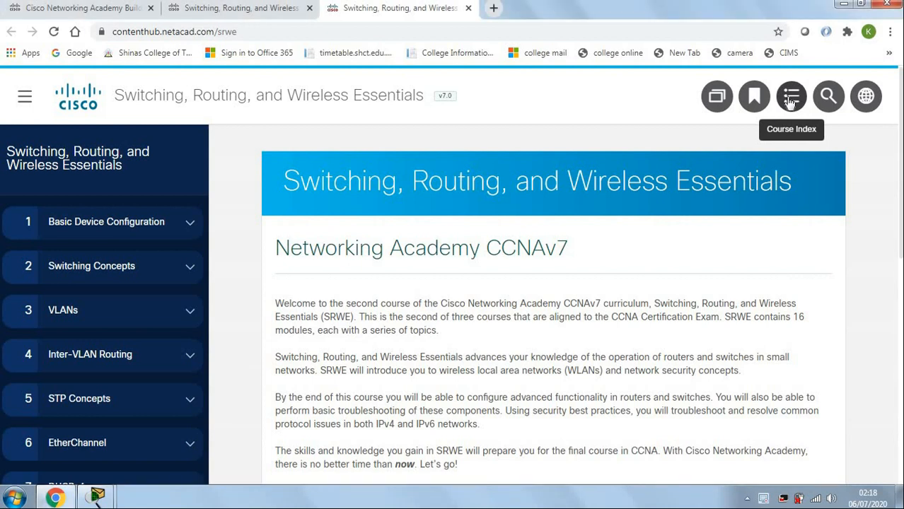
Filter the Course Index to Packet Tracer activities only and scroll down to 14.3.5.
{"action": "left_click", "coordinate": [790, 100]}
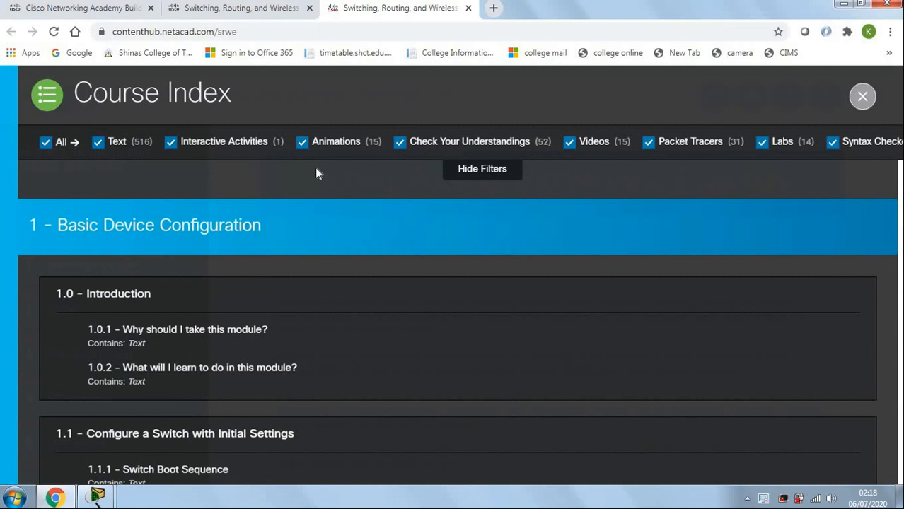
{"action": "left_click", "coordinate": [45, 147]}
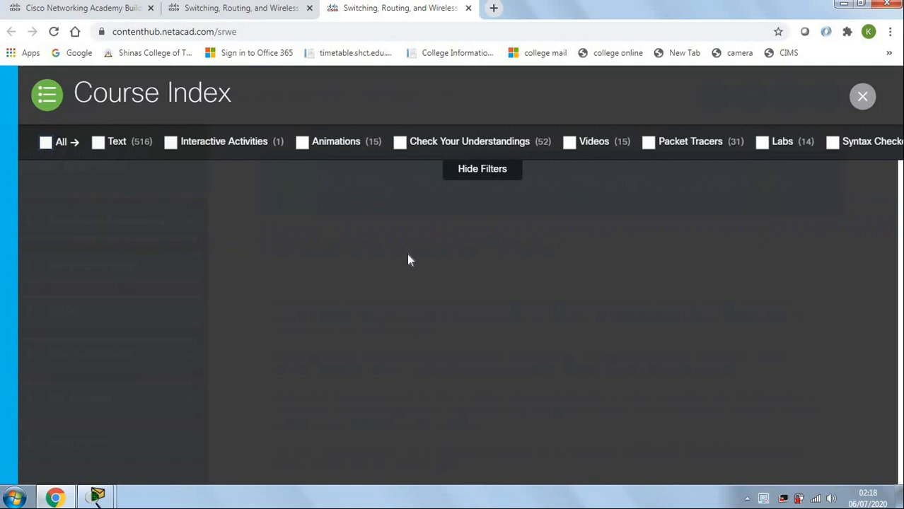
{"action": "left_click", "coordinate": [649, 143]}
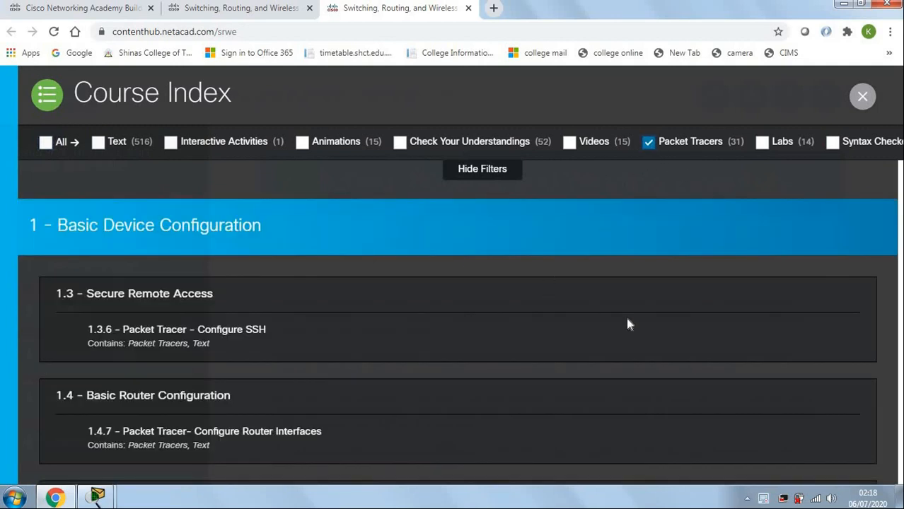
{"action": "scroll", "coordinate": [627, 324], "scroll_direction": "down", "scroll_amount": 10}
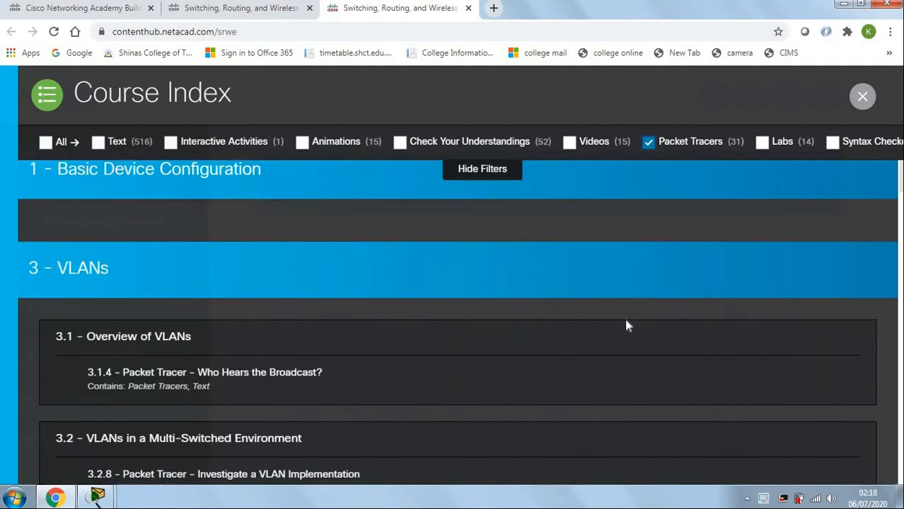
{"action": "scroll", "coordinate": [626, 325], "scroll_direction": "down", "scroll_amount": 10}
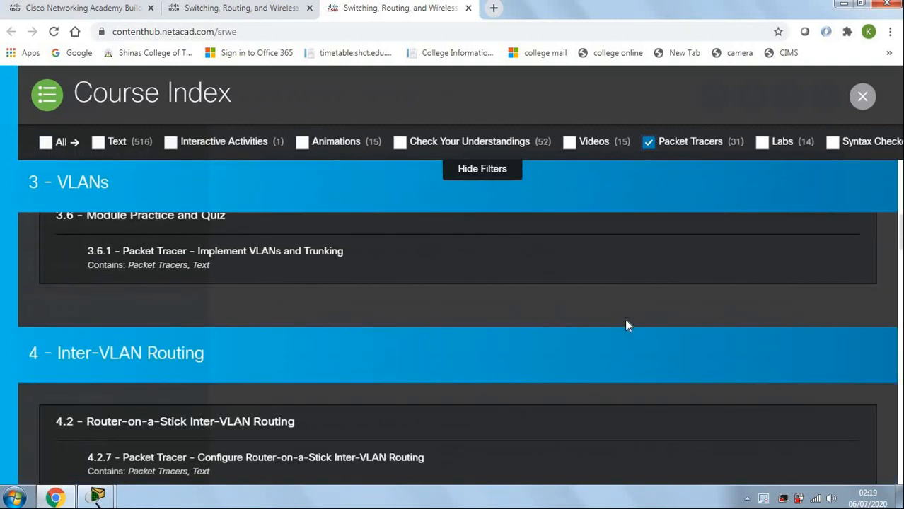
{"action": "scroll", "coordinate": [626, 326], "scroll_direction": "down", "scroll_amount": 15}
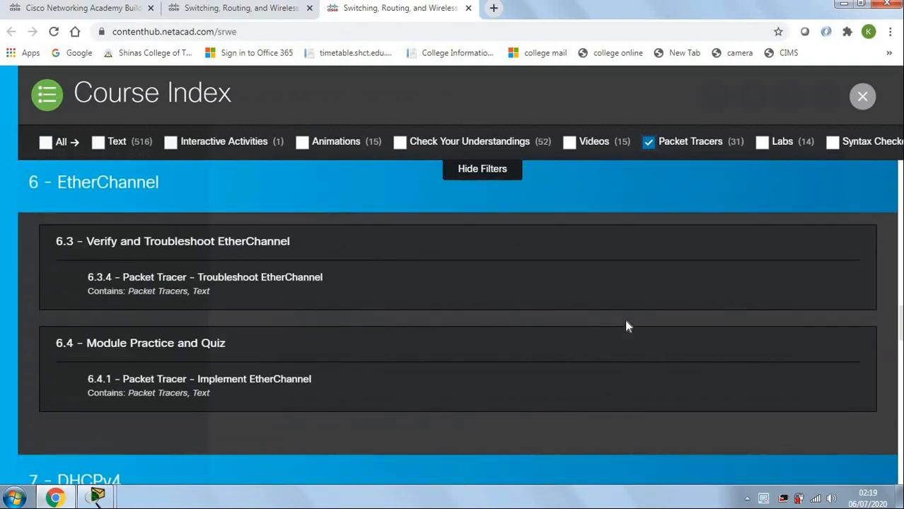
{"action": "scroll", "coordinate": [626, 325], "scroll_direction": "down", "scroll_amount": 15}
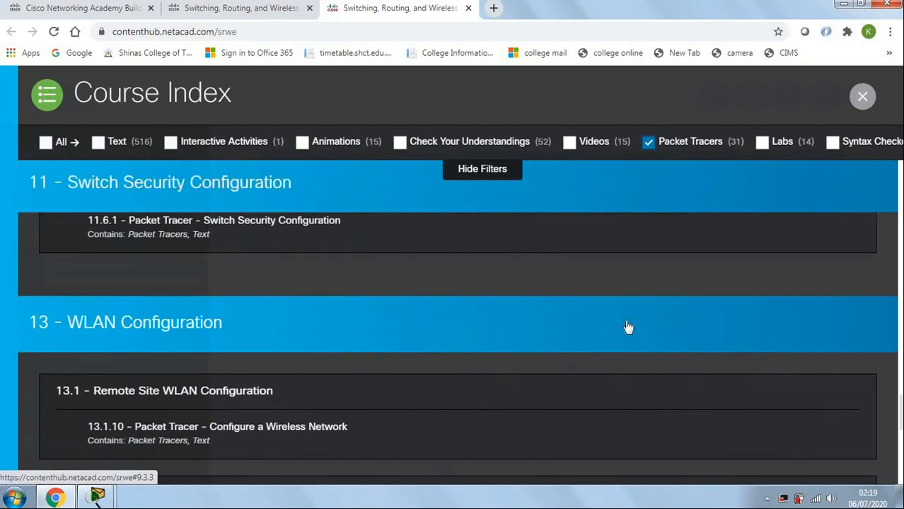
{"action": "scroll", "coordinate": [626, 326], "scroll_direction": "down", "scroll_amount": 8}
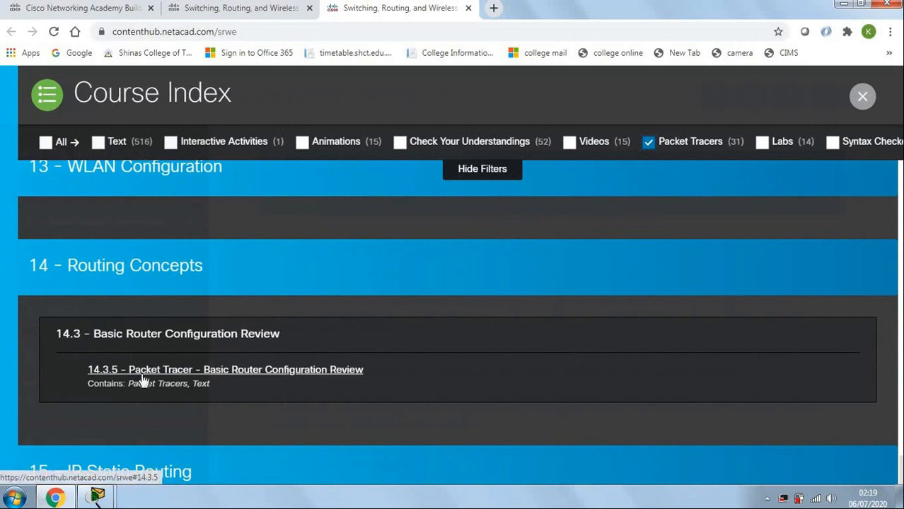
Open the 14.3.5 Basic Router Configuration Review activity and switch to the Packet Tracer window.
{"action": "left_click", "coordinate": [263, 374]}
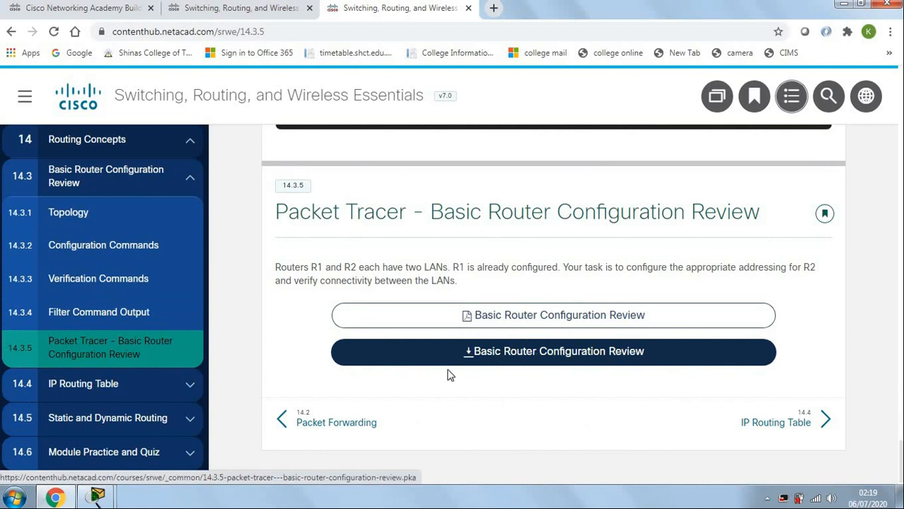
{"action": "mouse_move", "coordinate": [99, 500]}
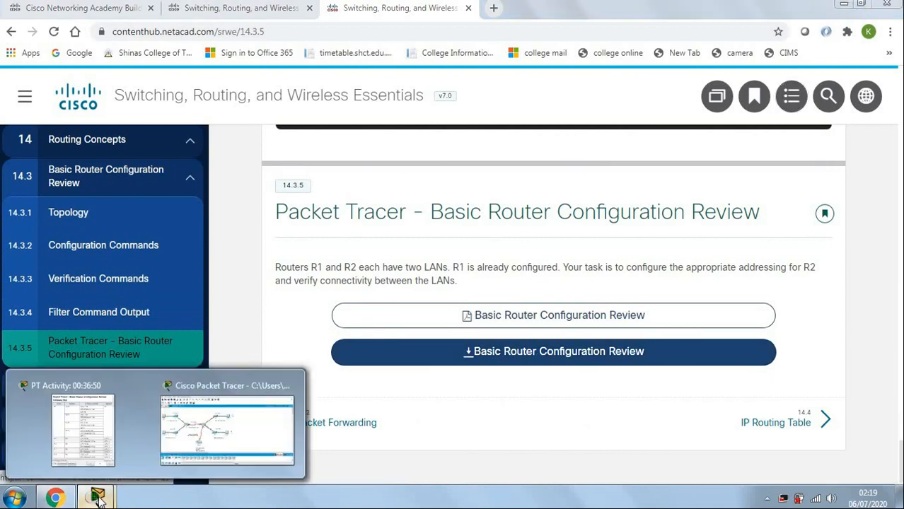
{"action": "left_click", "coordinate": [256, 432]}
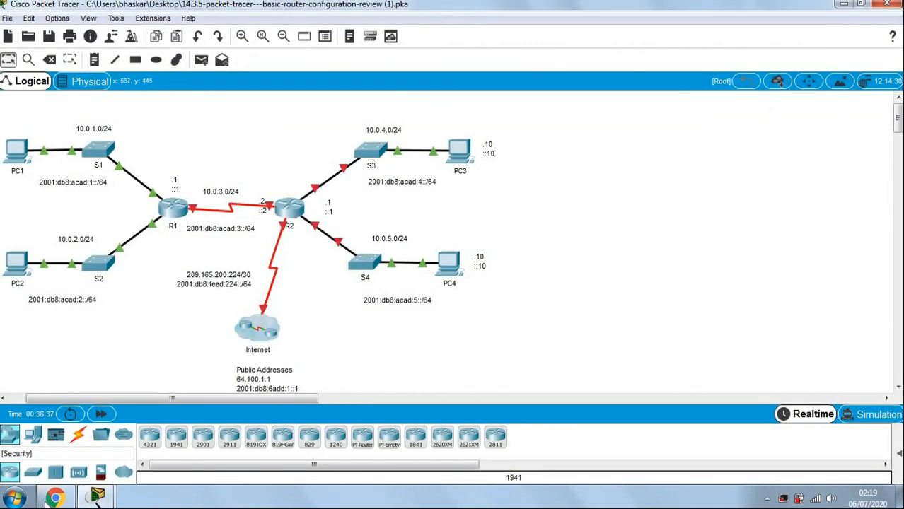
Show the PT Activity instructions with the R2 addressing table beside the topology.
{"action": "mouse_move", "coordinate": [97, 497]}
{"action": "left_click", "coordinate": [99, 465]}
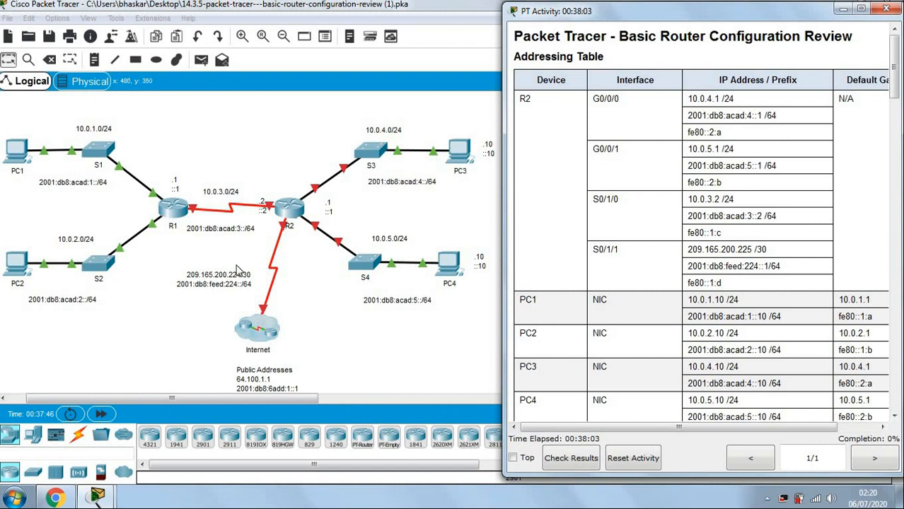
Bring the topology forward and box-select PC1, S1, R1, S2 and PC2.
{"action": "left_click", "coordinate": [63, 150]}
{"action": "left_click_drag", "start_coordinate": [13, 114], "coordinate": [193, 324]}
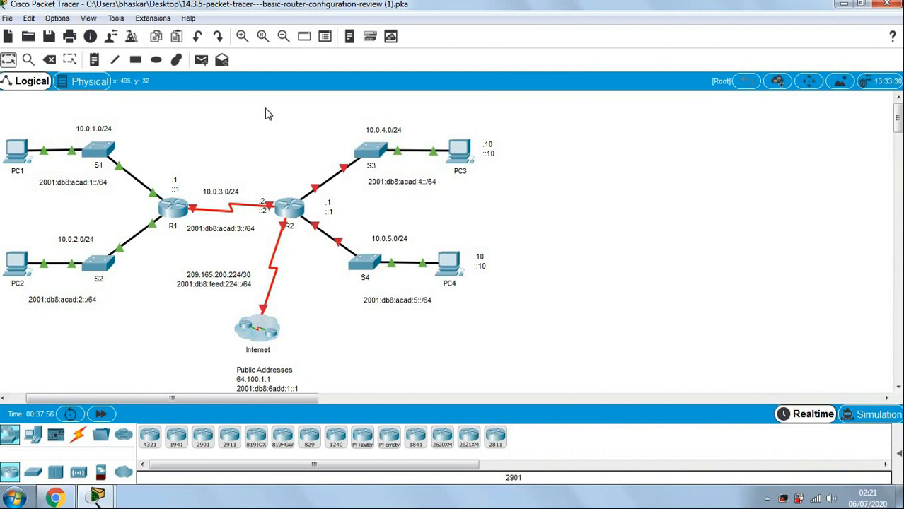
Select R2 with its attached switches and PCs, then return to the activity's addressing table.
{"action": "left_click_drag", "start_coordinate": [272, 116], "coordinate": [507, 291]}
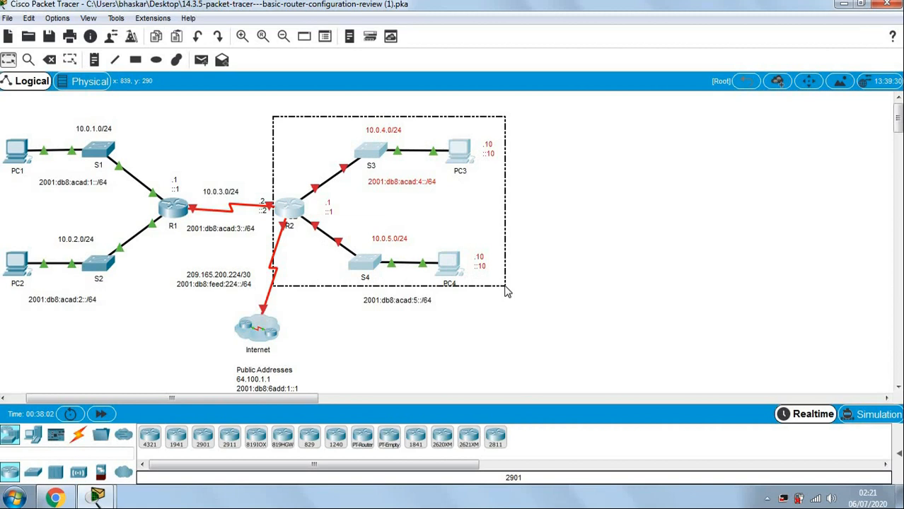
{"action": "left_click_drag", "start_coordinate": [505, 287], "coordinate": [506, 297]}
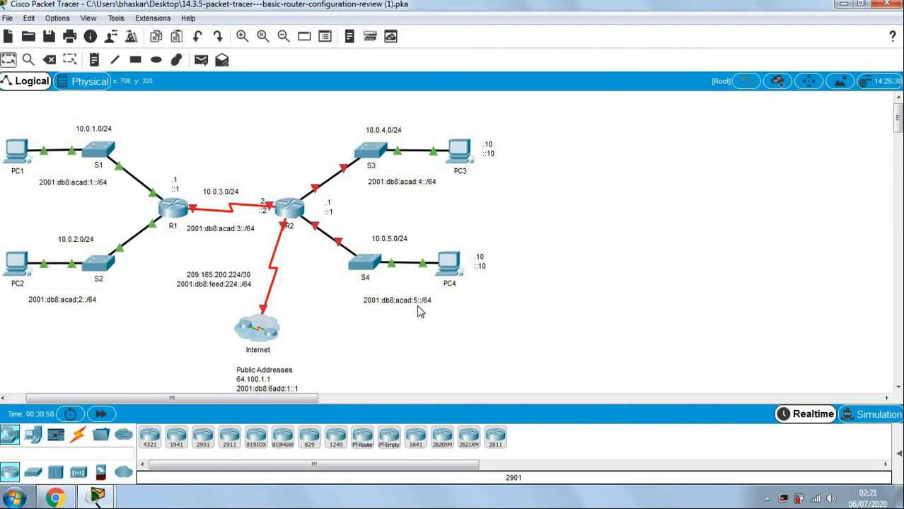
{"action": "mouse_move", "coordinate": [106, 499]}
{"action": "left_click", "coordinate": [117, 447]}
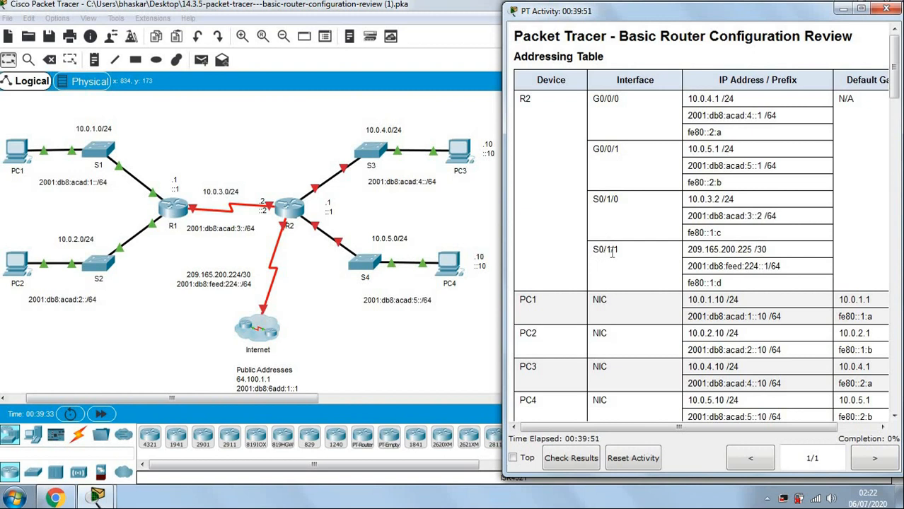
{"action": "double_click", "coordinate": [609, 198]}
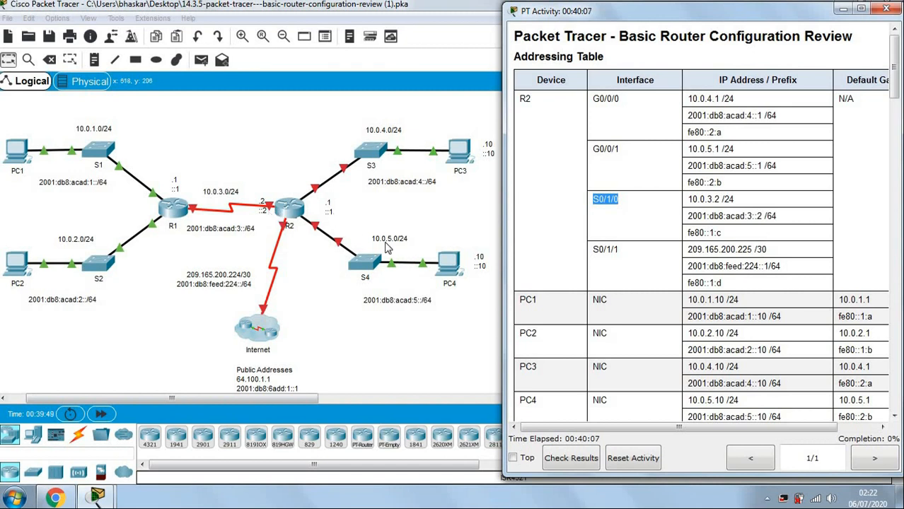
{"action": "left_click", "coordinate": [598, 262]}
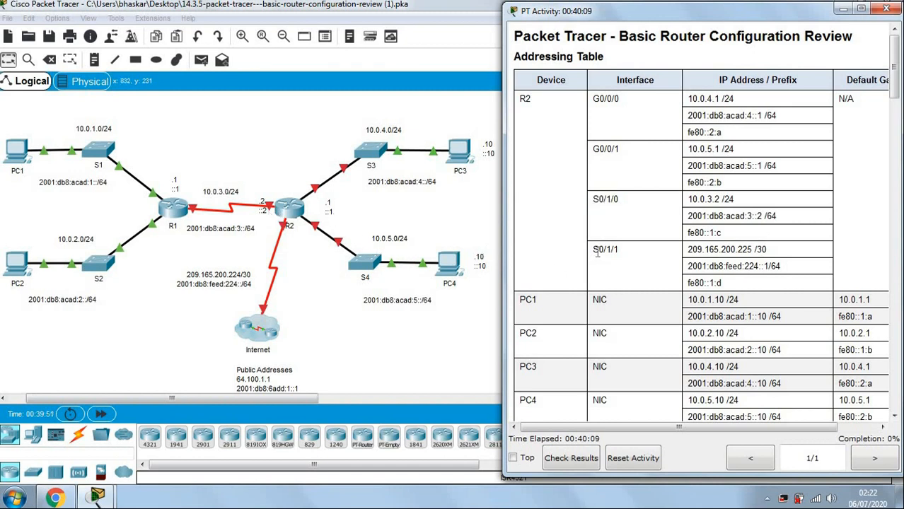
{"action": "left_click_drag", "start_coordinate": [594, 249], "coordinate": [625, 249]}
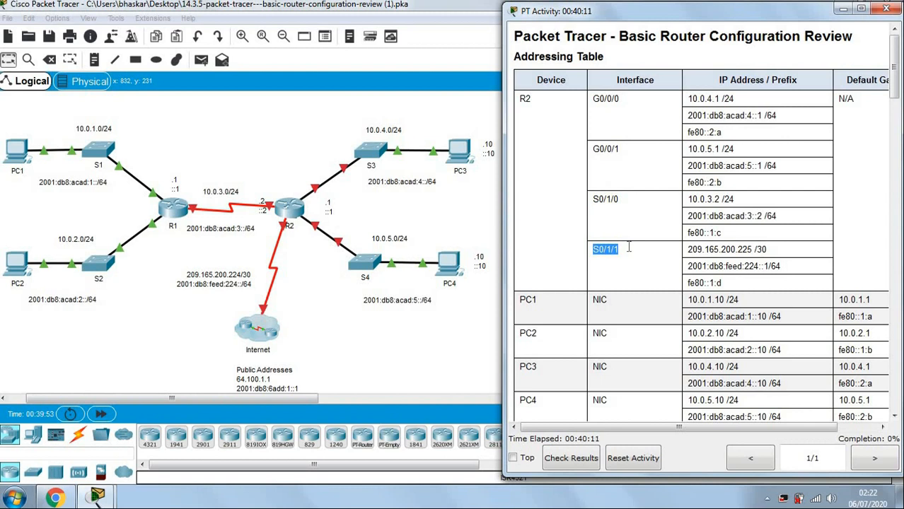
{"action": "left_click_drag", "start_coordinate": [689, 249], "coordinate": [766, 249]}
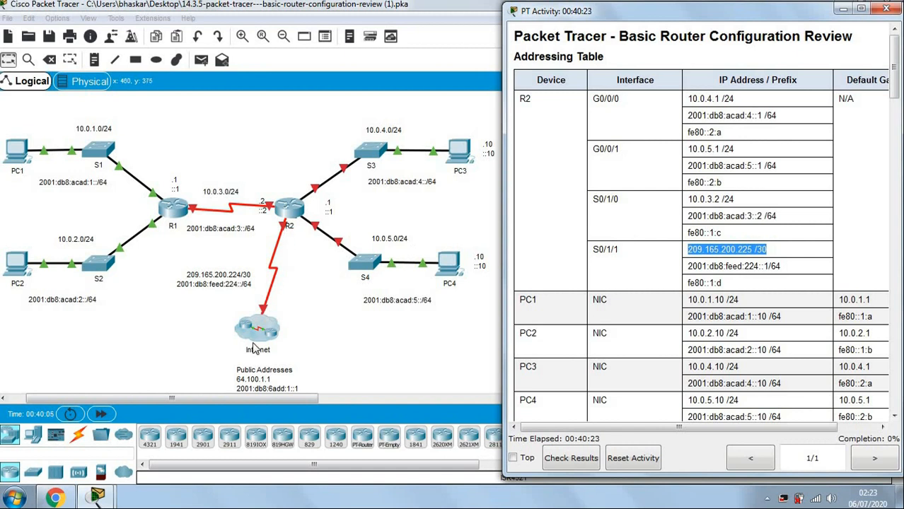
{"action": "left_click", "coordinate": [629, 168]}
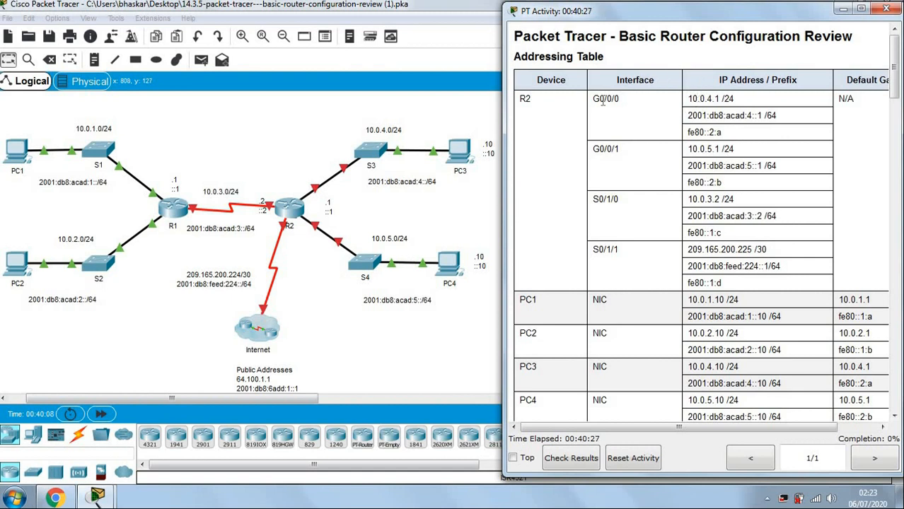
{"action": "left_click_drag", "start_coordinate": [595, 99], "coordinate": [630, 100]}
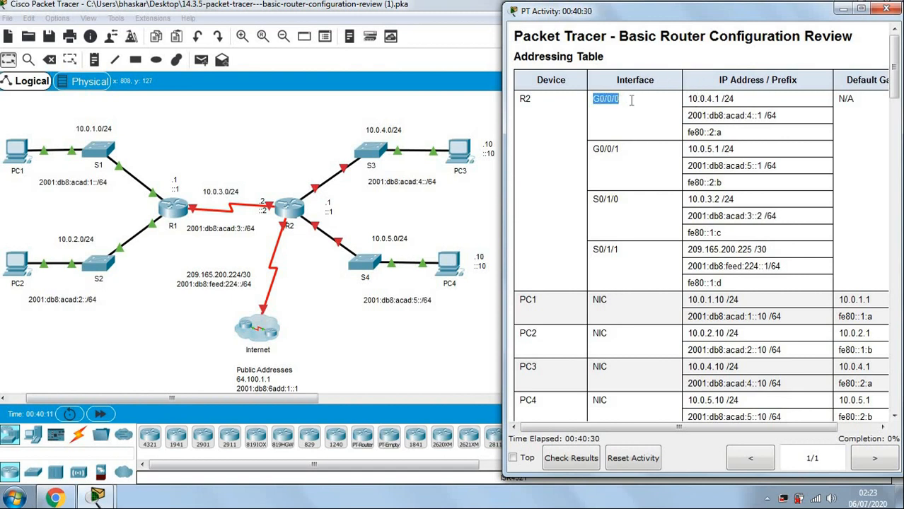
{"action": "left_click", "coordinate": [707, 98]}
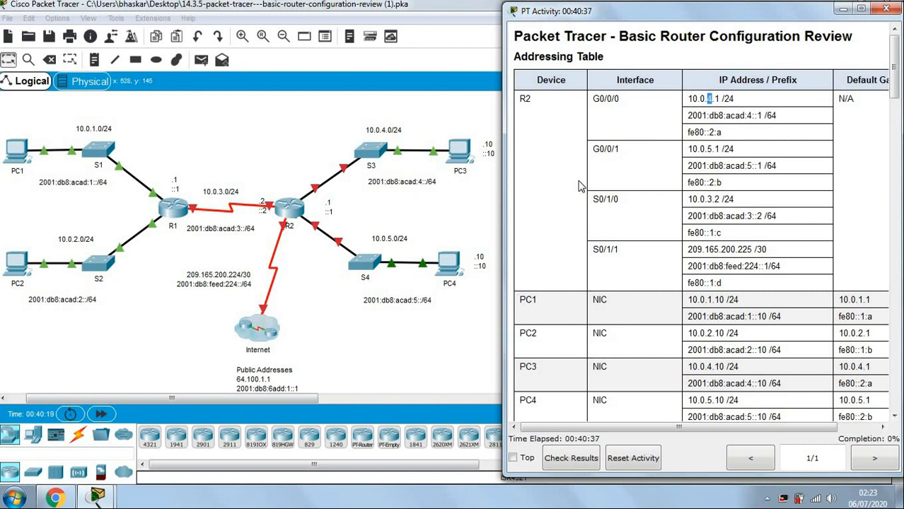
{"action": "left_click", "coordinate": [605, 166]}
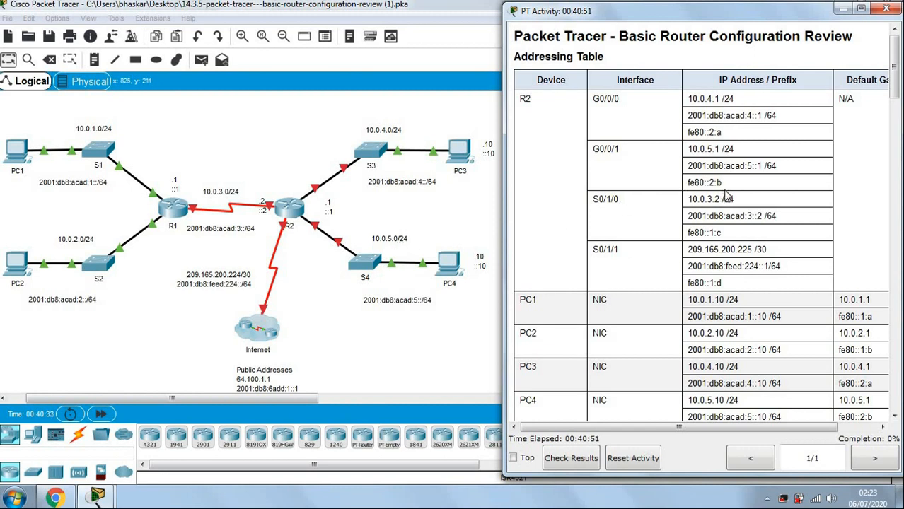
Scroll the activity instructions to the Part 1 steps for PC3, PC4 and R2.
{"action": "scroll", "coordinate": [727, 193], "scroll_direction": "down", "scroll_amount": 9}
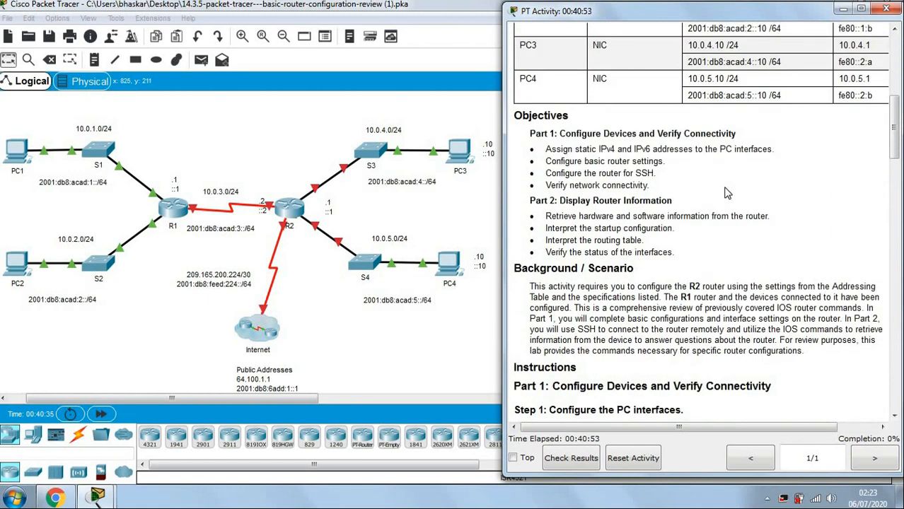
{"action": "scroll", "coordinate": [727, 193], "scroll_direction": "up", "scroll_amount": 3}
{"action": "scroll", "coordinate": [727, 185], "scroll_direction": "up", "scroll_amount": 2}
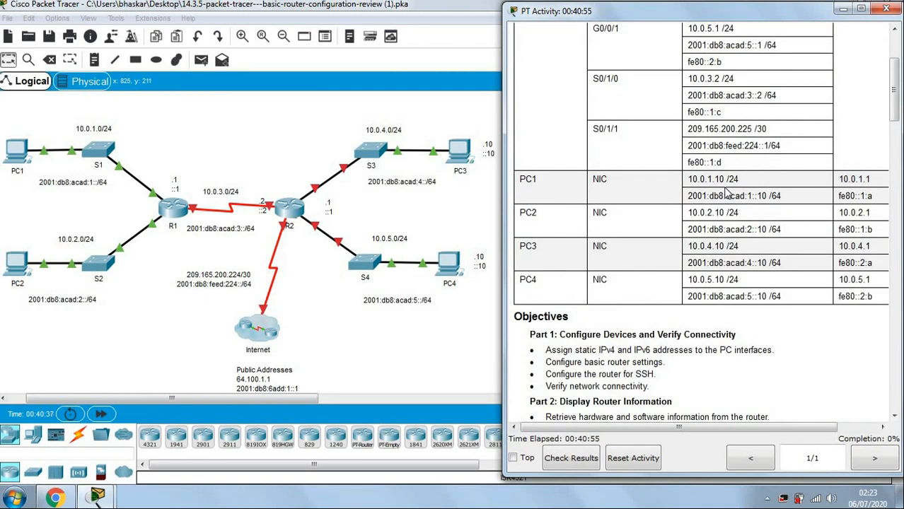
{"action": "scroll", "coordinate": [727, 192], "scroll_direction": "down", "scroll_amount": 3}
{"action": "scroll", "coordinate": [727, 191], "scroll_direction": "down", "scroll_amount": 2}
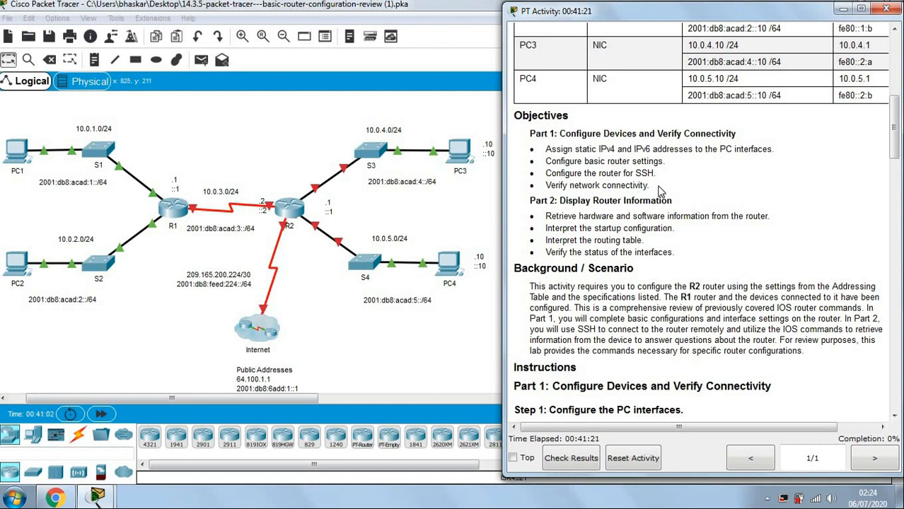
{"action": "scroll", "coordinate": [660, 190], "scroll_direction": "down", "scroll_amount": 3}
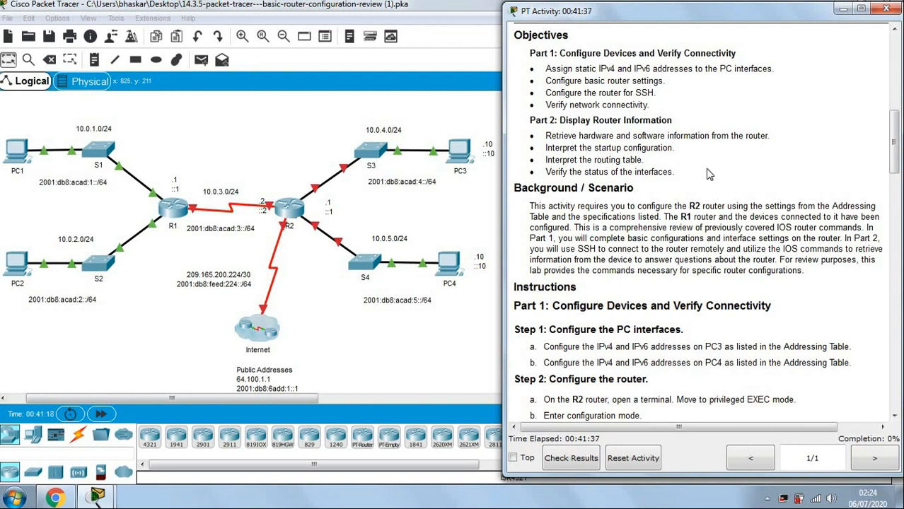
{"action": "scroll", "coordinate": [709, 174], "scroll_direction": "up", "scroll_amount": 6}
{"action": "scroll", "coordinate": [708, 171], "scroll_direction": "up", "scroll_amount": 3}
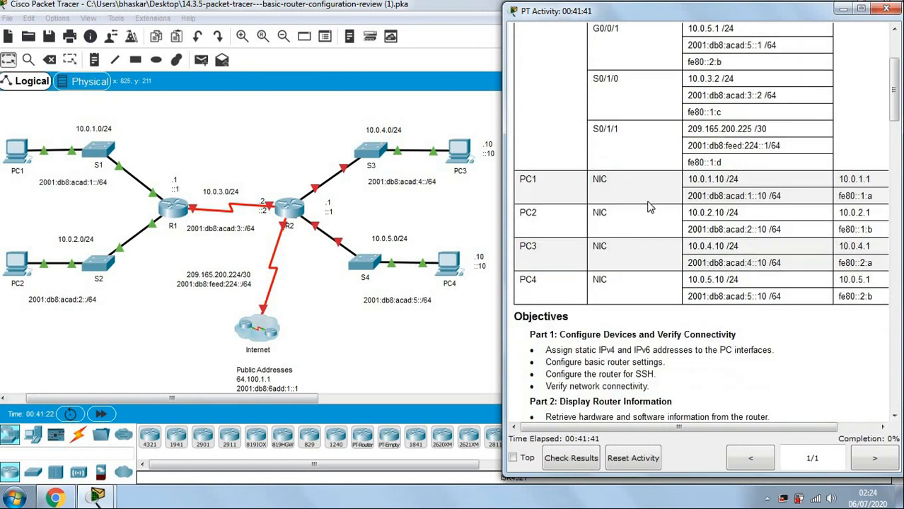
{"action": "scroll", "coordinate": [651, 207], "scroll_direction": "down", "scroll_amount": 3}
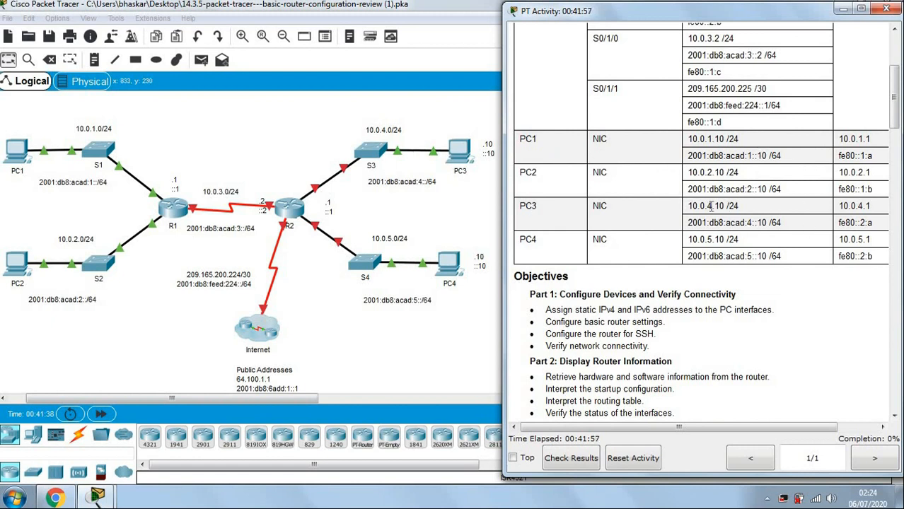
{"action": "scroll", "coordinate": [710, 206], "scroll_direction": "down", "scroll_amount": 1}
{"action": "scroll", "coordinate": [711, 203], "scroll_direction": "down", "scroll_amount": 9}
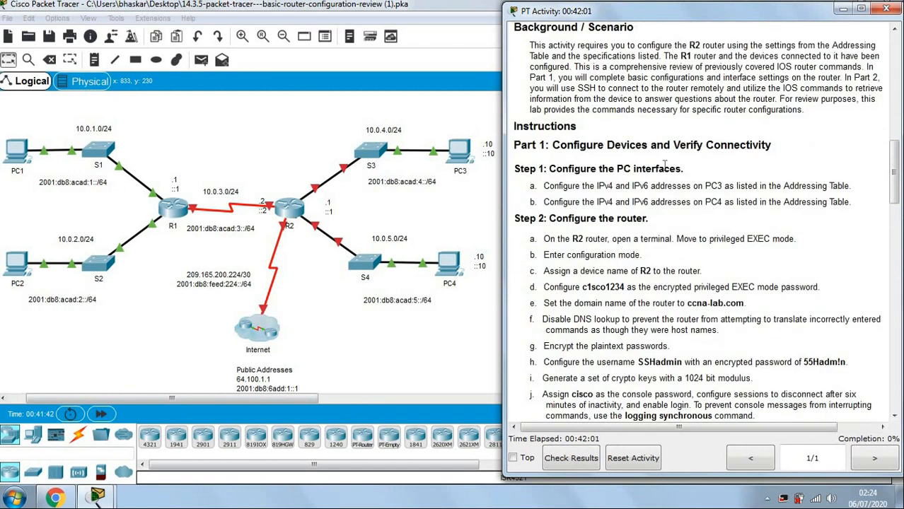
{"action": "scroll", "coordinate": [663, 164], "scroll_direction": "down", "scroll_amount": 1}
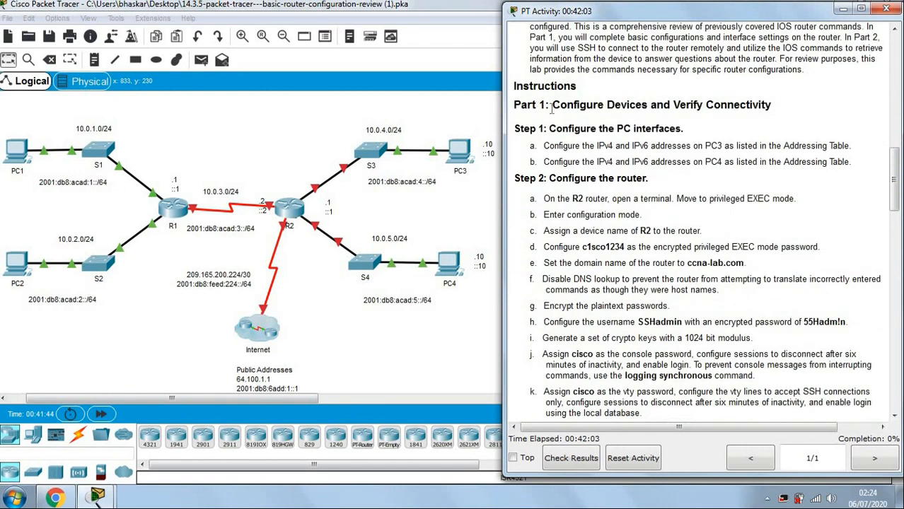
{"action": "left_click_drag", "start_coordinate": [552, 107], "coordinate": [788, 107]}
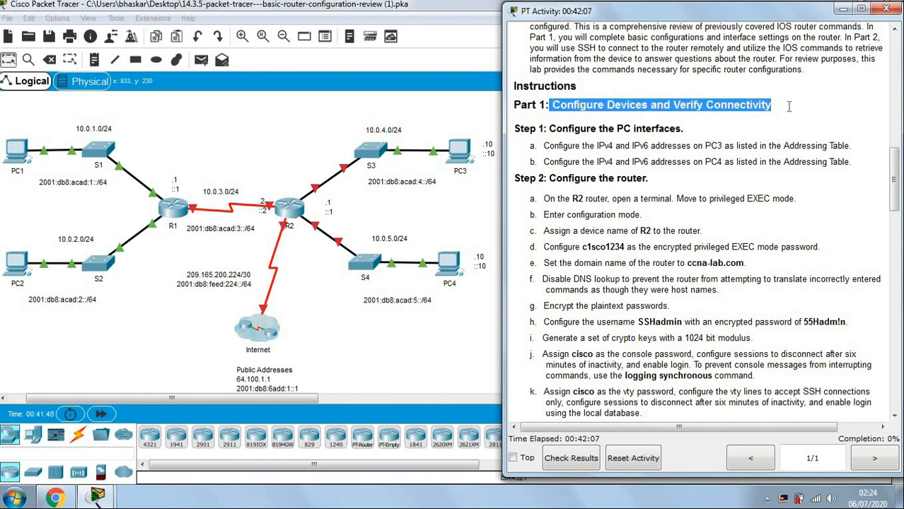
{"action": "left_click", "coordinate": [788, 106]}
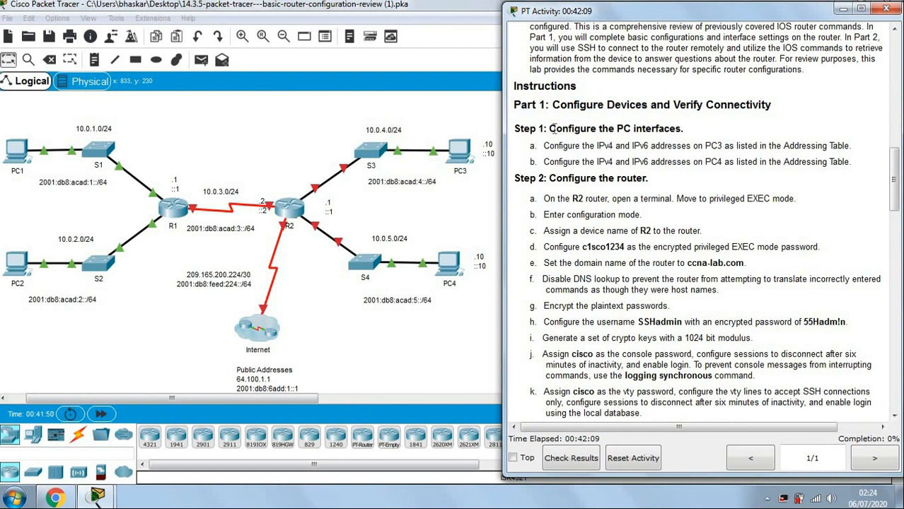
{"action": "left_click_drag", "start_coordinate": [551, 129], "coordinate": [685, 128]}
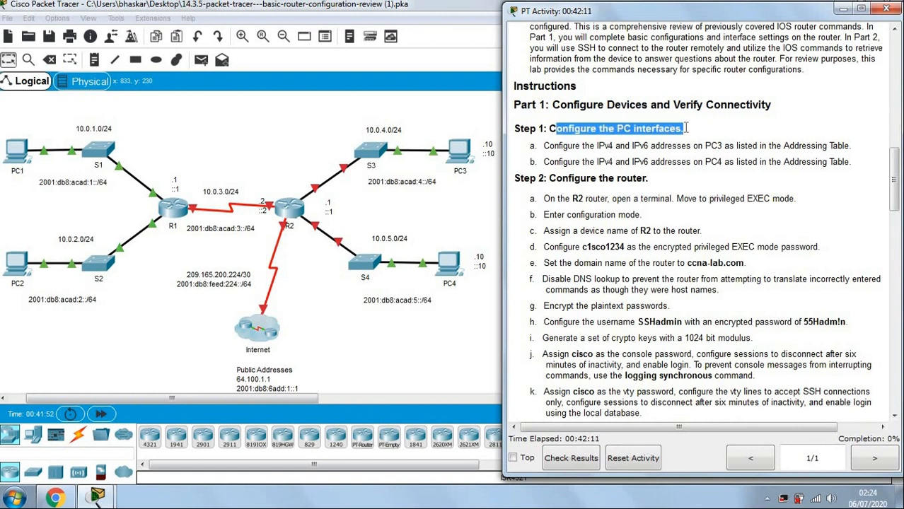
{"action": "left_click", "coordinate": [666, 145]}
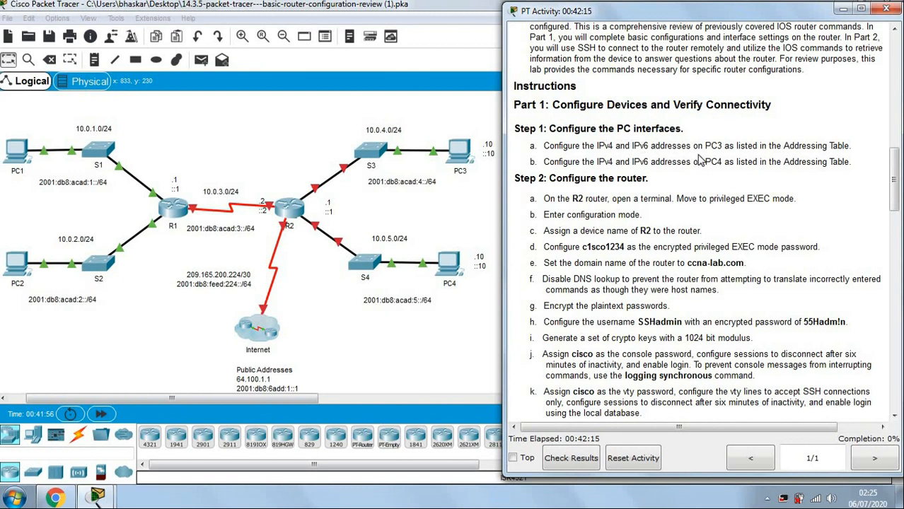
{"action": "left_click_drag", "start_coordinate": [705, 146], "coordinate": [720, 146]}
{"action": "left_click", "coordinate": [781, 144]}
{"action": "left_click_drag", "start_coordinate": [781, 146], "coordinate": [857, 141]}
{"action": "left_click", "coordinate": [775, 157]}
{"action": "double_click", "coordinate": [710, 145]}
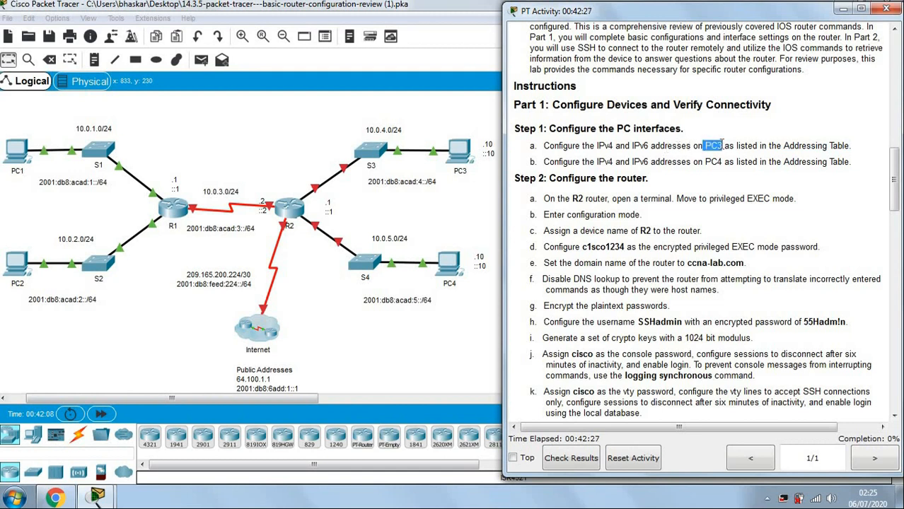
{"action": "left_click", "coordinate": [611, 166]}
{"action": "double_click", "coordinate": [719, 161]}
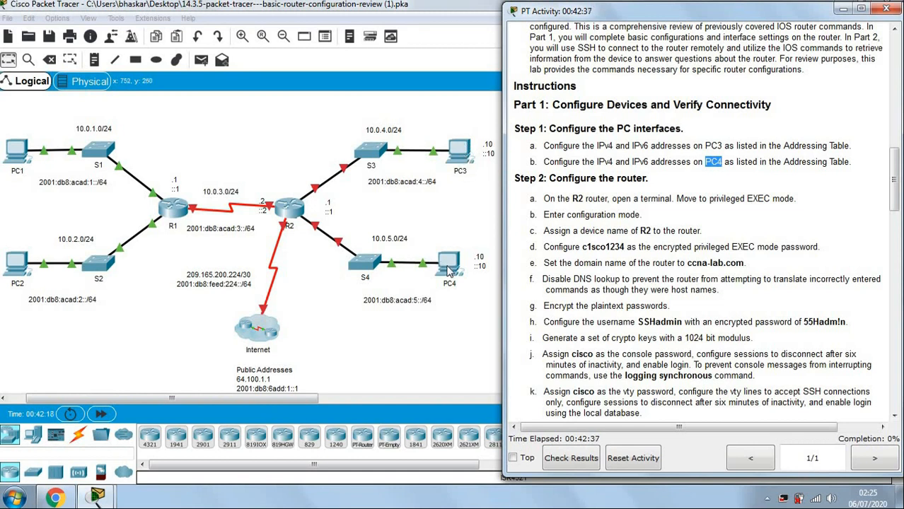
{"action": "left_click", "coordinate": [790, 164]}
{"action": "left_click_drag", "start_coordinate": [785, 163], "coordinate": [851, 163]}
{"action": "left_click", "coordinate": [683, 149]}
Scroll back up to the addressing table's PC rows, then bring the topology to the front.
{"action": "scroll", "coordinate": [684, 150], "scroll_direction": "up", "scroll_amount": 10}
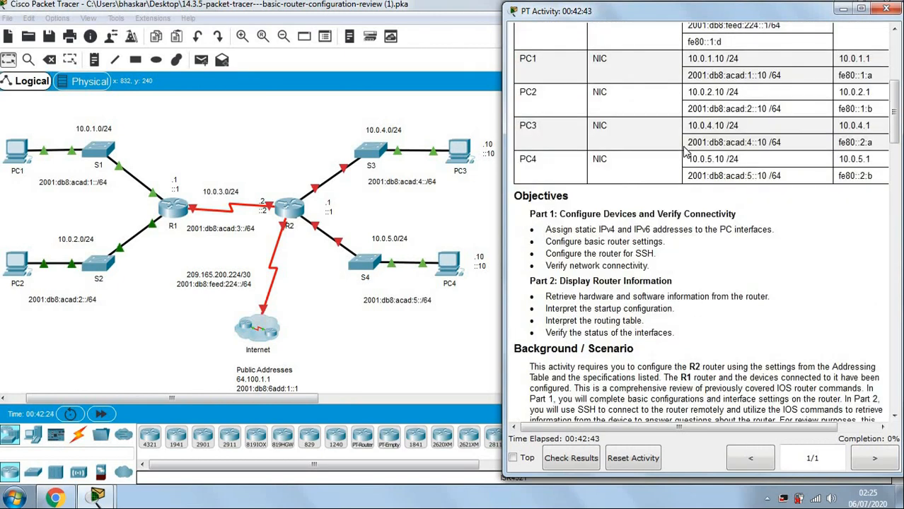
{"action": "scroll", "coordinate": [683, 150], "scroll_direction": "up", "scroll_amount": 2}
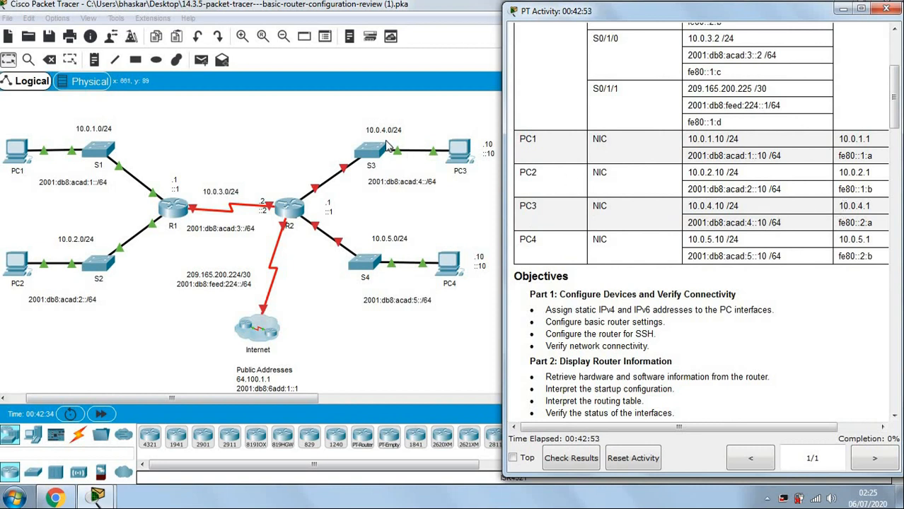
{"action": "left_click", "coordinate": [463, 153]}
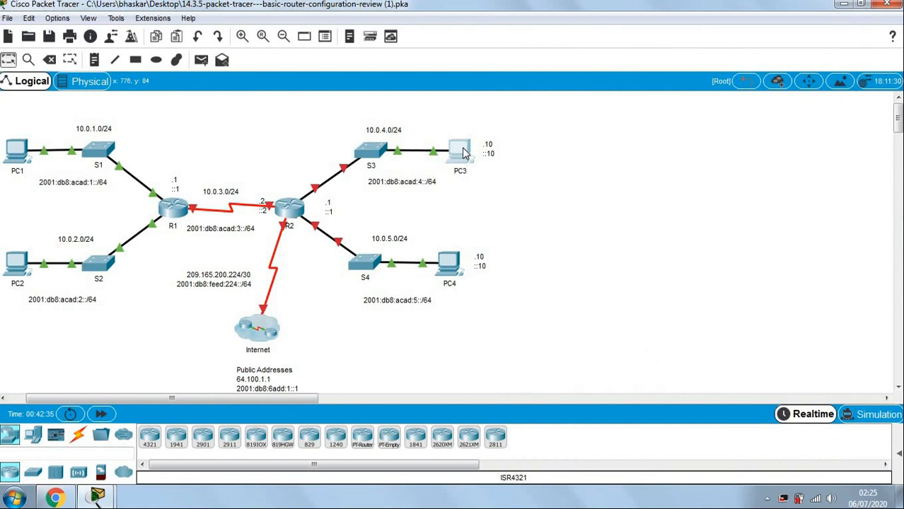
Open PC3's Desktop IP Configuration, arranged beside the activity instructions.
{"action": "left_click", "coordinate": [463, 152]}
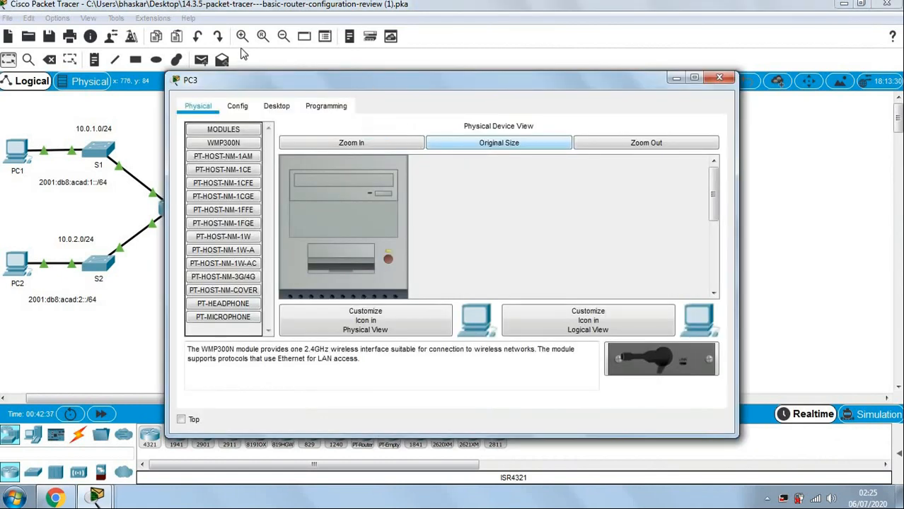
{"action": "left_click_drag", "start_coordinate": [204, 33], "coordinate": [203, 17]}
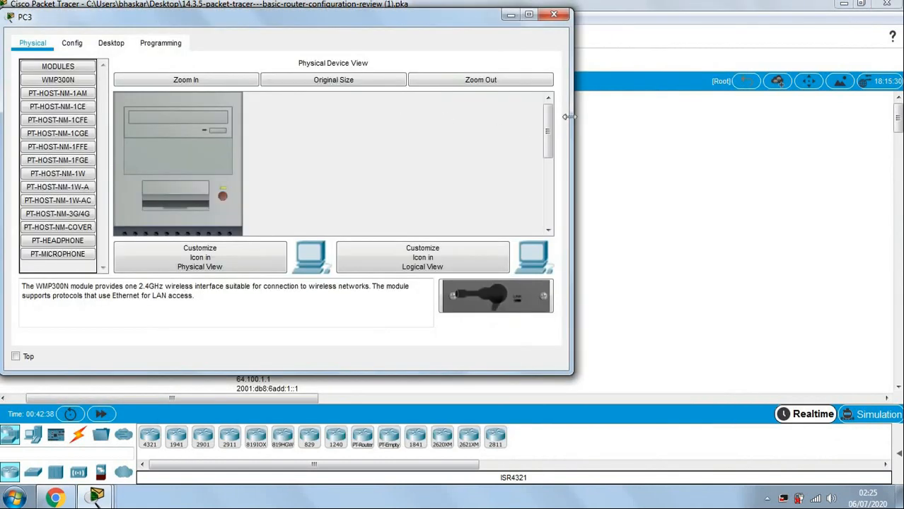
{"action": "left_click_drag", "start_coordinate": [496, 111], "coordinate": [430, 111]}
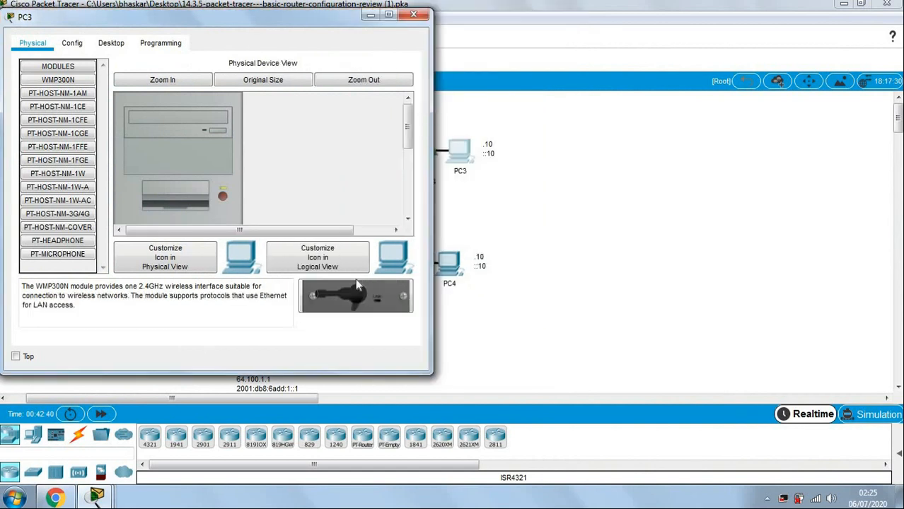
{"action": "mouse_move", "coordinate": [97, 497]}
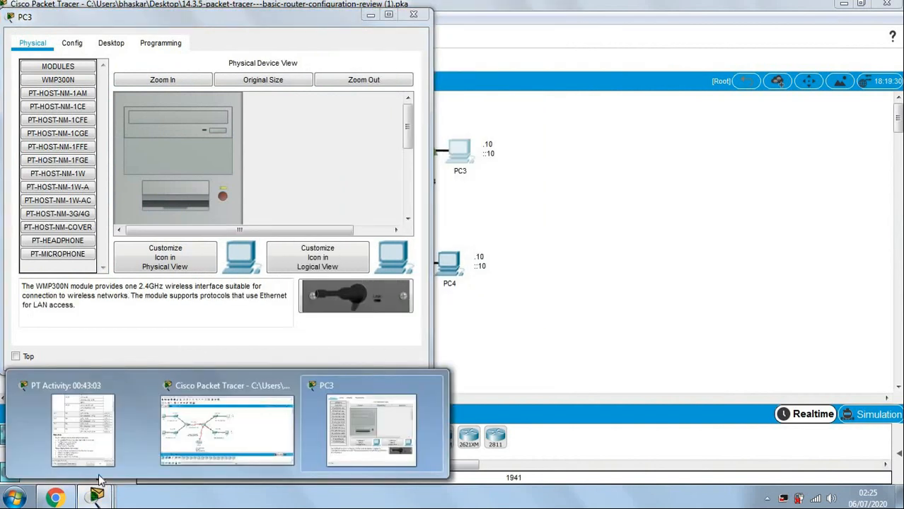
{"action": "left_click", "coordinate": [106, 435]}
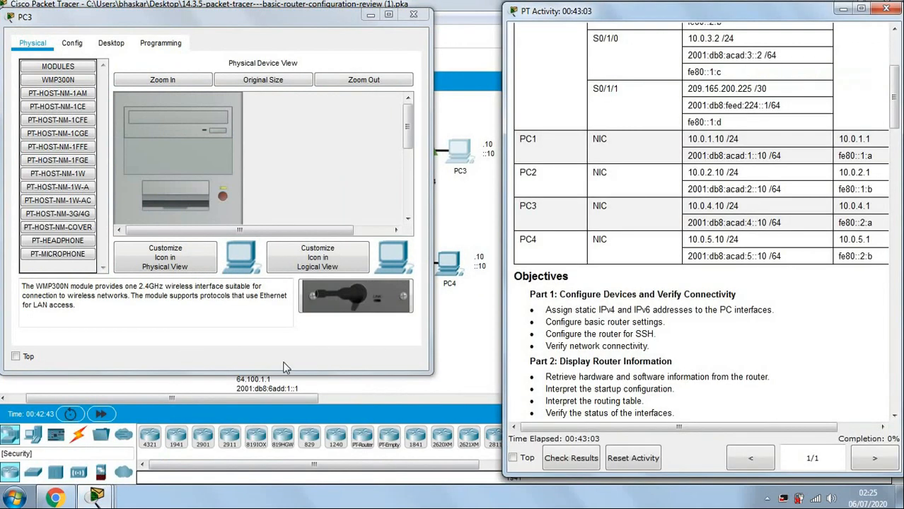
{"action": "left_click", "coordinate": [110, 43]}
{"action": "left_click", "coordinate": [76, 86]}
Enter 10.0.4.10 as PC3's IPv4 address, auto-filling mask 255.255.255.0.
{"action": "left_click", "coordinate": [163, 82]}
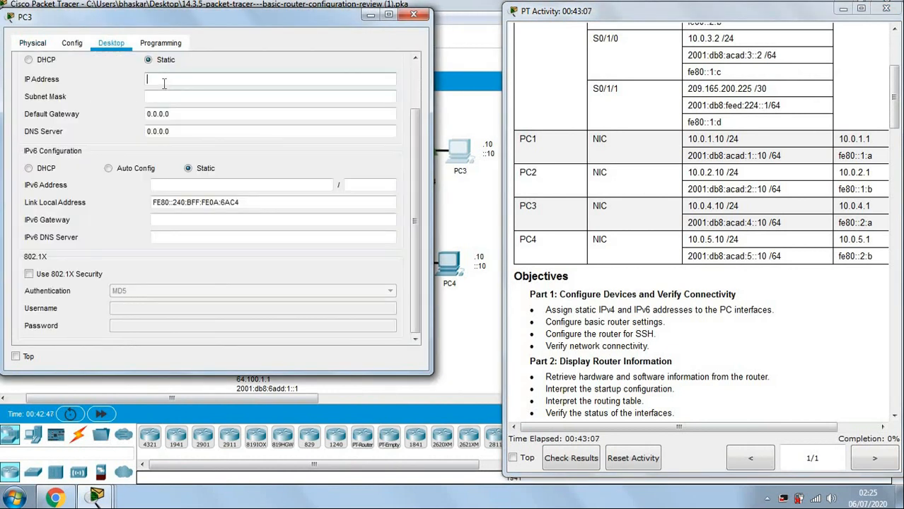
{"action": "left_click_drag", "start_coordinate": [691, 206], "coordinate": [719, 206]}
{"action": "left_click", "coordinate": [684, 210]}
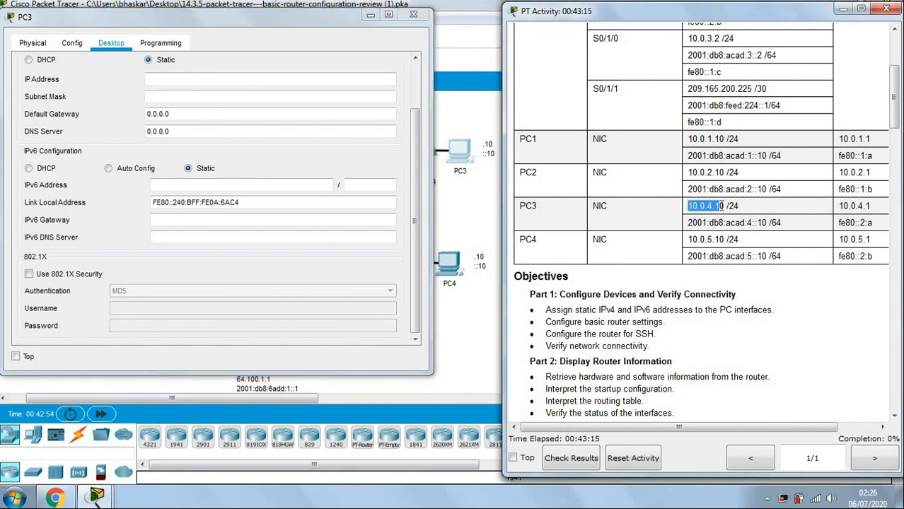
{"action": "left_click_drag", "start_coordinate": [724, 206], "coordinate": [723, 204]}
{"action": "key", "text": "ctrl+c"}
{"action": "left_click", "coordinate": [227, 78]}
{"action": "key", "text": "ctrl+v"}
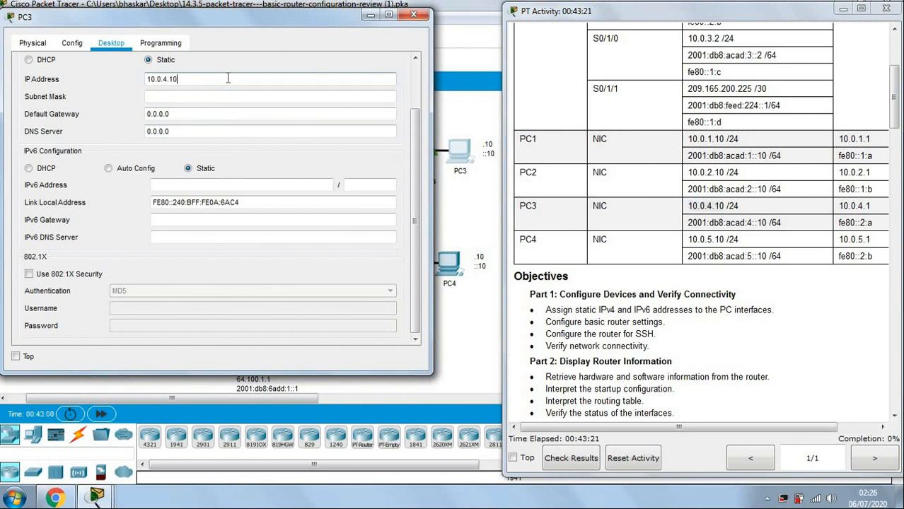
{"action": "left_click", "coordinate": [211, 94]}
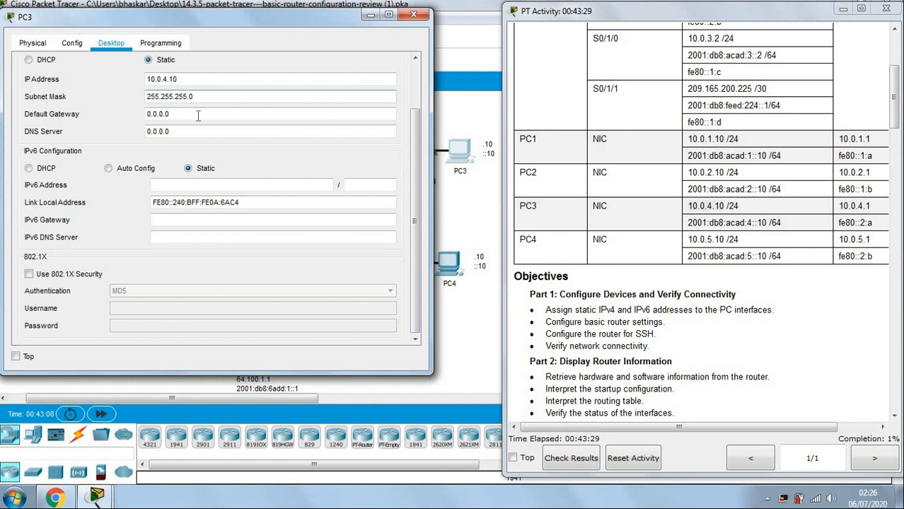
Set PC3's default gateway to 10.0.4.1.
{"action": "left_click_drag", "start_coordinate": [198, 116], "coordinate": [132, 117]}
{"action": "key", "text": "BackSpace"}
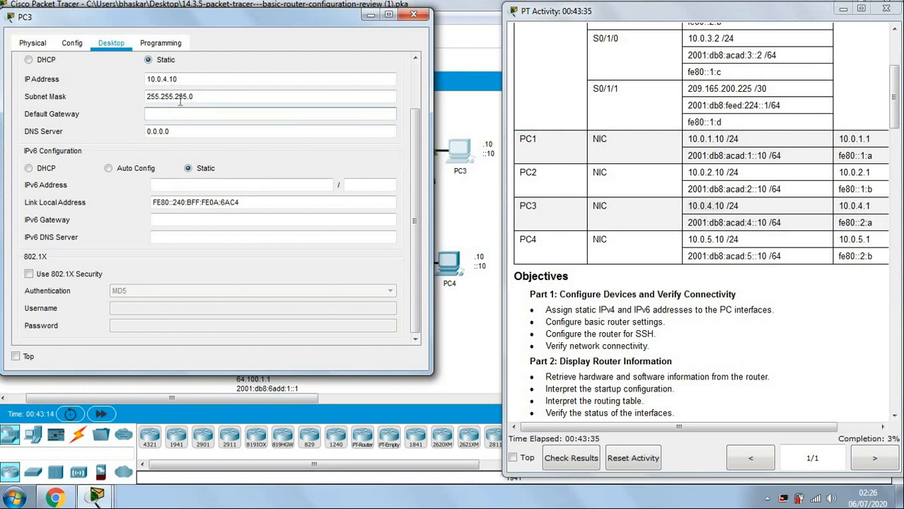
{"action": "left_click_drag", "start_coordinate": [188, 80], "coordinate": [146, 79]}
{"action": "key", "text": "ctrl+c"}
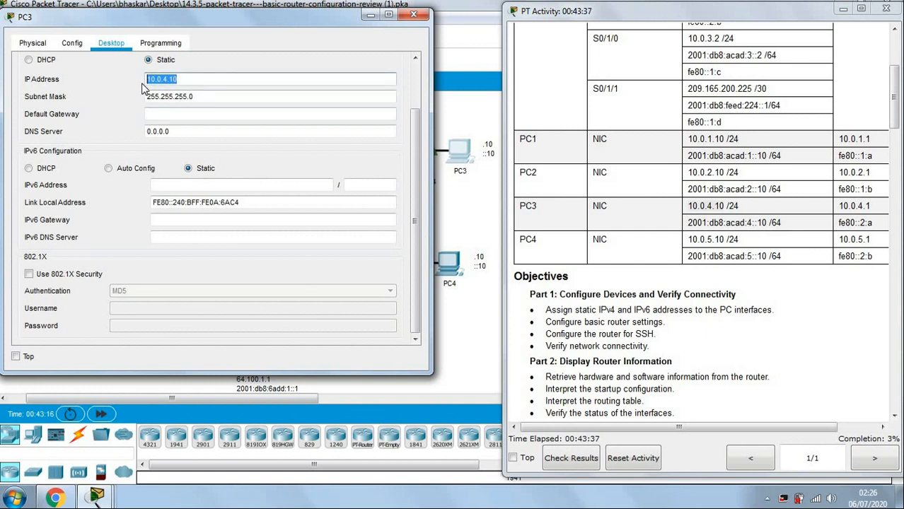
{"action": "left_click", "coordinate": [161, 118]}
{"action": "key", "text": "ctrl+v"}
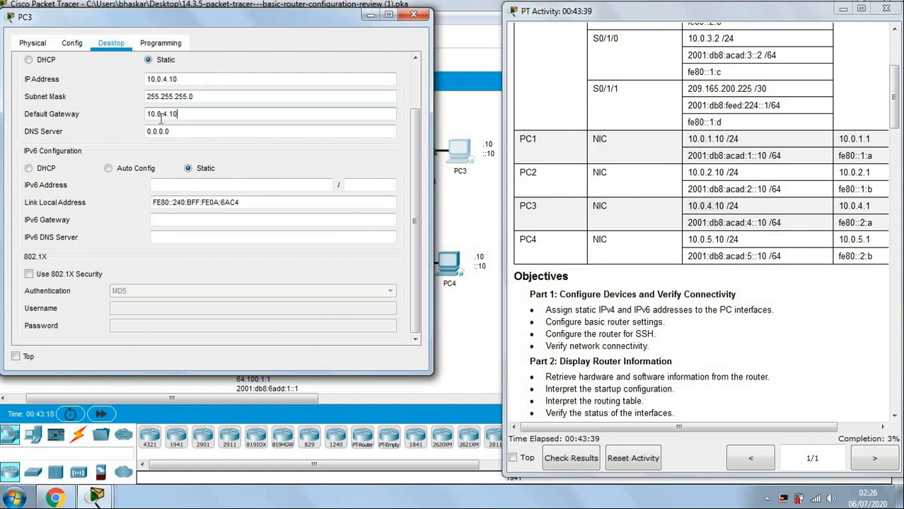
{"action": "left_click", "coordinate": [214, 133]}
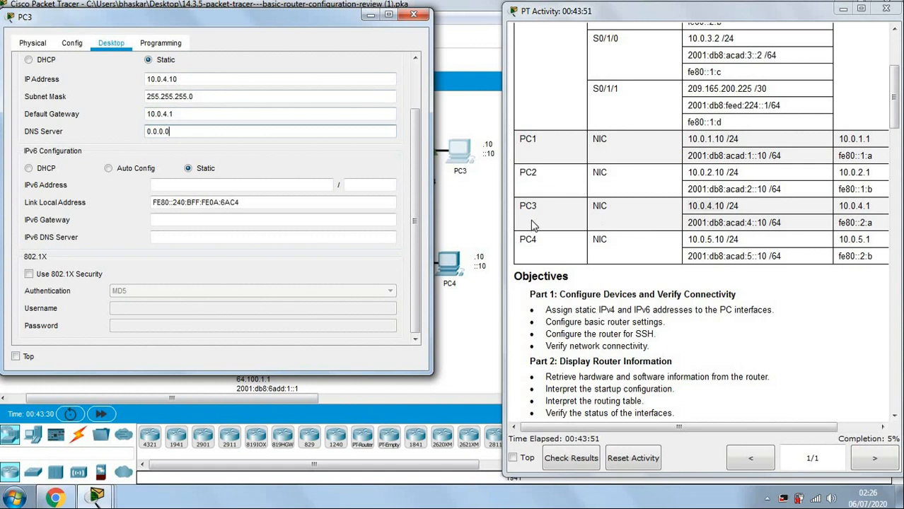
Give PC3 the IPv6 address 2001:db8:acad:4::10 with prefix length 64.
{"action": "left_click_drag", "start_coordinate": [688, 223], "coordinate": [770, 222]}
{"action": "key", "text": "ctrl+c"}
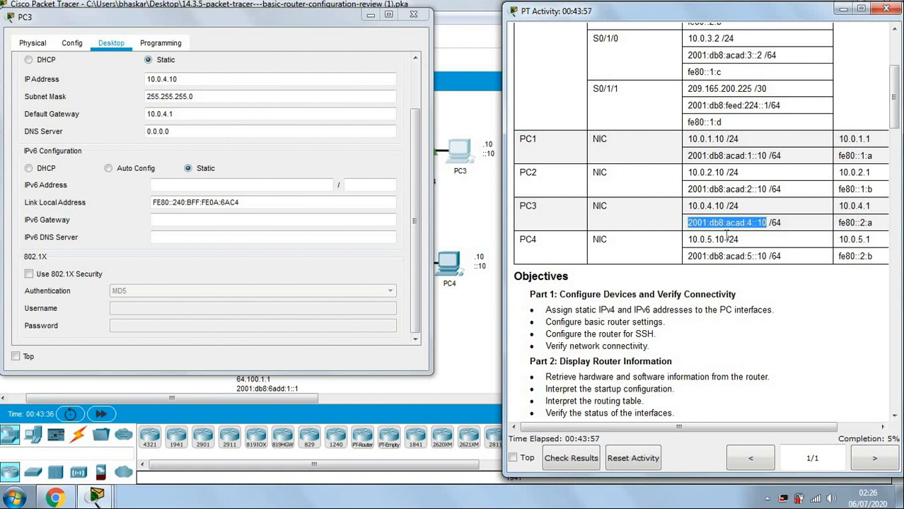
{"action": "left_click", "coordinate": [277, 186]}
{"action": "key", "text": "ctrl+v"}
{"action": "left_click", "coordinate": [348, 185]}
{"action": "left_click", "coordinate": [357, 185]}
{"action": "type", "text": "64"}
Set PC3's IPv6 gateway to fe80::2:a and close its configuration window.
{"action": "left_click", "coordinate": [275, 220]}
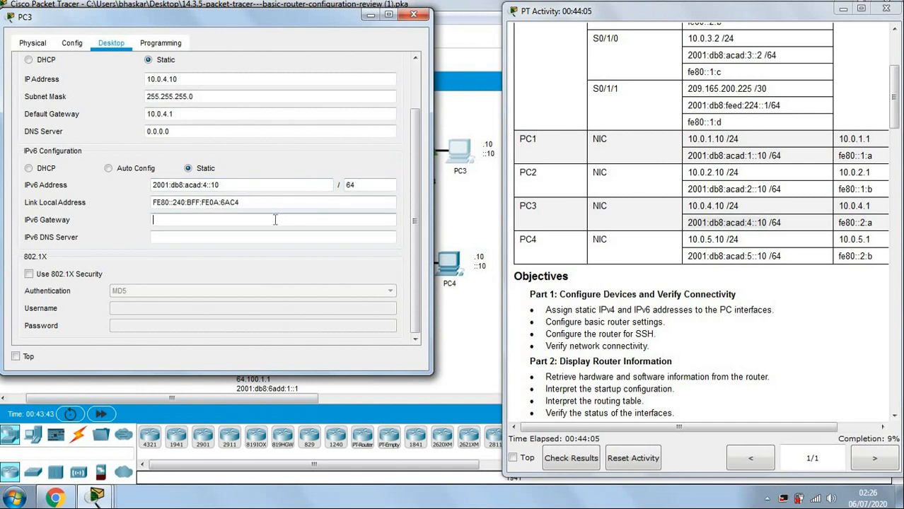
{"action": "left_click", "coordinate": [676, 226]}
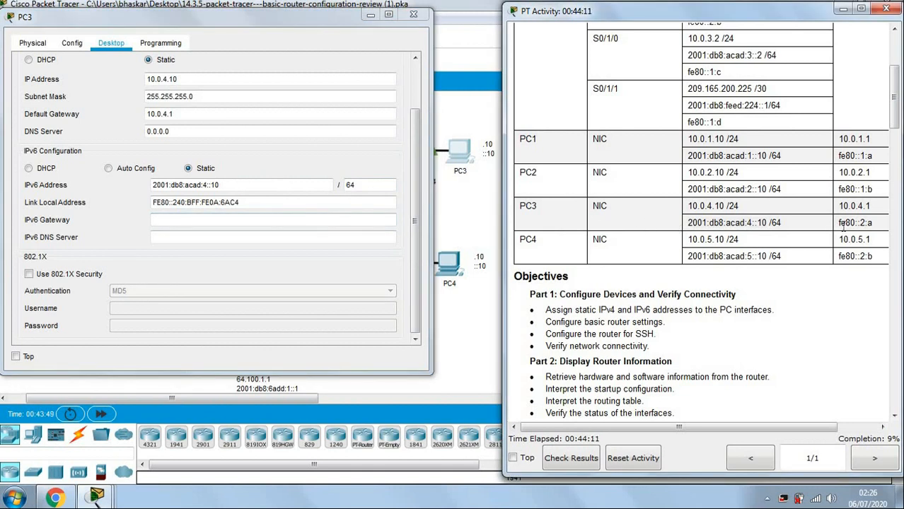
{"action": "triple_click", "coordinate": [867, 222]}
{"action": "key", "text": "ctrl+c"}
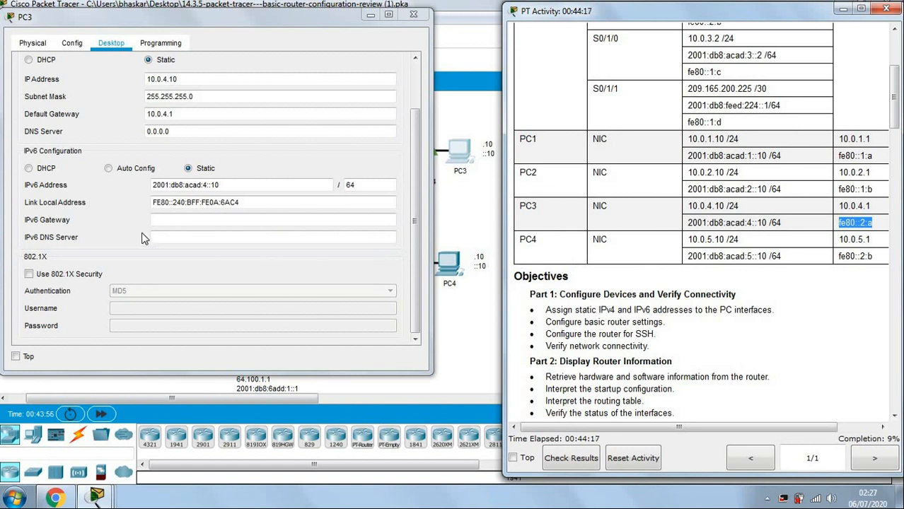
{"action": "left_click", "coordinate": [161, 225]}
{"action": "key", "text": "ctrl+v"}
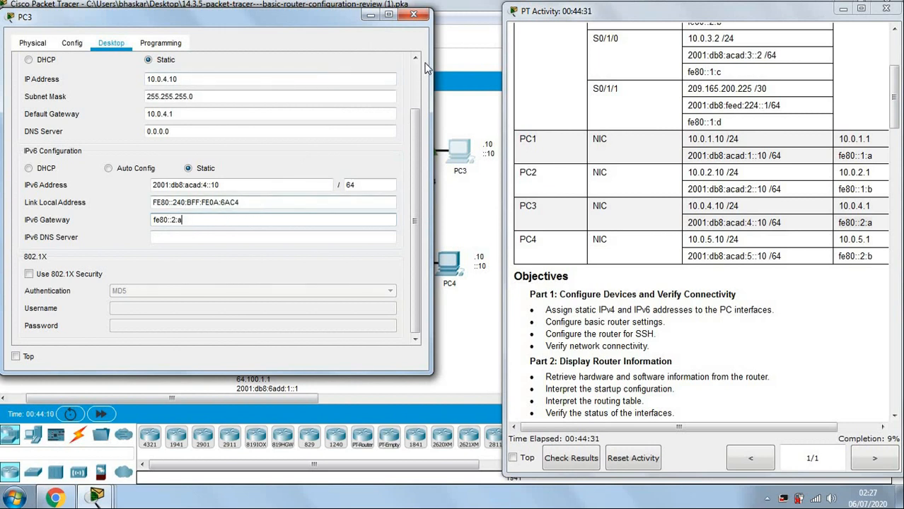
{"action": "left_click", "coordinate": [414, 15]}
Open PC4's Desktop IP Configuration, arranged beside the activity instructions.
{"action": "left_click", "coordinate": [631, 182]}
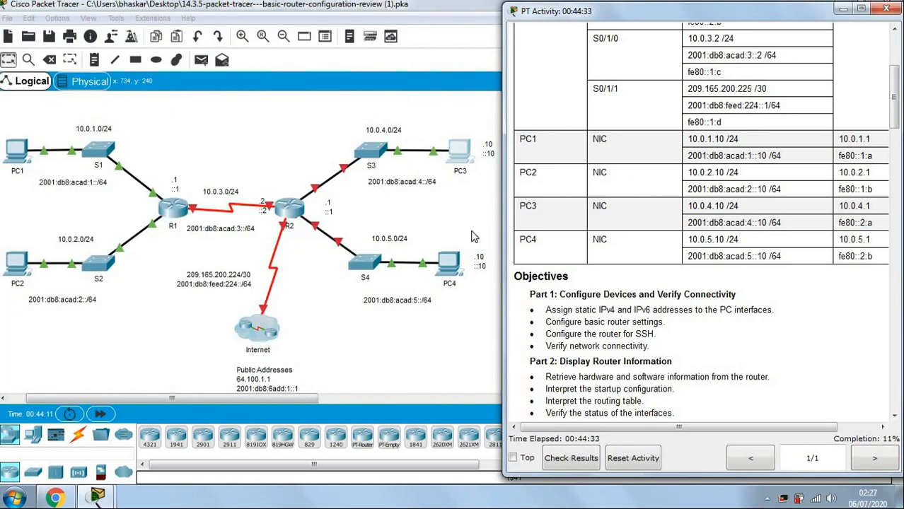
{"action": "left_click", "coordinate": [455, 263]}
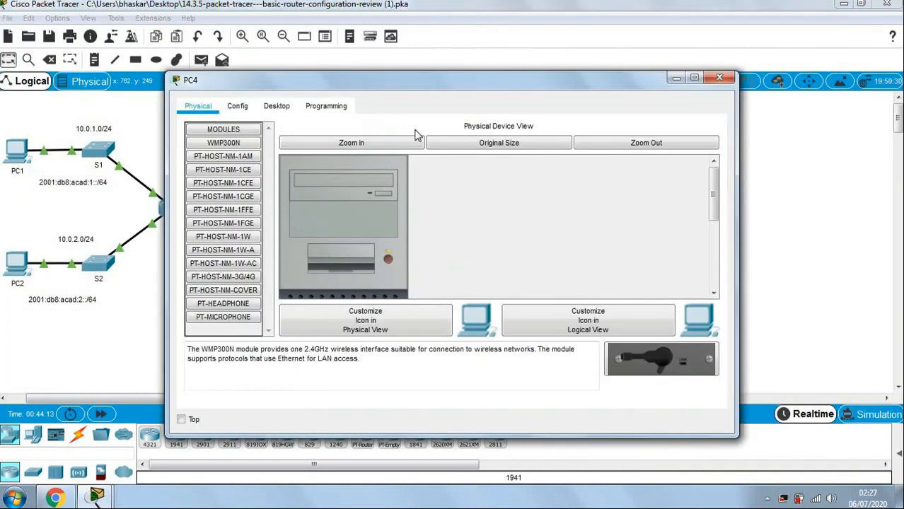
{"action": "left_click_drag", "start_coordinate": [253, 32], "coordinate": [167, 18]}
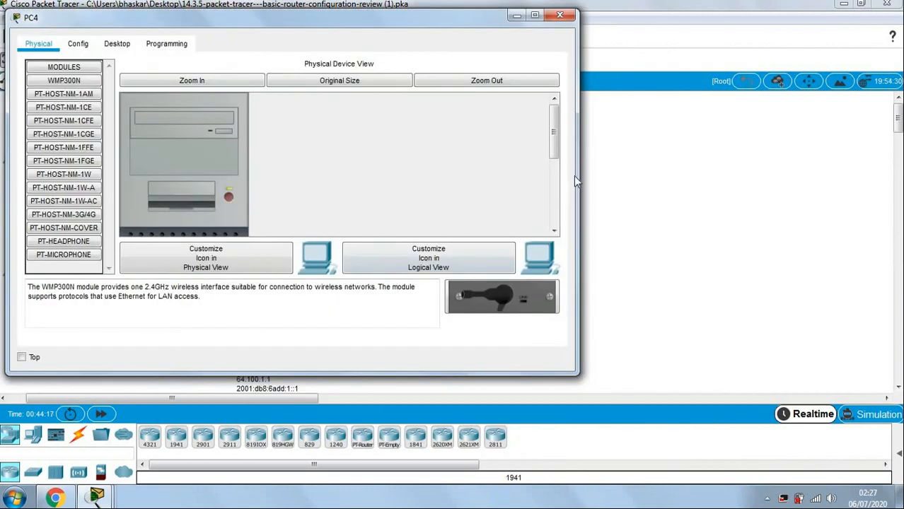
{"action": "left_click_drag", "start_coordinate": [577, 174], "coordinate": [497, 171]}
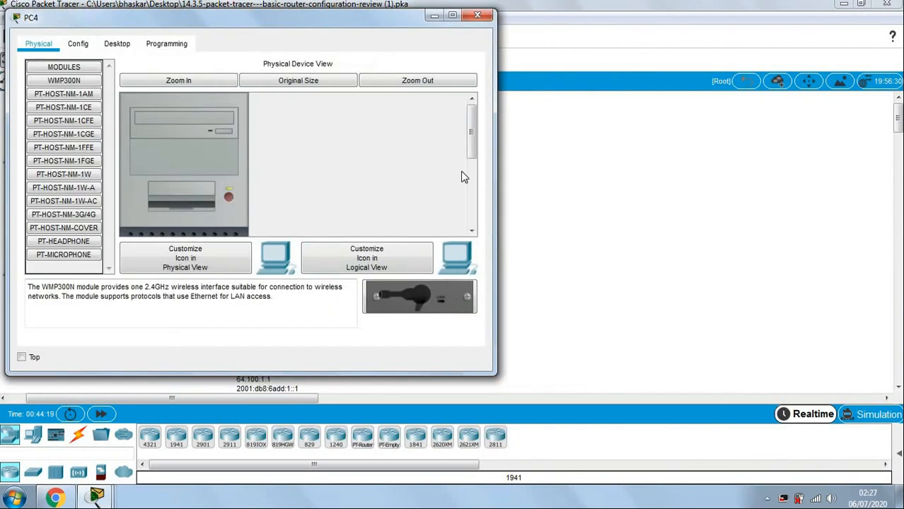
{"action": "left_click", "coordinate": [116, 43]}
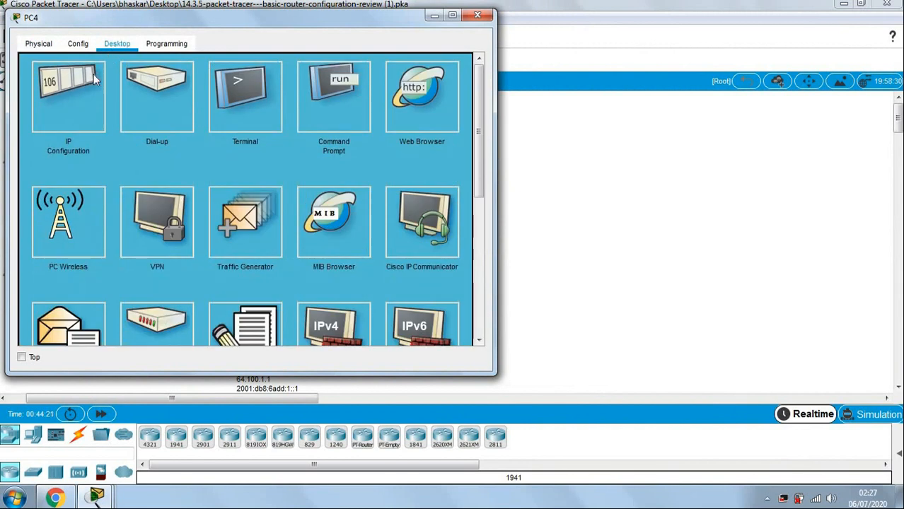
{"action": "left_click", "coordinate": [93, 75]}
{"action": "mouse_move", "coordinate": [96, 497]}
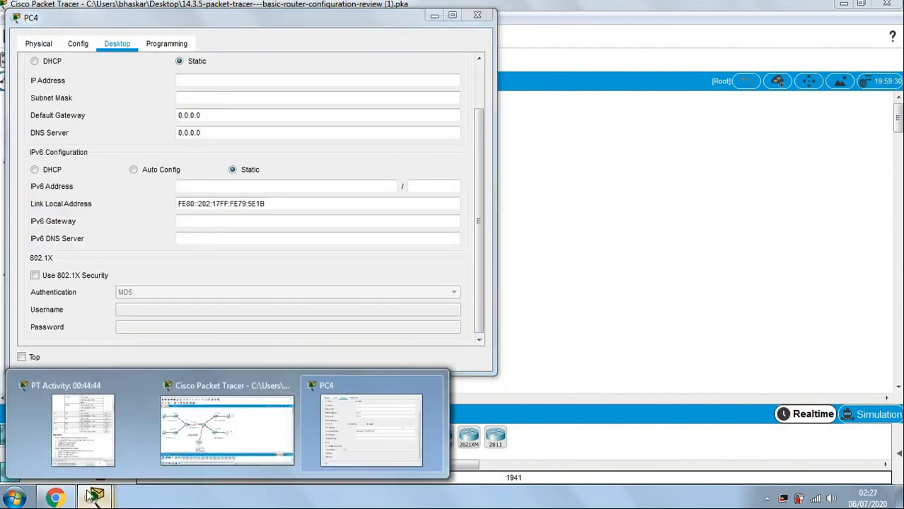
{"action": "left_click", "coordinate": [85, 444]}
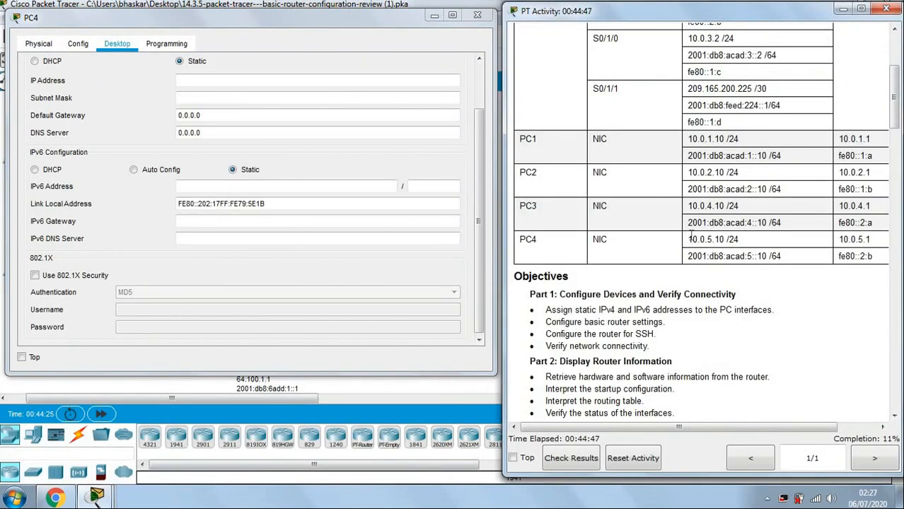
Enter PC4's IPv4 10.0.5.10, mask 255.255.255.0 and gateway 10.0.5.1.
{"action": "left_click_drag", "start_coordinate": [689, 238], "coordinate": [720, 236]}
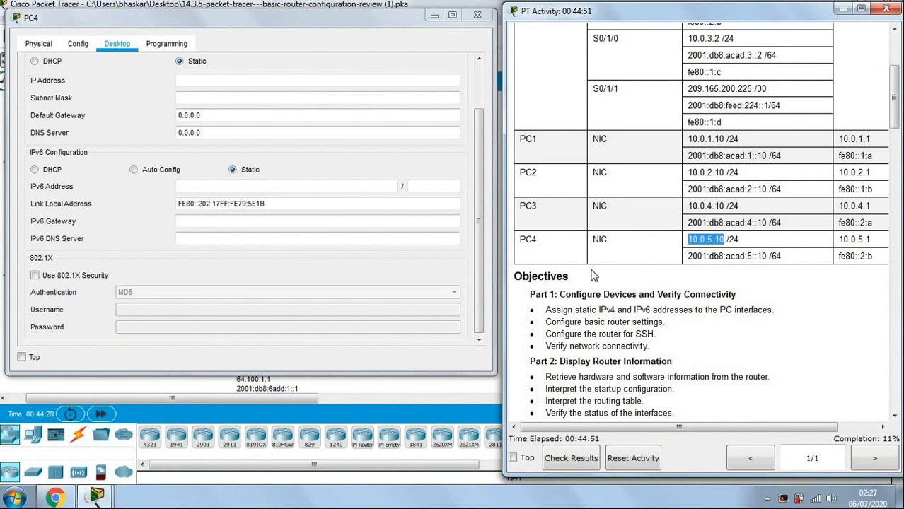
{"action": "left_click", "coordinate": [207, 80]}
{"action": "type", "text": "10.0.5.10"}
{"action": "left_click", "coordinate": [231, 99]}
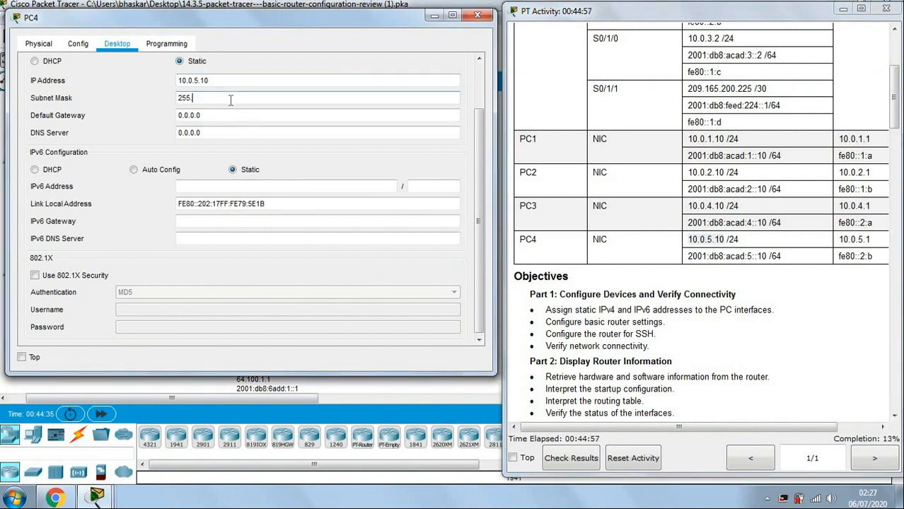
{"action": "type", "text": "55.255.0"}
{"action": "key", "text": "Tab"}
{"action": "key", "text": "BackSpace"}
{"action": "type", "text": "10.0.5.10"}
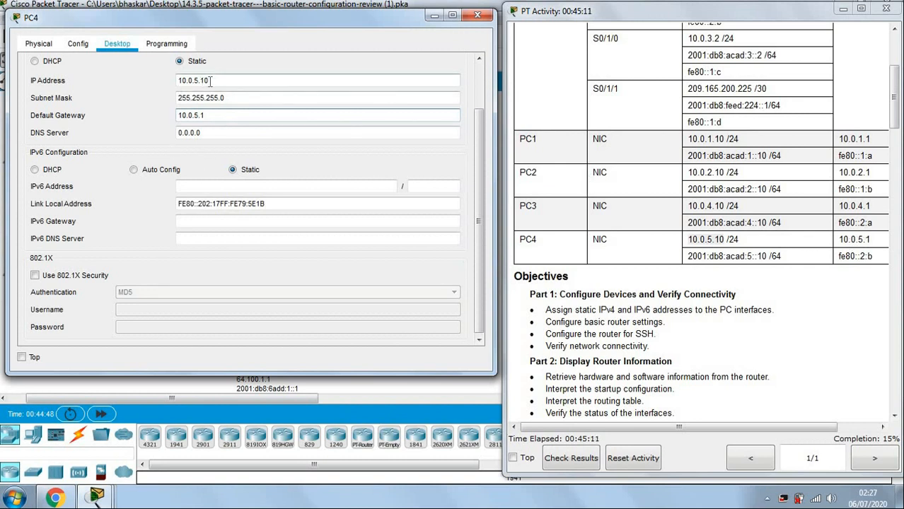
{"action": "left_click", "coordinate": [197, 188]}
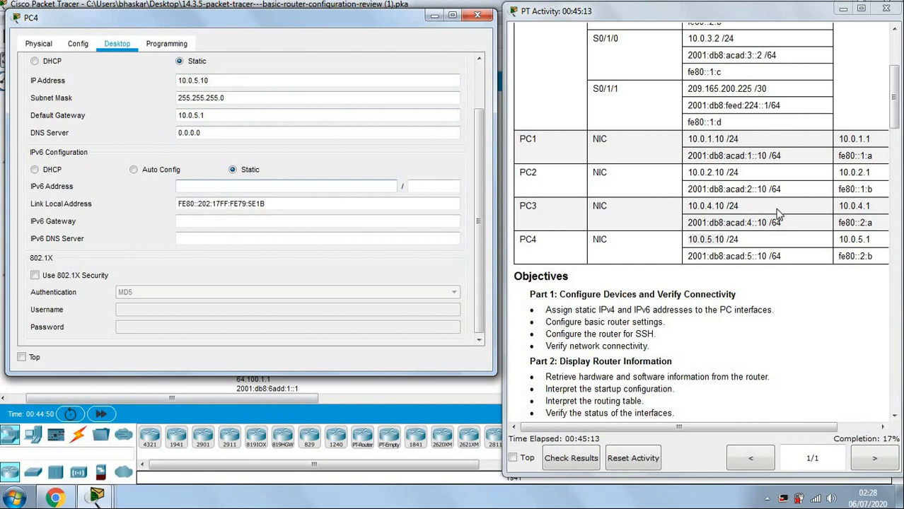
Copy PC4's 2001:db8:acad:5::10/64 address and fe80::2:b gateway from the addressing table, then close PC4.
{"action": "left_click_drag", "start_coordinate": [687, 257], "coordinate": [768, 256]}
{"action": "key", "text": "ctrl+c"}
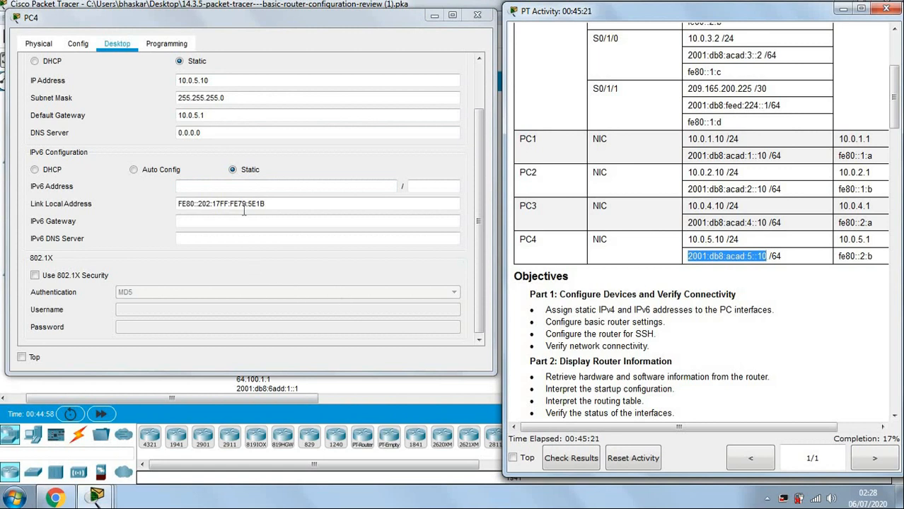
{"action": "left_click", "coordinate": [252, 186]}
{"action": "key", "text": "ctrl+v"}
{"action": "left_click", "coordinate": [429, 186]}
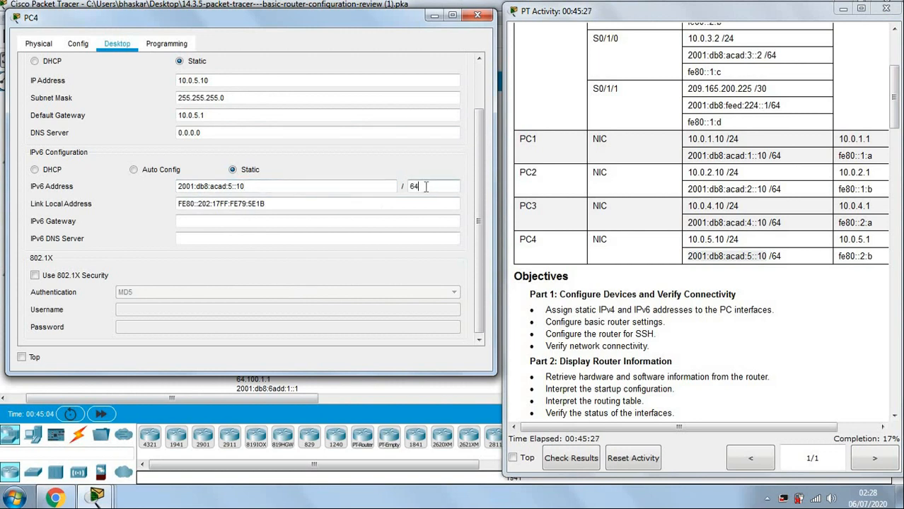
{"action": "left_click_drag", "start_coordinate": [838, 256], "coordinate": [873, 256]}
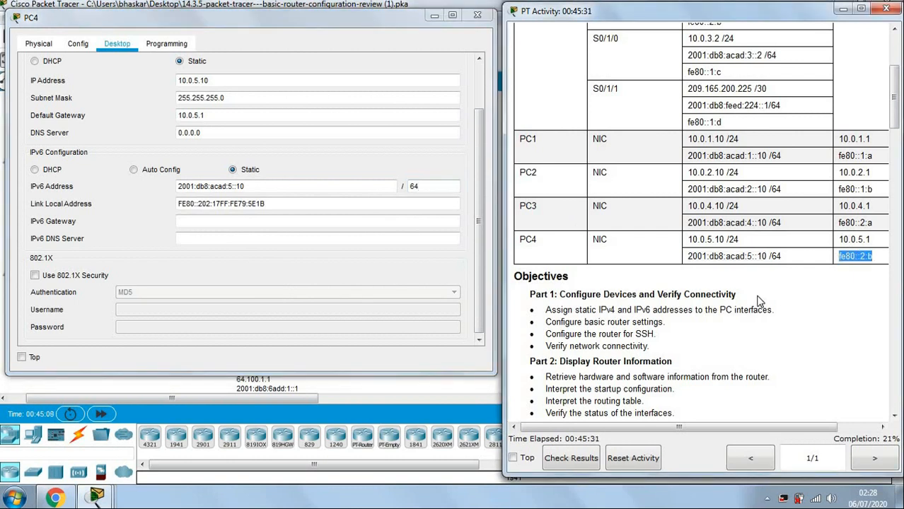
{"action": "left_click", "coordinate": [246, 229]}
{"action": "type", "text": "fe80::2:b"}
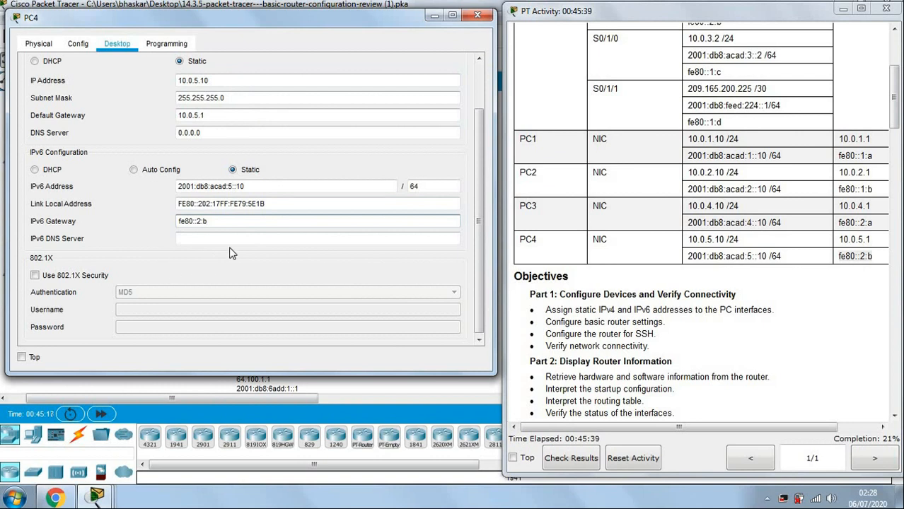
{"action": "left_click", "coordinate": [479, 17]}
Scroll the activity instructions, highlighting the Step 1 and Step 2 headings and steps a and b.
{"action": "scroll", "coordinate": [716, 206], "scroll_direction": "down", "scroll_amount": 10}
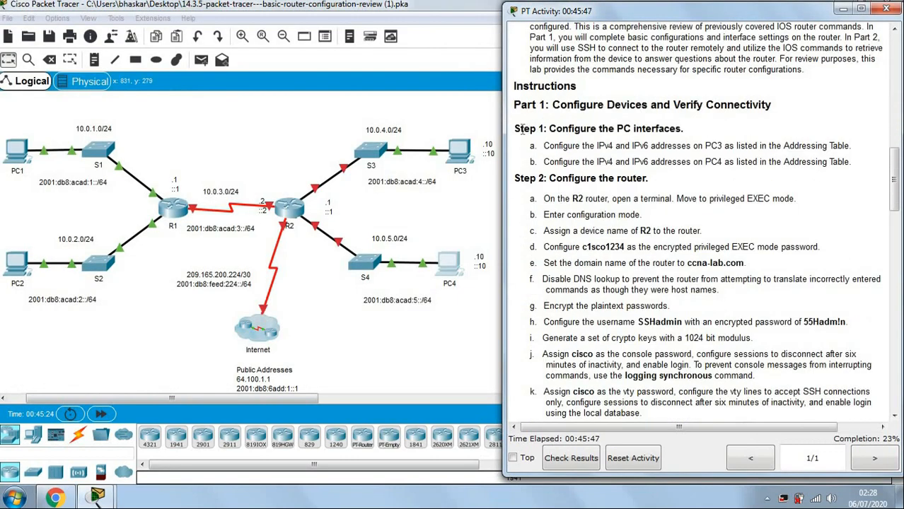
{"action": "left_click_drag", "start_coordinate": [514, 129], "coordinate": [680, 129]}
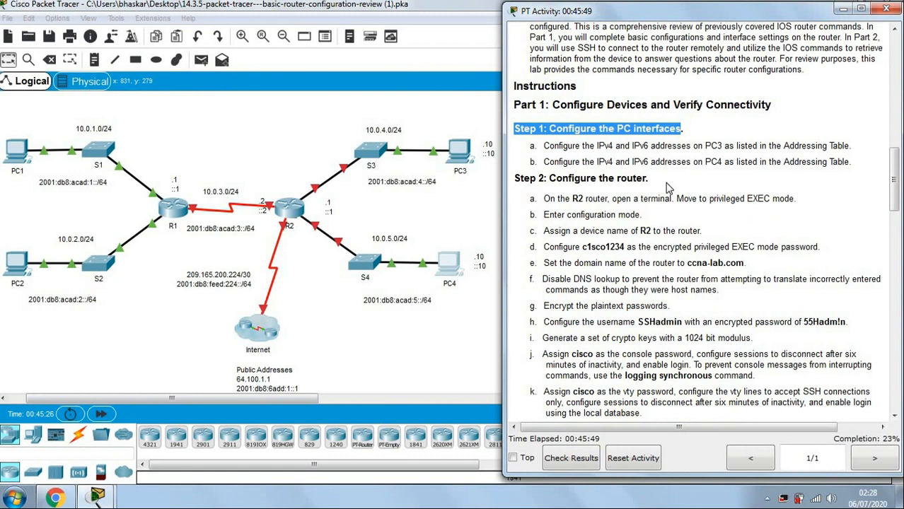
{"action": "left_click", "coordinate": [668, 188]}
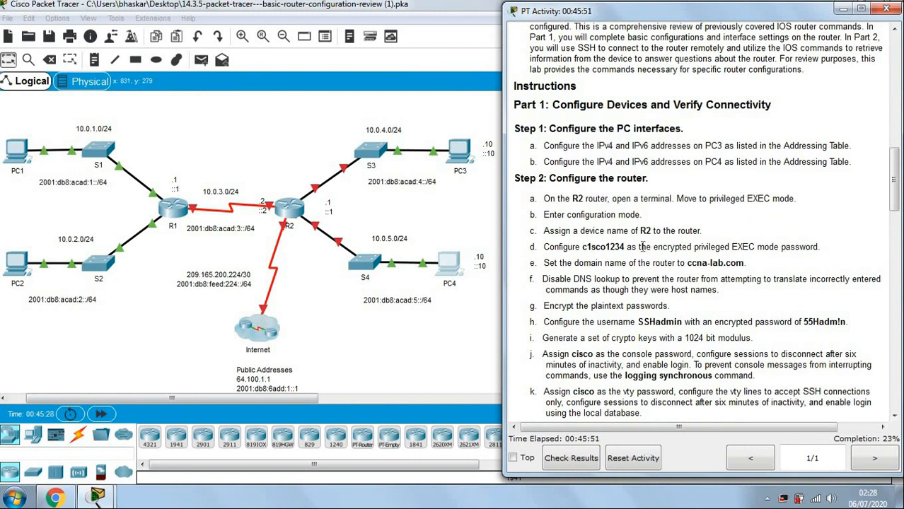
{"action": "scroll", "coordinate": [641, 246], "scroll_direction": "down", "scroll_amount": 1}
{"action": "left_click_drag", "start_coordinate": [549, 138], "coordinate": [648, 138]}
{"action": "left_click", "coordinate": [648, 162]}
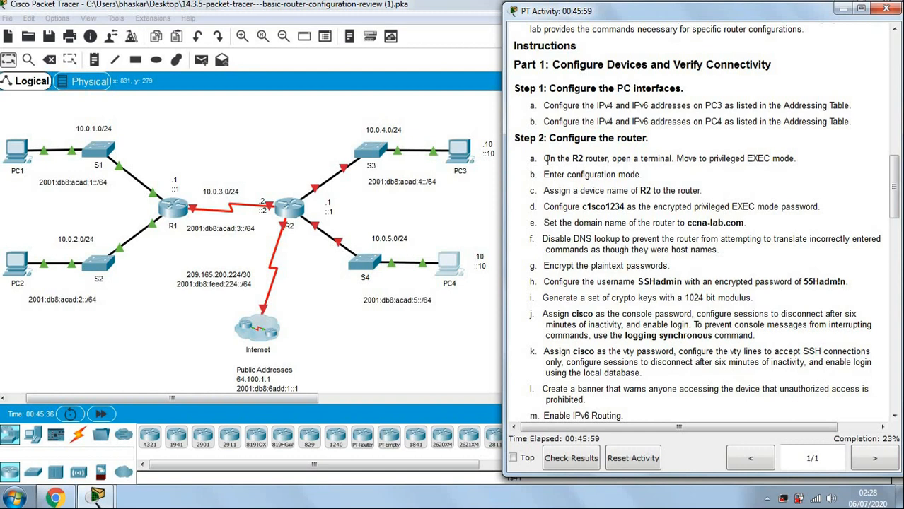
{"action": "left_click_drag", "start_coordinate": [546, 161], "coordinate": [612, 150]}
{"action": "left_click", "coordinate": [619, 174]}
{"action": "left_click_drag", "start_coordinate": [544, 158], "coordinate": [636, 175]}
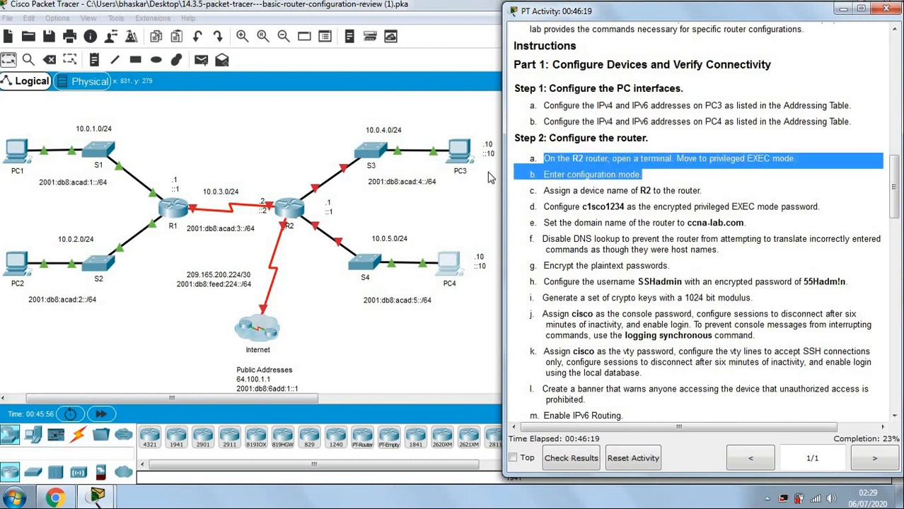
Open router R2, move its window to the upper left, and widen its CLI view.
{"action": "left_click", "coordinate": [282, 211]}
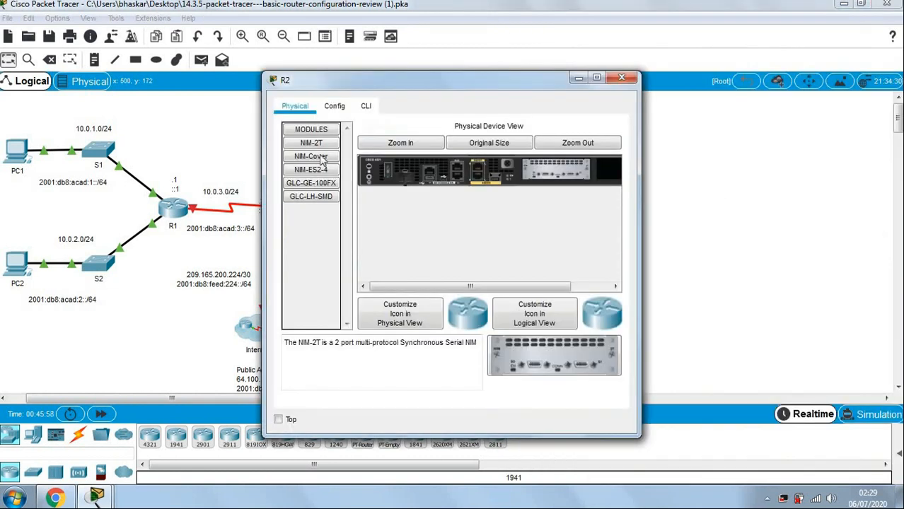
{"action": "left_click_drag", "start_coordinate": [366, 88], "coordinate": [133, 54]}
{"action": "left_click", "coordinate": [133, 71]}
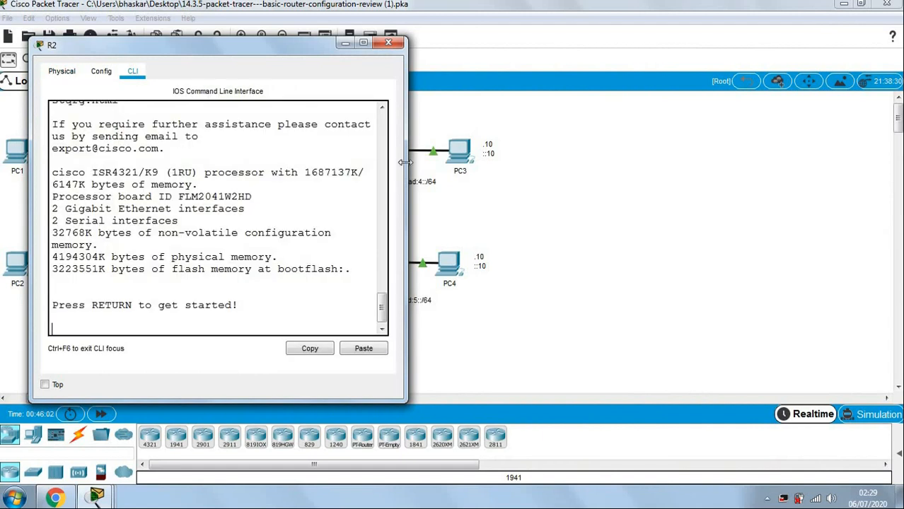
{"action": "left_click_drag", "start_coordinate": [407, 151], "coordinate": [456, 149]}
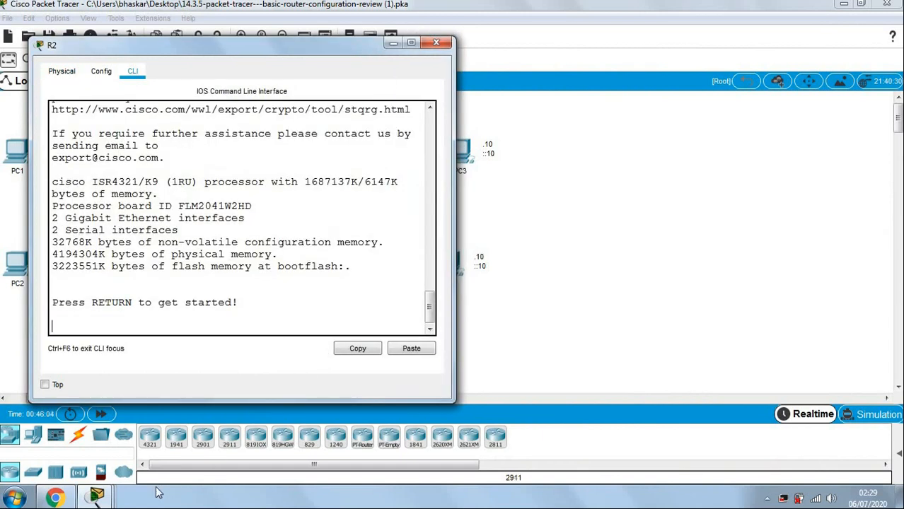
With the instructions alongside, start R2's console session and run en then conf t.
{"action": "mouse_move", "coordinate": [97, 497]}
{"action": "left_click", "coordinate": [78, 424]}
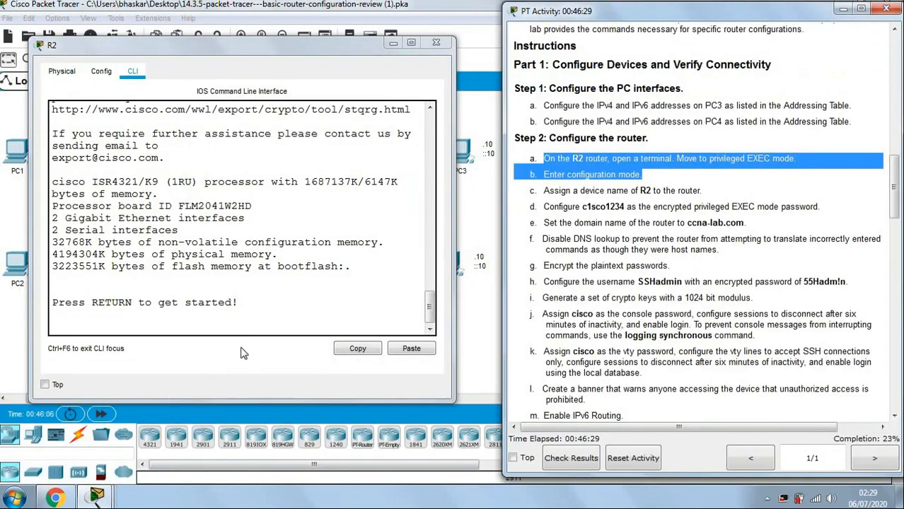
{"action": "left_click", "coordinate": [242, 329]}
{"action": "key", "text": "Return"}
{"action": "key", "text": "Return"}
{"action": "key", "text": "Return"}
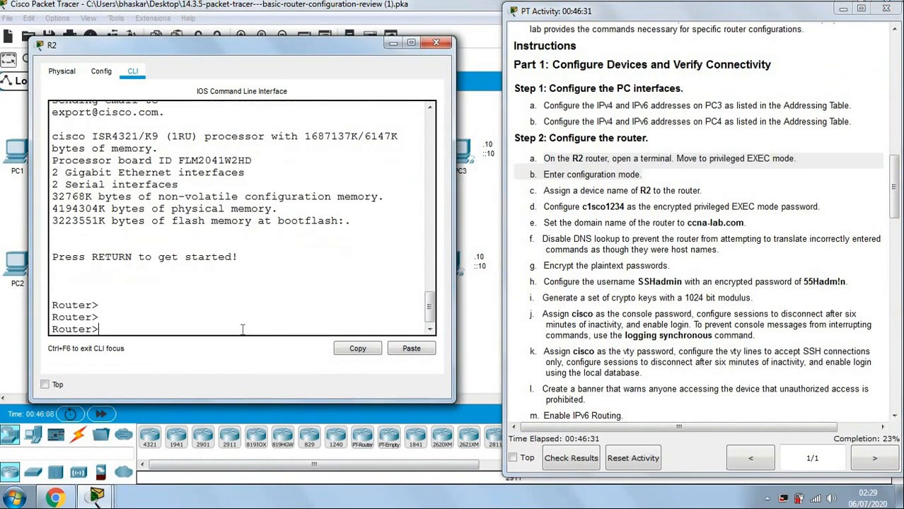
{"action": "type", "text": "en"}
{"action": "key", "text": "Return"}
{"action": "key", "text": "Return"}
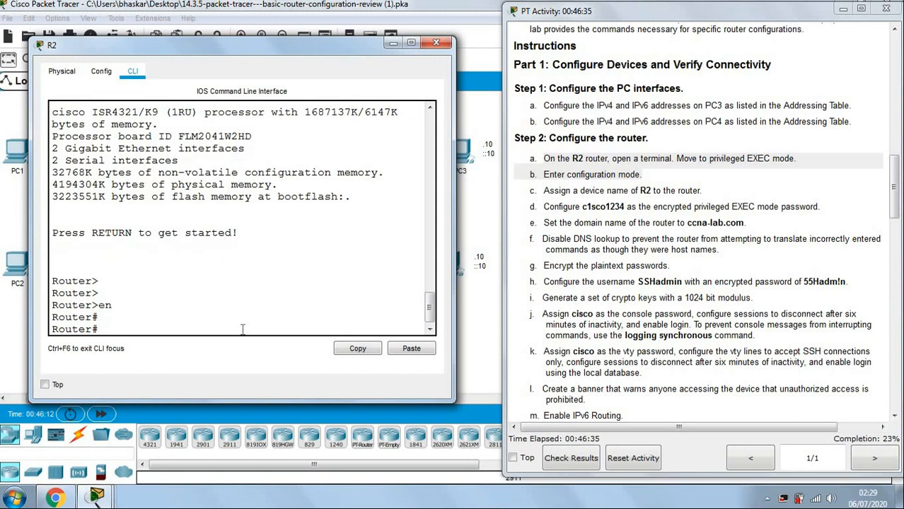
{"action": "key", "text": "Return"}
{"action": "type", "text": "conf"}
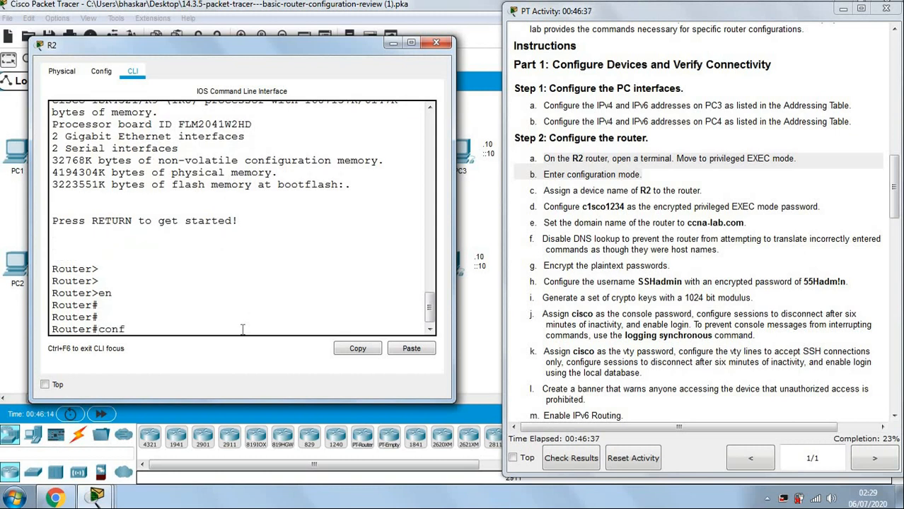
{"action": "type", "text": " t"}
{"action": "key", "text": "Return"}
{"action": "key", "text": "Return"}
{"action": "key", "text": "Return"}
{"action": "key", "text": "Return"}
{"action": "key", "text": "Return"}
{"action": "key", "text": "Return"}
{"action": "key", "text": "Return"}
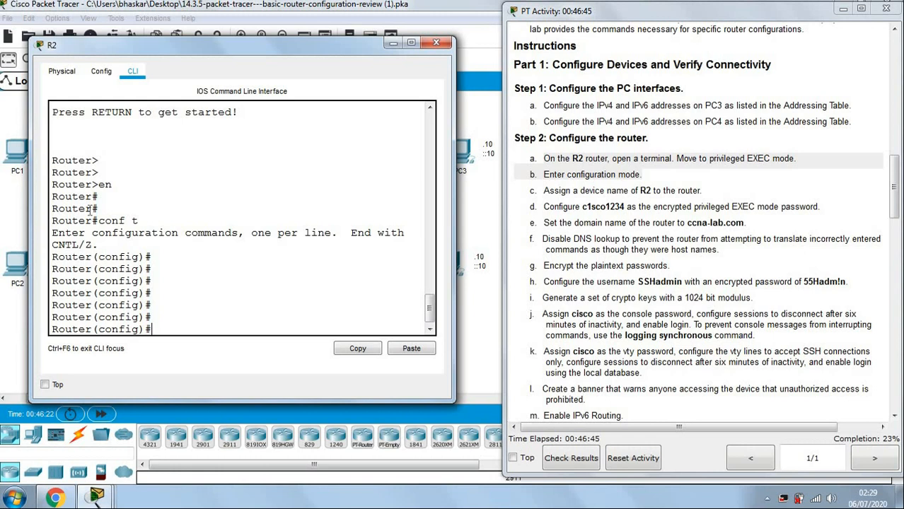
Highlight the Router# and (config)# prompts to explain the mode change.
{"action": "left_click_drag", "start_coordinate": [66, 208], "coordinate": [121, 210]}
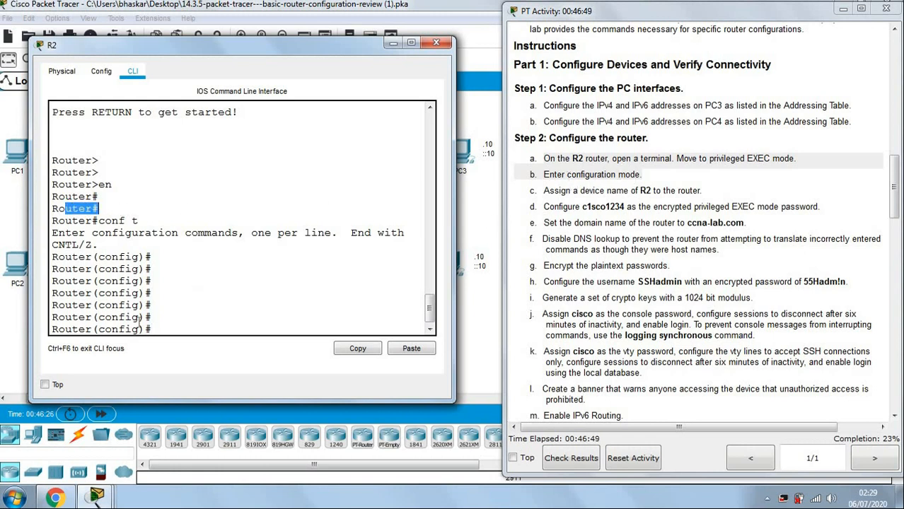
{"action": "left_click_drag", "start_coordinate": [92, 330], "coordinate": [168, 329]}
{"action": "left_click", "coordinate": [168, 328]}
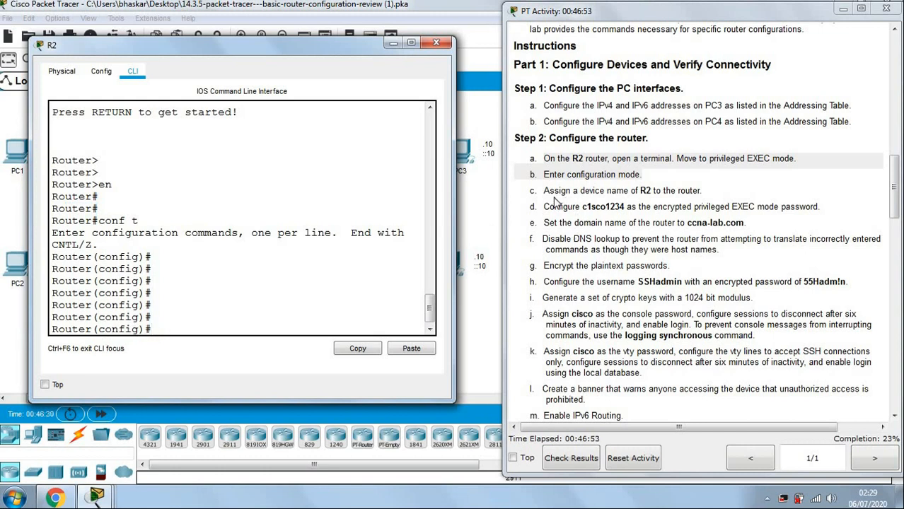
Set the router's hostname to R2 with the hostname command.
{"action": "double_click", "coordinate": [645, 191]}
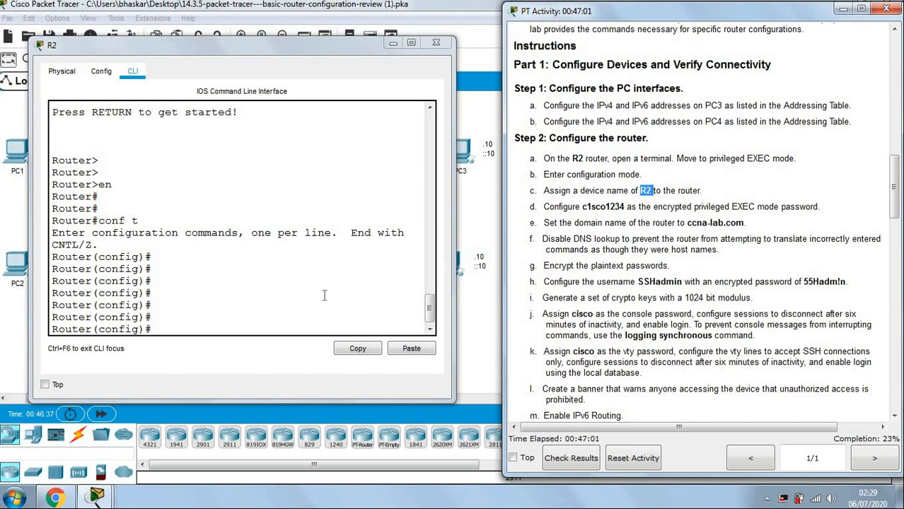
{"action": "left_click", "coordinate": [269, 330]}
{"action": "type", "text": "co"}
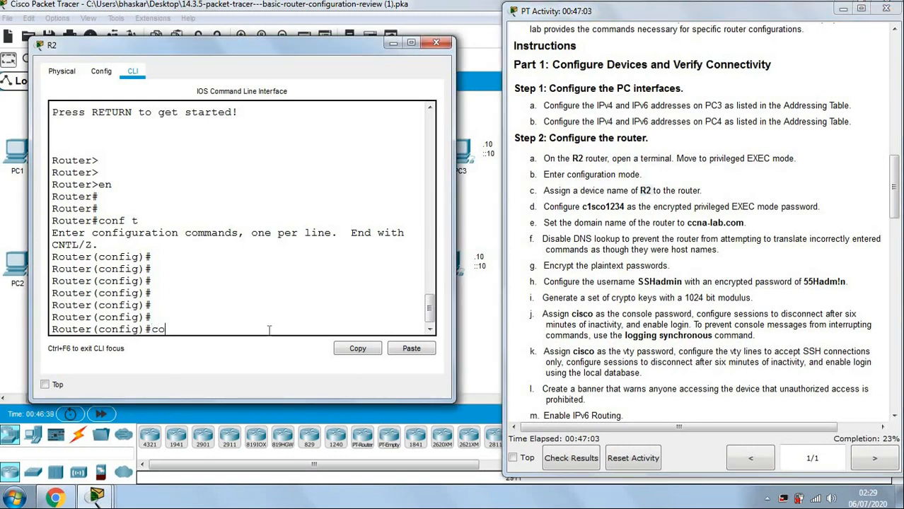
{"action": "key", "text": "BackSpace"}
{"action": "key", "text": "BackSpace"}
{"action": "type", "text": "hos"}
{"action": "key", "text": "Tab"}
{"action": "type", "text": "R2"}
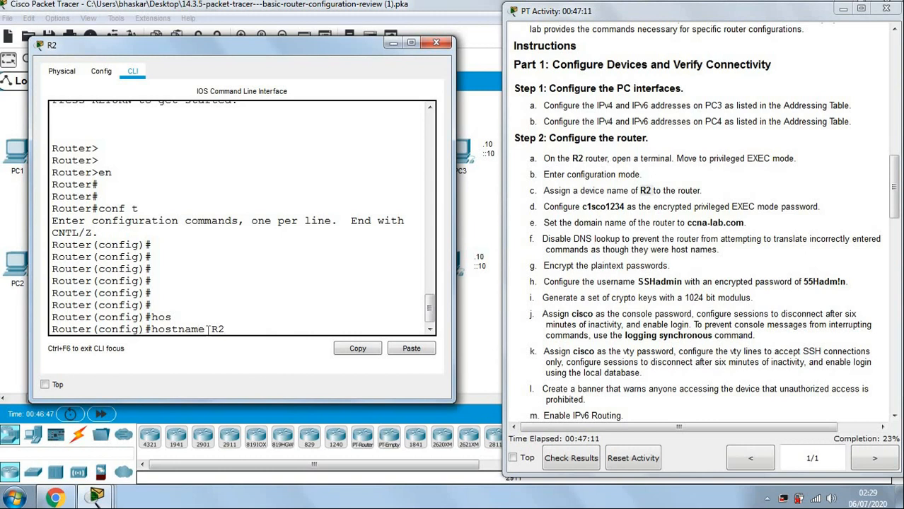
{"action": "left_click_drag", "start_coordinate": [212, 328], "coordinate": [225, 329]}
{"action": "left_click", "coordinate": [280, 329]}
{"action": "key", "text": "Return"}
{"action": "key", "text": "Return"}
{"action": "key", "text": "Return"}
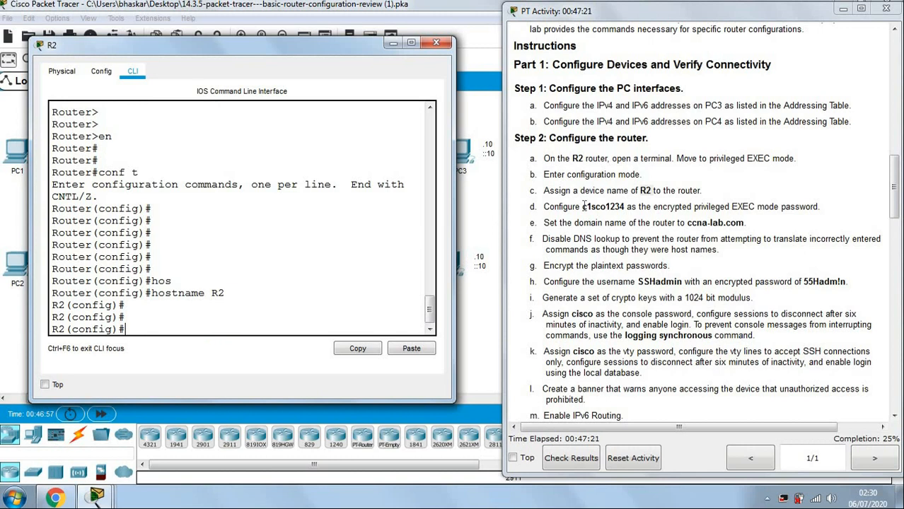
Select the privileged EXEC password in instruction d and return to R2's command line.
{"action": "left_click_drag", "start_coordinate": [581, 206], "coordinate": [587, 207]}
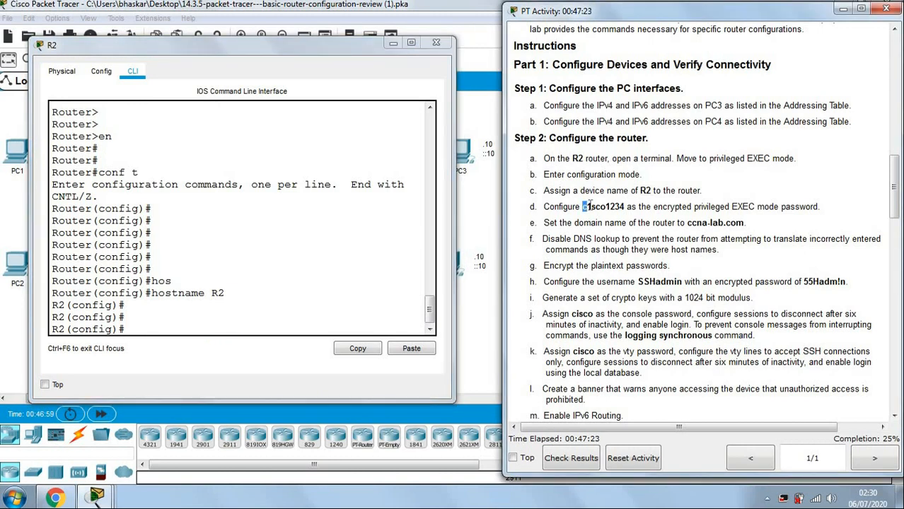
{"action": "left_click_drag", "start_coordinate": [589, 204], "coordinate": [625, 207]}
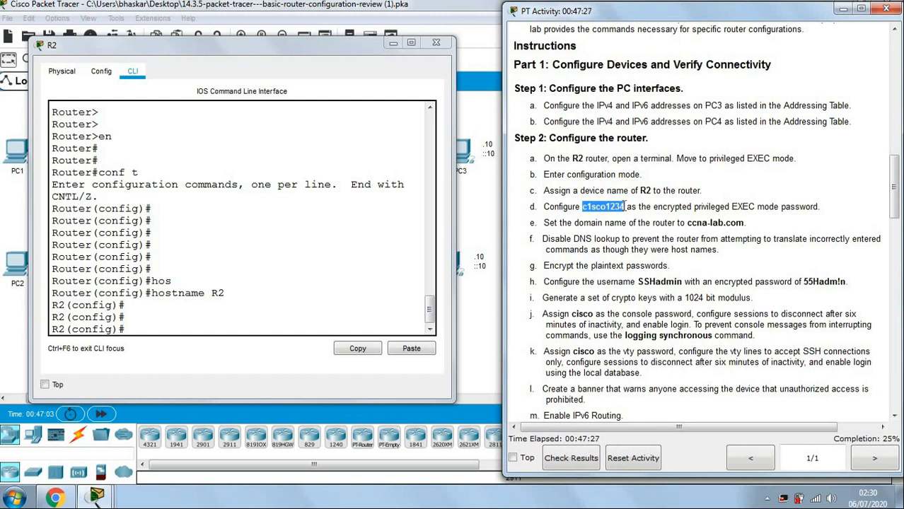
{"action": "left_click", "coordinate": [608, 237]}
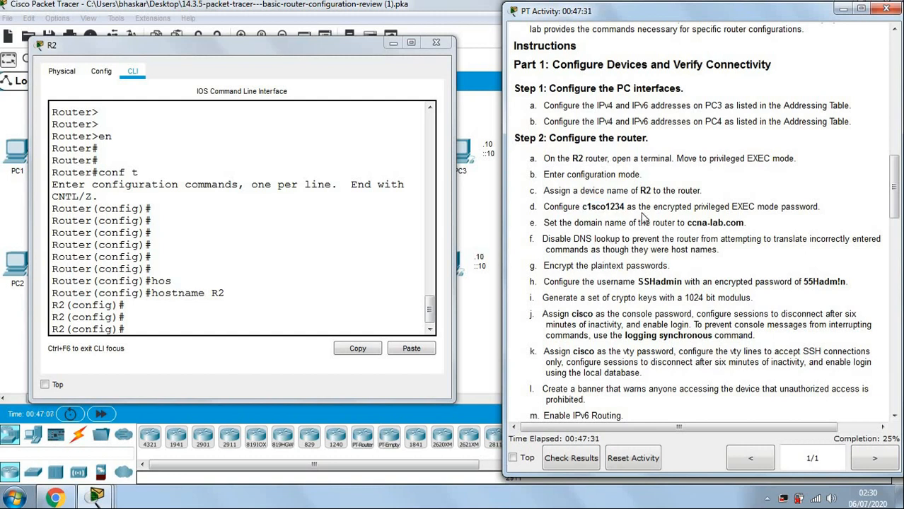
{"action": "left_click_drag", "start_coordinate": [652, 206], "coordinate": [827, 204]}
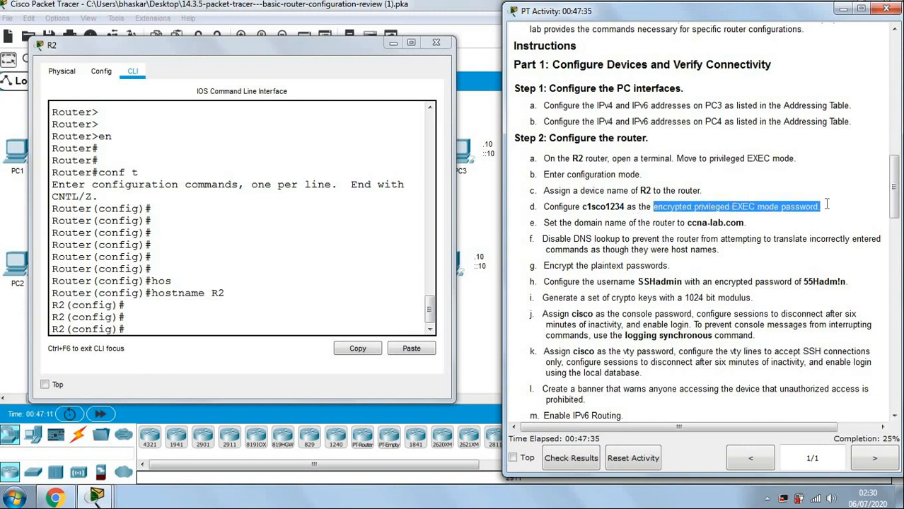
{"action": "left_click", "coordinate": [629, 209]}
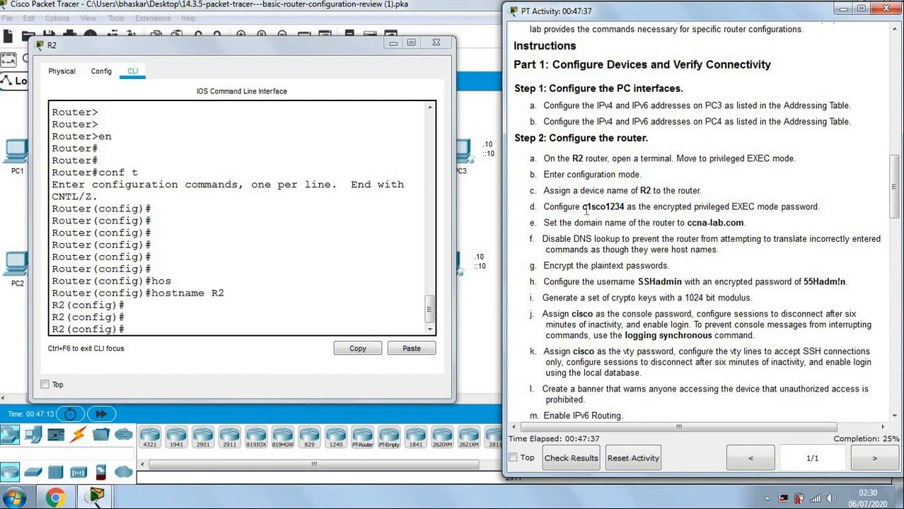
{"action": "left_click_drag", "start_coordinate": [582, 206], "coordinate": [625, 207]}
{"action": "key", "text": "ctrl+c"}
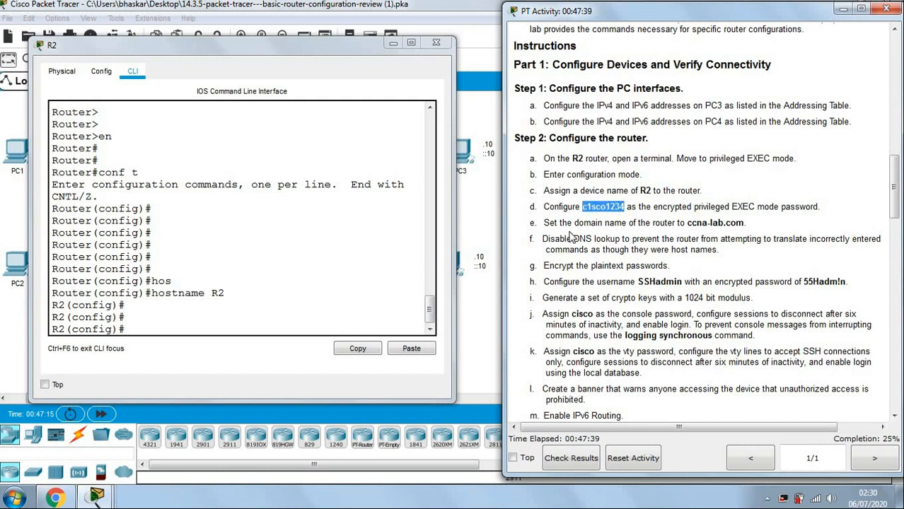
{"action": "left_click", "coordinate": [231, 332]}
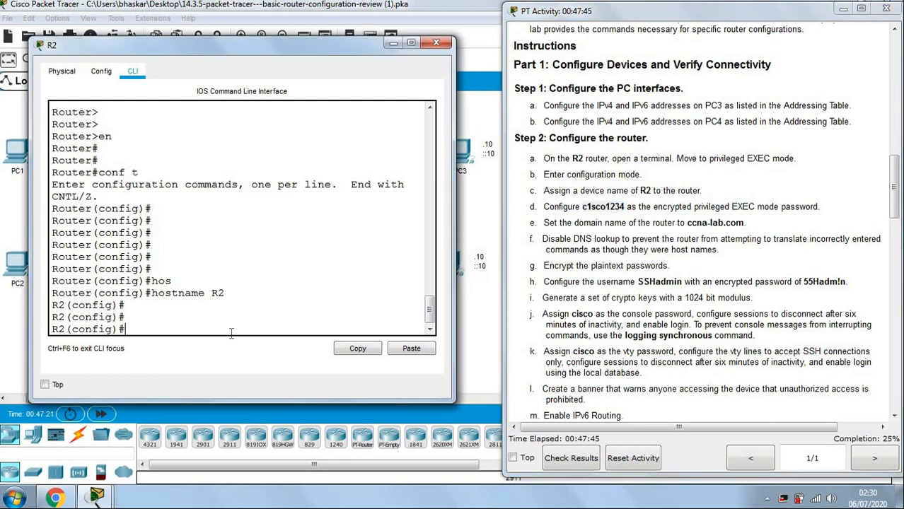
Set R2's enable secret to the copied privileged EXEC password.
{"action": "type", "text": "ena"}
{"action": "key", "text": "Tab"}
{"action": "type", "text": "se"}
{"action": "key", "text": "Tab"}
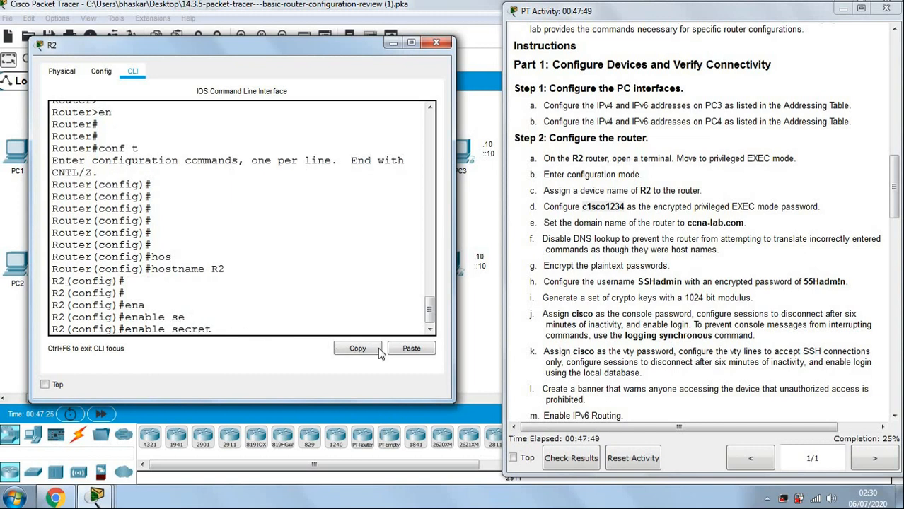
{"action": "left_click", "coordinate": [410, 350]}
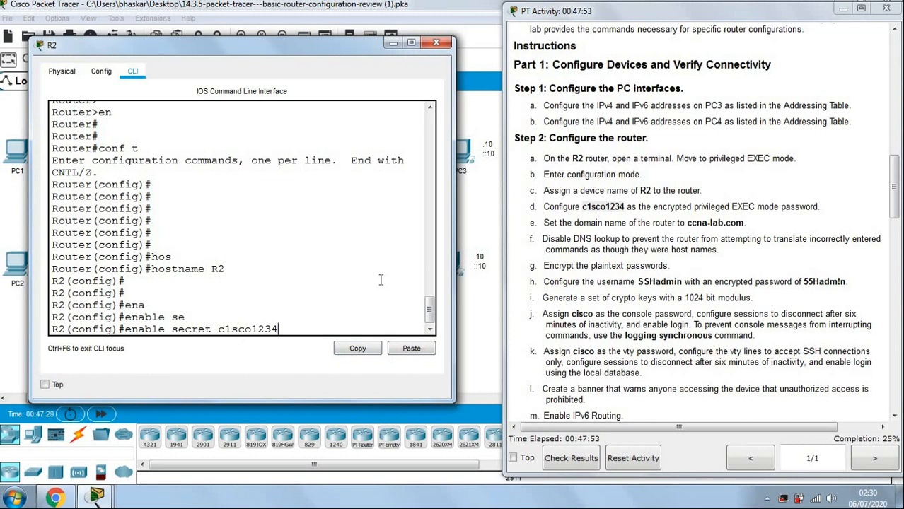
{"action": "key", "text": "Return"}
{"action": "key", "text": "Return"}
{"action": "key", "text": "Return"}
{"action": "key", "text": "Return"}
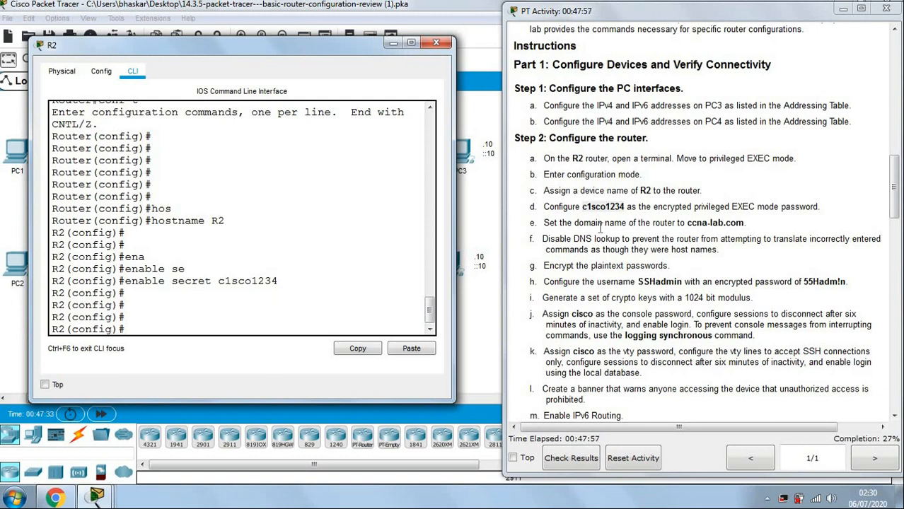
Configure R2's domain name as ccna-lab.com using ip domain-name.
{"action": "left_click_drag", "start_coordinate": [687, 223], "coordinate": [744, 226]}
{"action": "key", "text": "ctrl+c"}
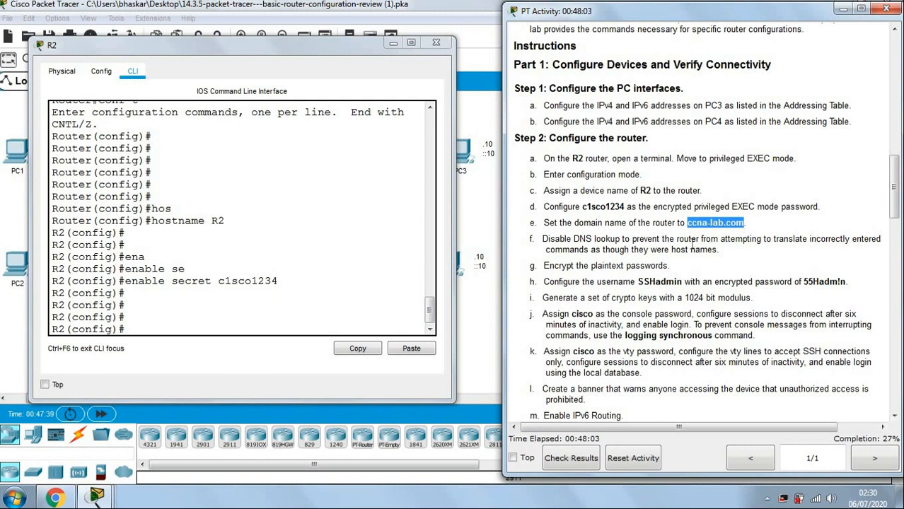
{"action": "left_click", "coordinate": [247, 332]}
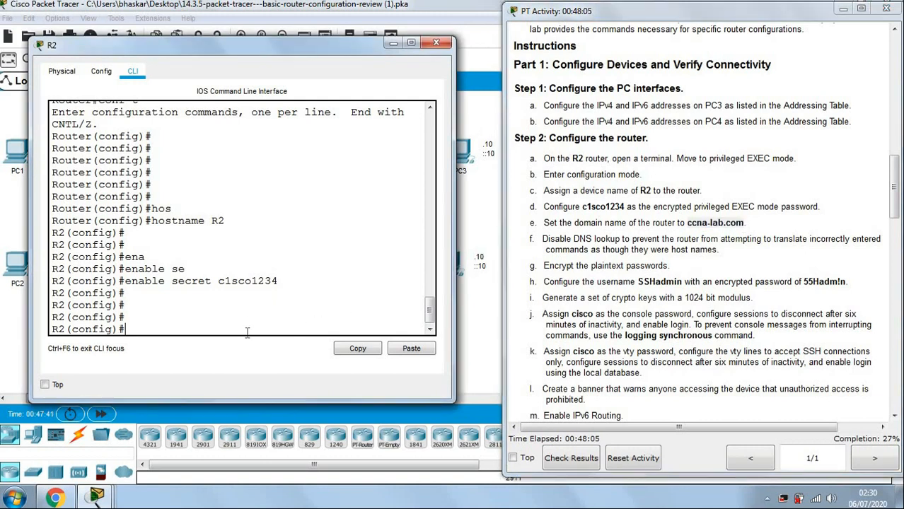
{"action": "type", "text": "ip domain-n"}
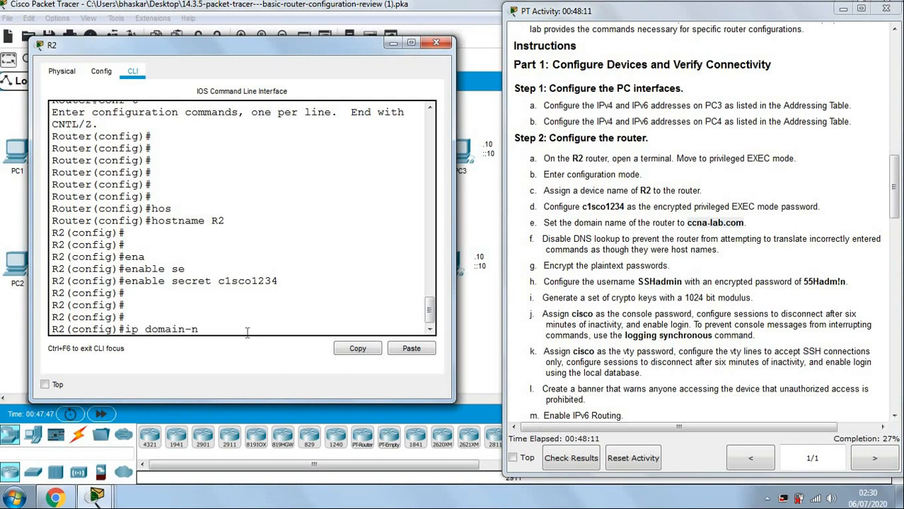
{"action": "type", "text": "a"}
{"action": "key", "text": "Tab"}
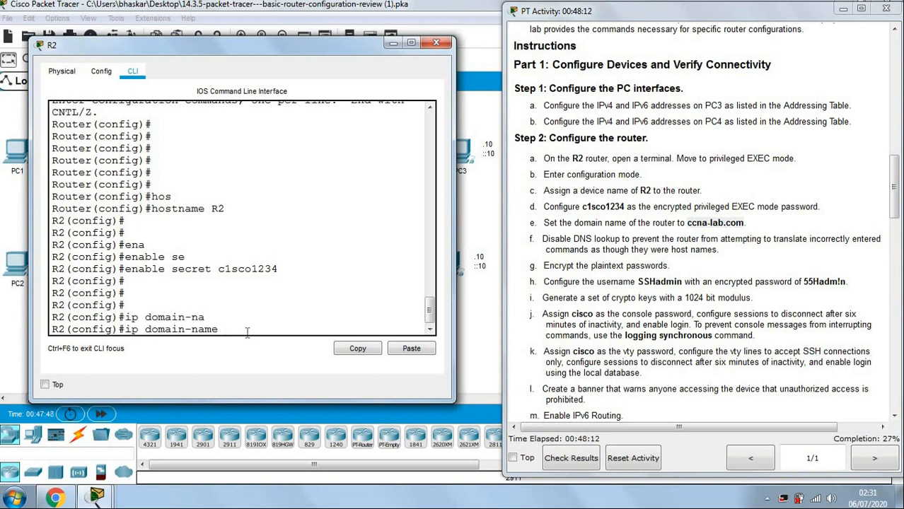
{"action": "left_click", "coordinate": [407, 346]}
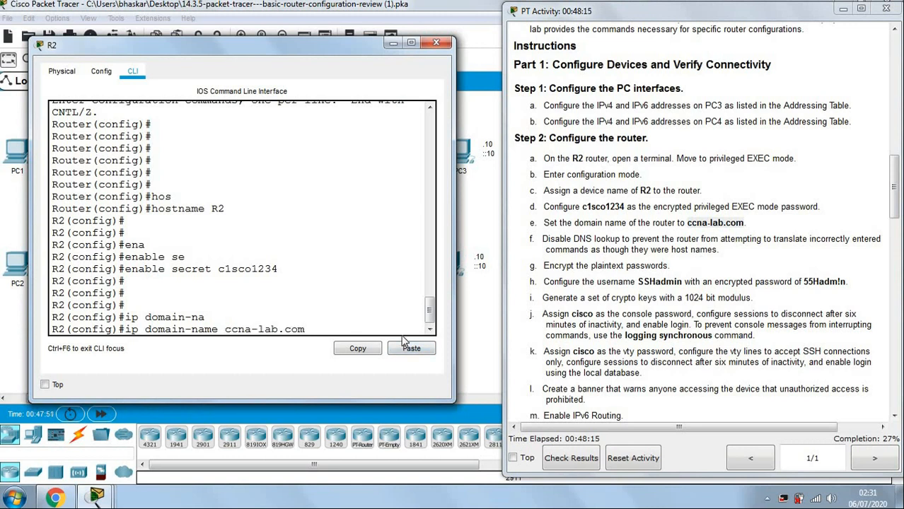
{"action": "key", "text": "Return"}
{"action": "key", "text": "Return"}
{"action": "key", "text": "Return"}
{"action": "key", "text": "Return"}
{"action": "key", "text": "Return"}
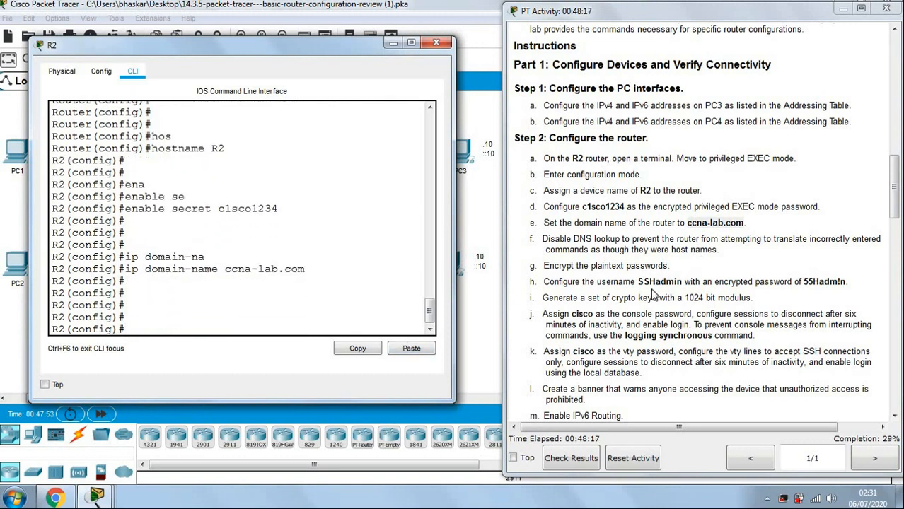
{"action": "left_click", "coordinate": [615, 261]}
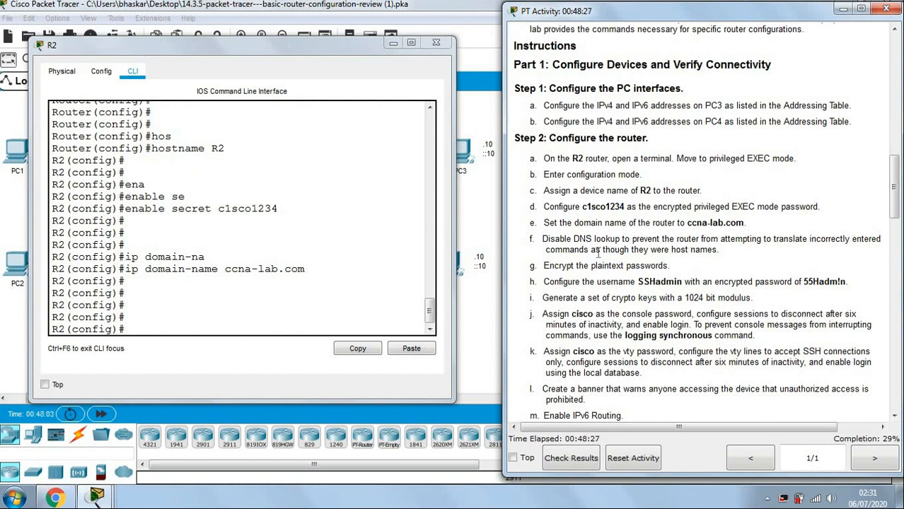
{"action": "left_click", "coordinate": [304, 328]}
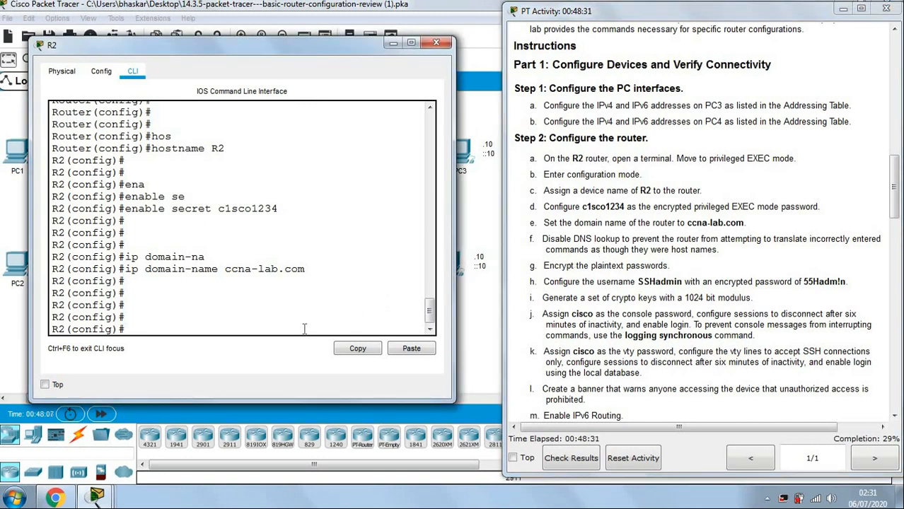
Return to privileged EXEC and enter the mistyped word 'rerett' to show the DNS lookup delay, aborting it.
{"action": "type", "text": "!"}
{"action": "key", "text": "ctrl+z"}
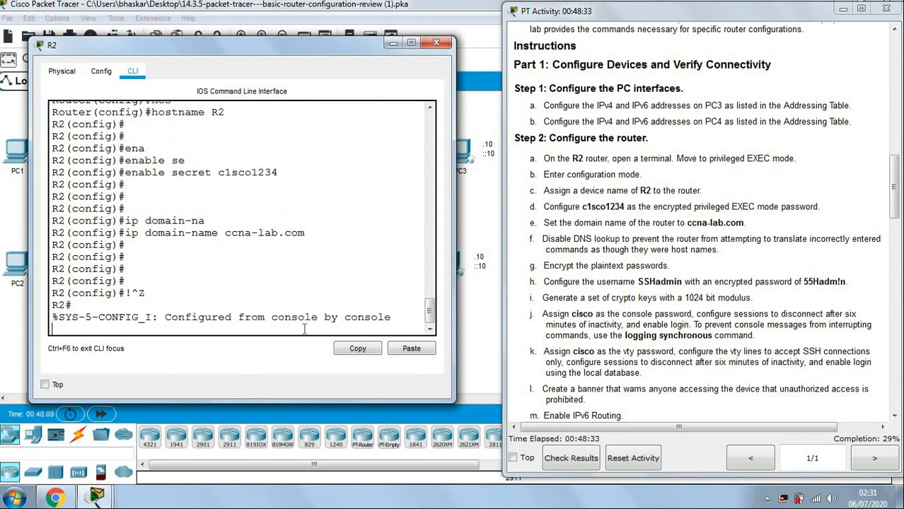
{"action": "key", "text": "Return"}
{"action": "key", "text": "Return"}
{"action": "key", "text": "Return"}
{"action": "key", "text": "Return"}
{"action": "type", "text": "rerett"}
{"action": "key", "text": "Return"}
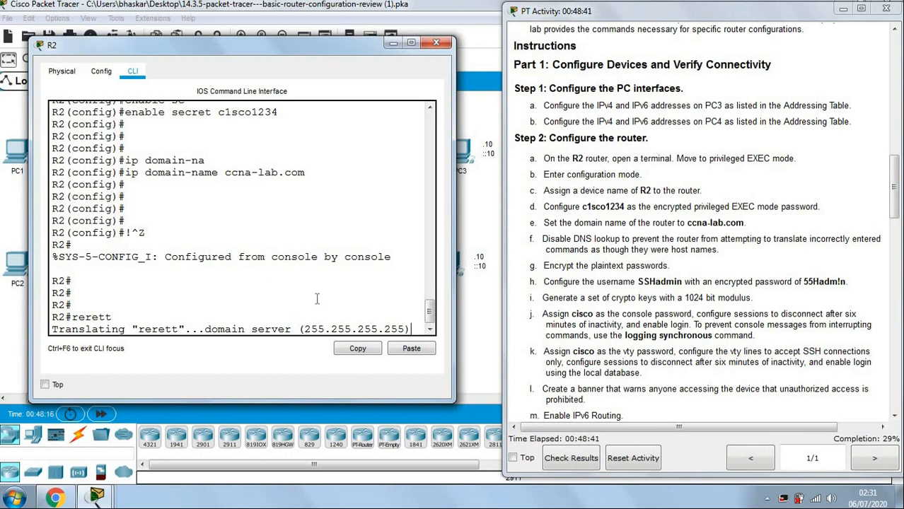
{"action": "key", "text": "ctrl+shift+6"}
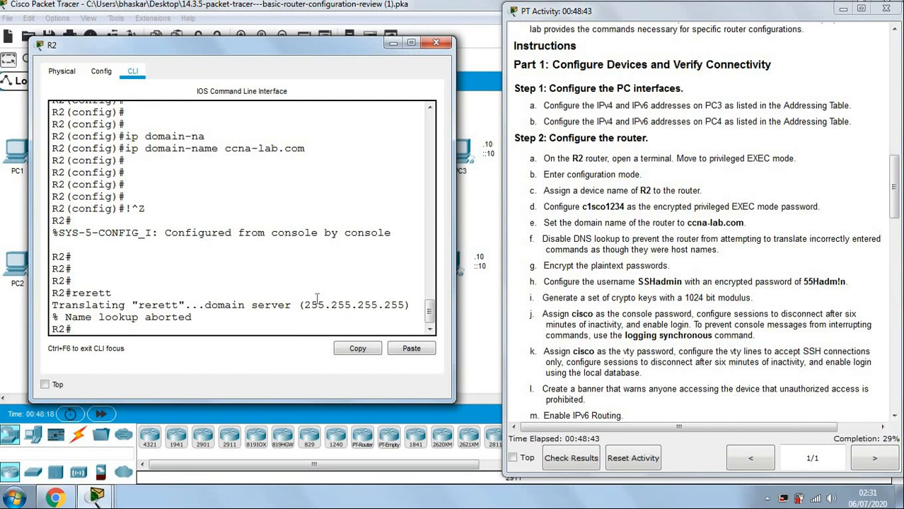
{"action": "key", "text": "Return"}
{"action": "key", "text": "Return"}
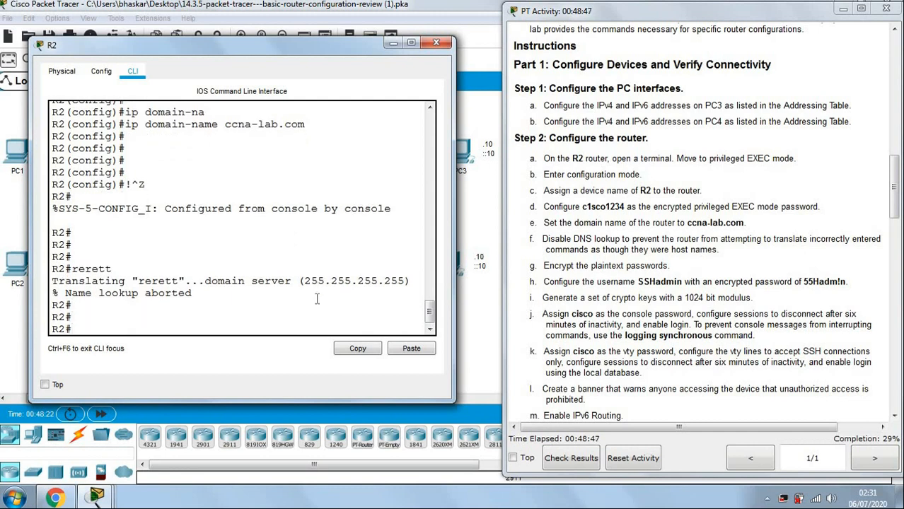
Disable DNS lookup on R2 with no ip domain-lookup in global configuration.
{"action": "type", "text": "conf t"}
{"action": "key", "text": "Return"}
{"action": "key", "text": "Return"}
{"action": "key", "text": "Return"}
{"action": "key", "text": "Return"}
{"action": "key", "text": "Return"}
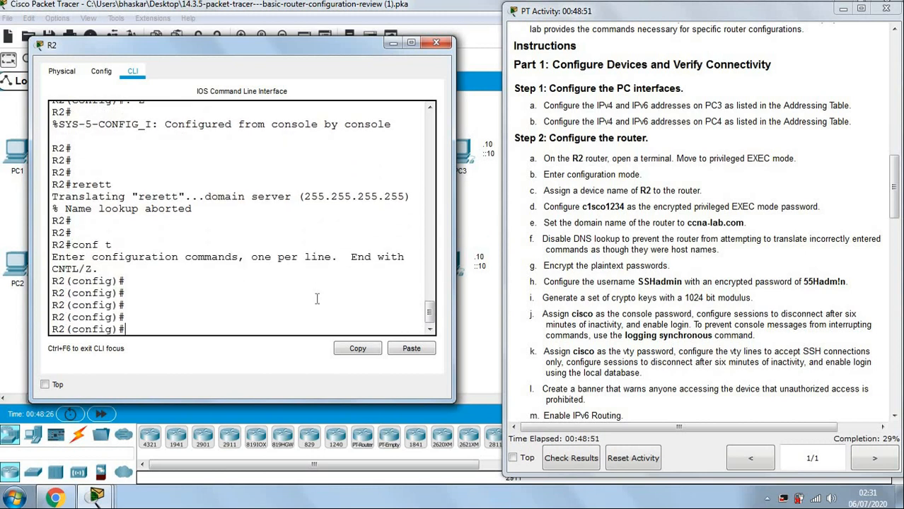
{"action": "type", "text": "no ip domain-lo"}
{"action": "key", "text": "Tab"}
{"action": "key", "text": "Return"}
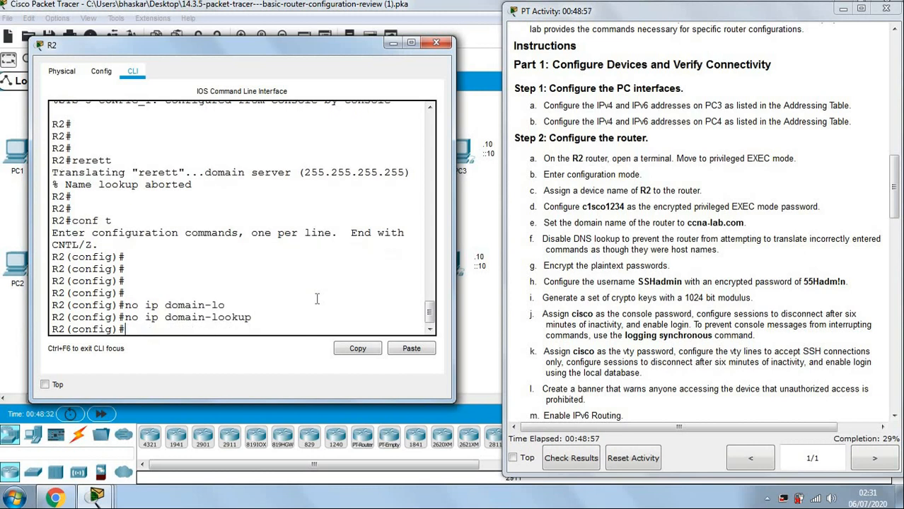
{"action": "key", "text": "Return"}
{"action": "key", "text": "Return"}
{"action": "key", "text": "Return"}
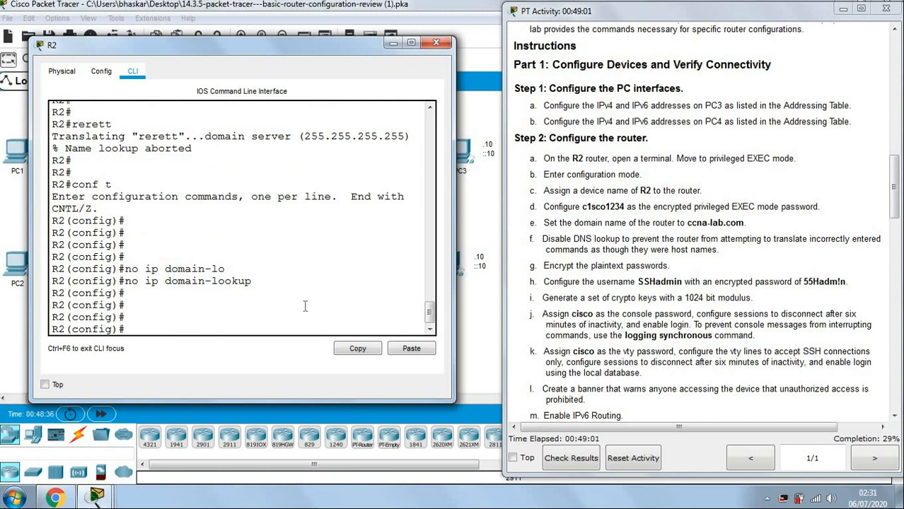
Exit to privileged EXEC and confirm the mistyped word 'ereret' no longer triggers a lookup.
{"action": "type", "text": "!"}
{"action": "key", "text": "ctrl+z"}
{"action": "key", "text": "Return"}
{"action": "key", "text": "Return"}
{"action": "key", "text": "Return"}
{"action": "key", "text": "Return"}
{"action": "type", "text": "ereret"}
{"action": "key", "text": "Return"}
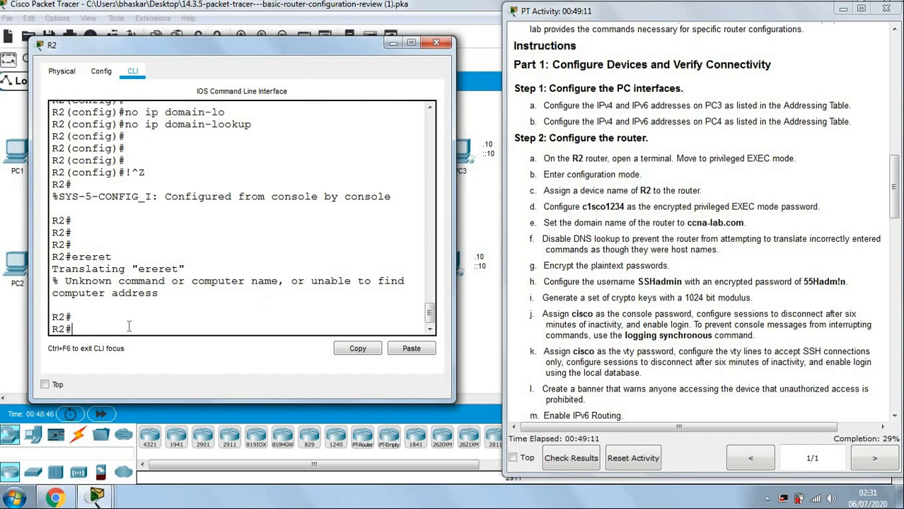
Re-enter global configuration and enable service password-encryption on R2.
{"action": "type", "text": "conf t"}
{"action": "key", "text": "Return"}
{"action": "key", "text": "Return"}
{"action": "key", "text": "Return"}
{"action": "key", "text": "Return"}
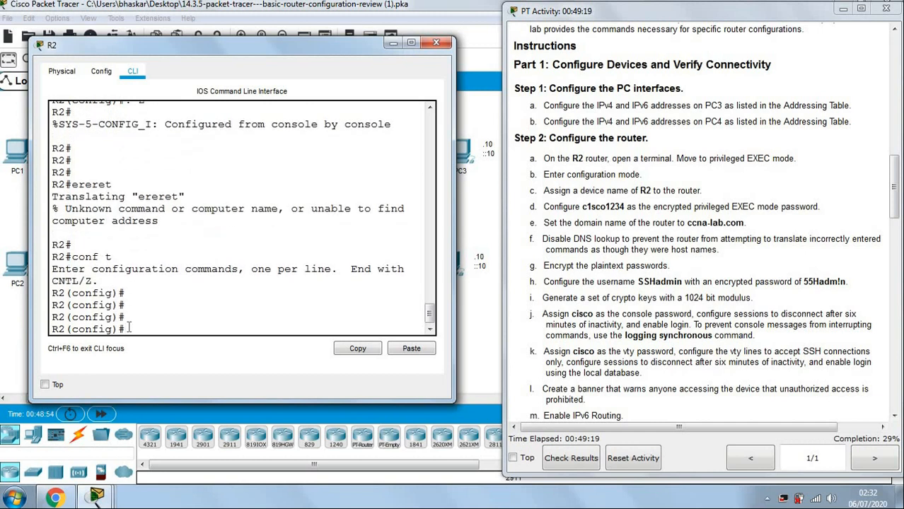
{"action": "left_click", "coordinate": [598, 277]}
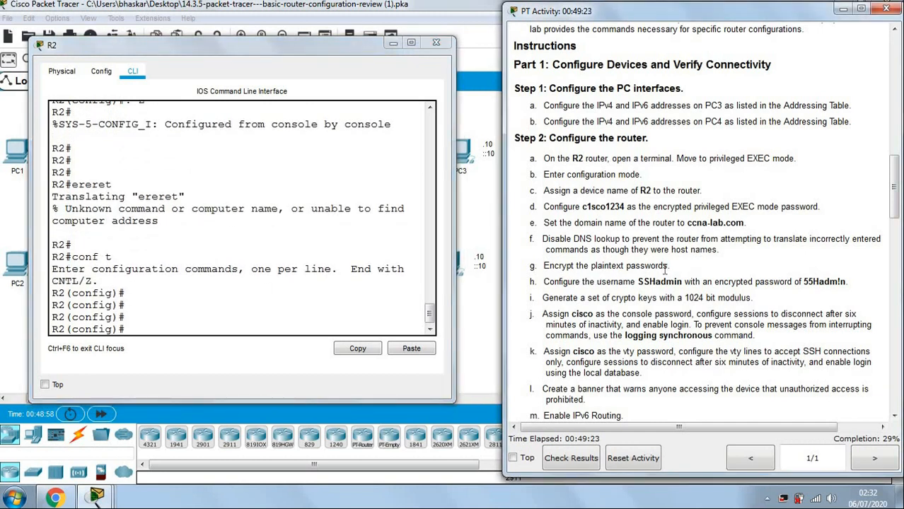
{"action": "left_click", "coordinate": [253, 333]}
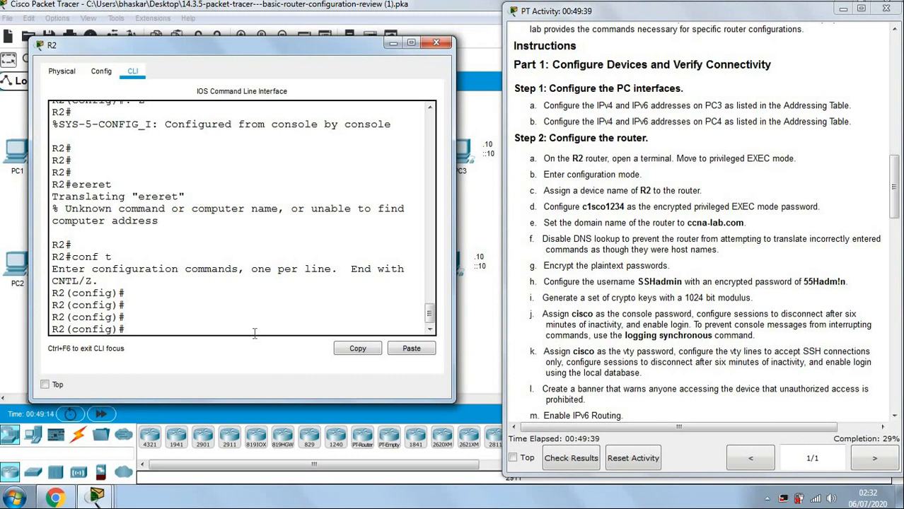
{"action": "type", "text": "ser"}
{"action": "key", "text": "Tab"}
{"action": "type", "text": "pa"}
{"action": "key", "text": "Tab"}
{"action": "key", "text": "Return"}
{"action": "key", "text": "Return"}
{"action": "key", "text": "Return"}
{"action": "key", "text": "Return"}
{"action": "key", "text": "Return"}
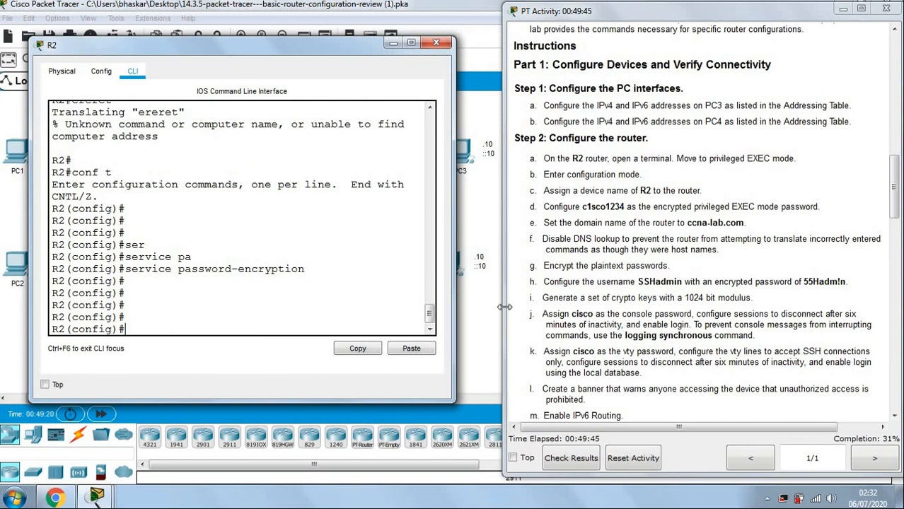
{"action": "left_click", "coordinate": [635, 297]}
{"action": "scroll", "coordinate": [647, 277], "scroll_direction": "down", "scroll_amount": 3}
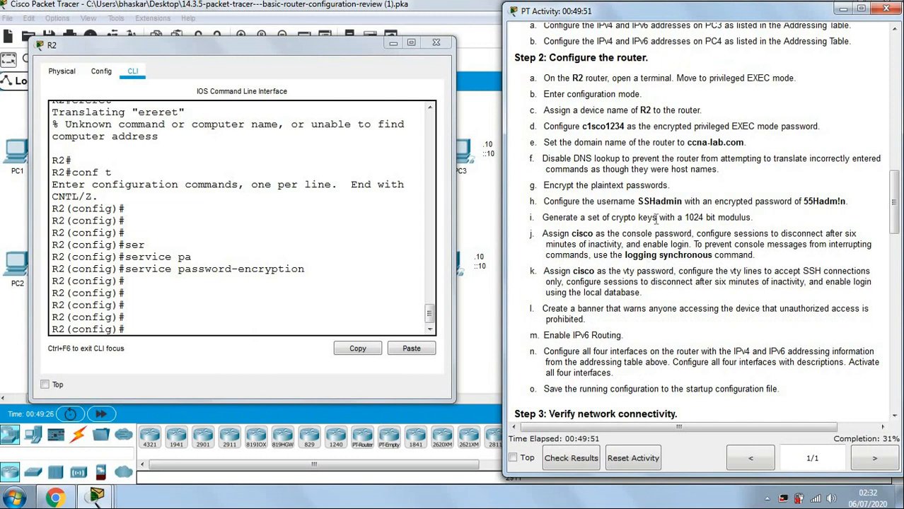
{"action": "scroll", "coordinate": [656, 219], "scroll_direction": "down", "scroll_amount": 1}
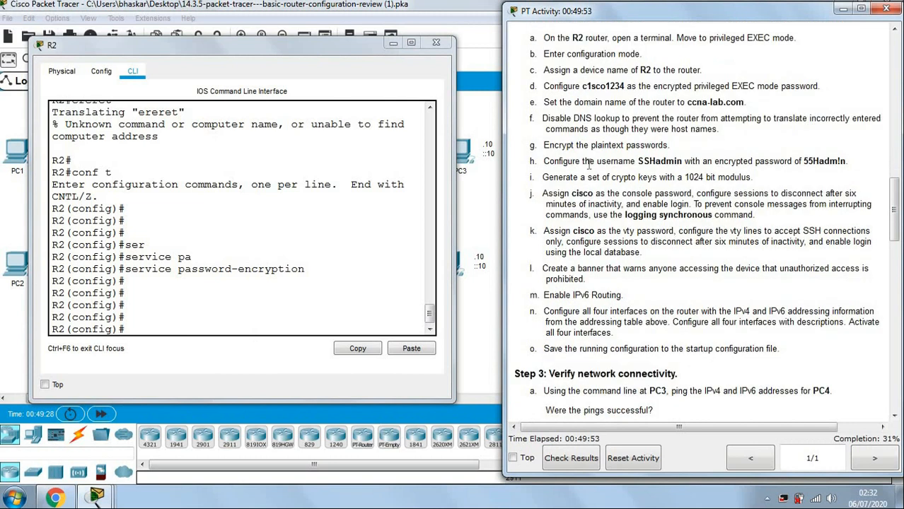
{"action": "left_click_drag", "start_coordinate": [642, 159], "coordinate": [675, 161]}
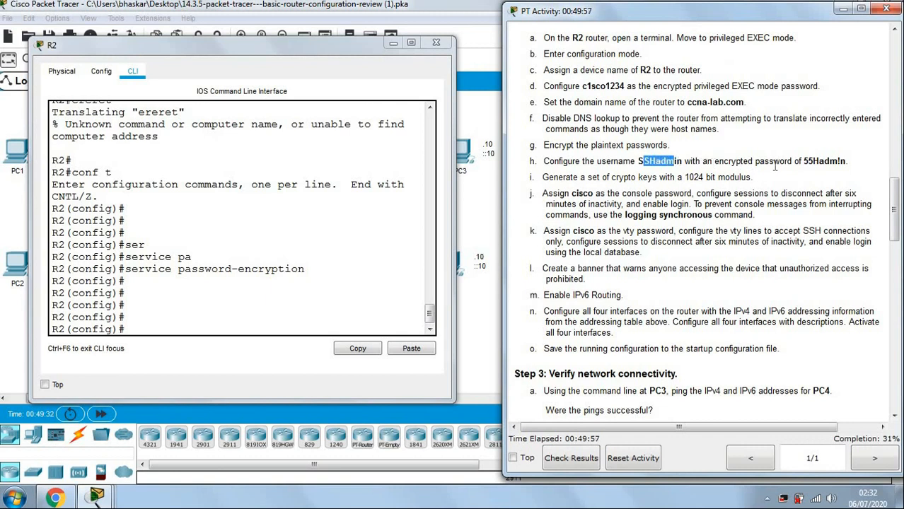
{"action": "left_click_drag", "start_coordinate": [714, 161], "coordinate": [752, 164]}
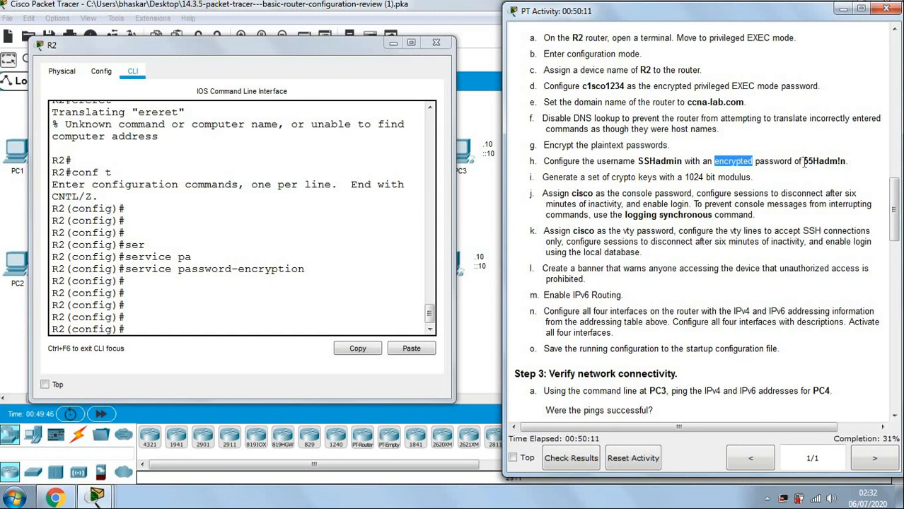
Create R2's local user with a secret password, pasting both values from task h.
{"action": "left_click", "coordinate": [175, 332]}
{"action": "type", "text": "us"}
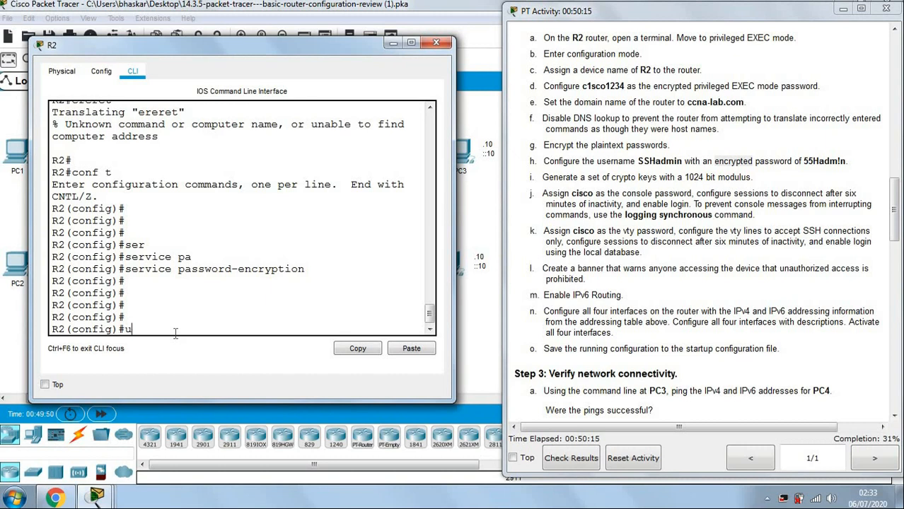
{"action": "key", "text": "Tab"}
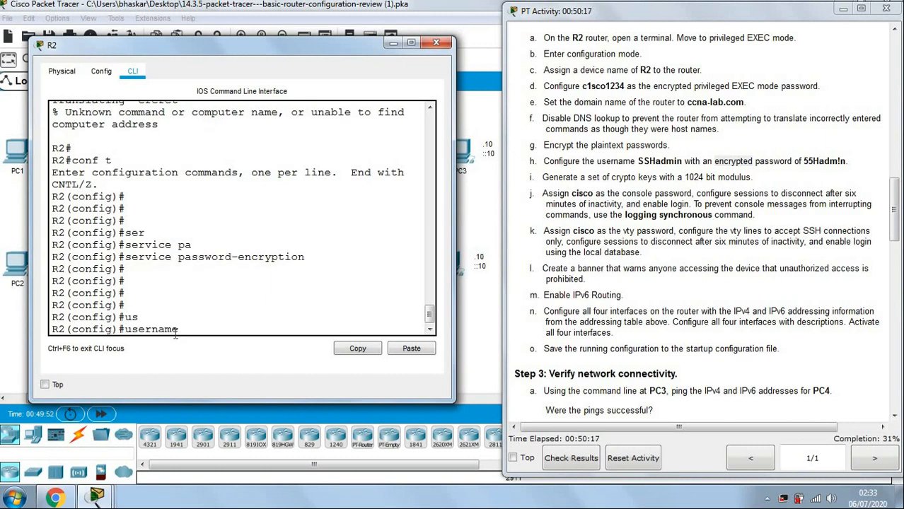
{"action": "left_click_drag", "start_coordinate": [637, 162], "coordinate": [683, 162]}
{"action": "key", "text": "ctrl+c"}
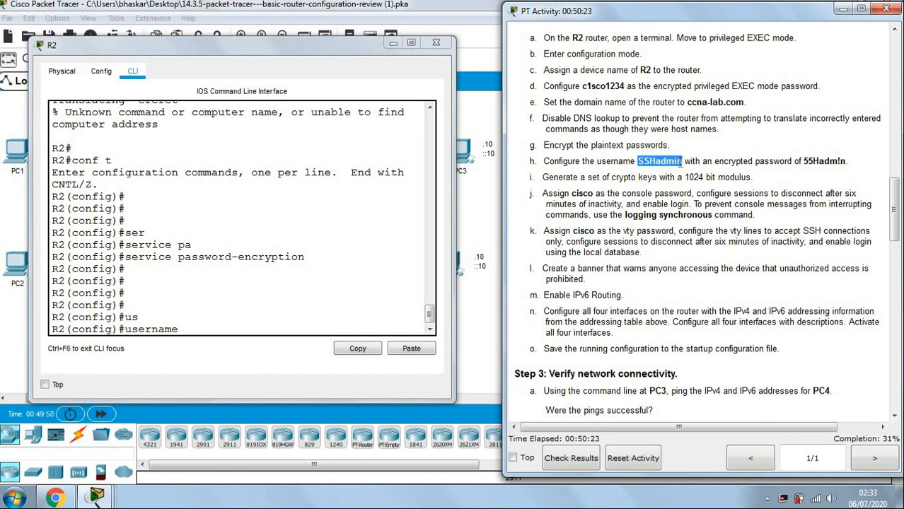
{"action": "left_click", "coordinate": [348, 331]}
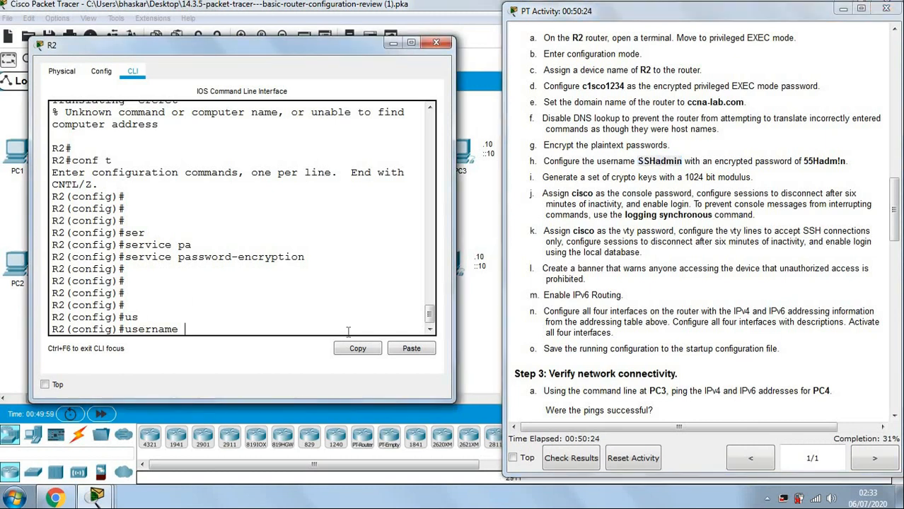
{"action": "left_click", "coordinate": [412, 348]}
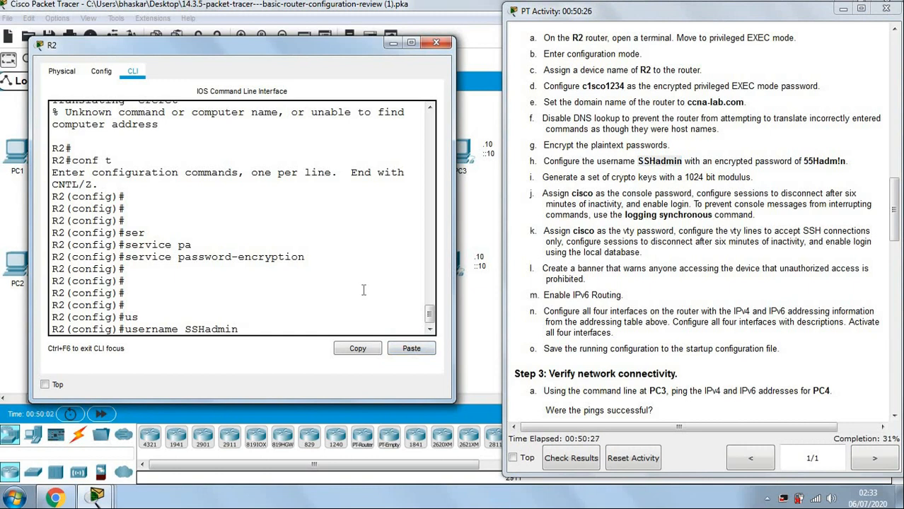
{"action": "type", "text": "se"}
{"action": "key", "text": "Tab"}
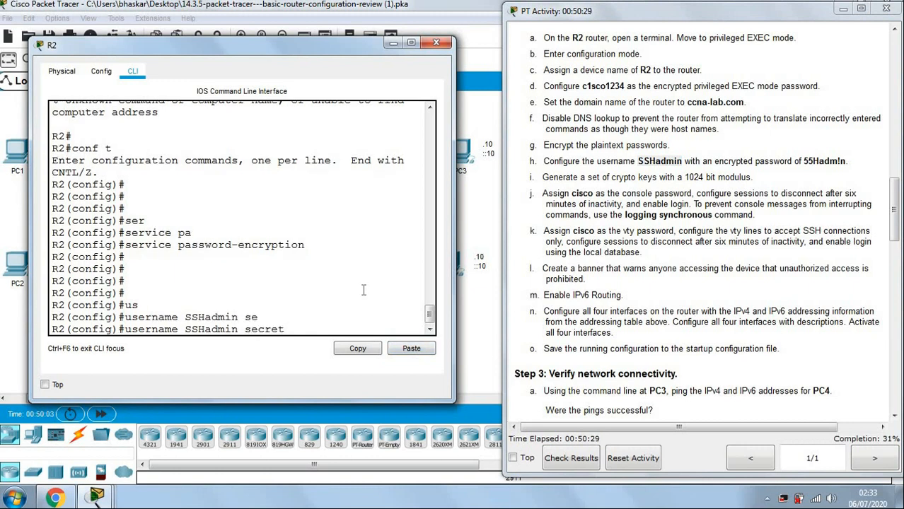
{"action": "left_click_drag", "start_coordinate": [805, 161], "coordinate": [847, 162]}
{"action": "key", "text": "ctrl+c"}
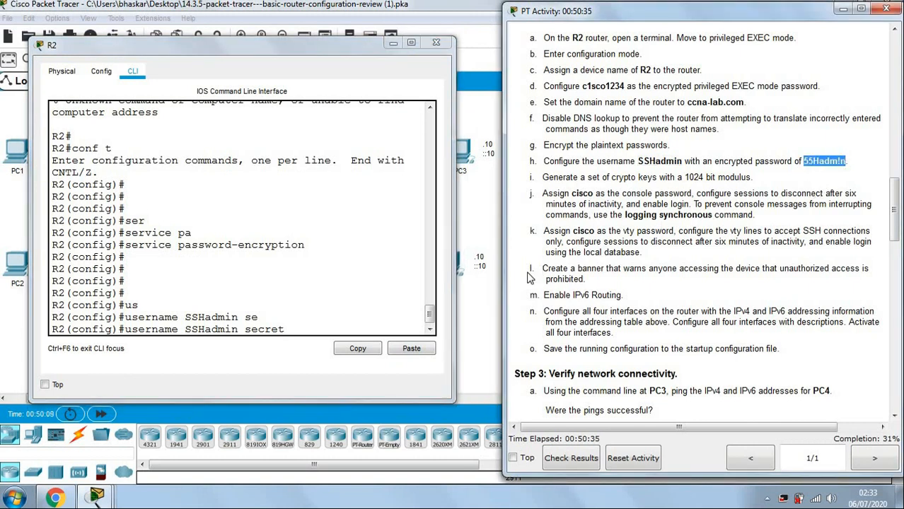
{"action": "left_click", "coordinate": [330, 329]}
{"action": "left_click", "coordinate": [407, 351]}
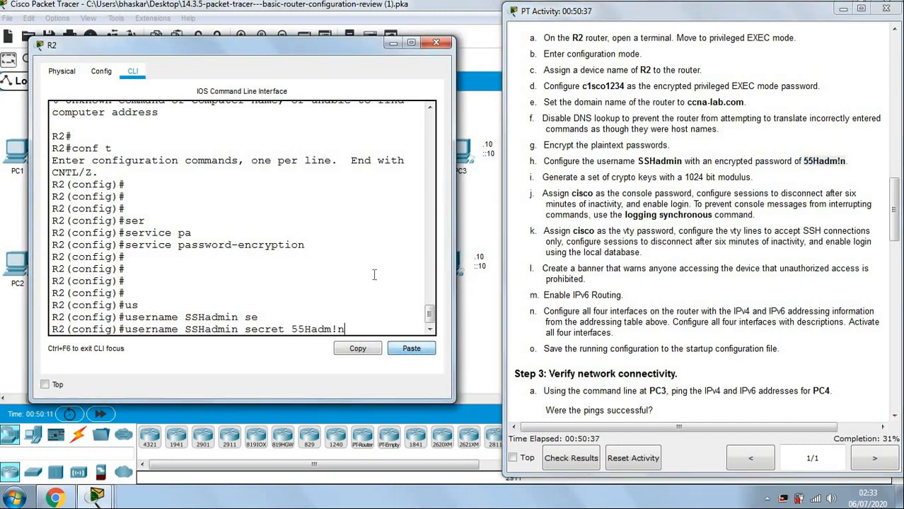
{"action": "key", "text": "Return"}
{"action": "key", "text": "Return"}
{"action": "key", "text": "Return"}
{"action": "key", "text": "Return"}
{"action": "key", "text": "Return"}
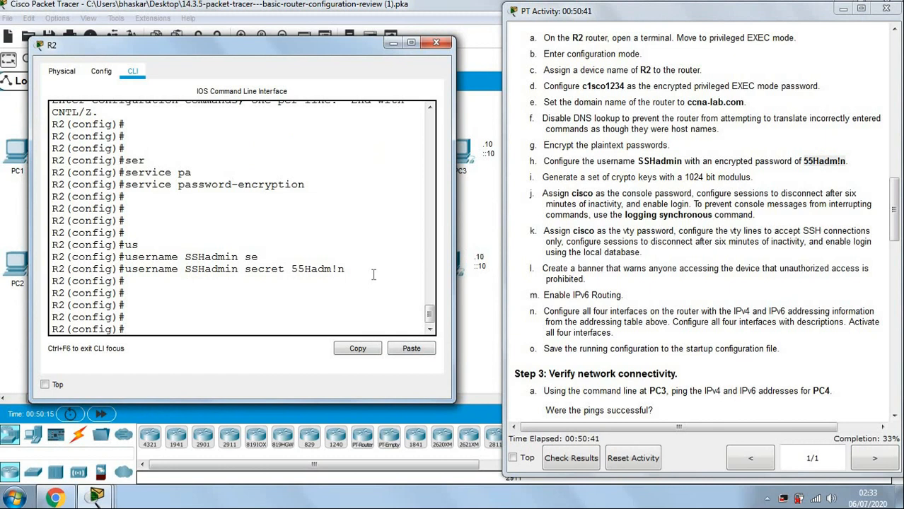
Highlight the crypto key requirement in task i of the instructions.
{"action": "left_click", "coordinate": [653, 193]}
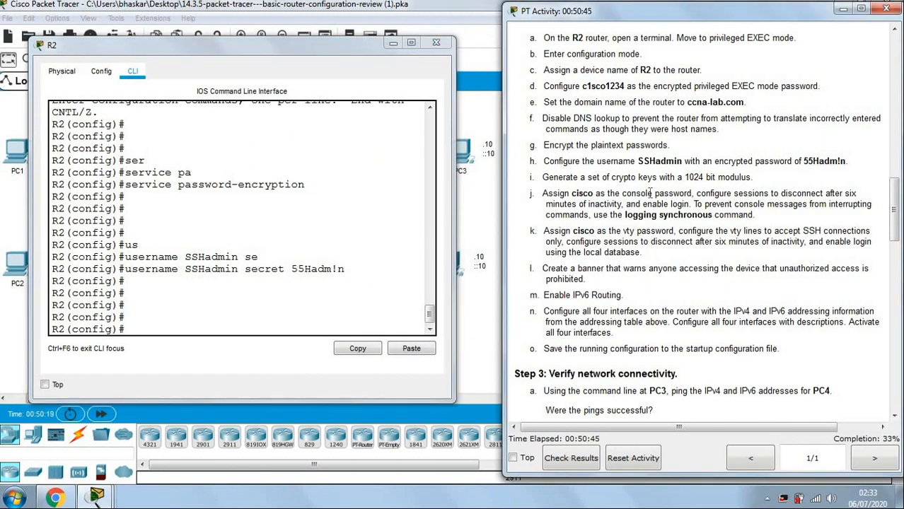
{"action": "left_click", "coordinate": [542, 177]}
{"action": "left_click_drag", "start_coordinate": [550, 178], "coordinate": [760, 178]}
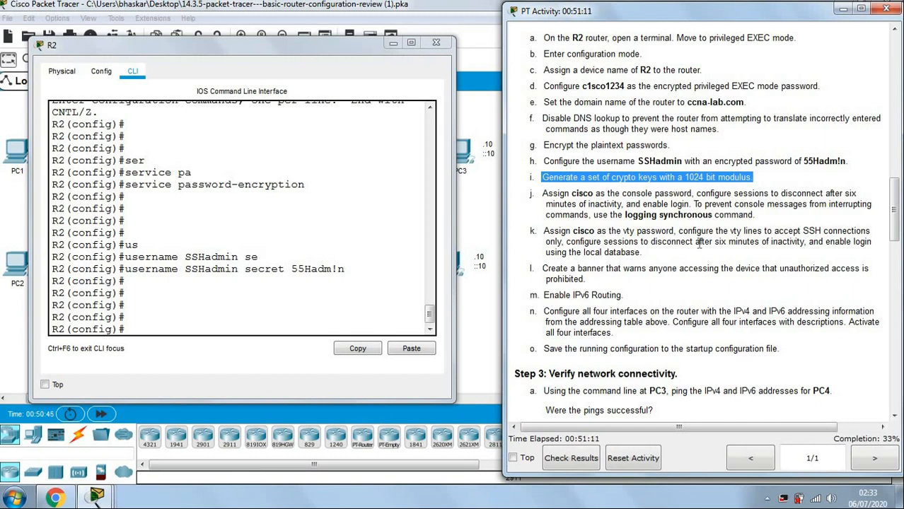
Generate RSA crypto keys on R2 with a 1024-bit modulus.
{"action": "left_click", "coordinate": [152, 328]}
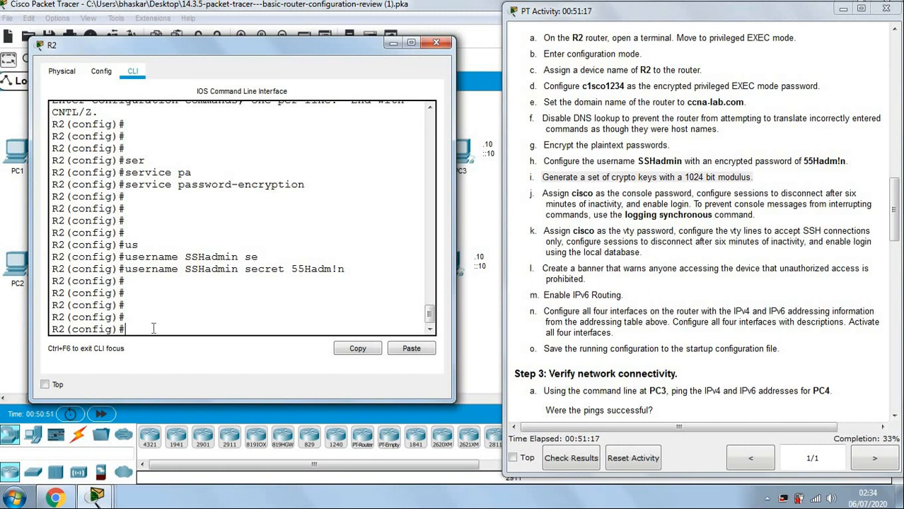
{"action": "type", "text": "cr"}
{"action": "key", "text": "Tab"}
{"action": "type", "text": "k"}
{"action": "key", "text": "Tab"}
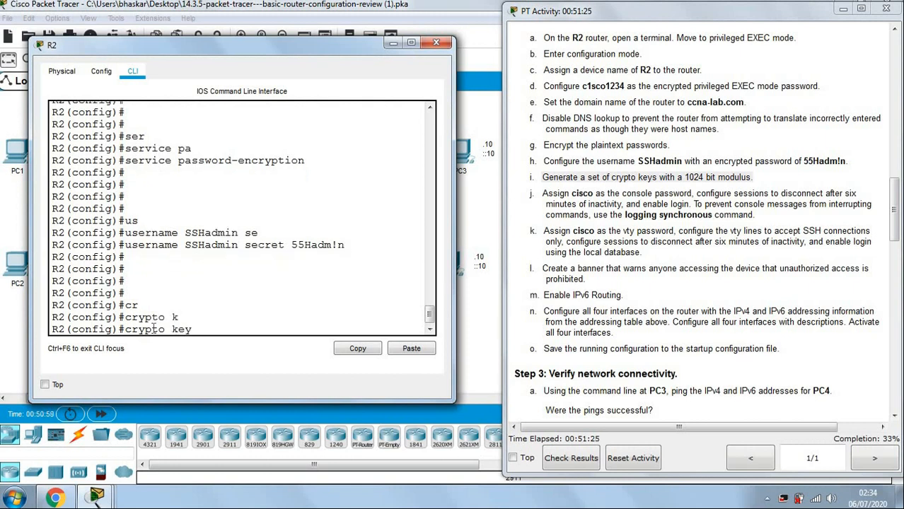
{"action": "type", "text": "?"}
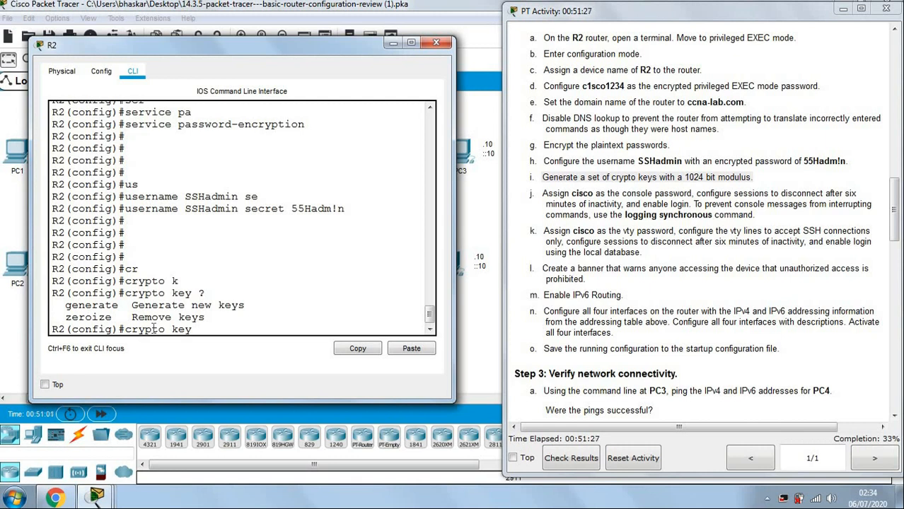
{"action": "type", "text": "ge"}
{"action": "key", "text": "Tab"}
{"action": "type", "text": "r"}
{"action": "key", "text": "Tab"}
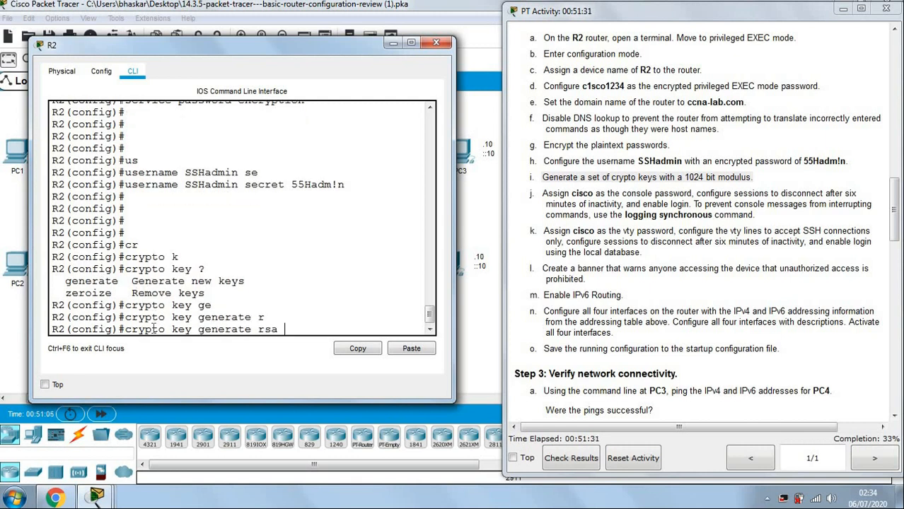
{"action": "key", "text": "Return"}
{"action": "type", "text": "1024"}
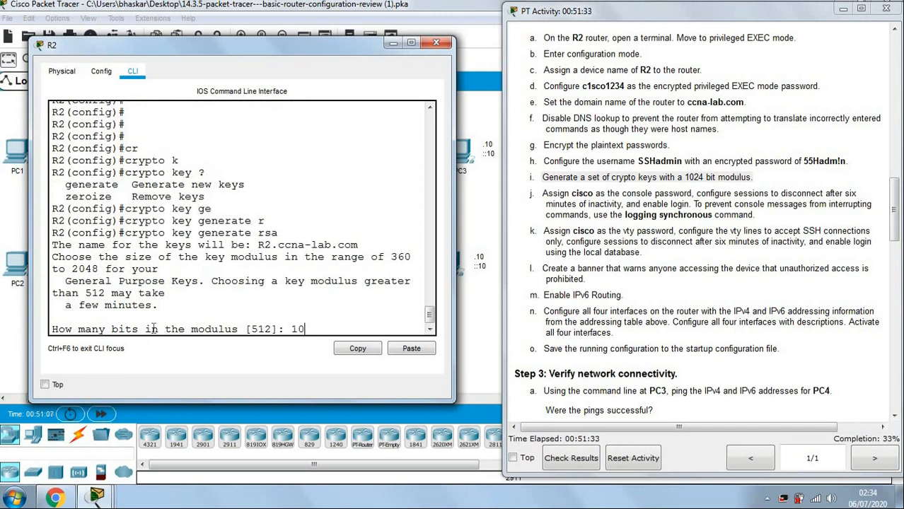
{"action": "key", "text": "Return"}
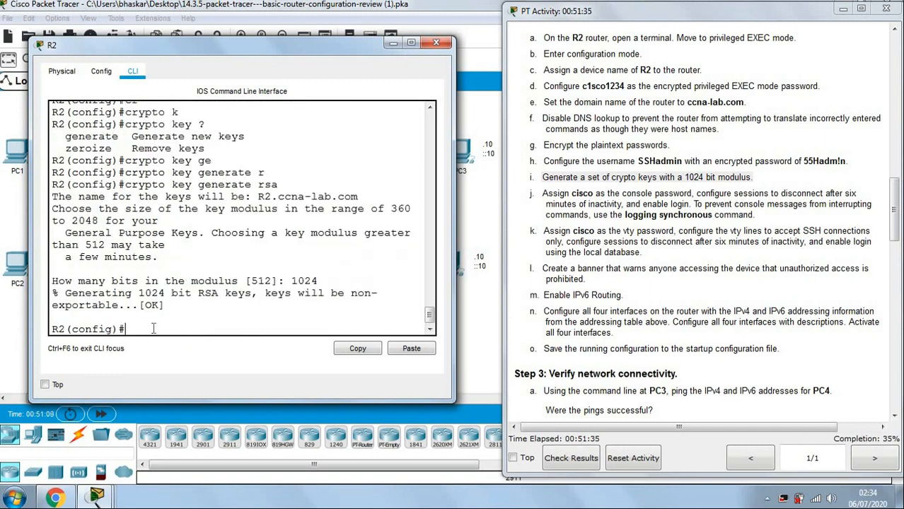
{"action": "key", "text": "Return"}
{"action": "key", "text": "Return"}
{"action": "key", "text": "Return"}
{"action": "key", "text": "Return"}
{"action": "key", "text": "Return"}
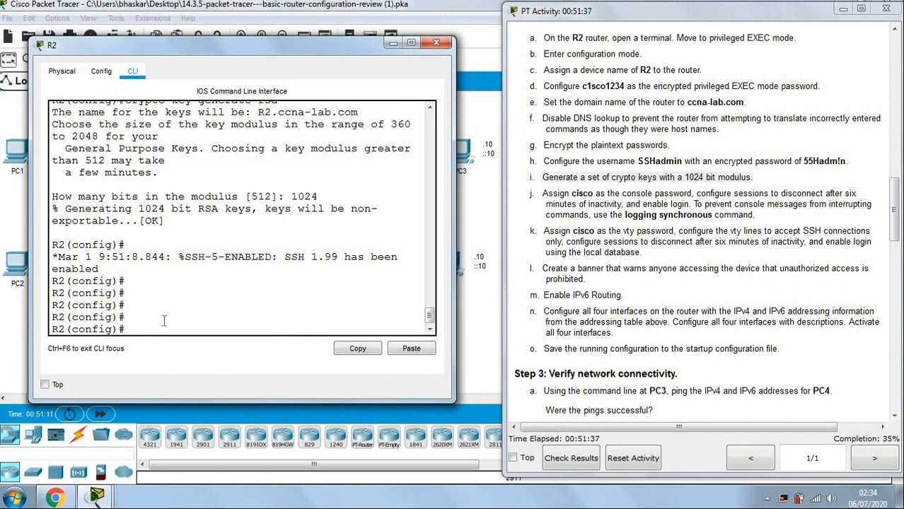
Highlight the 1024 answer, the SSH 1.99 enabled message, and task j's console password requirement.
{"action": "double_click", "coordinate": [313, 196]}
{"action": "left_click", "coordinate": [285, 257]}
{"action": "left_click_drag", "start_coordinate": [311, 255], "coordinate": [337, 248]}
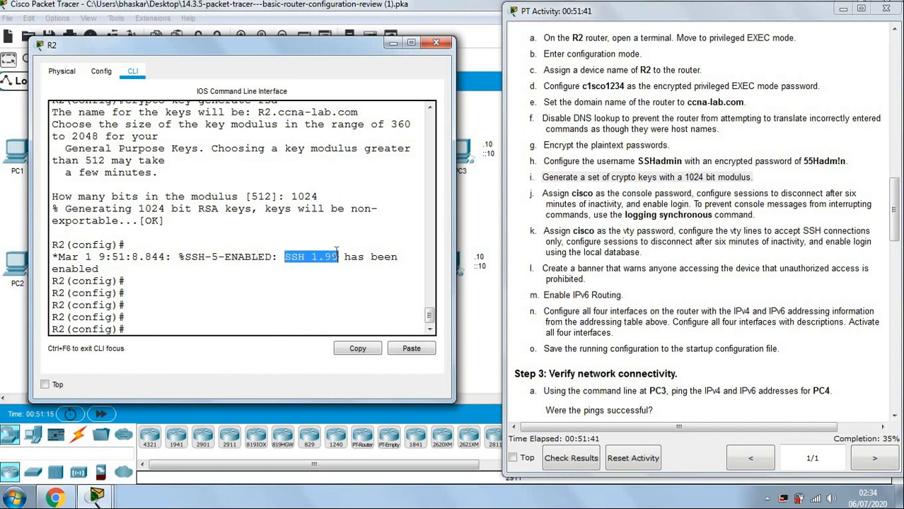
{"action": "left_click", "coordinate": [164, 327]}
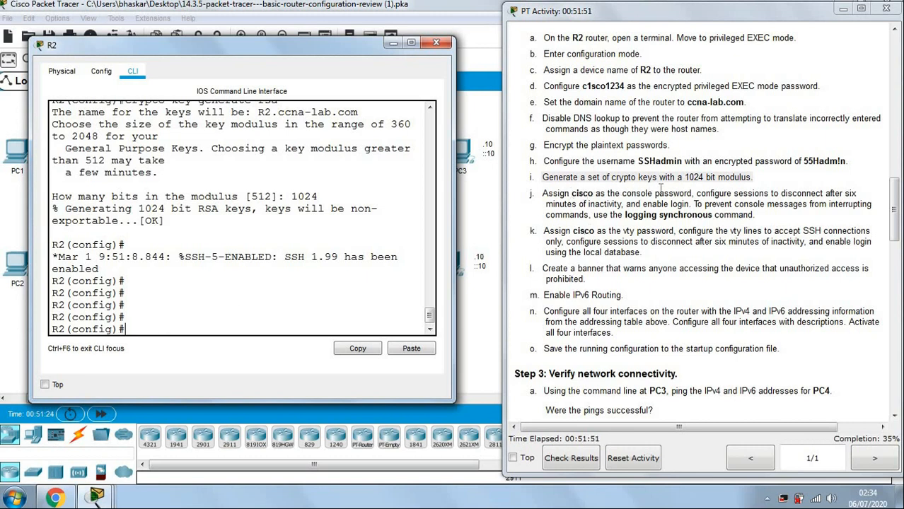
{"action": "left_click_drag", "start_coordinate": [694, 192], "coordinate": [542, 188]}
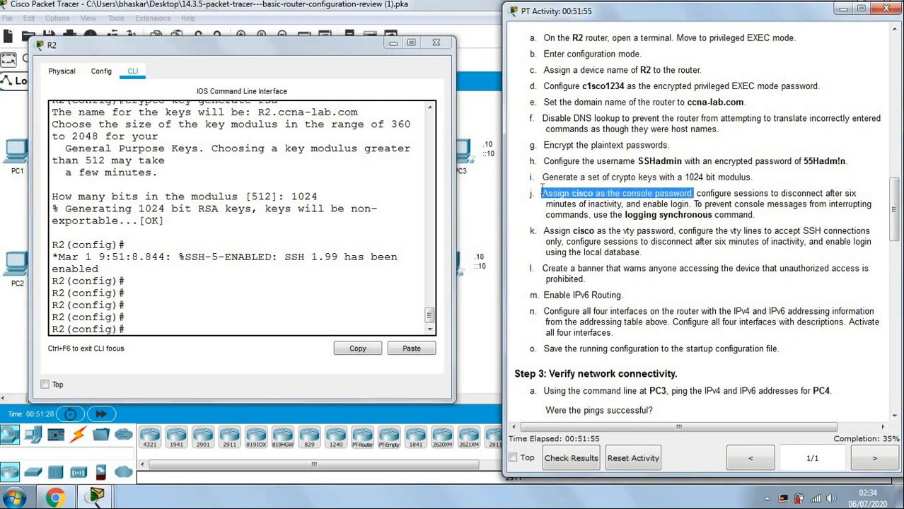
Enter line con 0 and set the console password to cisco.
{"action": "left_click", "coordinate": [239, 333]}
{"action": "type", "text": "line con 0"}
{"action": "key", "text": "Return"}
{"action": "type", "text": "pas"}
{"action": "key", "text": "Tab"}
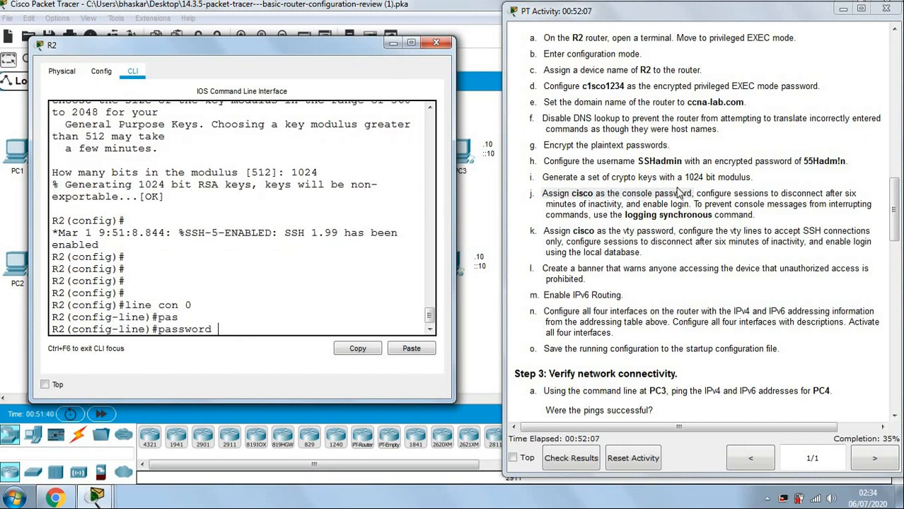
{"action": "type", "text": "cisco"}
{"action": "key", "text": "Return"}
{"action": "key", "text": "Return"}
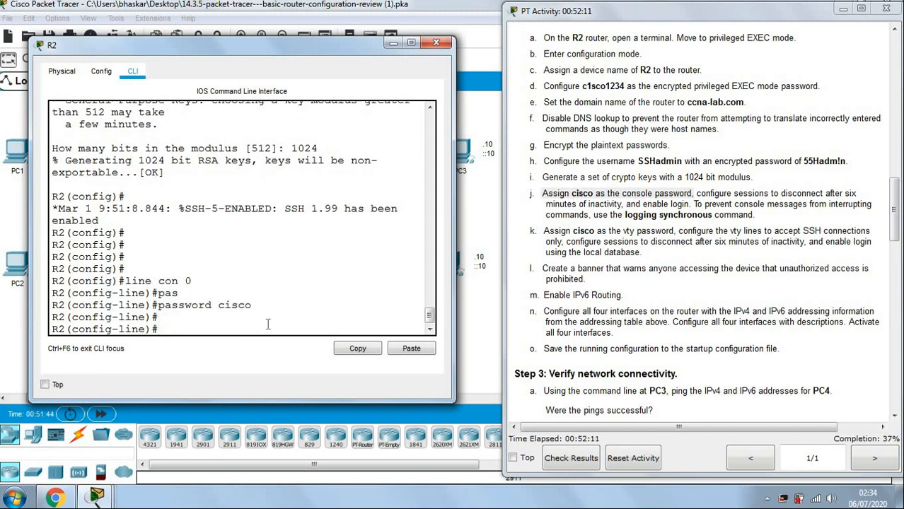
{"action": "key", "text": "Return"}
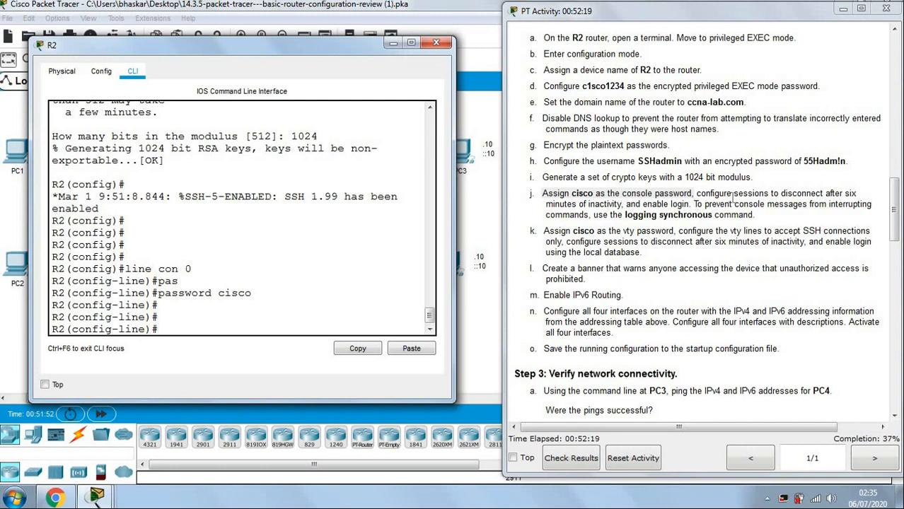
Set a 6-minute exec-timeout on the console line.
{"action": "left_click_drag", "start_coordinate": [705, 196], "coordinate": [670, 205]}
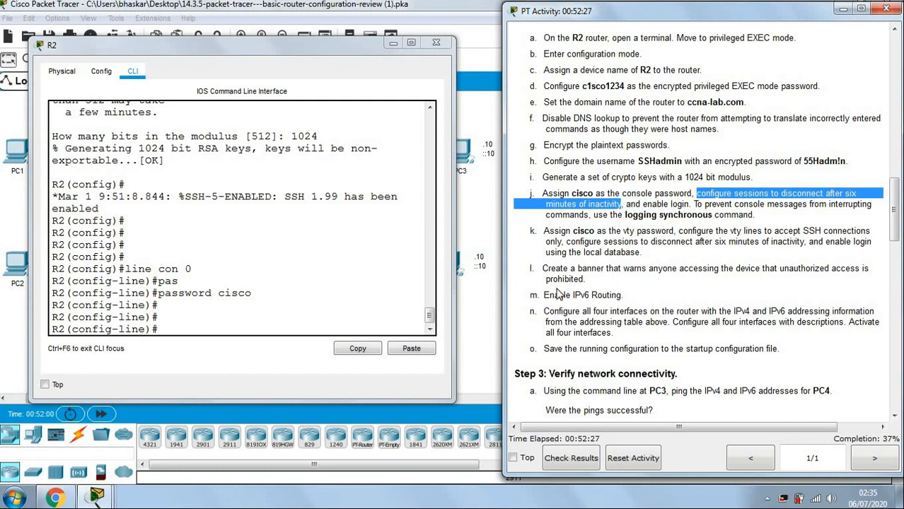
{"action": "left_click", "coordinate": [296, 332]}
{"action": "type", "text": "exec-"}
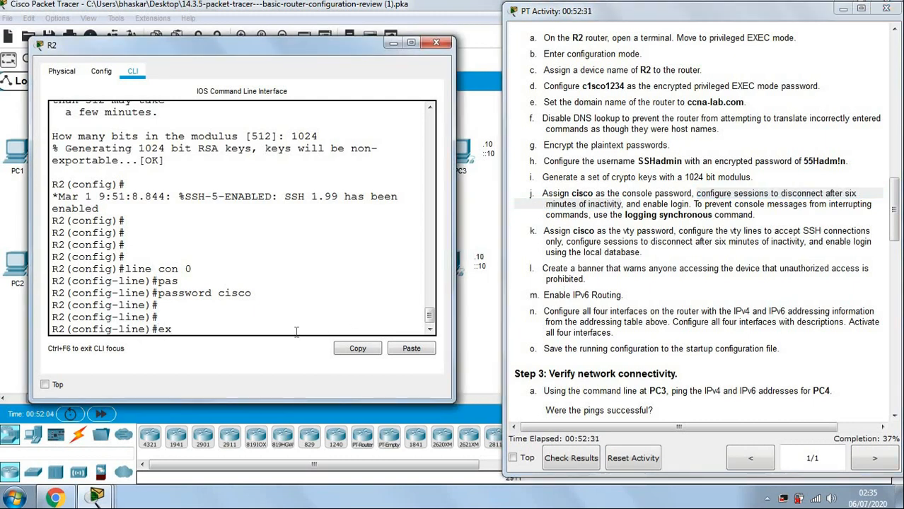
{"action": "key", "text": "Tab"}
{"action": "type", "text": "ec-"}
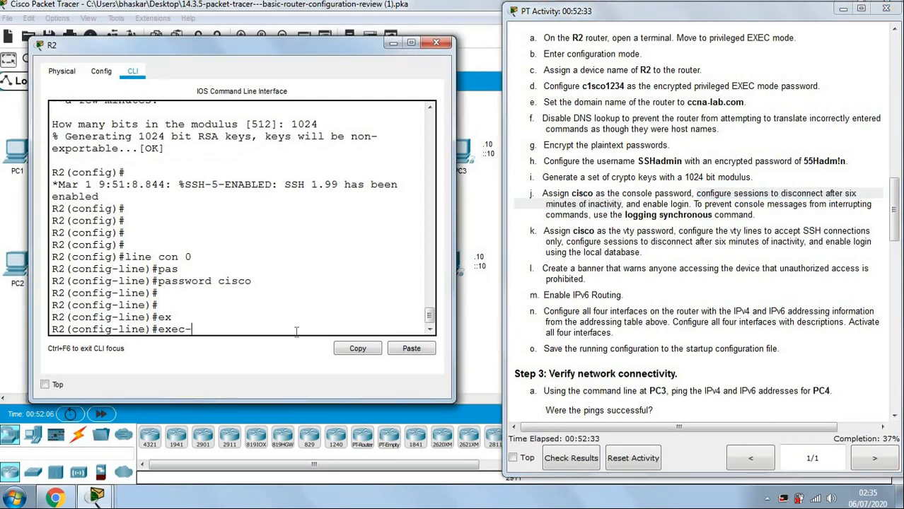
{"action": "type", "text": "t"}
{"action": "key", "text": "Tab"}
{"action": "type", "text": "?"}
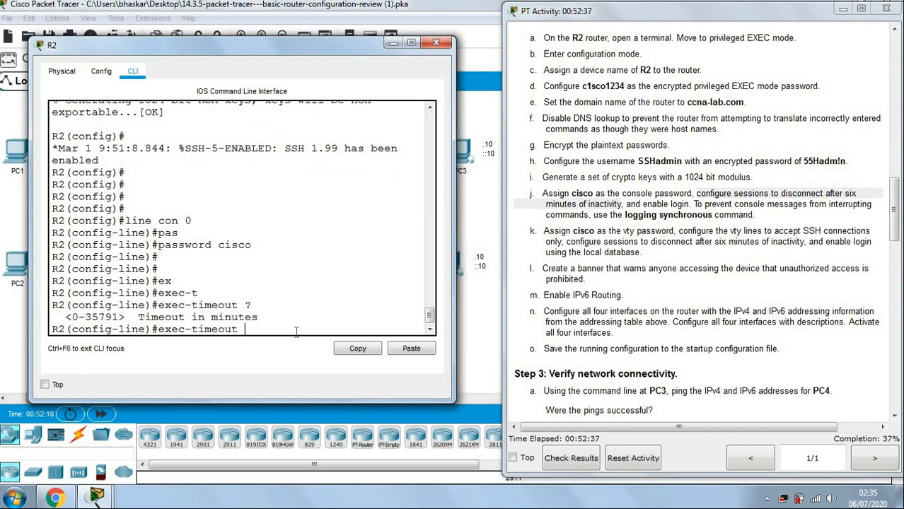
{"action": "type", "text": "6"}
{"action": "key", "text": "Return"}
{"action": "key", "text": "Return"}
{"action": "key", "text": "Return"}
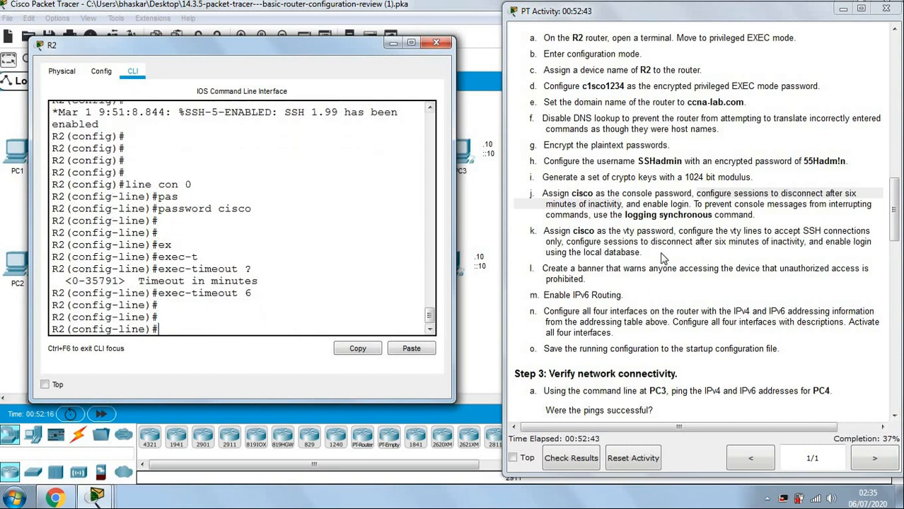
Enable login on the console line.
{"action": "left_click_drag", "start_coordinate": [642, 205], "coordinate": [688, 205]}
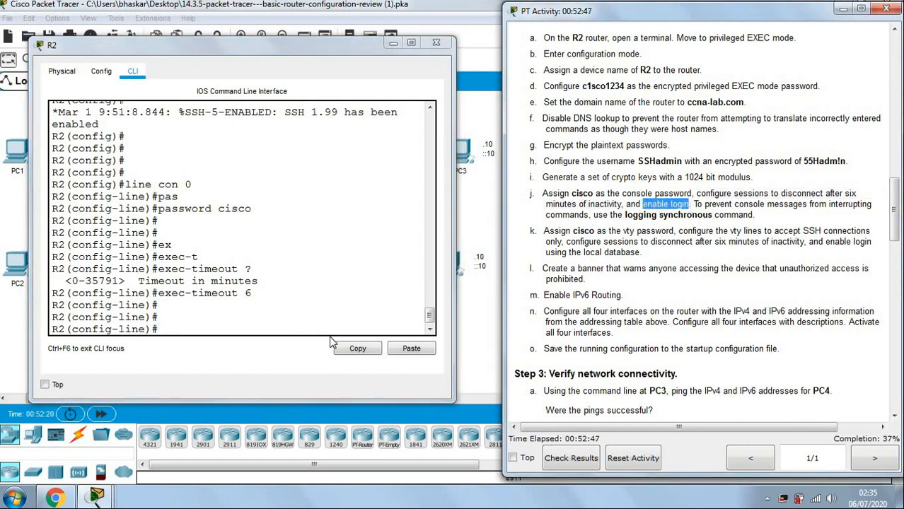
{"action": "left_click", "coordinate": [331, 329]}
{"action": "type", "text": "login"}
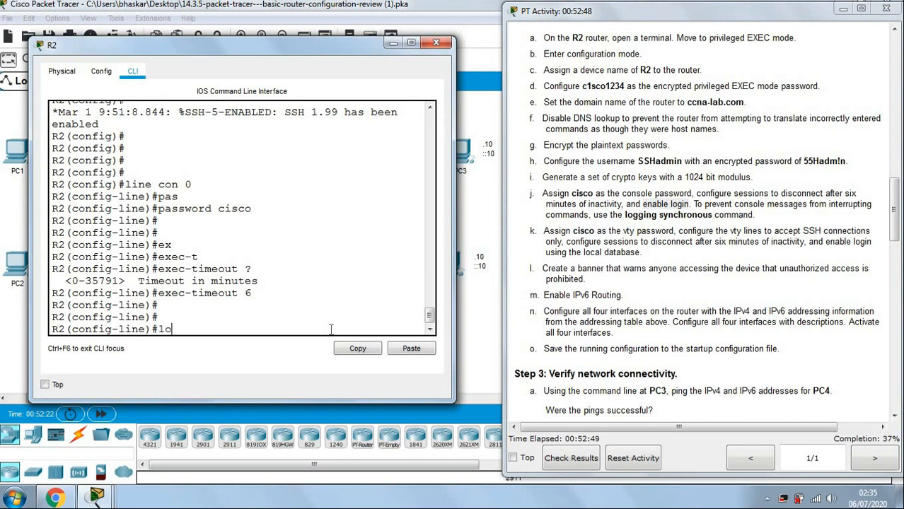
{"action": "key", "text": "Return"}
{"action": "key", "text": "Return"}
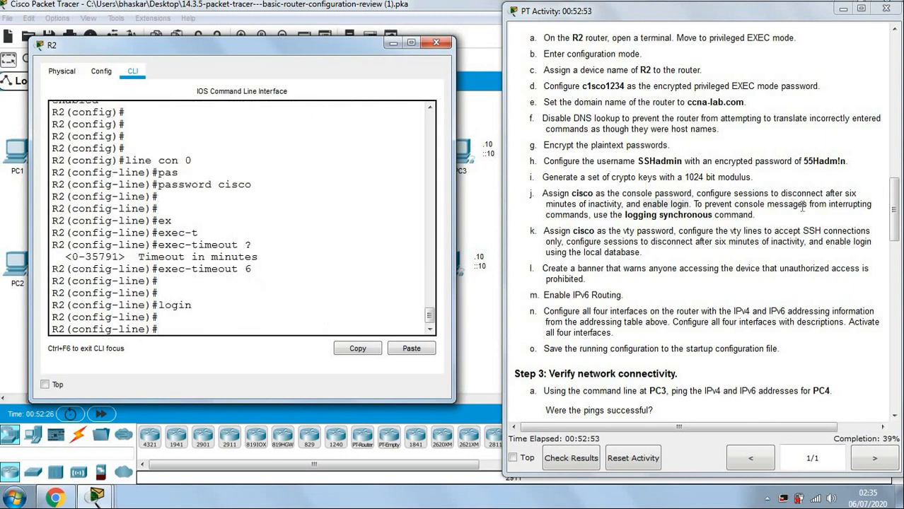
Add logging synchronous to the console line and exit to global configuration.
{"action": "left_click_drag", "start_coordinate": [624, 215], "coordinate": [752, 217]}
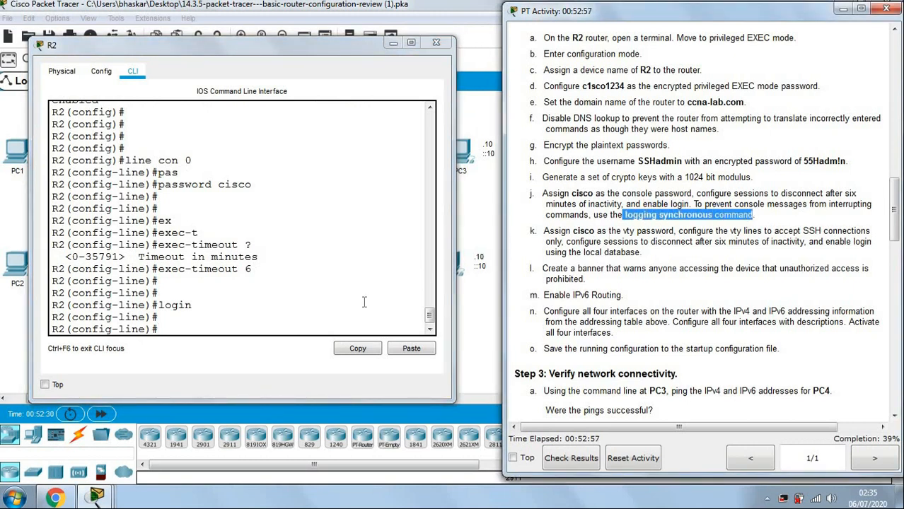
{"action": "left_click", "coordinate": [271, 330]}
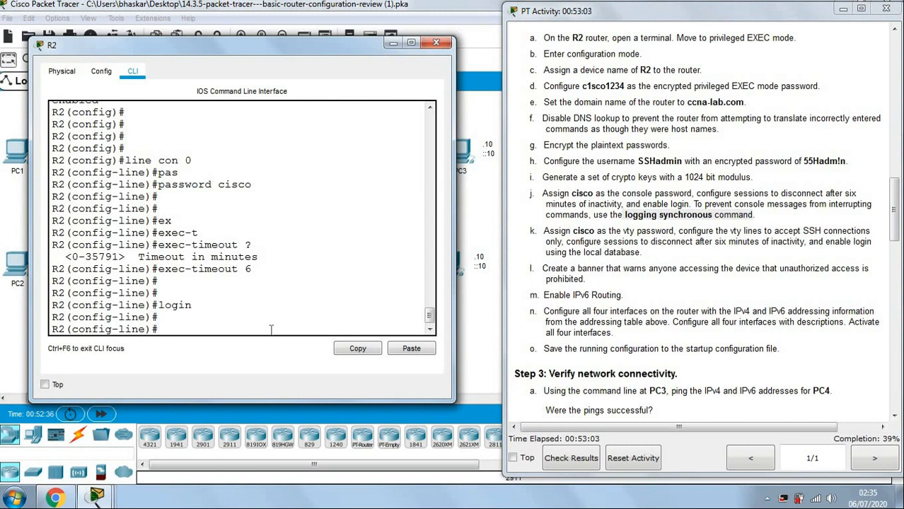
{"action": "type", "text": "logg"}
{"action": "key", "text": "Tab"}
{"action": "type", "text": "s"}
{"action": "key", "text": "Tab"}
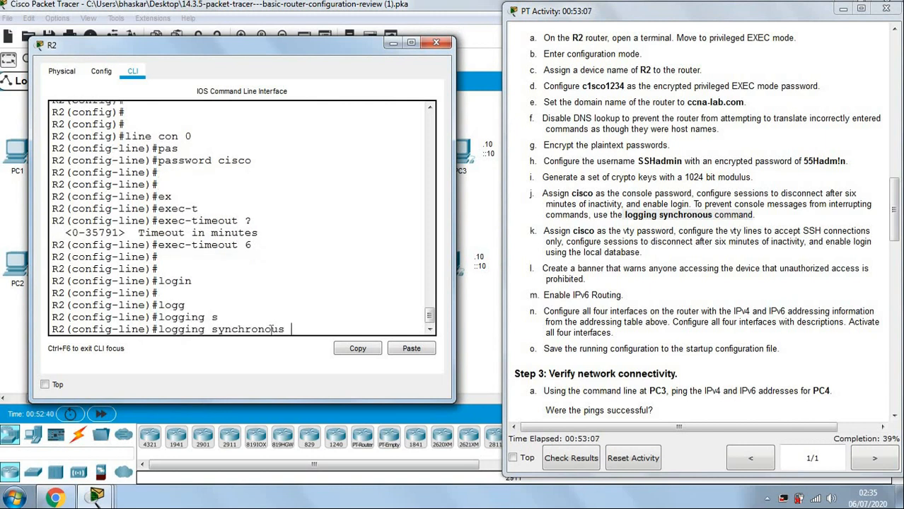
{"action": "key", "text": "Return"}
{"action": "key", "text": "Return"}
{"action": "key", "text": "Return"}
{"action": "key", "text": "Return"}
{"action": "key", "text": "Return"}
{"action": "key", "text": "Return"}
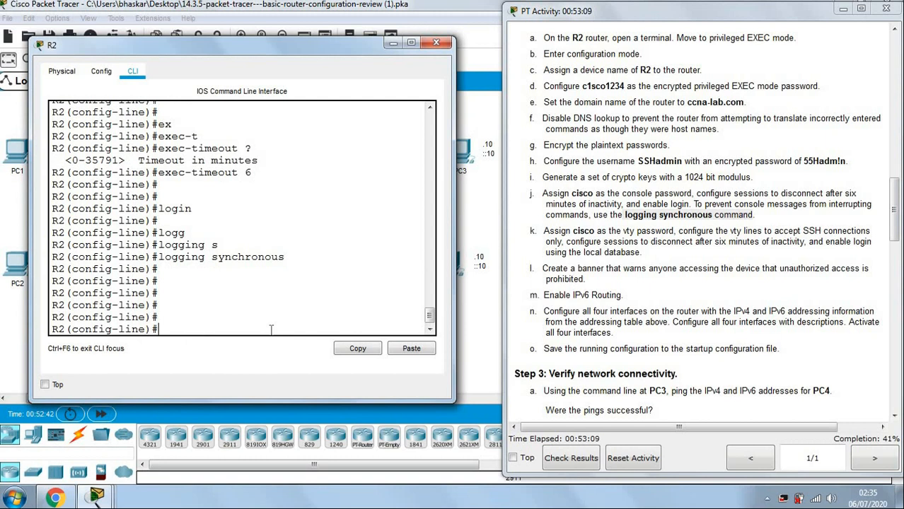
{"action": "type", "text": "exit"}
{"action": "key", "text": "Return"}
{"action": "key", "text": "Return"}
{"action": "key", "text": "Return"}
{"action": "key", "text": "Return"}
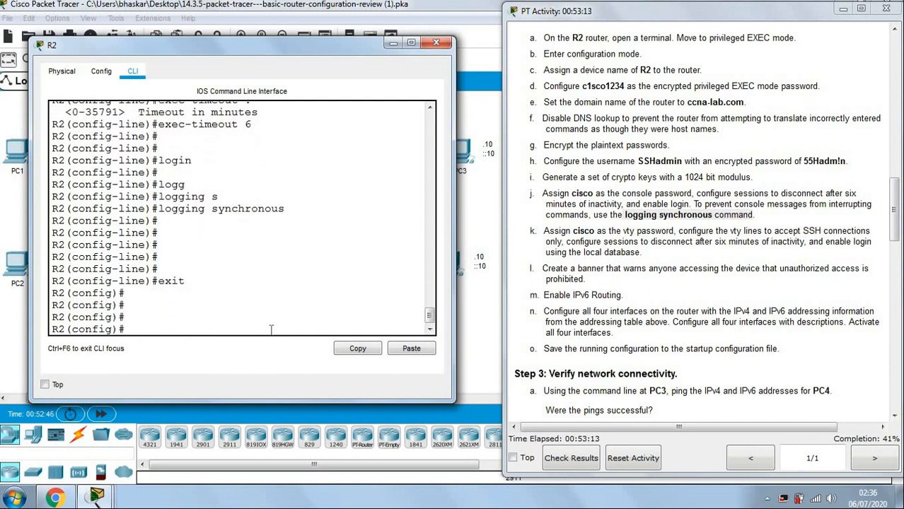
{"action": "left_click", "coordinate": [620, 249]}
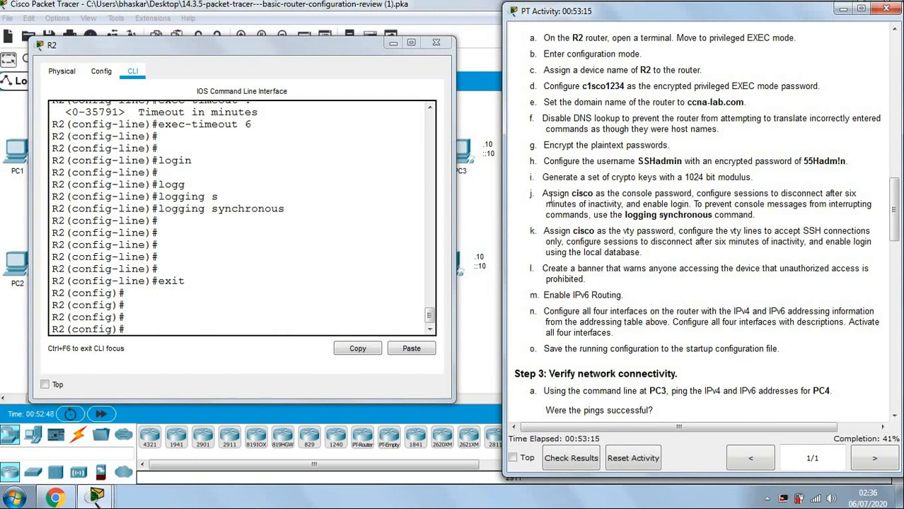
Enter configuration for vty lines 0 to 4 on R2.
{"action": "left_click_drag", "start_coordinate": [545, 195], "coordinate": [751, 214]}
{"action": "left_click", "coordinate": [680, 241]}
{"action": "scroll", "coordinate": [658, 230], "scroll_direction": "down", "scroll_amount": 2}
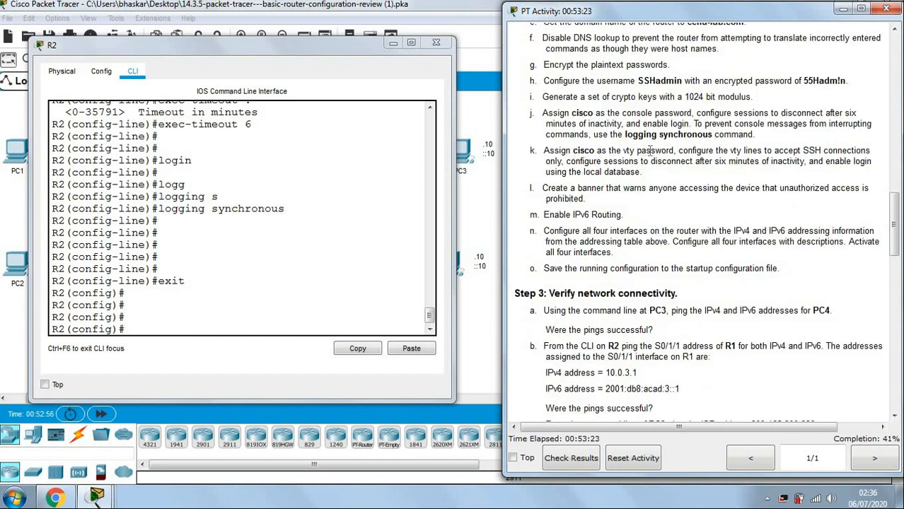
{"action": "left_click", "coordinate": [232, 331]}
{"action": "type", "text": "line v"}
{"action": "key", "text": "Tab"}
{"action": "type", "text": "0"}
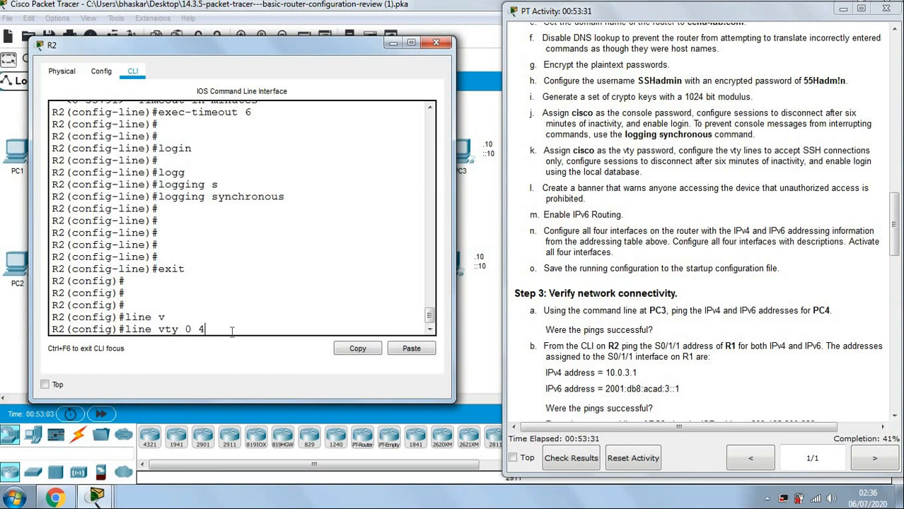
{"action": "key", "text": "BackSpace"}
{"action": "type", "text": "15"}
{"action": "key", "text": "BackSpace"}
{"action": "type", "text": "4"}
{"action": "key", "text": "Return"}
{"action": "key", "text": "Return"}
{"action": "type", "text": "pas"}
{"action": "key", "text": "Tab"}
{"action": "type", "text": "cisco"}
{"action": "key", "text": "Return"}
{"action": "key", "text": "Return"}
{"action": "key", "text": "Return"}
{"action": "key", "text": "Return"}
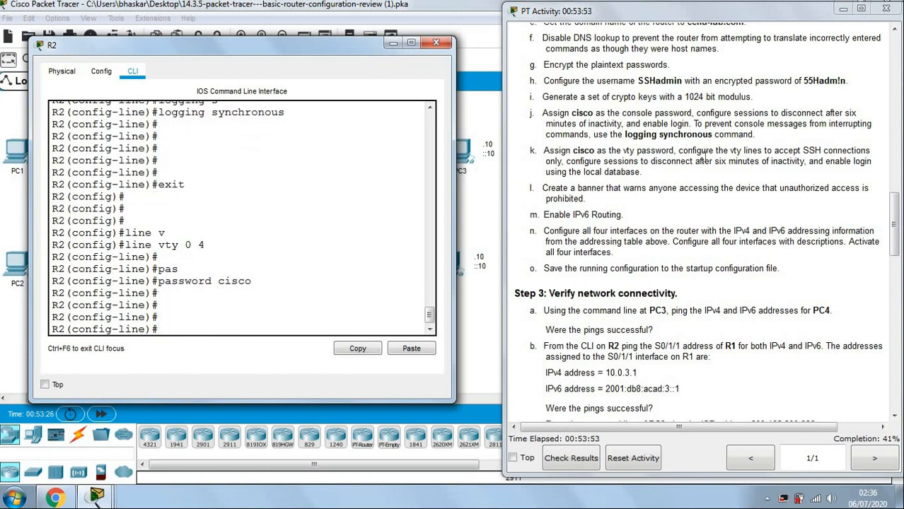
{"action": "left_click_drag", "start_coordinate": [678, 150], "coordinate": [562, 162]}
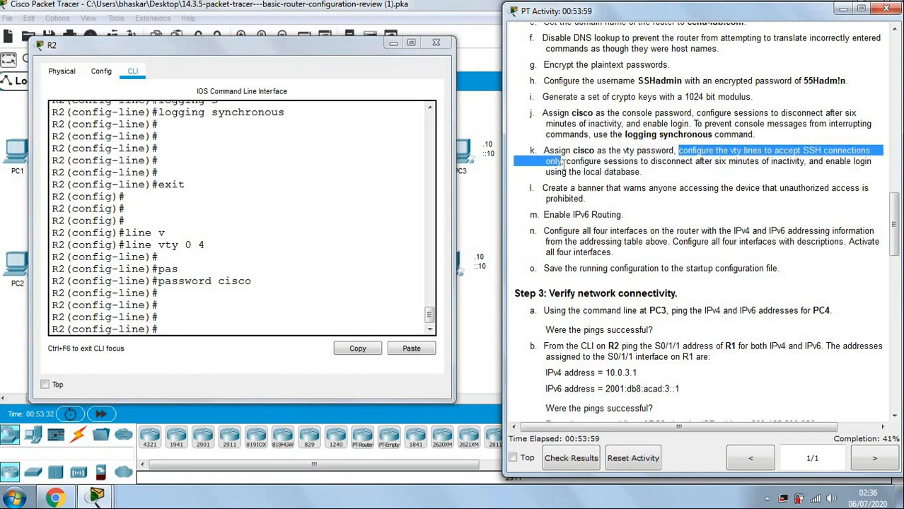
Restrict the vty lines to SSH with transport input ssh.
{"action": "left_click", "coordinate": [258, 328]}
{"action": "type", "text": "tr"}
{"action": "key", "text": "Tab"}
{"action": "type", "text": "in"}
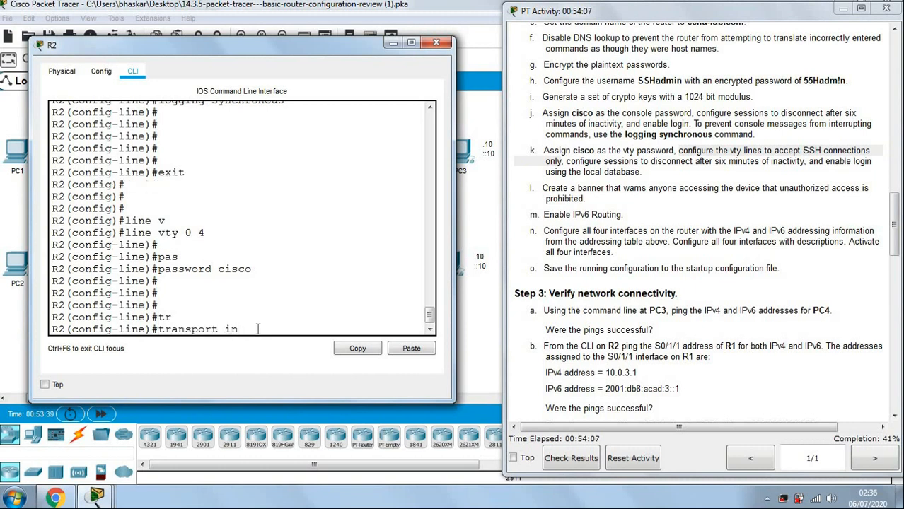
{"action": "key", "text": "Tab"}
{"action": "type", "text": "s"}
{"action": "key", "text": "Tab"}
{"action": "key", "text": "Return"}
{"action": "key", "text": "Return"}
{"action": "key", "text": "Return"}
{"action": "key", "text": "Return"}
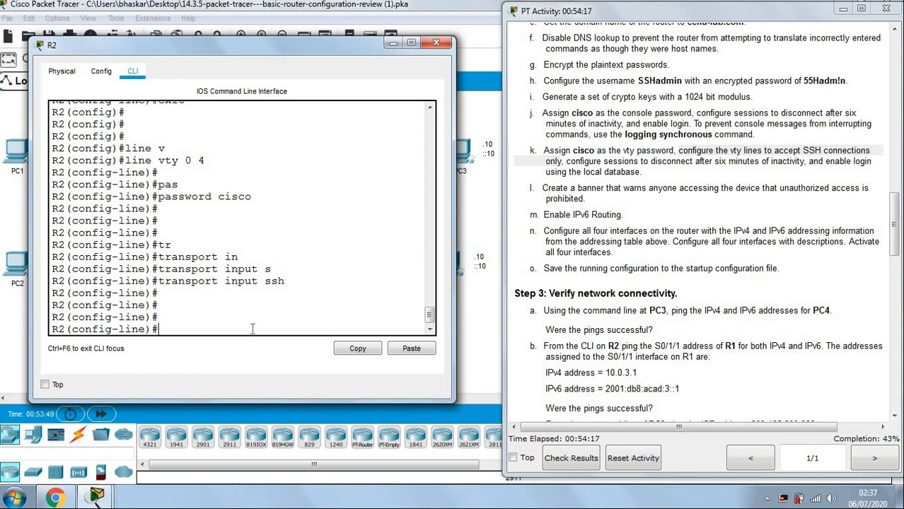
Set a 6-minute exec-timeout on the vty lines.
{"action": "type", "text": "e"}
{"action": "type", "text": "x"}
{"action": "key", "text": "Tab"}
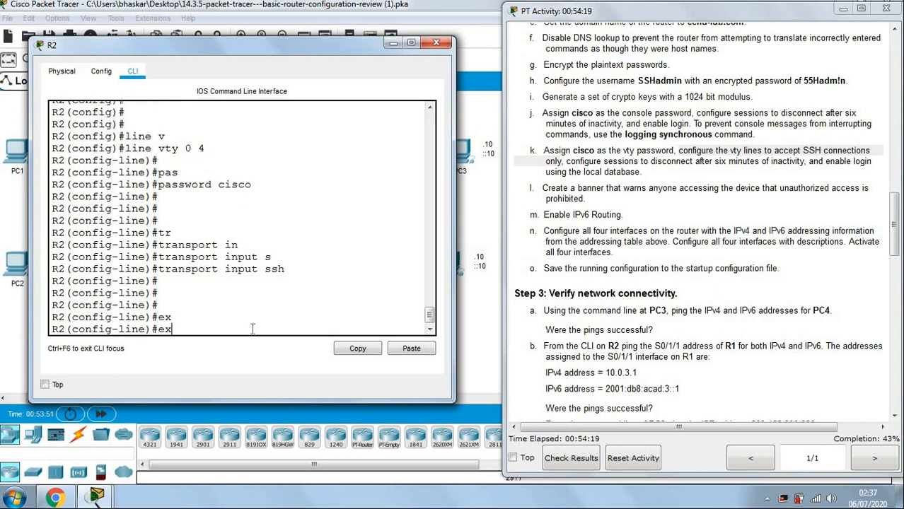
{"action": "type", "text": "c"}
{"action": "type", "text": "c"}
{"action": "key", "text": "Tab"}
{"action": "type", "text": "-t"}
{"action": "key", "text": "Tab"}
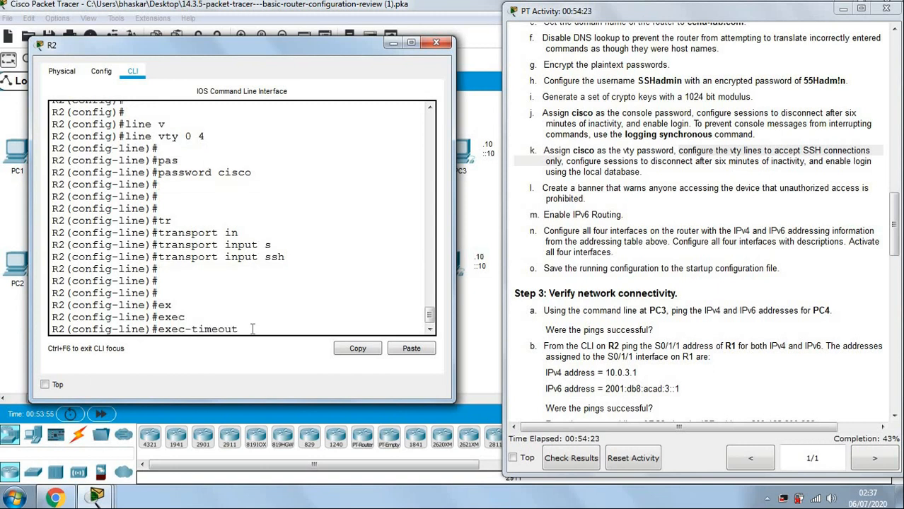
{"action": "type", "text": "6"}
{"action": "key", "text": "Return"}
{"action": "key", "text": "Return"}
{"action": "key", "text": "Return"}
{"action": "key", "text": "Return"}
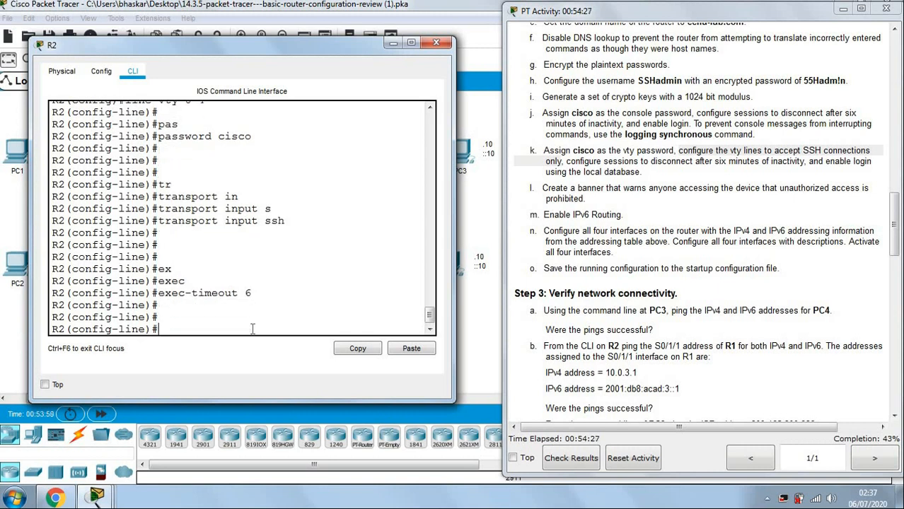
Apply login local to the vty lines and exit to global configuration.
{"action": "left_click", "coordinate": [718, 241]}
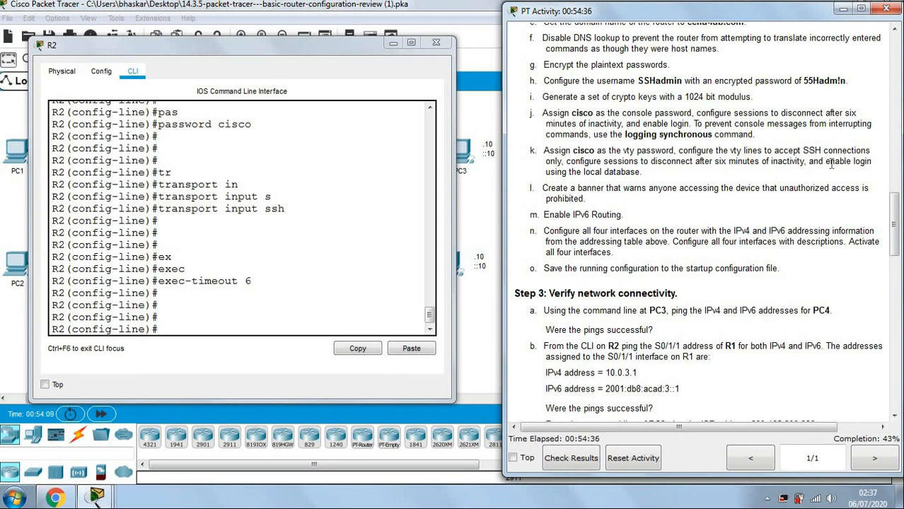
{"action": "left_click_drag", "start_coordinate": [825, 161], "coordinate": [841, 171]}
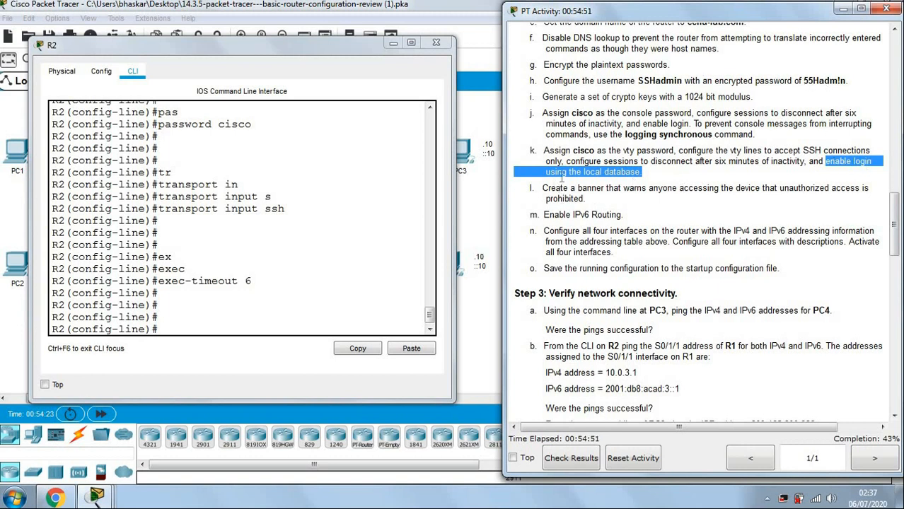
{"action": "left_click", "coordinate": [292, 324]}
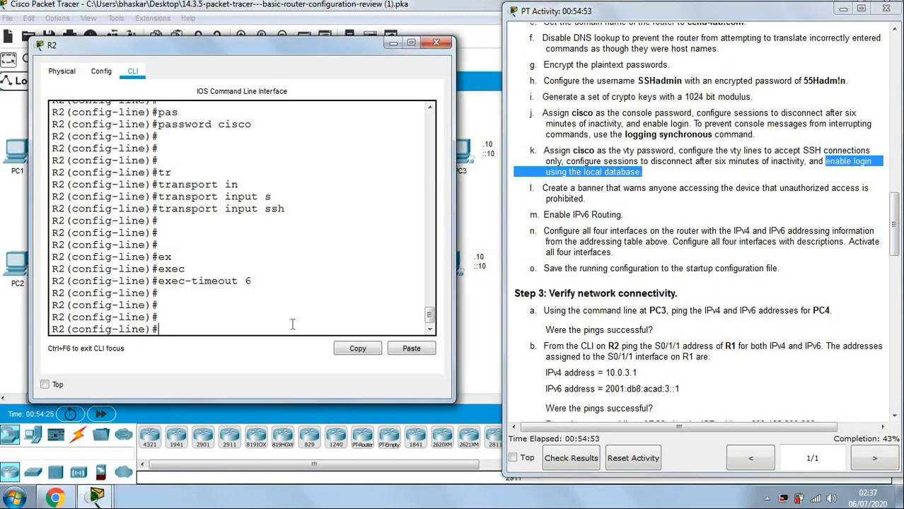
{"action": "type", "text": "login lo"}
{"action": "key", "text": "Tab"}
{"action": "key", "text": "Return"}
{"action": "key", "text": "Return"}
{"action": "key", "text": "Return"}
{"action": "key", "text": "Return"}
{"action": "type", "text": "exit"}
{"action": "key", "text": "Return"}
{"action": "key", "text": "Return"}
{"action": "key", "text": "Return"}
{"action": "key", "text": "Return"}
{"action": "key", "text": "Return"}
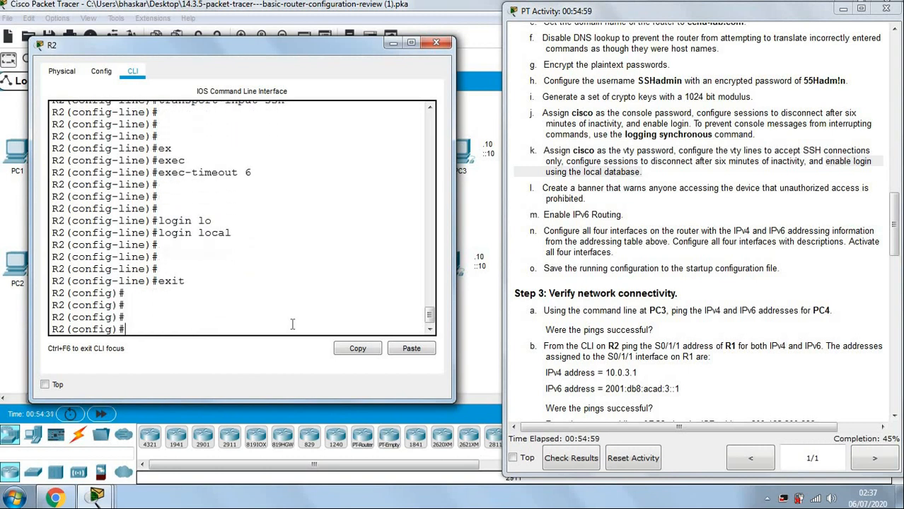
Start a banner motd command on R2 using " as the delimiter.
{"action": "left_click", "coordinate": [728, 204]}
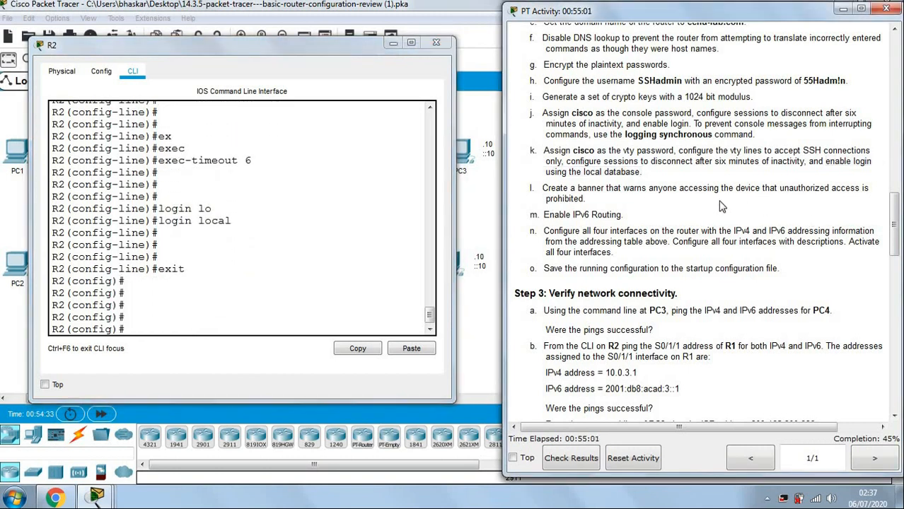
{"action": "left_click_drag", "start_coordinate": [544, 150], "coordinate": [675, 173]}
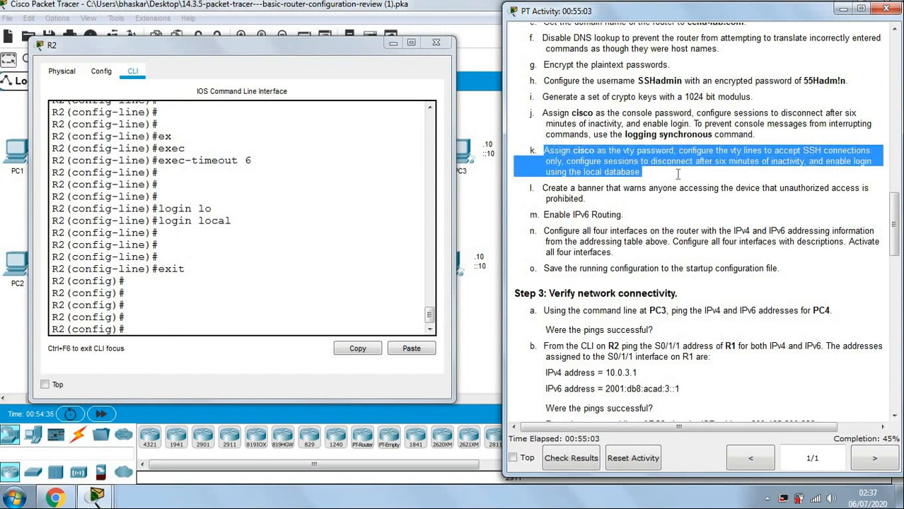
{"action": "left_click", "coordinate": [653, 214]}
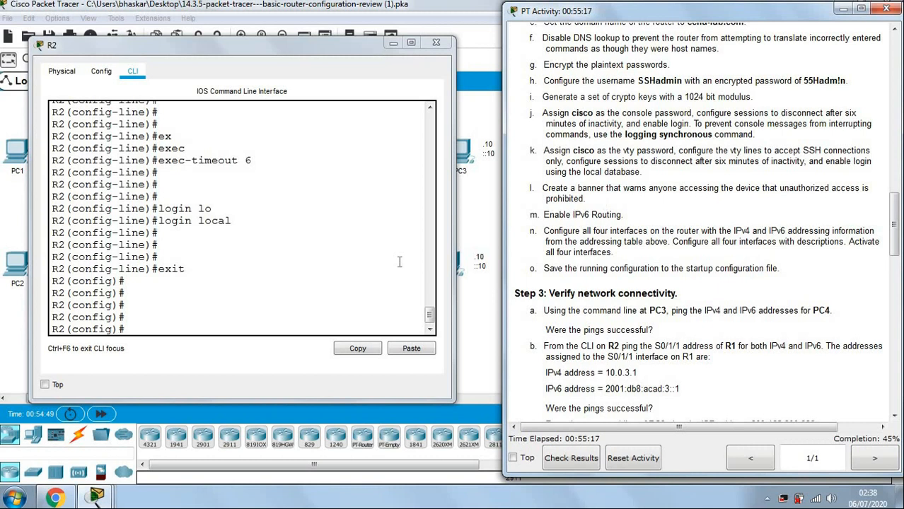
{"action": "left_click", "coordinate": [251, 324]}
{"action": "type", "text": "ba"}
{"action": "key", "text": "Tab"}
{"action": "type", "text": "m"}
{"action": "key", "text": "Tab"}
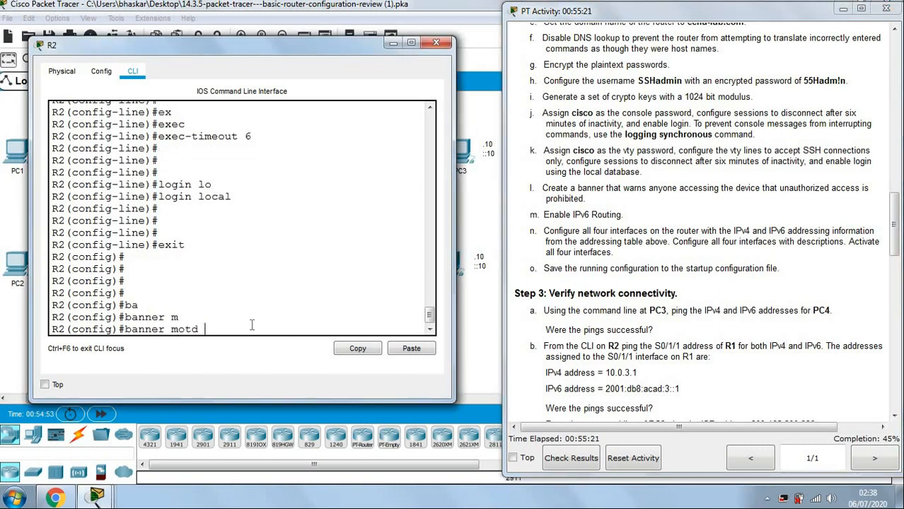
{"action": "type", "text": "@"}
{"action": "key", "text": "BackSpace"}
{"action": "type", "text": "\""}
Paste the unauthorized-access-prohibited warning from task l as the banner text and finish it.
{"action": "left_click", "coordinate": [635, 235]}
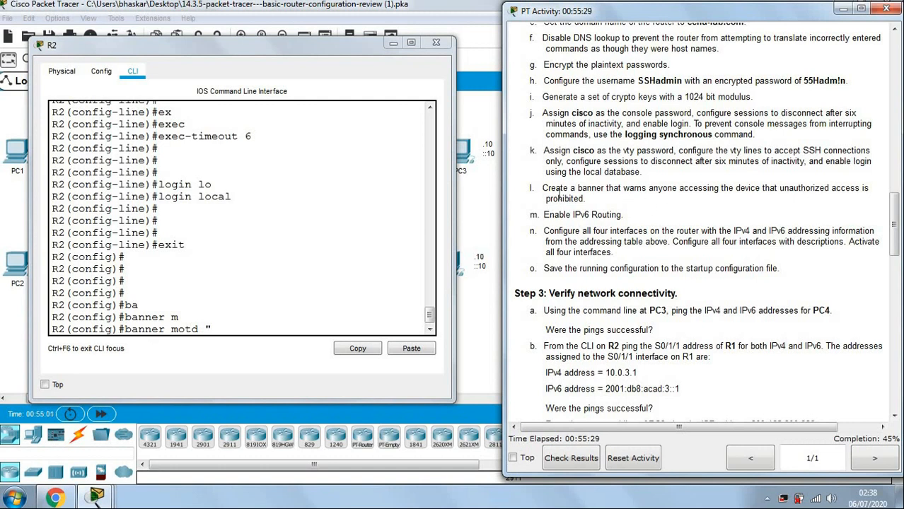
{"action": "left_click_drag", "start_coordinate": [623, 188], "coordinate": [588, 199]}
{"action": "key", "text": "ctrl+c"}
{"action": "left_click", "coordinate": [646, 206]}
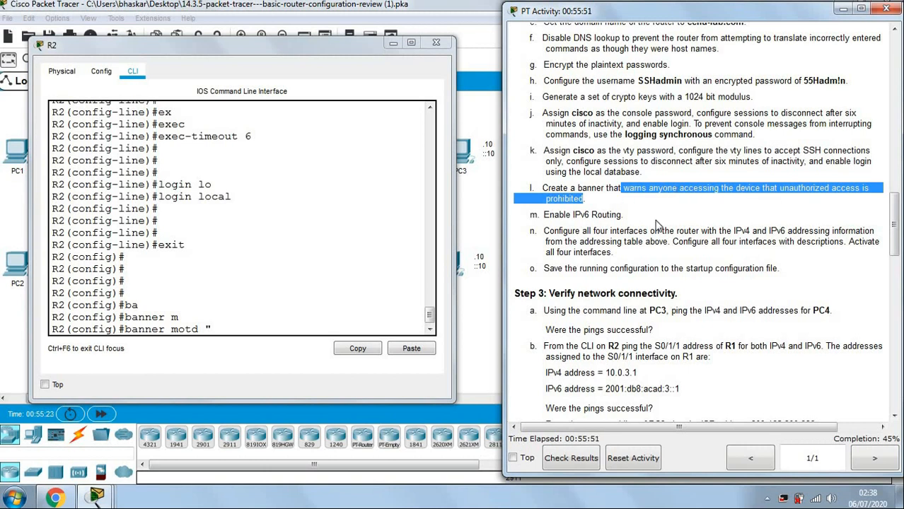
{"action": "left_click", "coordinate": [249, 327]}
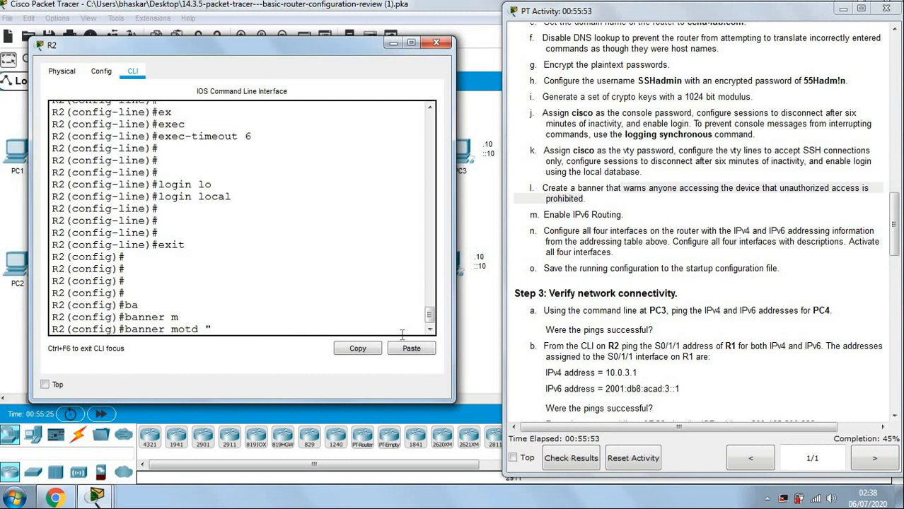
{"action": "key", "text": "ctrl+v"}
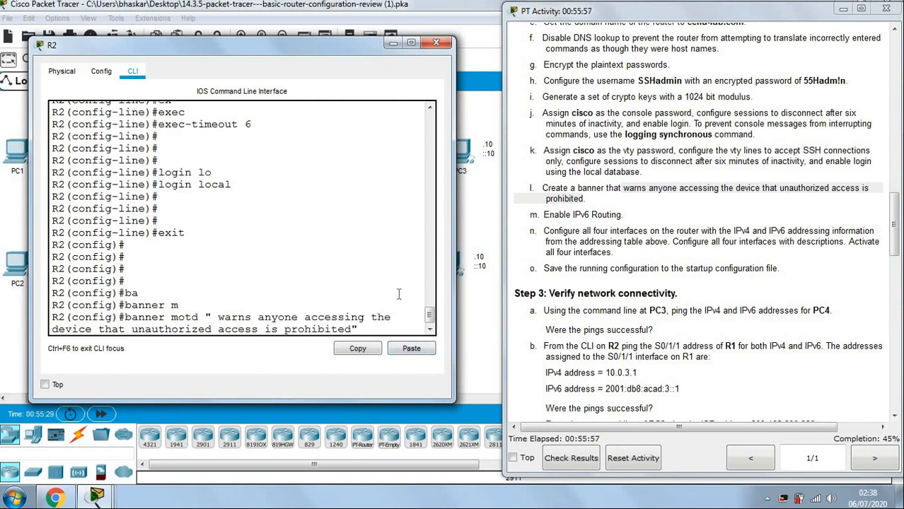
{"action": "key", "text": "Return"}
{"action": "key", "text": "Return"}
{"action": "key", "text": "Return"}
{"action": "key", "text": "Return"}
{"action": "key", "text": "Return"}
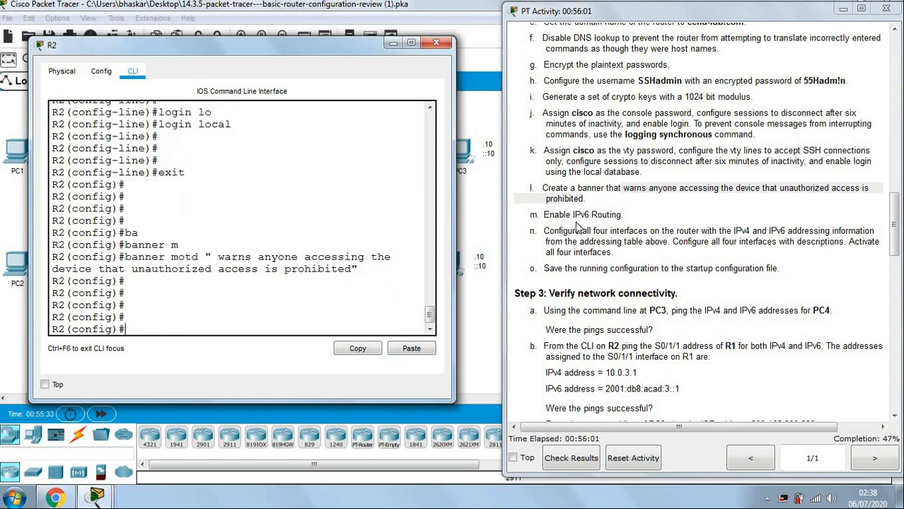
{"action": "left_click", "coordinate": [663, 216]}
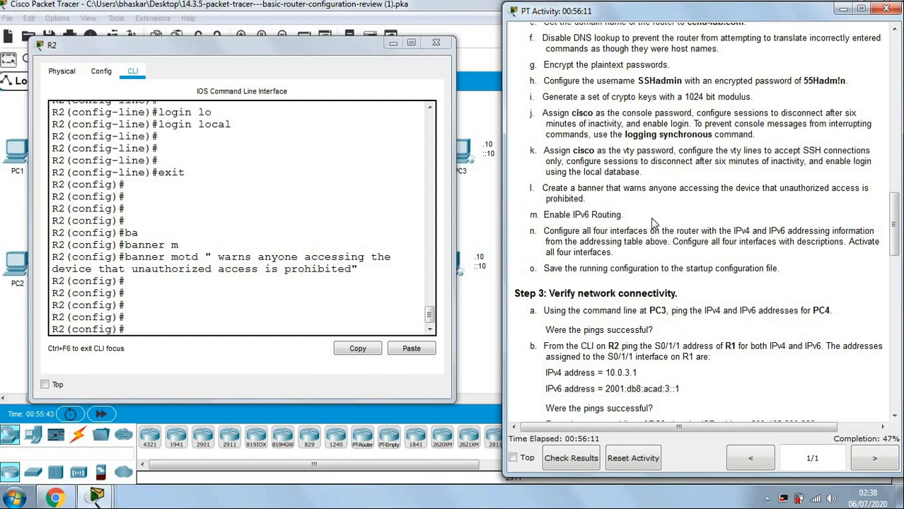
Enable ipv6 unicast-routing on R2.
{"action": "left_click", "coordinate": [291, 328]}
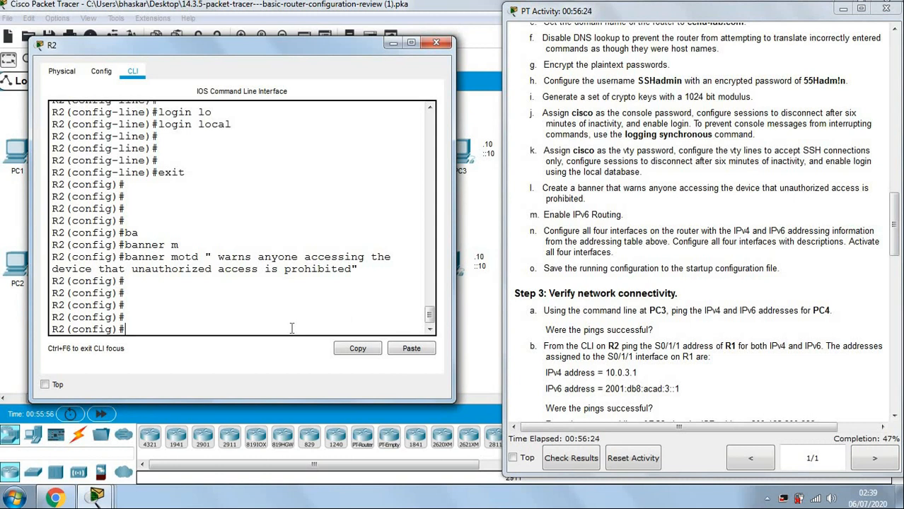
{"action": "type", "text": "pv"}
{"action": "key", "text": "Tab"}
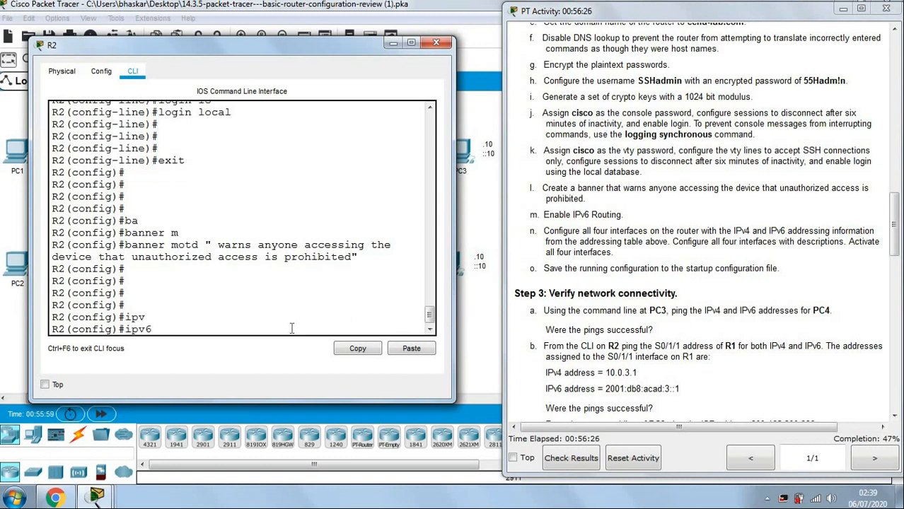
{"action": "type", "text": "u"}
{"action": "key", "text": "Tab"}
{"action": "key", "text": "Return"}
{"action": "key", "text": "Return"}
{"action": "key", "text": "Return"}
{"action": "key", "text": "Return"}
{"action": "key", "text": "Return"}
{"action": "key", "text": "Return"}
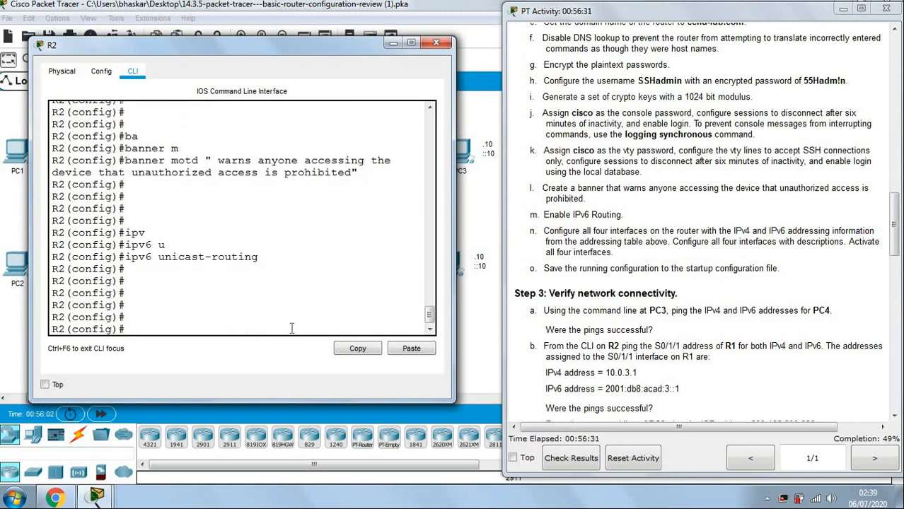
Review step n's interface addressing, description and activation requirements.
{"action": "left_click", "coordinate": [636, 229]}
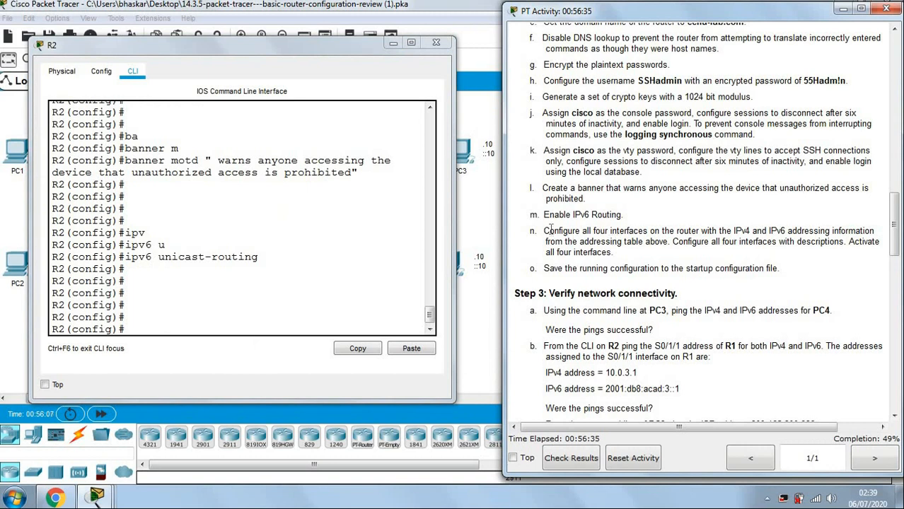
{"action": "left_click_drag", "start_coordinate": [549, 231], "coordinate": [669, 243]}
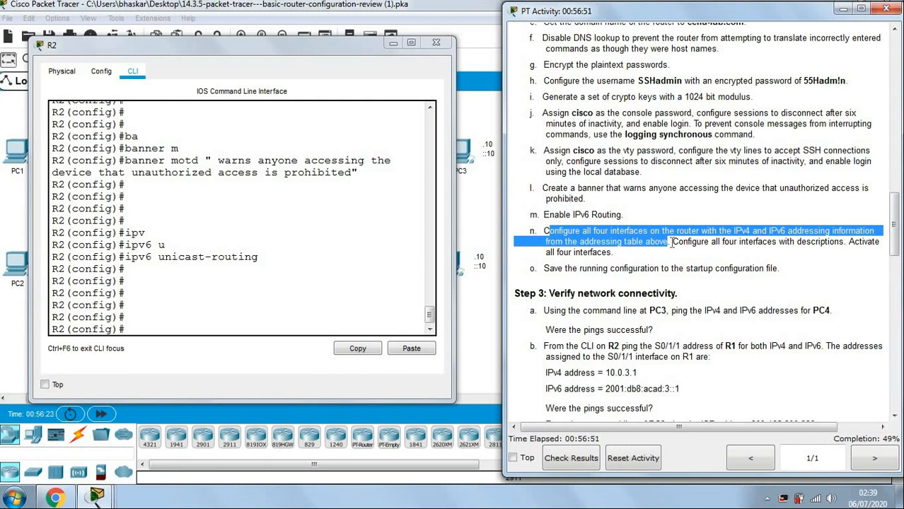
{"action": "left_click", "coordinate": [672, 242]}
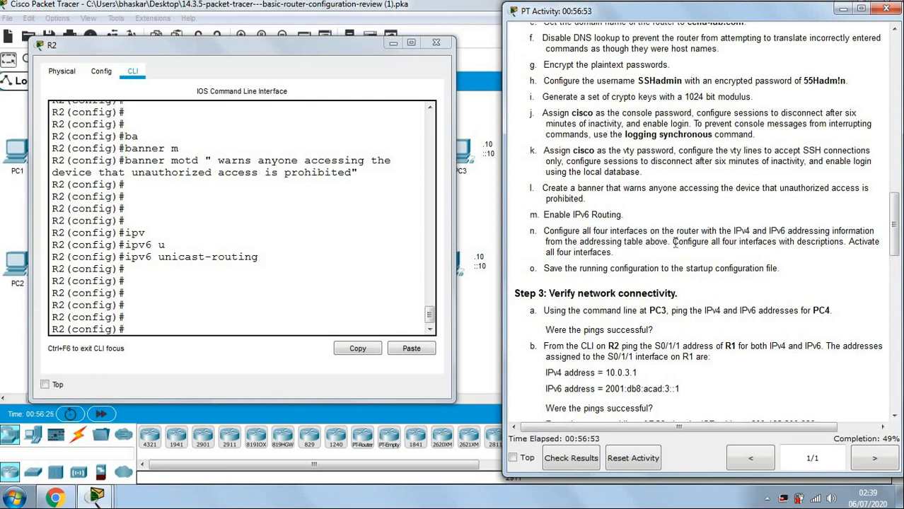
{"action": "left_click_drag", "start_coordinate": [672, 242], "coordinate": [731, 259]}
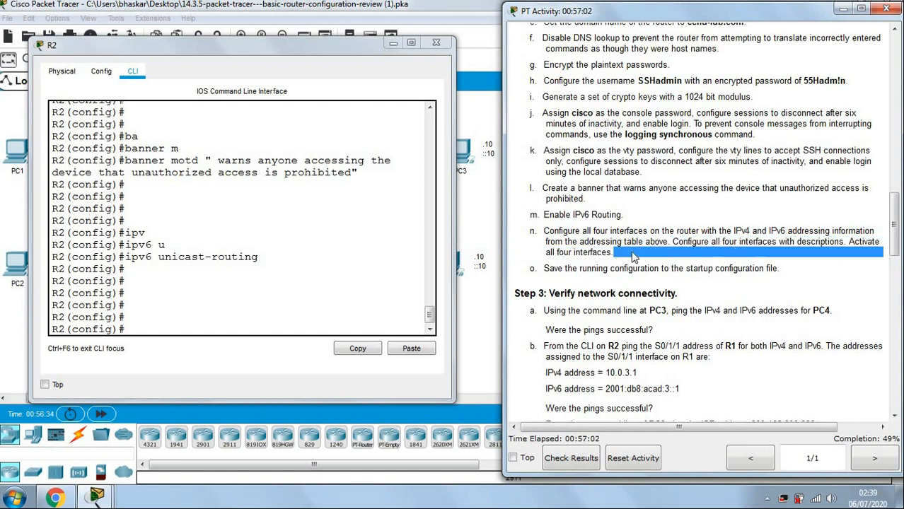
On R2, enter interface G0/0/0 and assign IPv4 address 10.0.4.1 255.255.255.0.
{"action": "left_click", "coordinate": [718, 258]}
{"action": "scroll", "coordinate": [729, 259], "scroll_direction": "up", "scroll_amount": 15}
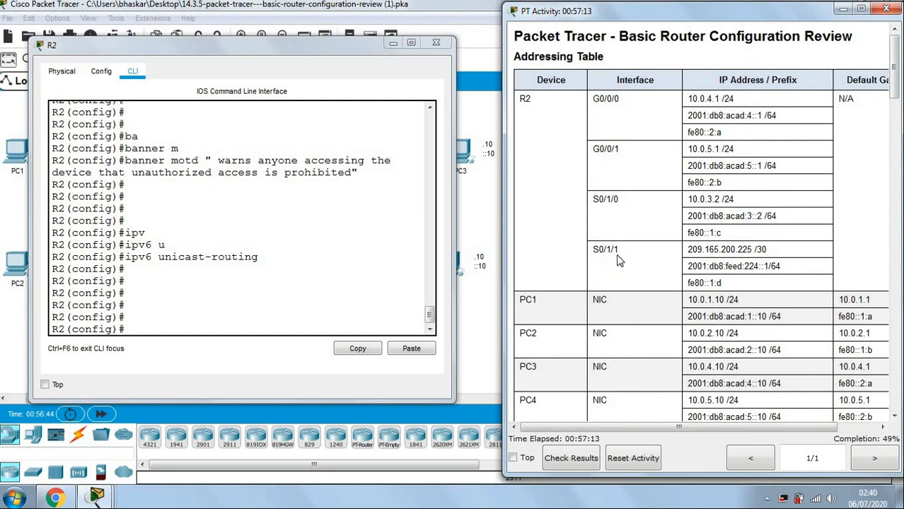
{"action": "left_click", "coordinate": [251, 333]}
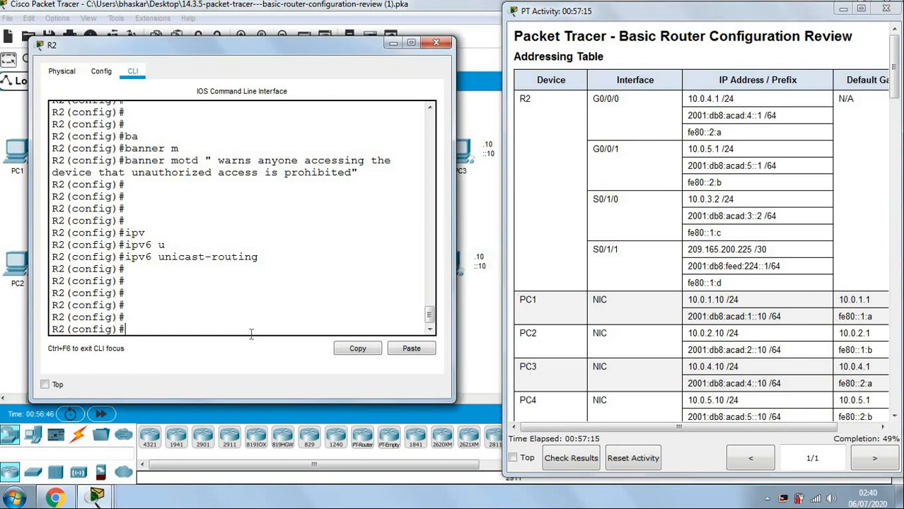
{"action": "type", "text": "int g0/0"}
{"action": "key", "text": "Return"}
{"action": "key", "text": "Return"}
{"action": "type", "text": "ip add"}
{"action": "key", "text": "Tab"}
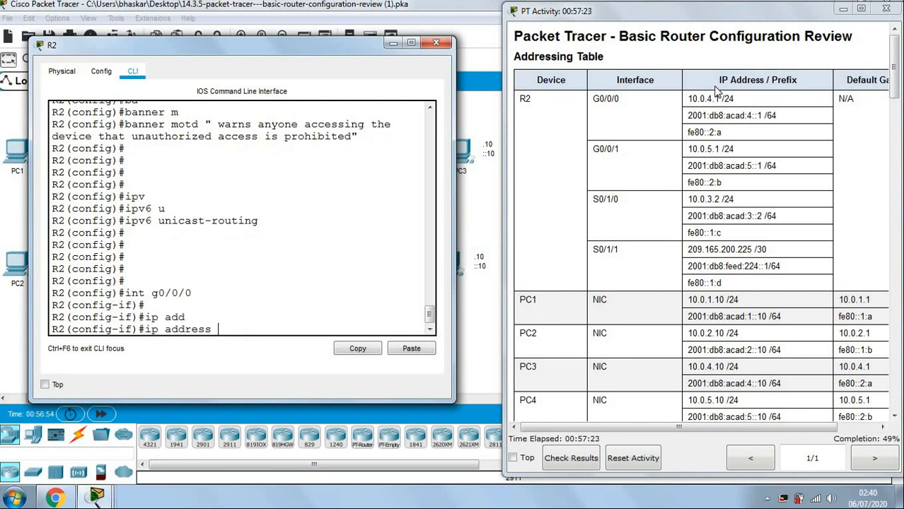
{"action": "left_click_drag", "start_coordinate": [690, 99], "coordinate": [721, 98]}
{"action": "key", "text": "ctrl+c"}
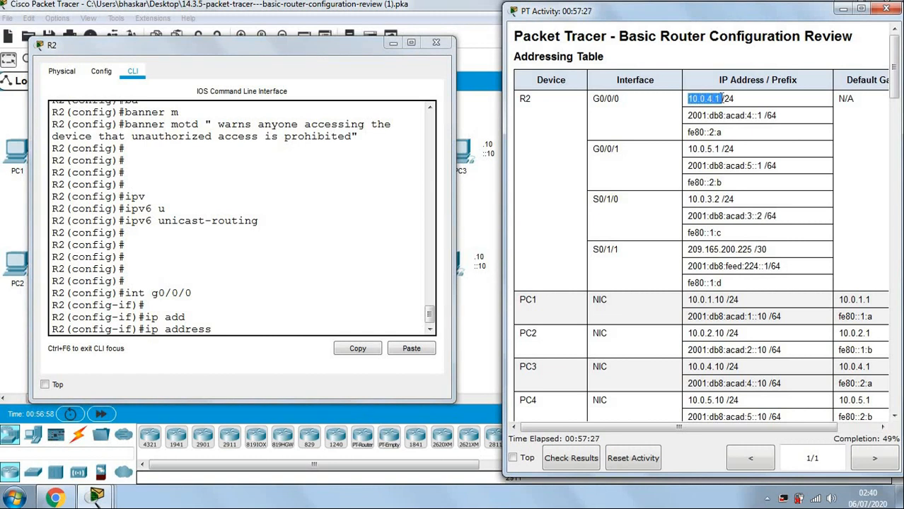
{"action": "left_click", "coordinate": [234, 328]}
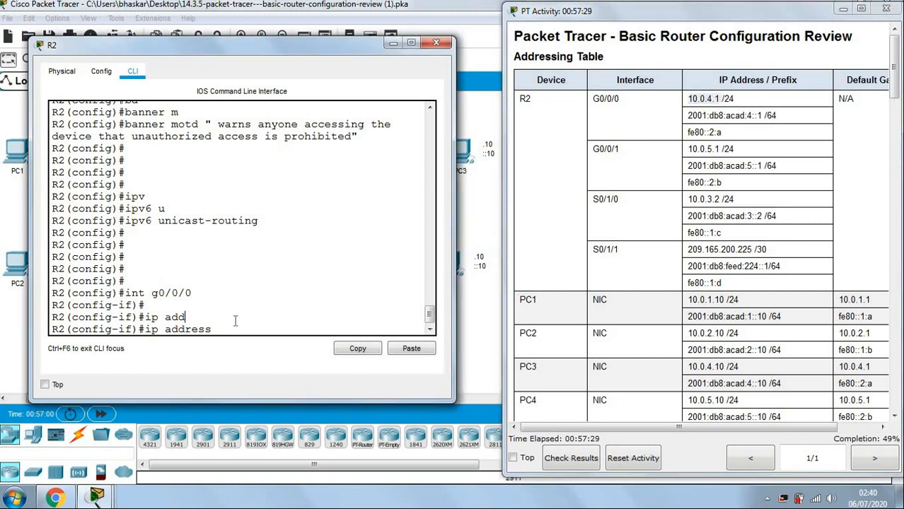
{"action": "left_click", "coordinate": [411, 348]}
{"action": "type", "text": "2"}
{"action": "type", "text": "55.255"}
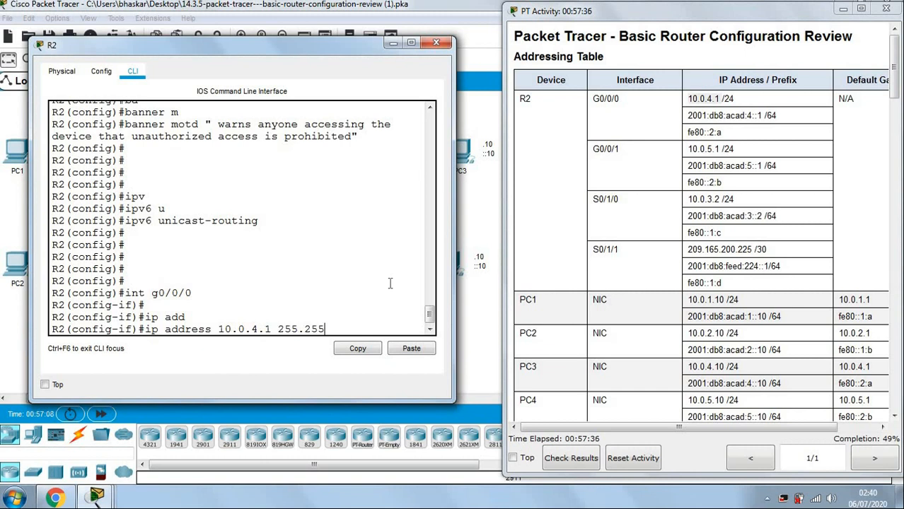
{"action": "type", "text": ".255.0"}
{"action": "key", "text": "Return"}
{"action": "key", "text": "Return"}
{"action": "key", "text": "Return"}
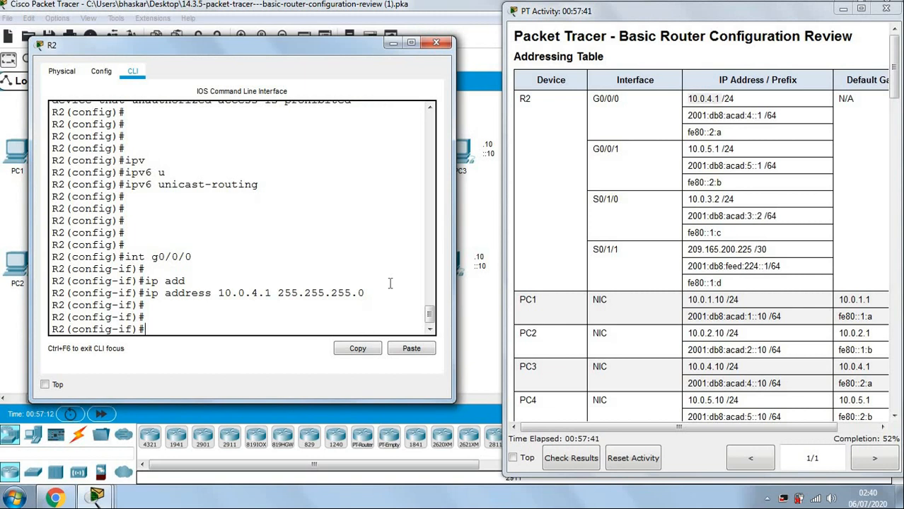
Set G0/0/0's description to 'Connect with S3'.
{"action": "type", "text": "des"}
{"action": "key", "text": "Tab"}
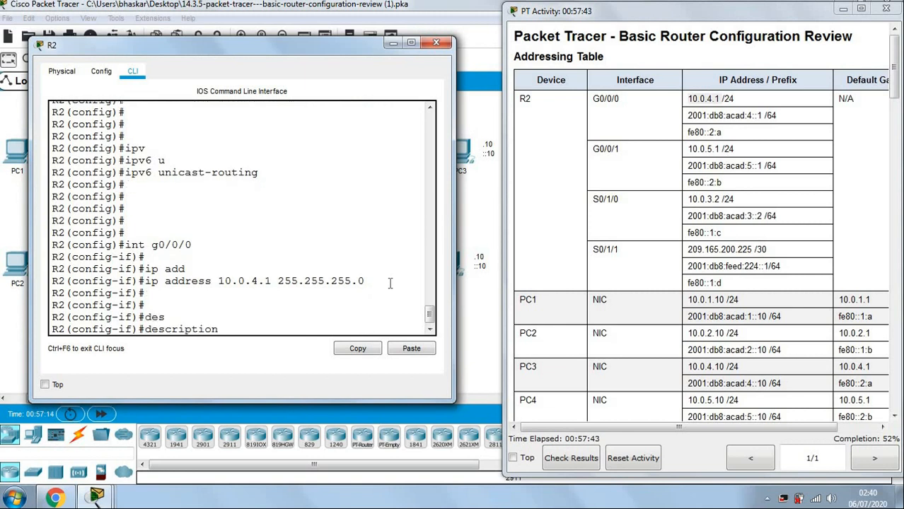
{"action": "left_click_drag", "start_coordinate": [598, 145], "coordinate": [706, 115]}
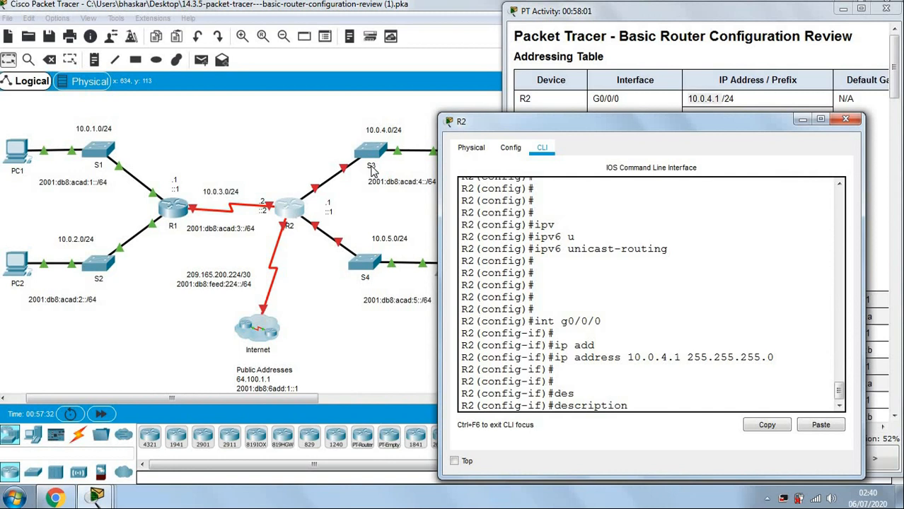
{"action": "left_click_drag", "start_coordinate": [456, 121], "coordinate": [44, 30]}
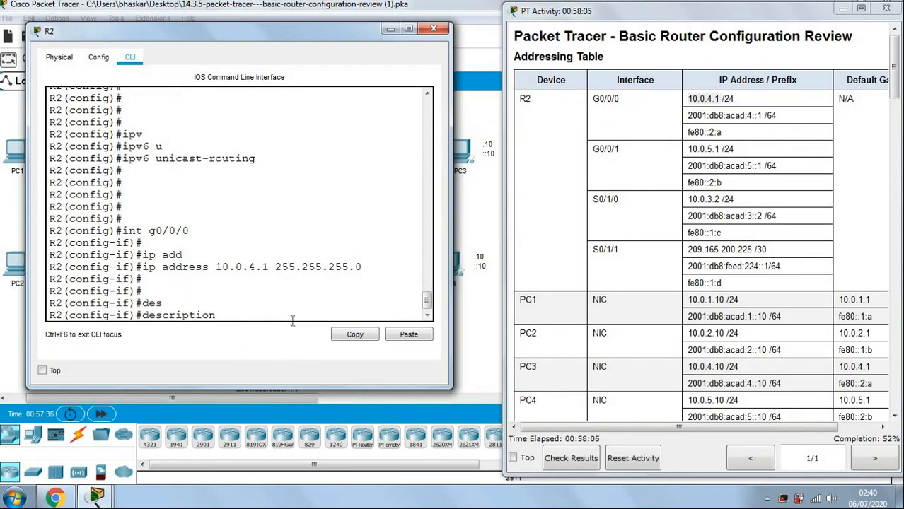
{"action": "type", "text": "Connect with S3"}
{"action": "key", "text": "Return"}
{"action": "key", "text": "Return"}
{"action": "key", "text": "Return"}
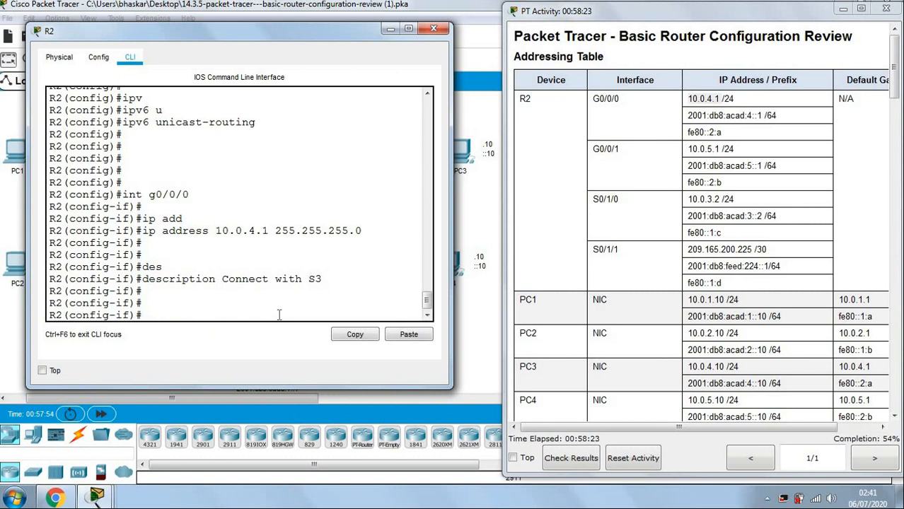
Assign the IPv6 global address 2001:db8:acad:4::1/64 to G0/0/0.
{"action": "type", "text": "ipv"}
{"action": "key", "text": "Tab"}
{"action": "type", "text": "add"}
{"action": "key", "text": "Tab"}
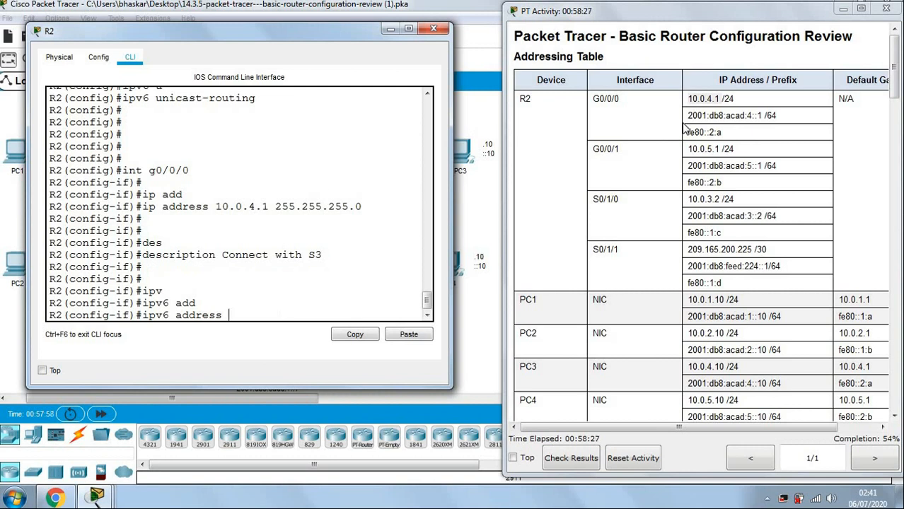
{"action": "left_click_drag", "start_coordinate": [686, 116], "coordinate": [761, 111]}
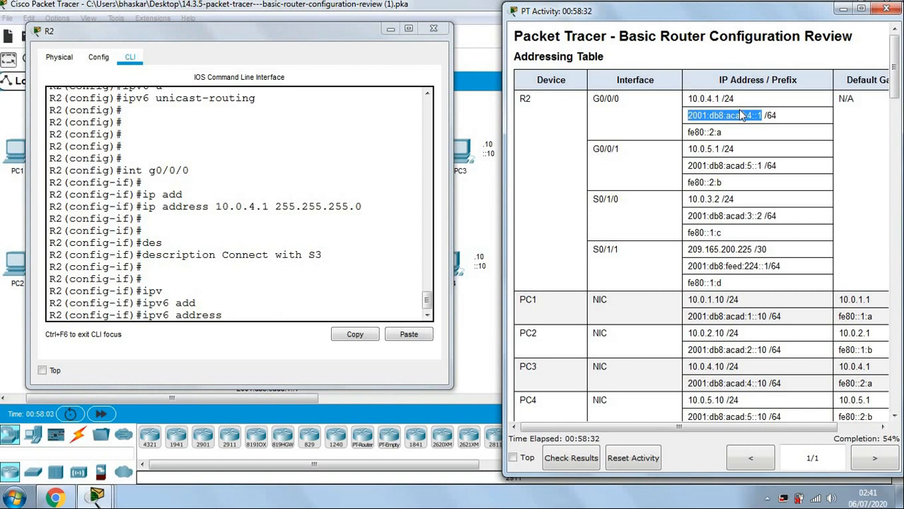
{"action": "left_click", "coordinate": [784, 116]}
{"action": "left_click_drag", "start_coordinate": [688, 116], "coordinate": [755, 133]}
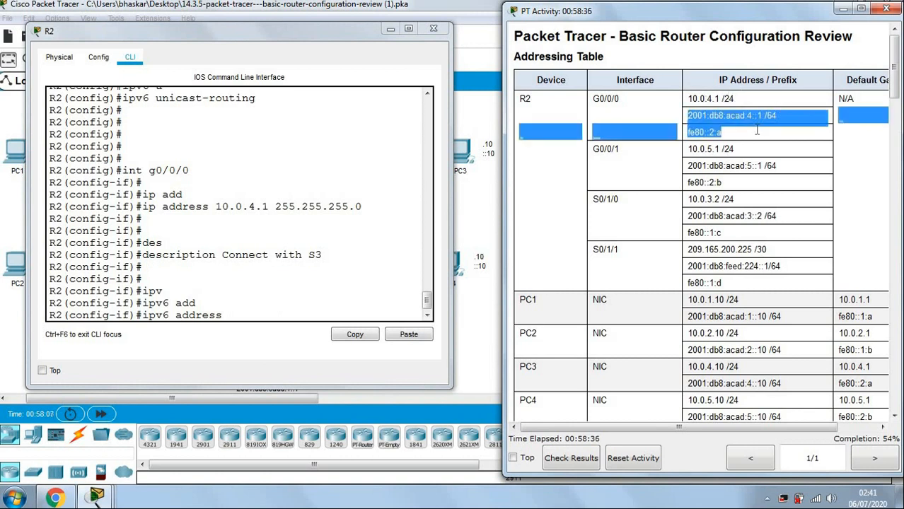
{"action": "left_click", "coordinate": [720, 113]}
{"action": "left_click_drag", "start_coordinate": [689, 117], "coordinate": [782, 118]}
{"action": "key", "text": "ctrl+c"}
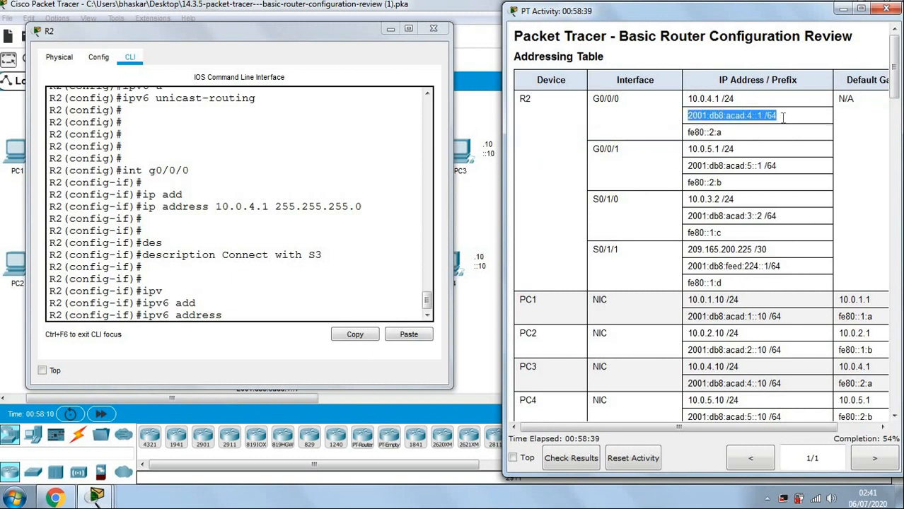
{"action": "left_click", "coordinate": [251, 311]}
{"action": "left_click", "coordinate": [407, 338]}
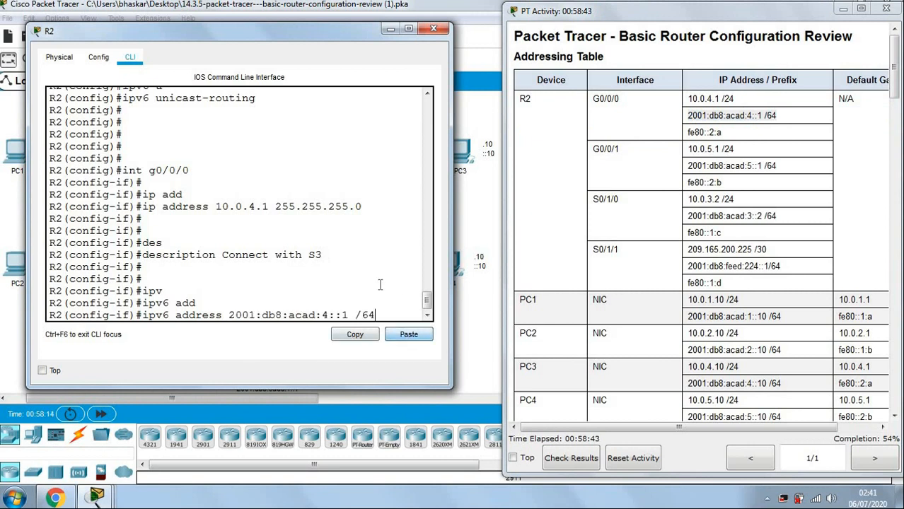
{"action": "key", "text": "BackSpace"}
{"action": "key", "text": "BackSpace"}
{"action": "key", "text": "BackSpace"}
{"action": "key", "text": "BackSpace"}
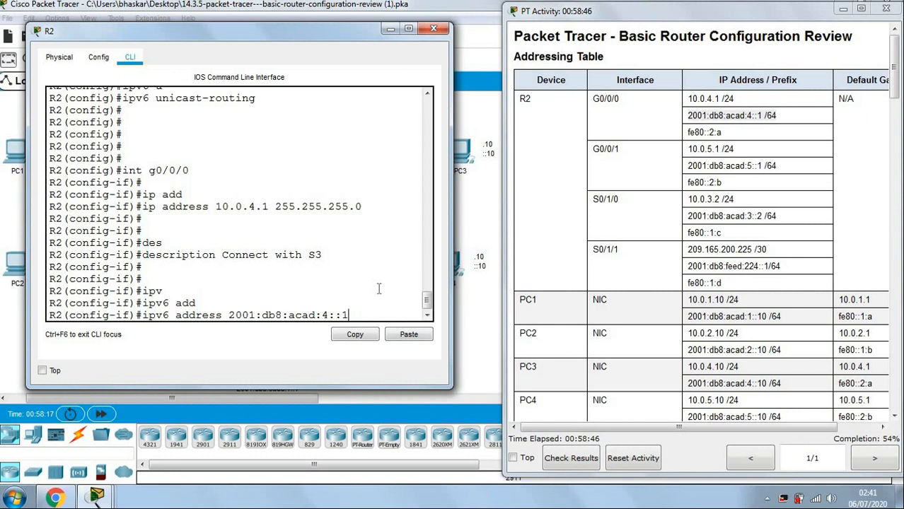
{"action": "type", "text": "/64"}
{"action": "key", "text": "Return"}
{"action": "key", "text": "Return"}
{"action": "key", "text": "Return"}
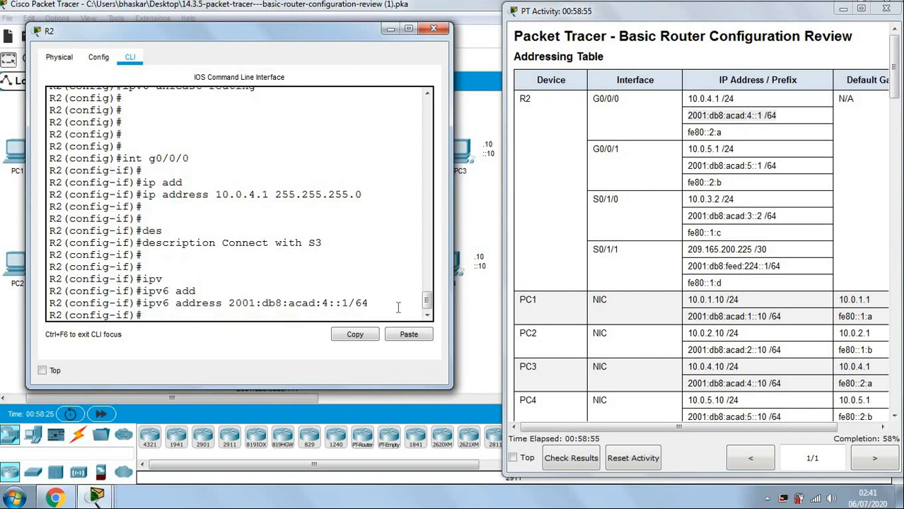
Set fe80::2:a as G0/0/0's IPv6 link-local address.
{"action": "type", "text": "ipv"}
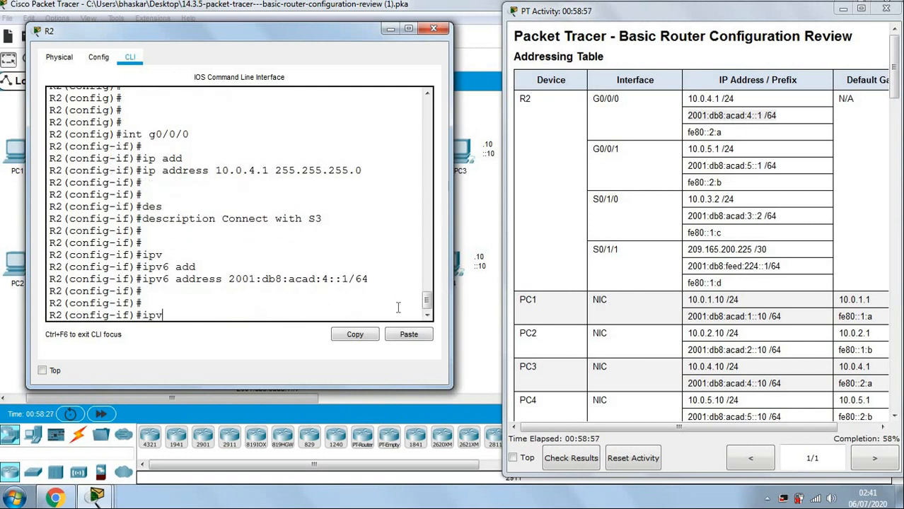
{"action": "key", "text": "Tab"}
{"action": "type", "text": "add"}
{"action": "key", "text": "Tab"}
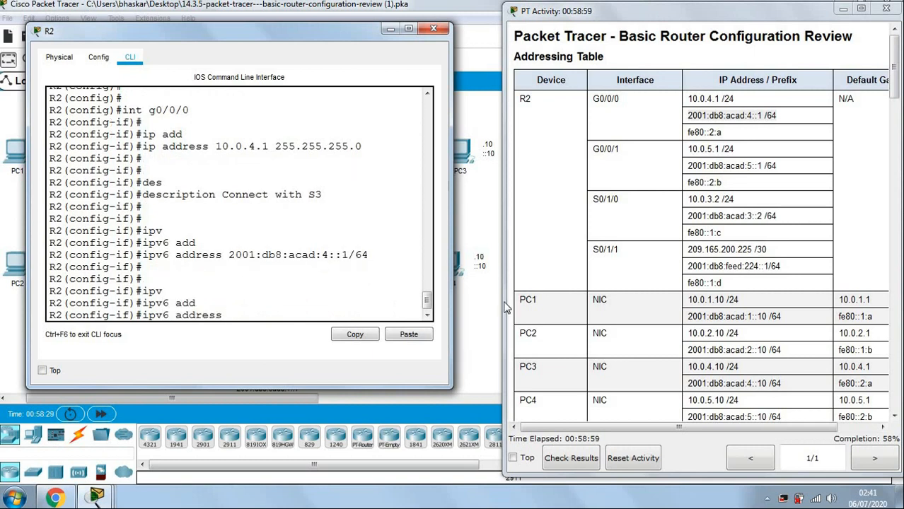
{"action": "left_click_drag", "start_coordinate": [689, 131], "coordinate": [729, 128]}
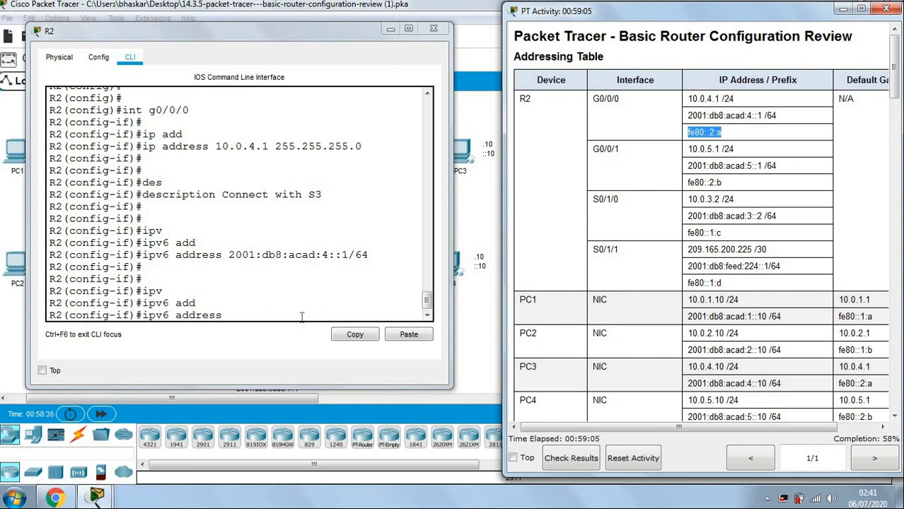
{"action": "left_click", "coordinate": [409, 335]}
{"action": "type", "text": "l"}
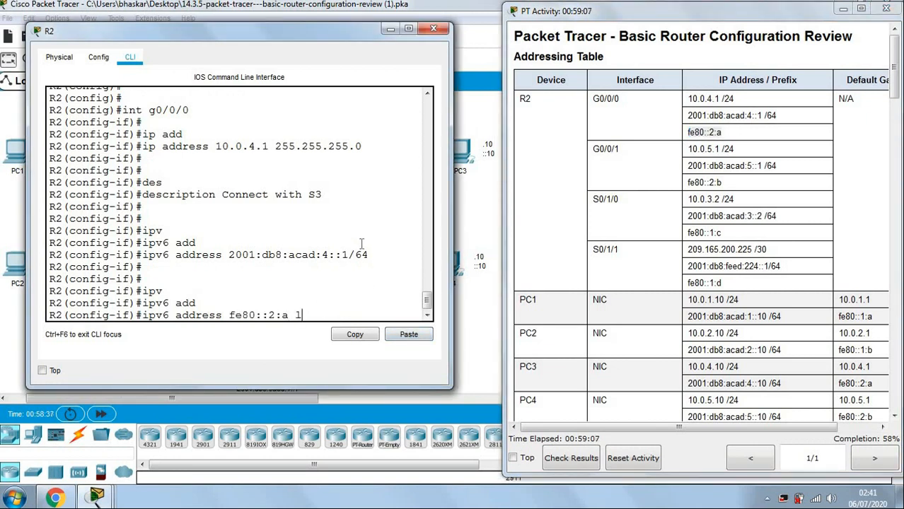
{"action": "key", "text": "Tab"}
{"action": "key", "text": "Return"}
{"action": "key", "text": "Return"}
{"action": "key", "text": "Return"}
{"action": "key", "text": "Return"}
Enable G0/0/0 with no shutdown so its link comes up.
{"action": "type", "text": "no sh"}
{"action": "key", "text": "Tab"}
{"action": "key", "text": "Return"}
{"action": "key", "text": "Return"}
{"action": "key", "text": "Return"}
{"action": "key", "text": "Return"}
{"action": "key", "text": "Return"}
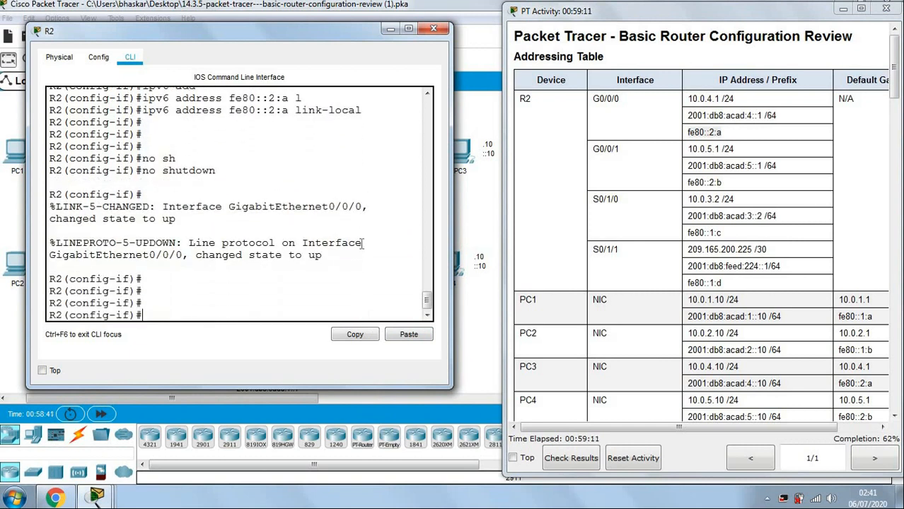
{"action": "key", "text": "Return"}
{"action": "key", "text": "Return"}
{"action": "key", "text": "Return"}
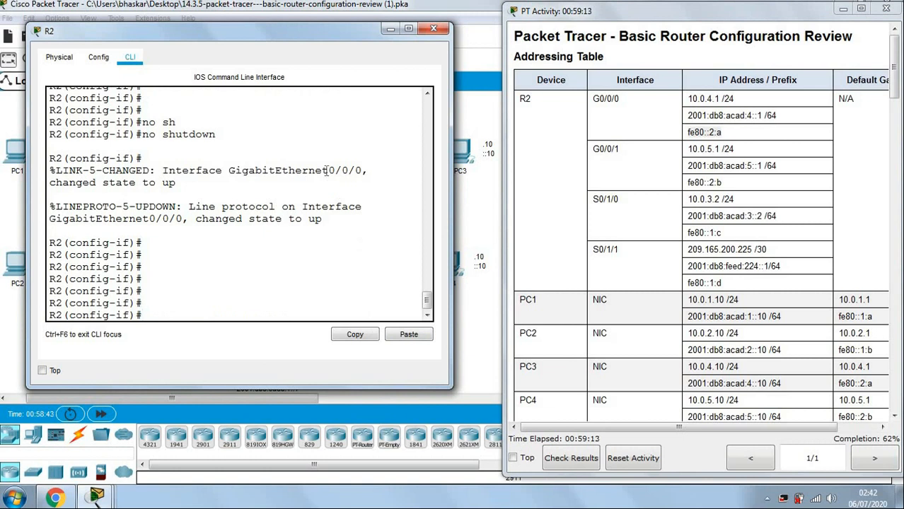
{"action": "left_click_drag", "start_coordinate": [322, 170], "coordinate": [373, 170]}
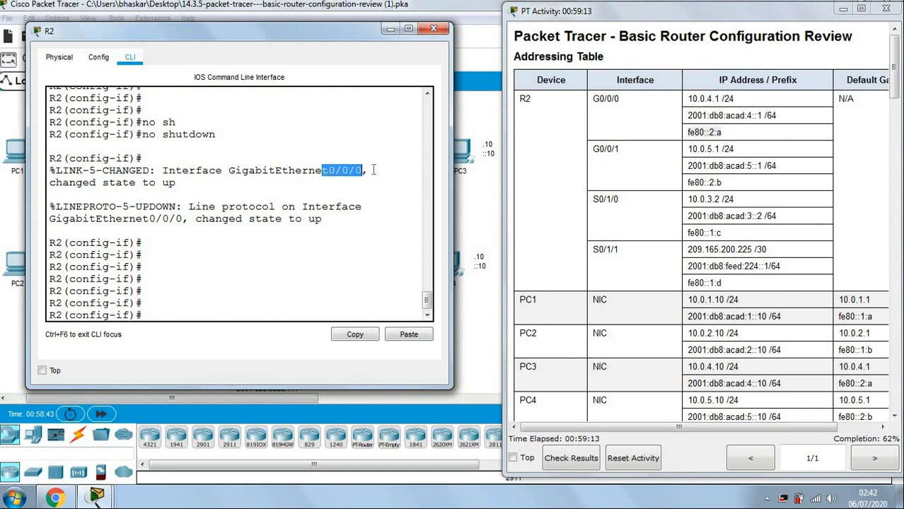
Enter interface G0/0/1 and assign IPv4 address 10.0.5.1 255.255.255.0.
{"action": "left_click", "coordinate": [193, 316]}
{"action": "left_click", "coordinate": [668, 174]}
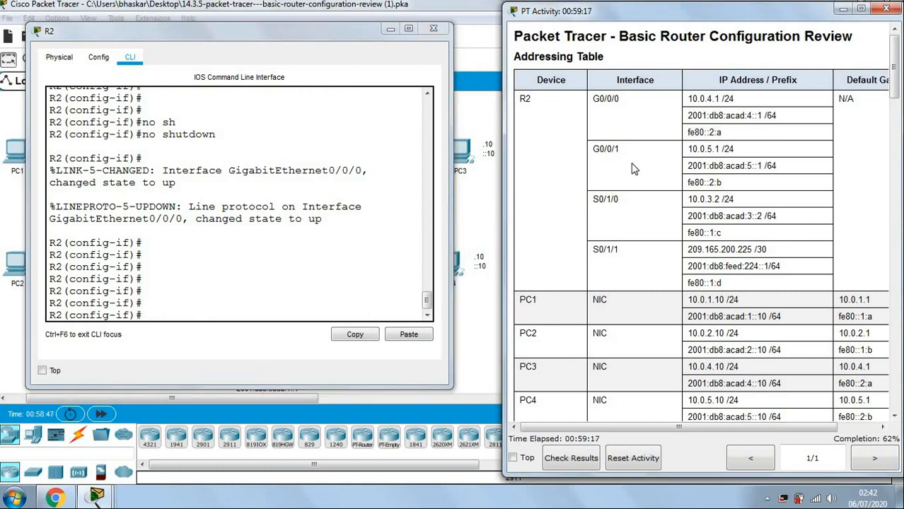
{"action": "left_click", "coordinate": [212, 317]}
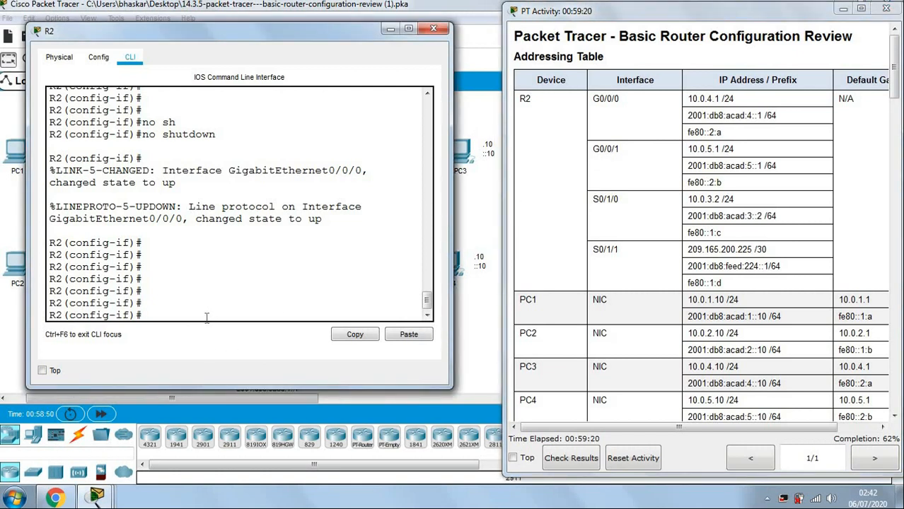
{"action": "type", "text": "int g0/0/1"}
{"action": "key", "text": "Return"}
{"action": "key", "text": "Return"}
{"action": "key", "text": "Return"}
{"action": "type", "text": "ip add"}
{"action": "key", "text": "Tab"}
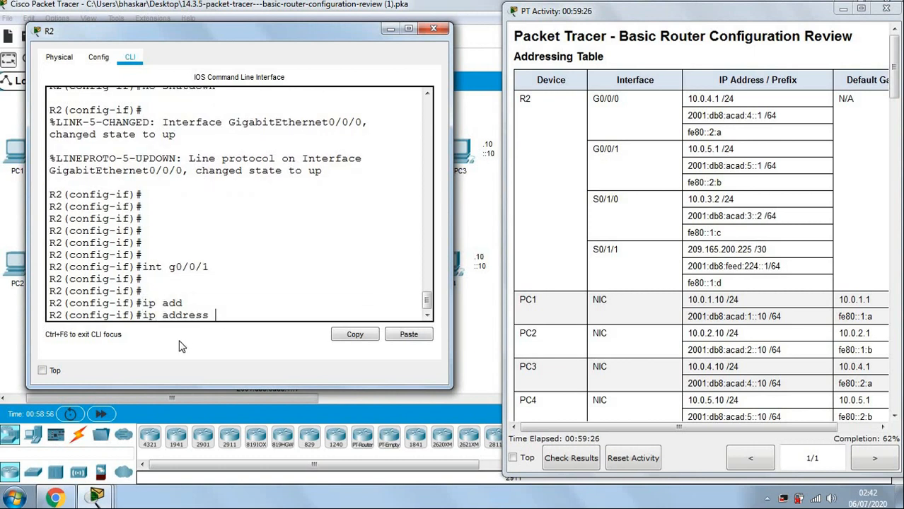
{"action": "left_click_drag", "start_coordinate": [687, 149], "coordinate": [720, 150]}
{"action": "key", "text": "ctrl+c"}
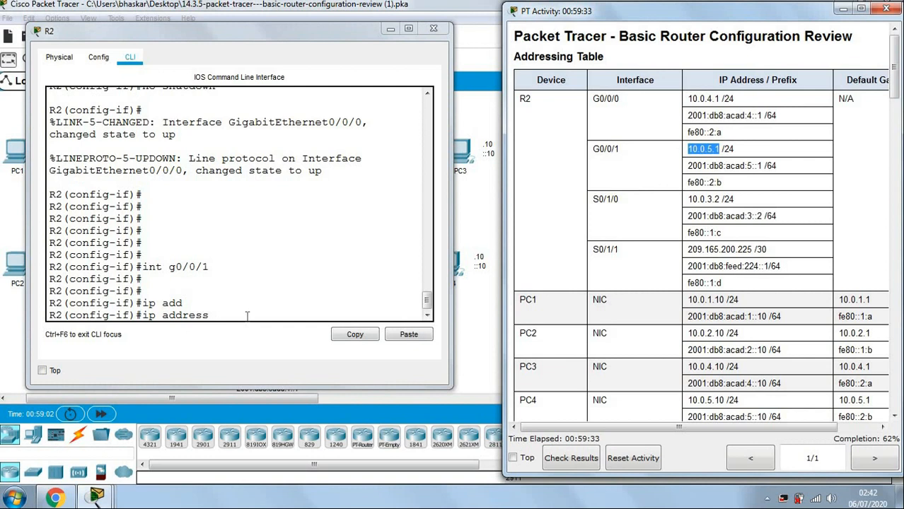
{"action": "left_click", "coordinate": [387, 336]}
{"action": "left_click", "coordinate": [389, 335]}
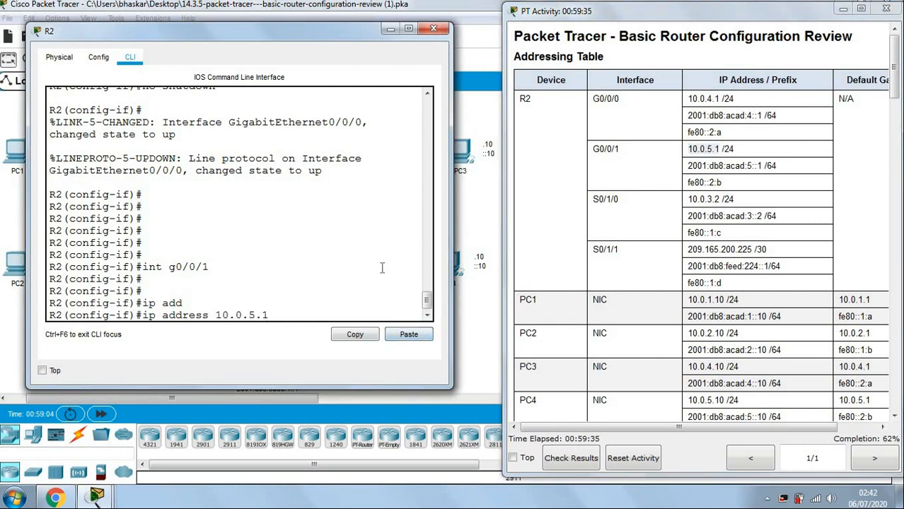
{"action": "type", "text": "255.255.255"}
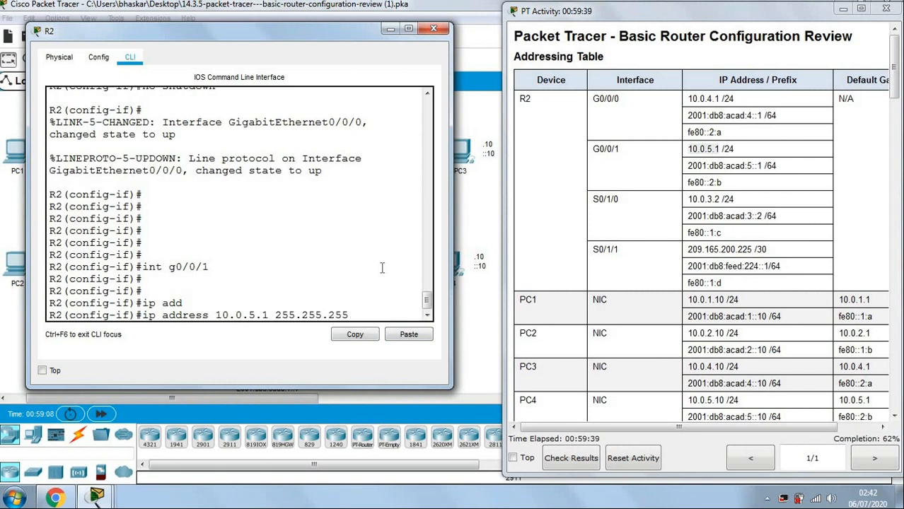
{"action": "type", "text": ".0"}
{"action": "key", "text": "Return"}
{"action": "key", "text": "Return"}
{"action": "key", "text": "Return"}
{"action": "key", "text": "Return"}
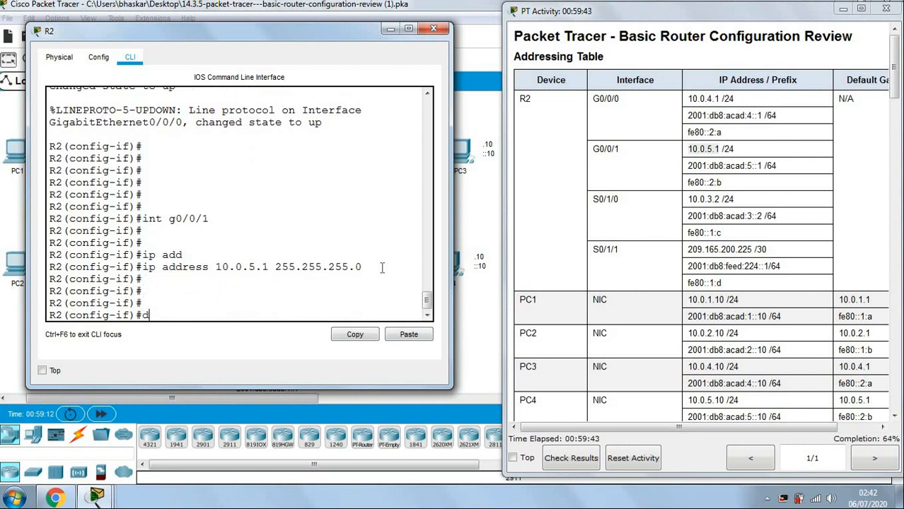
Begin the description command on G0/0/1.
{"action": "type", "text": "des"}
{"action": "key", "text": "Tab"}
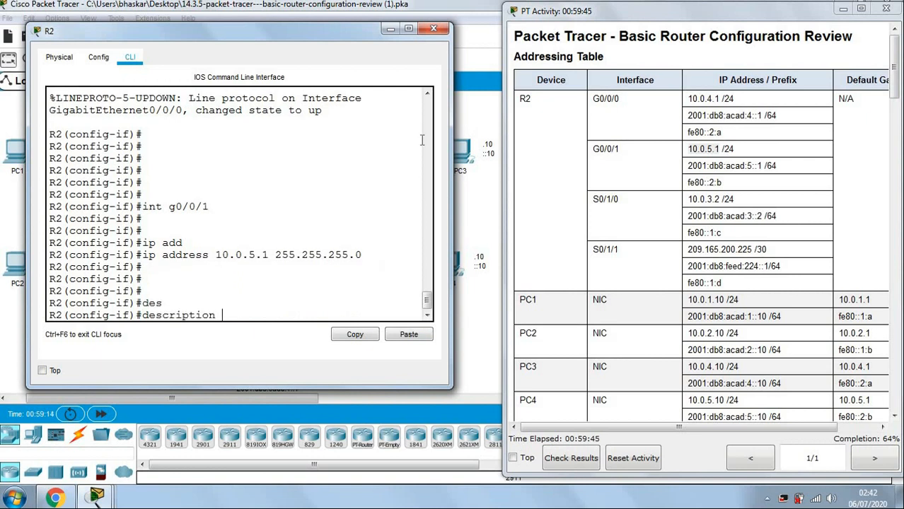
{"action": "left_click_drag", "start_coordinate": [348, 34], "coordinate": [412, 340]}
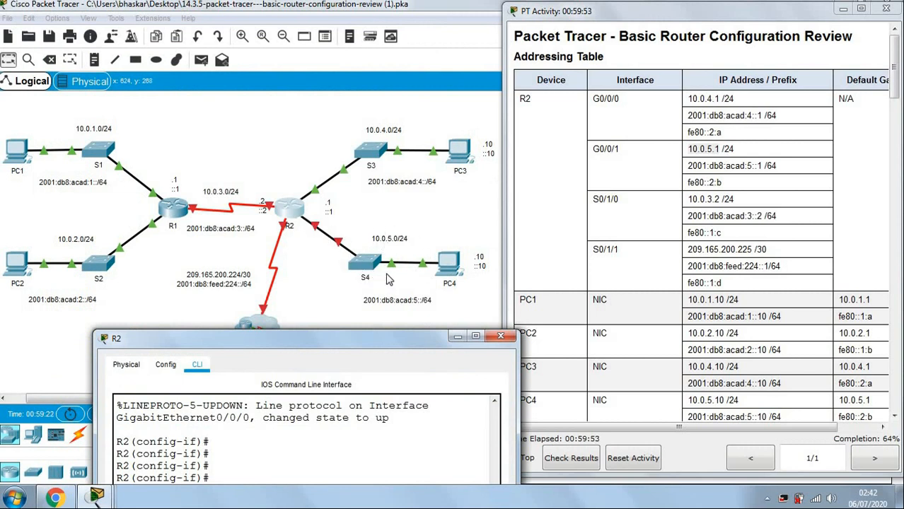
Set G0/0/1's description to 'Connect with S4'.
{"action": "left_click_drag", "start_coordinate": [356, 339], "coordinate": [303, 53]}
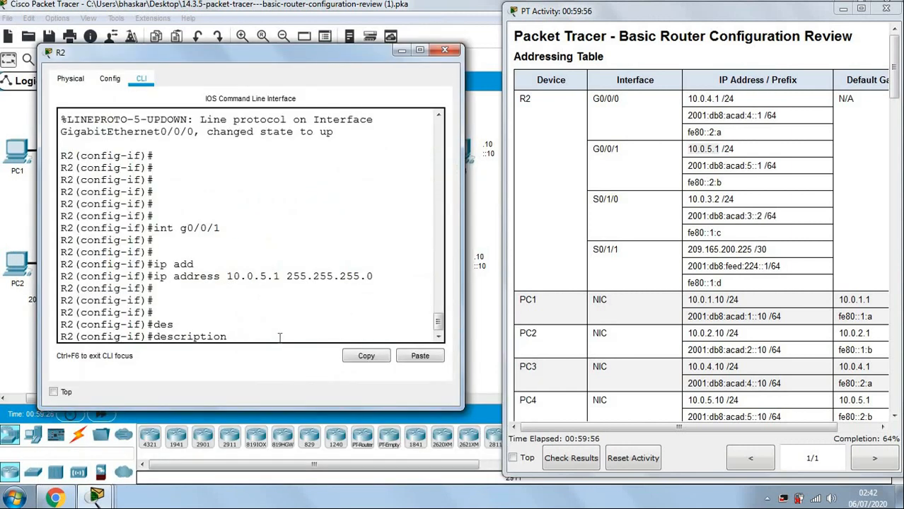
{"action": "type", "text": "nnect with"}
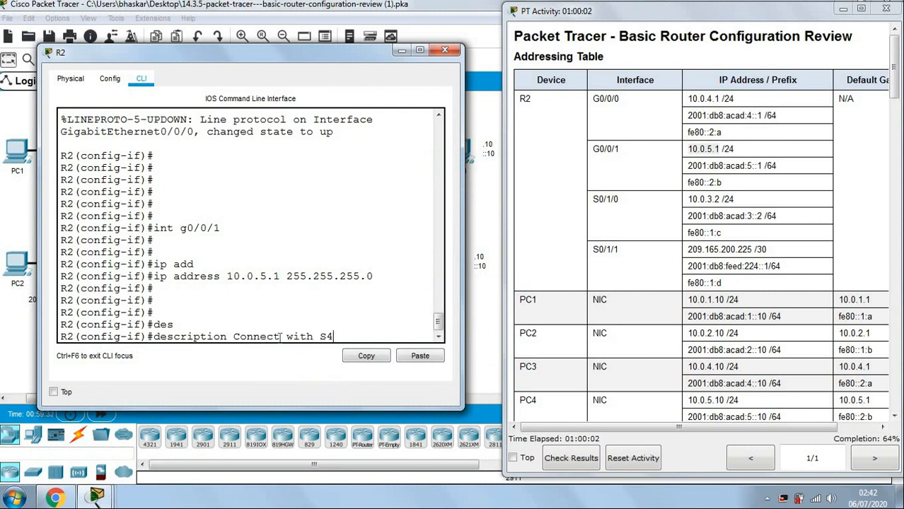
{"action": "type", "text": " S4"}
{"action": "key", "text": "Return"}
{"action": "key", "text": "Return"}
{"action": "key", "text": "Return"}
{"action": "key", "text": "Return"}
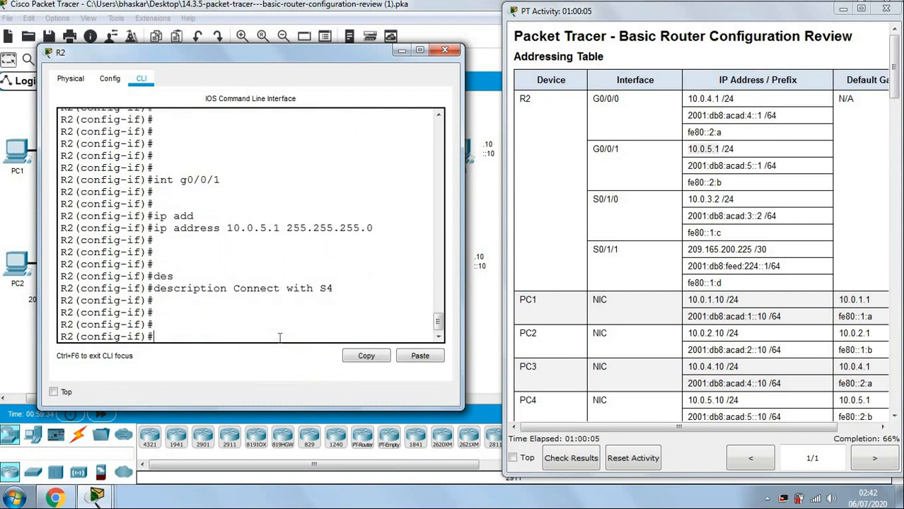
Assign the IPv6 global address 2001:db8:acad:5::1/64 to G0/0/1.
{"action": "type", "text": "ipv"}
{"action": "key", "text": "Tab"}
{"action": "type", "text": "add"}
{"action": "key", "text": "Tab"}
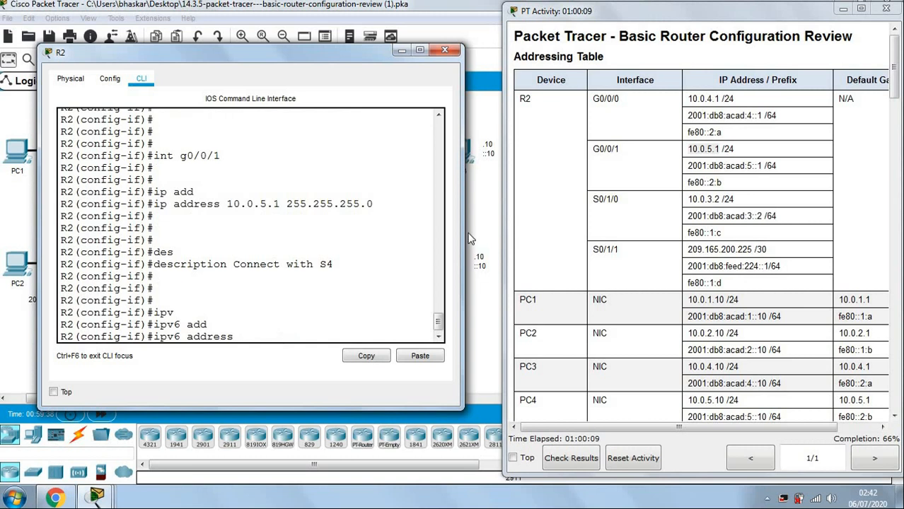
{"action": "left_click_drag", "start_coordinate": [687, 167], "coordinate": [790, 167]}
{"action": "key", "text": "ctrl+c"}
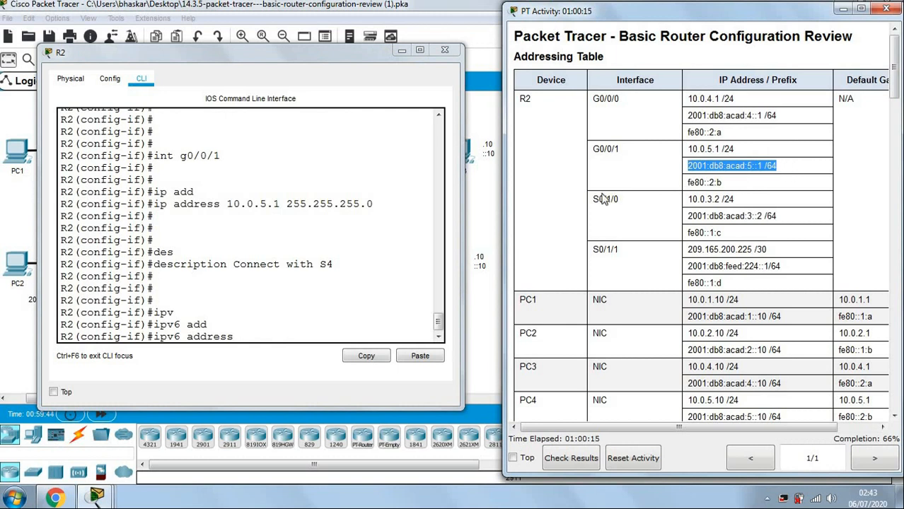
{"action": "left_click", "coordinate": [254, 332]}
{"action": "left_click", "coordinate": [424, 356]}
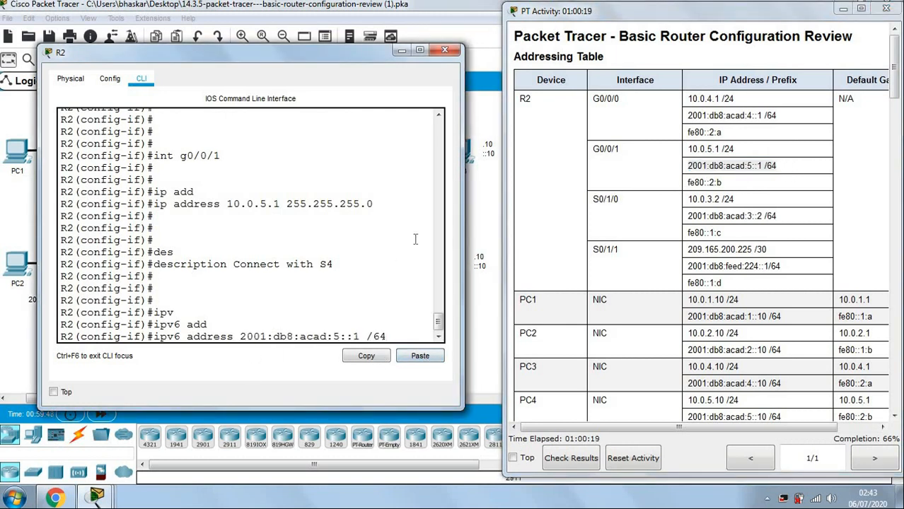
{"action": "key", "text": "BackSpace"}
{"action": "key", "text": "Return"}
{"action": "key", "text": "Return"}
{"action": "key", "text": "Return"}
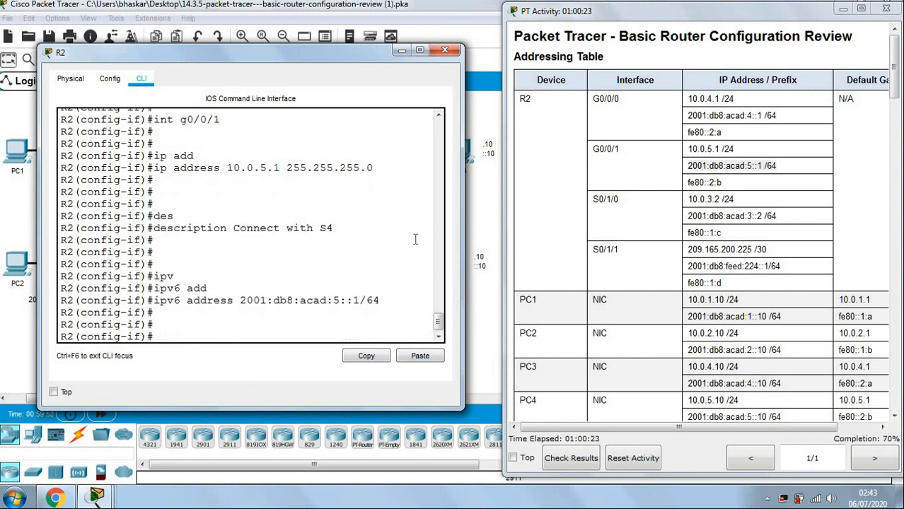
Set fe80::2:b as G0/0/1's IPv6 link-local address.
{"action": "type", "text": "ipv"}
{"action": "key", "text": "Tab"}
{"action": "type", "text": "add"}
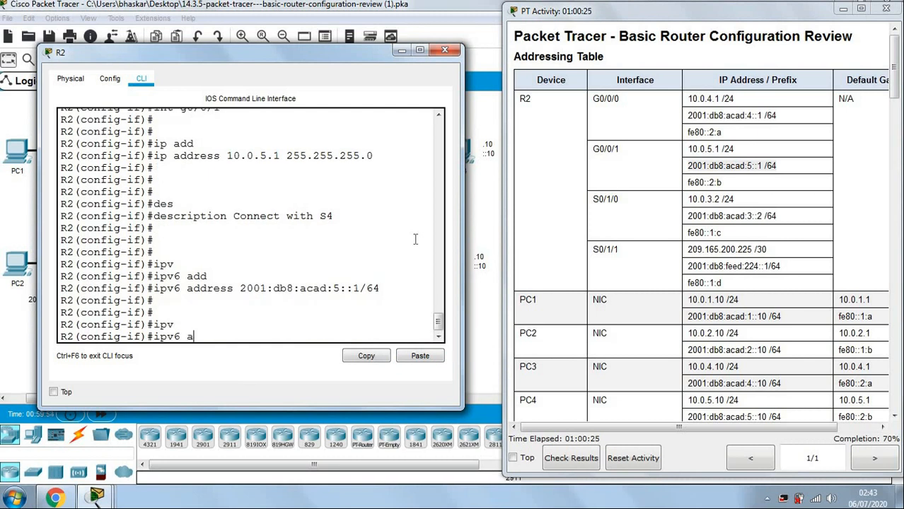
{"action": "key", "text": "Tab"}
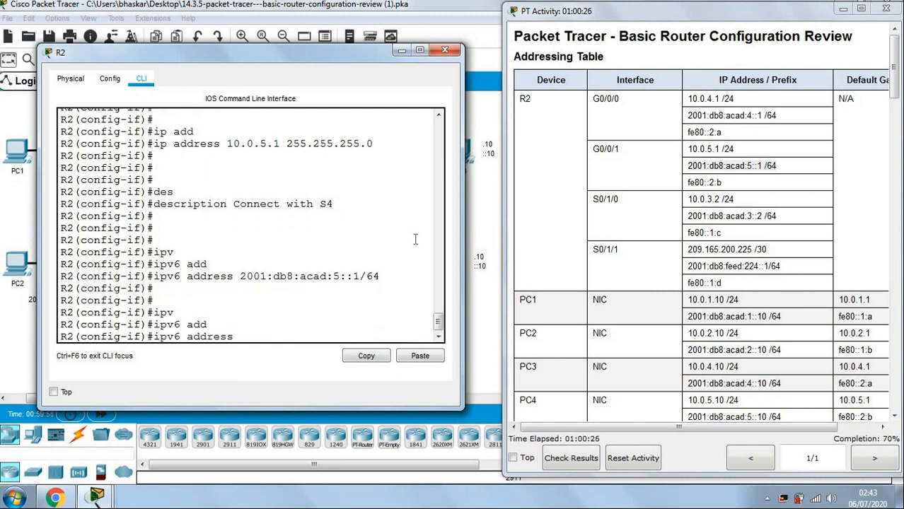
{"action": "left_click", "coordinate": [699, 180]}
{"action": "left_click_drag", "start_coordinate": [687, 181], "coordinate": [718, 183]}
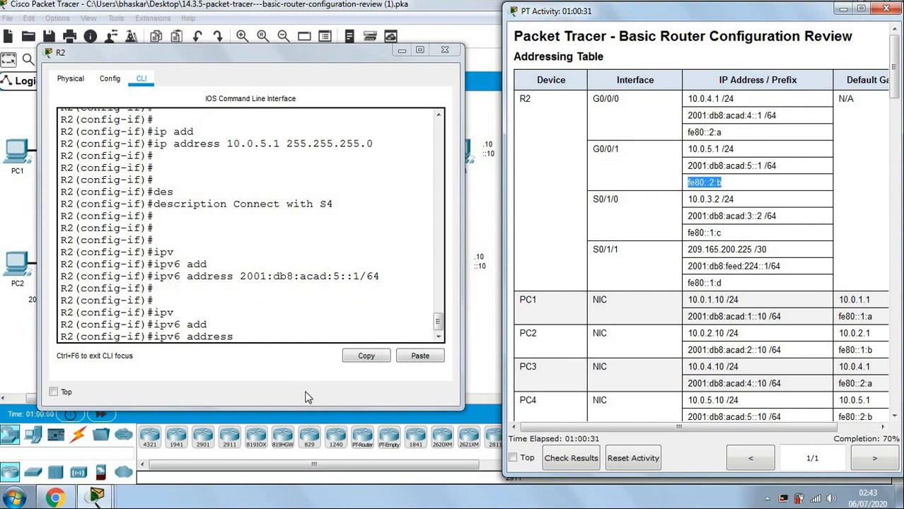
{"action": "left_click", "coordinate": [257, 339]}
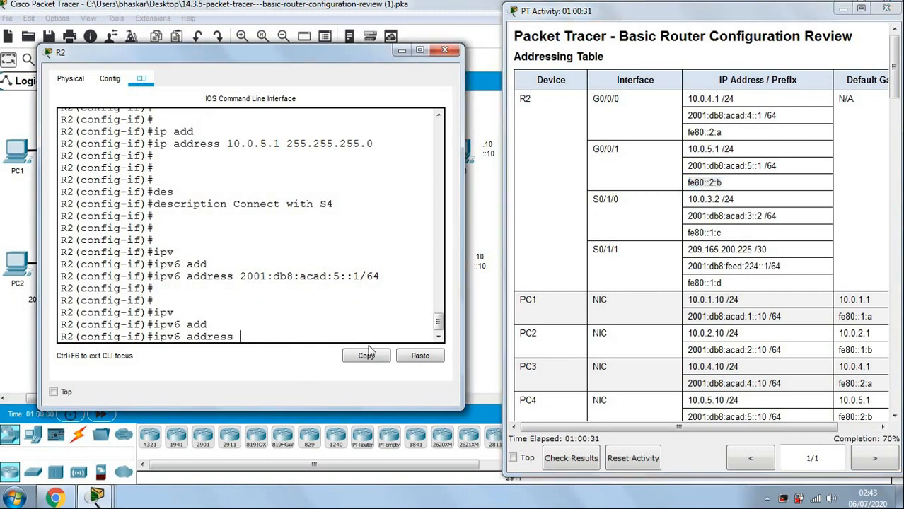
{"action": "left_click", "coordinate": [408, 355]}
{"action": "type", "text": "l"}
{"action": "key", "text": "Tab"}
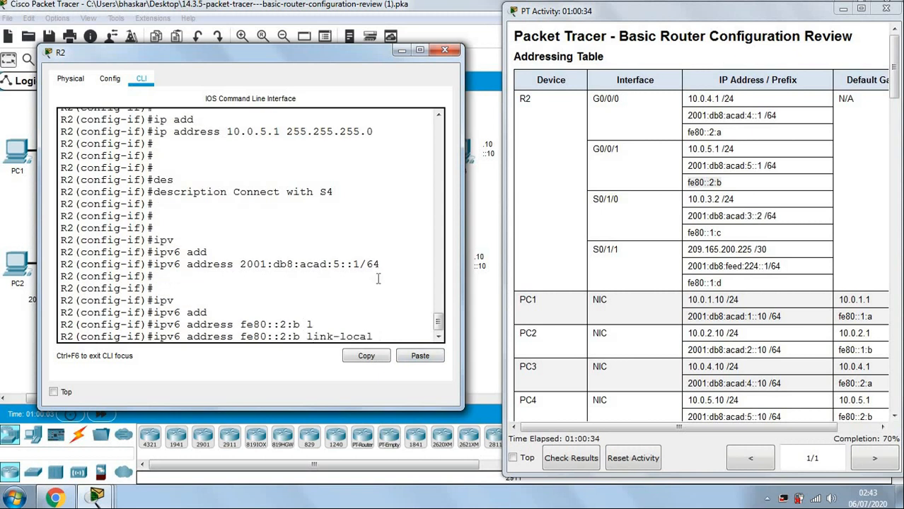
{"action": "key", "text": "Return"}
{"action": "key", "text": "Return"}
{"action": "key", "text": "Return"}
{"action": "key", "text": "Return"}
Enable G0/0/1 with no shutdown so its link comes up.
{"action": "type", "text": "no sh"}
{"action": "key", "text": "Tab"}
{"action": "key", "text": "Return"}
{"action": "key", "text": "Return"}
{"action": "key", "text": "Return"}
{"action": "key", "text": "Return"}
{"action": "key", "text": "Return"}
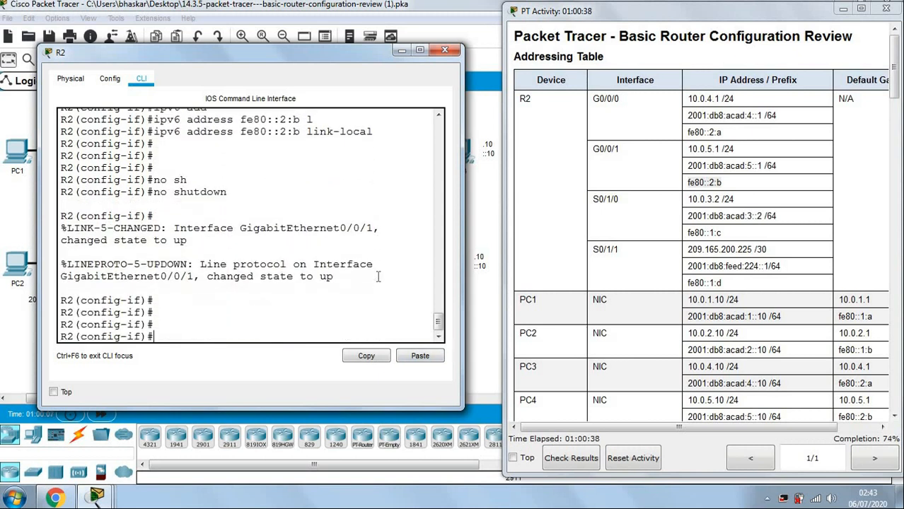
{"action": "key", "text": "Return"}
{"action": "key", "text": "Return"}
{"action": "key", "text": "Return"}
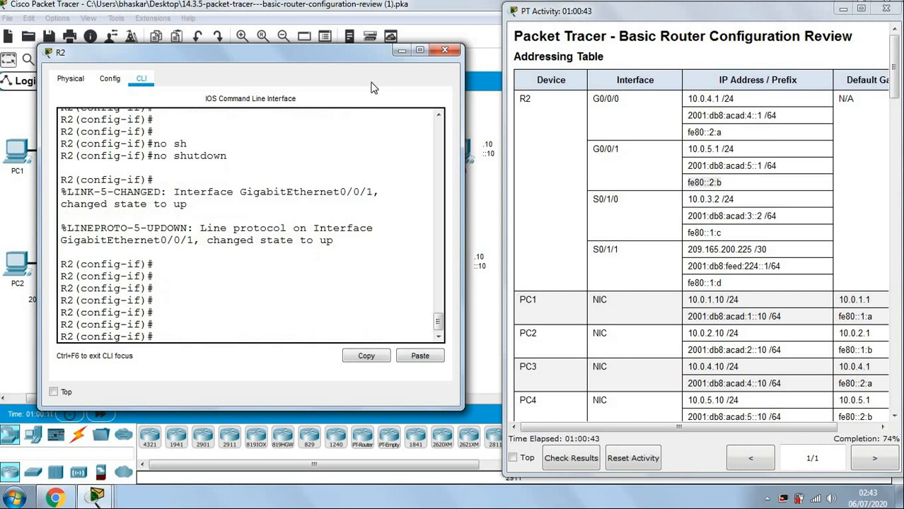
{"action": "left_click_drag", "start_coordinate": [365, 55], "coordinate": [386, 275]}
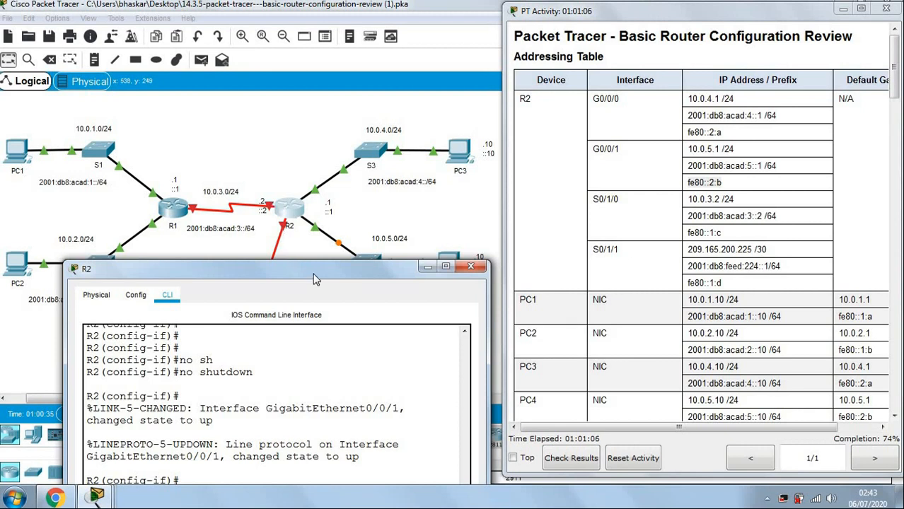
Move R2's terminal to the upper left and type int s0/1/0 at the prompt.
{"action": "left_click_drag", "start_coordinate": [315, 278], "coordinate": [278, 82]}
{"action": "type", "text": "int s0/1/"}
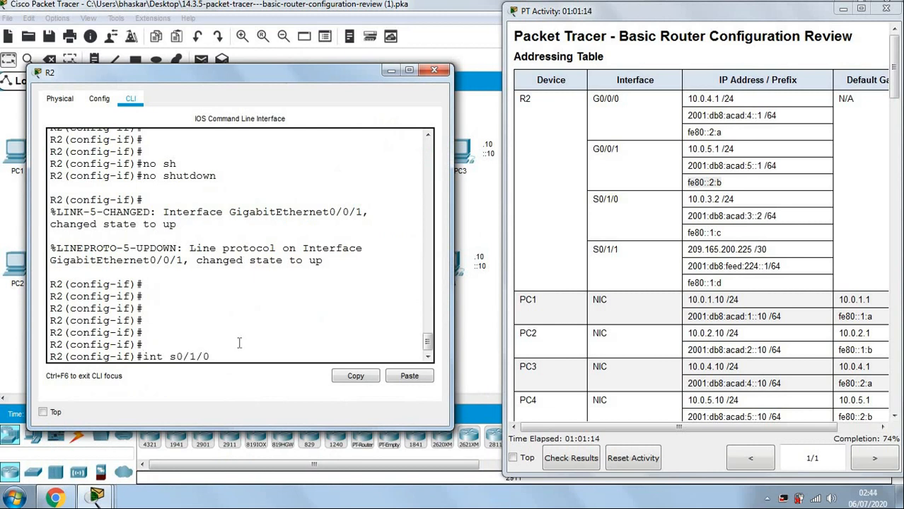
{"action": "type", "text": "0"}
Assign S0/1/0 the IPv4 address 10.0.3.2 255.255.255.0, copied from the addressing table.
{"action": "key", "text": "Return"}
{"action": "key", "text": "Return"}
{"action": "key", "text": "Return"}
{"action": "type", "text": "ip add"}
{"action": "key", "text": "Tab"}
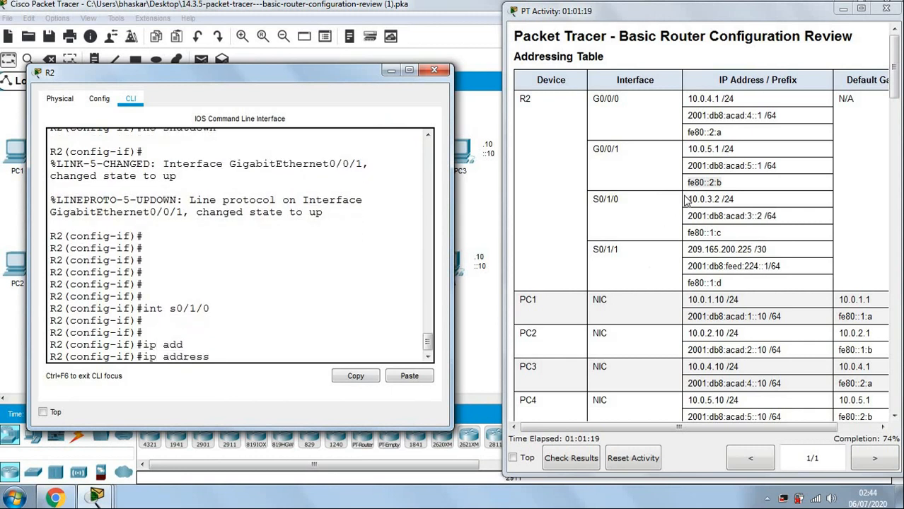
{"action": "left_click_drag", "start_coordinate": [686, 200], "coordinate": [722, 197]}
{"action": "key", "text": "ctrl+c"}
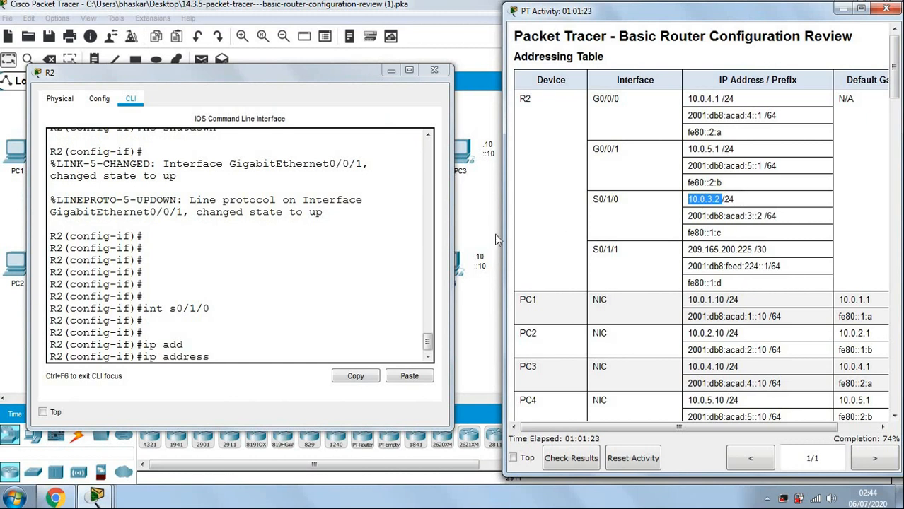
{"action": "left_click", "coordinate": [283, 358]}
{"action": "left_click", "coordinate": [410, 376]}
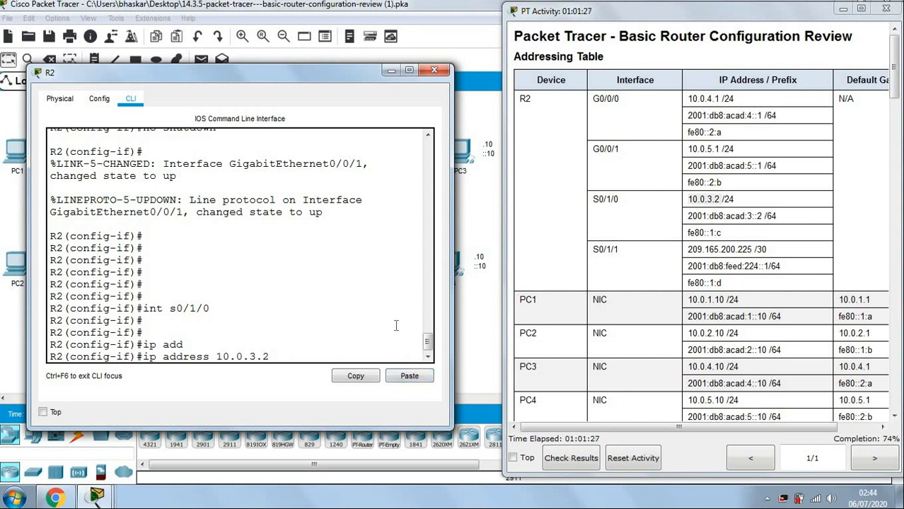
{"action": "type", "text": "255.255.255"}
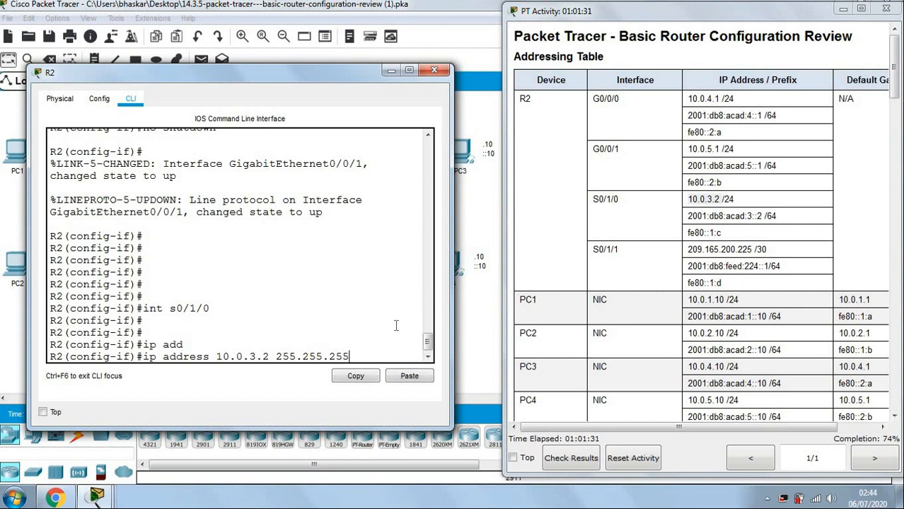
{"action": "type", "text": ".0"}
{"action": "key", "text": "Return"}
{"action": "key", "text": "Return"}
Give S0/1/0 the description Connect with R1 and begin an ipv6 command.
{"action": "type", "text": "des"}
{"action": "key", "text": "Tab"}
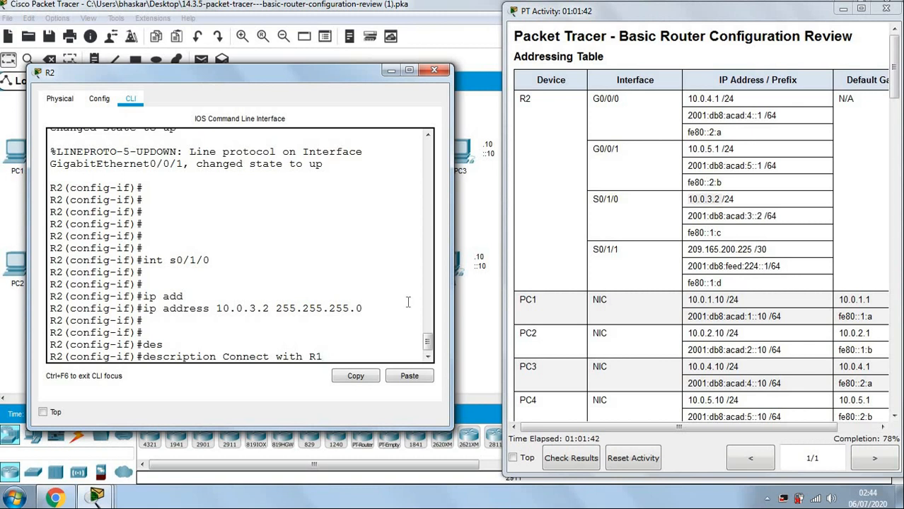
{"action": "left_click_drag", "start_coordinate": [354, 76], "coordinate": [689, 96]}
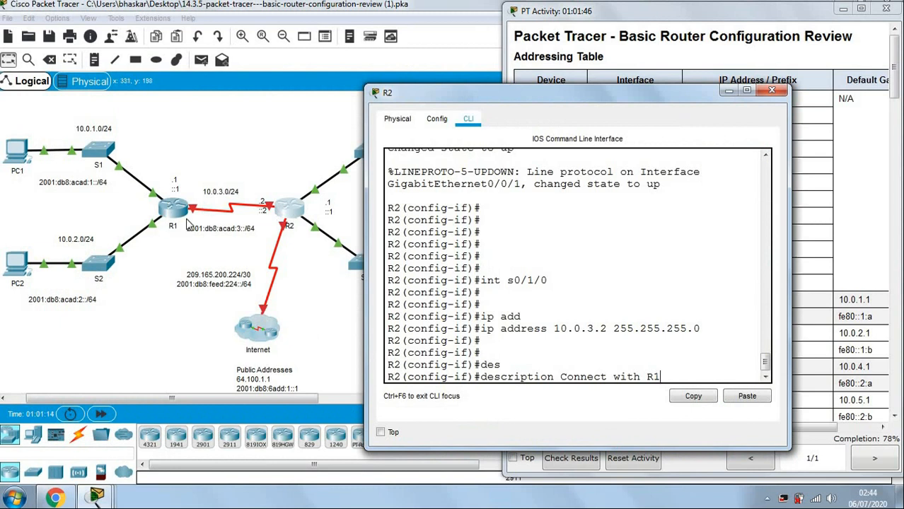
{"action": "left_click_drag", "start_coordinate": [488, 97], "coordinate": [181, 34]}
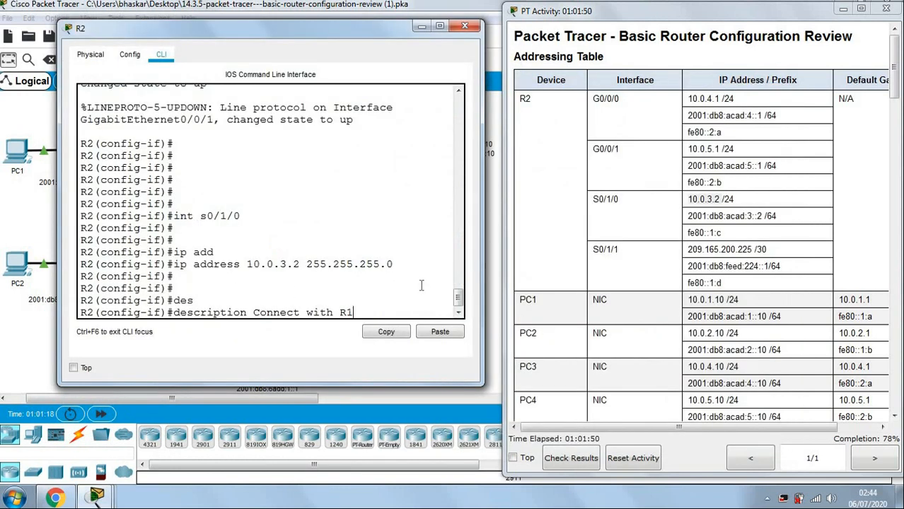
{"action": "key", "text": "Return"}
{"action": "key", "text": "Return"}
{"action": "key", "text": "Return"}
{"action": "key", "text": "Return"}
{"action": "type", "text": "ipv"}
{"action": "key", "text": "Tab"}
Assign S0/1/0 the IPv6 global address 2001:db8:acad:3::2/64.
{"action": "type", "text": "a"}
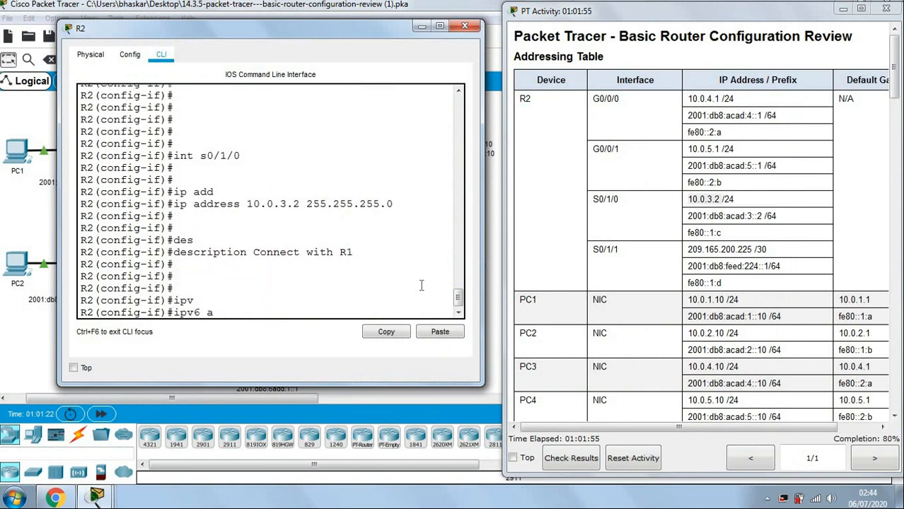
{"action": "type", "text": "dd"}
{"action": "key", "text": "Tab"}
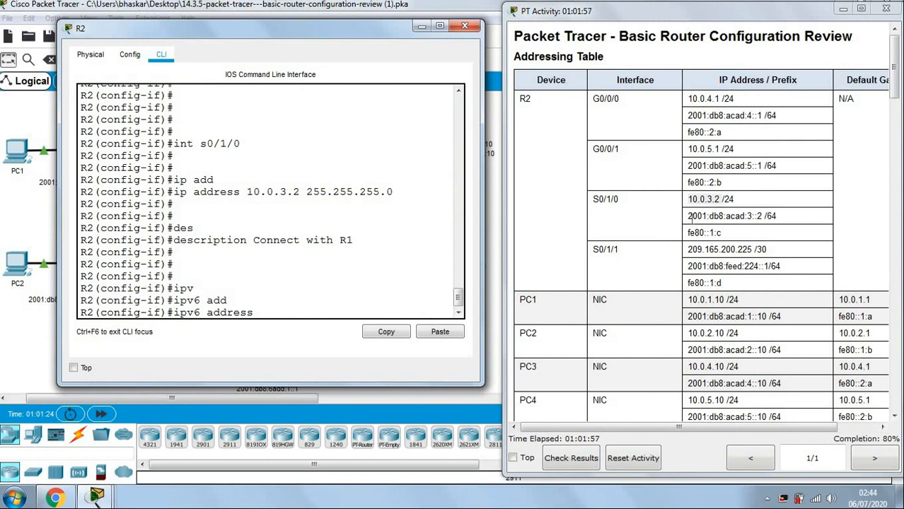
{"action": "left_click", "coordinate": [689, 218]}
{"action": "left_click_drag", "start_coordinate": [689, 216], "coordinate": [778, 221]}
{"action": "key", "text": "ctrl+c"}
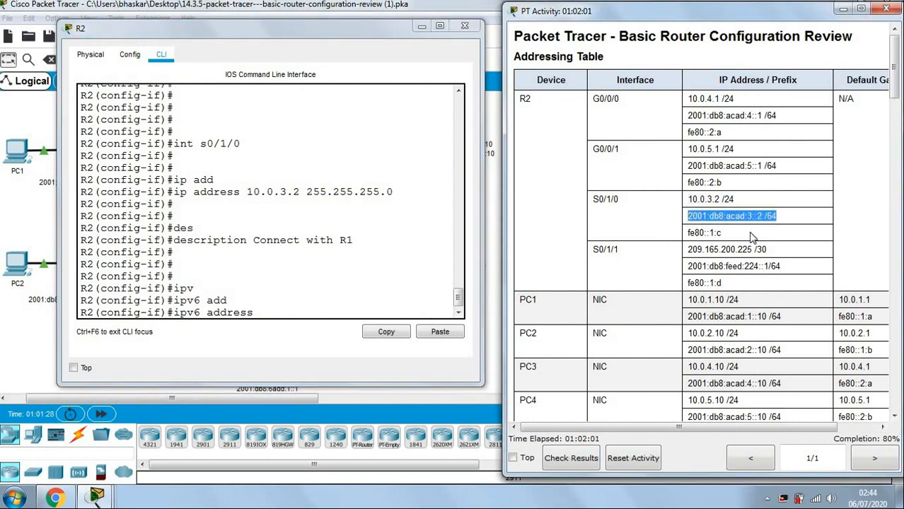
{"action": "left_click", "coordinate": [291, 310]}
{"action": "left_click", "coordinate": [434, 331]}
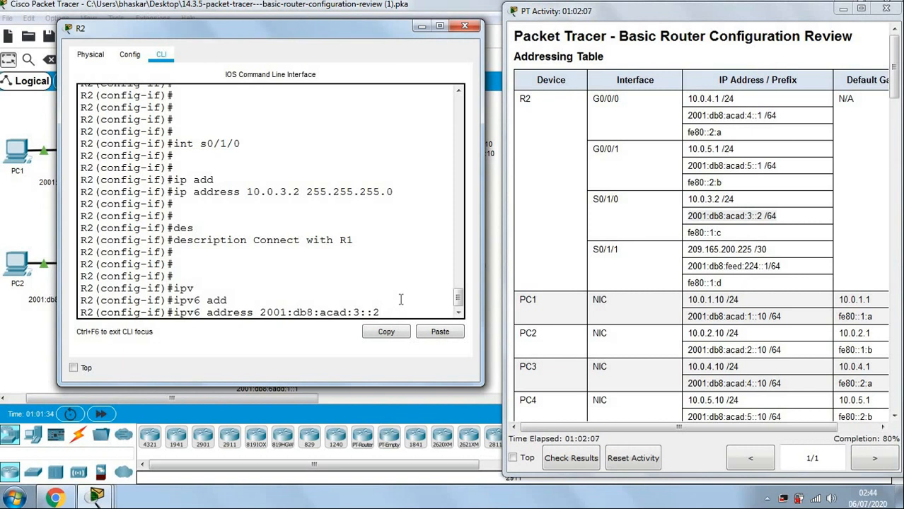
{"action": "type", "text": "64"}
{"action": "key", "text": "Return"}
{"action": "key", "text": "Return"}
{"action": "key", "text": "Return"}
Set fe80::1:c as S0/1/0's IPv6 link-local address.
{"action": "type", "text": "ipv"}
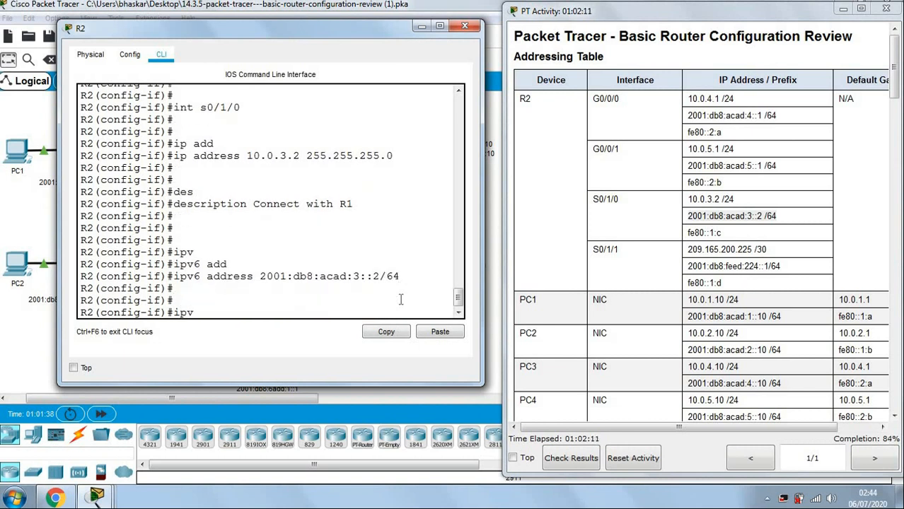
{"action": "key", "text": "Tab"}
{"action": "type", "text": "add"}
{"action": "key", "text": "Tab"}
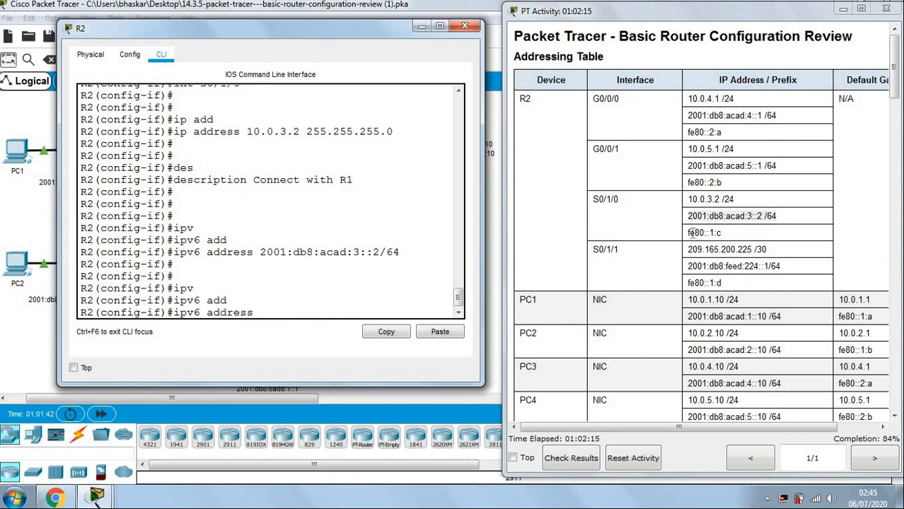
{"action": "left_click_drag", "start_coordinate": [689, 233], "coordinate": [729, 234]}
{"action": "key", "text": "ctrl+c"}
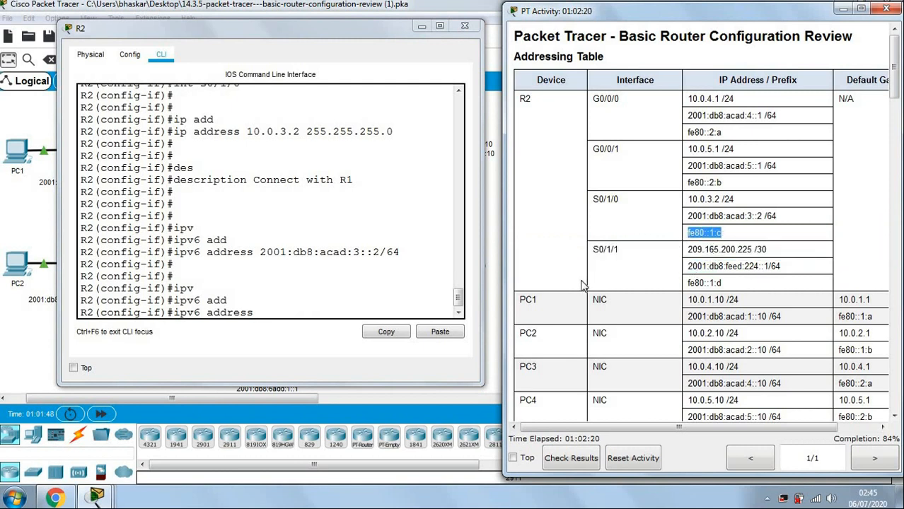
{"action": "left_click", "coordinate": [293, 309]}
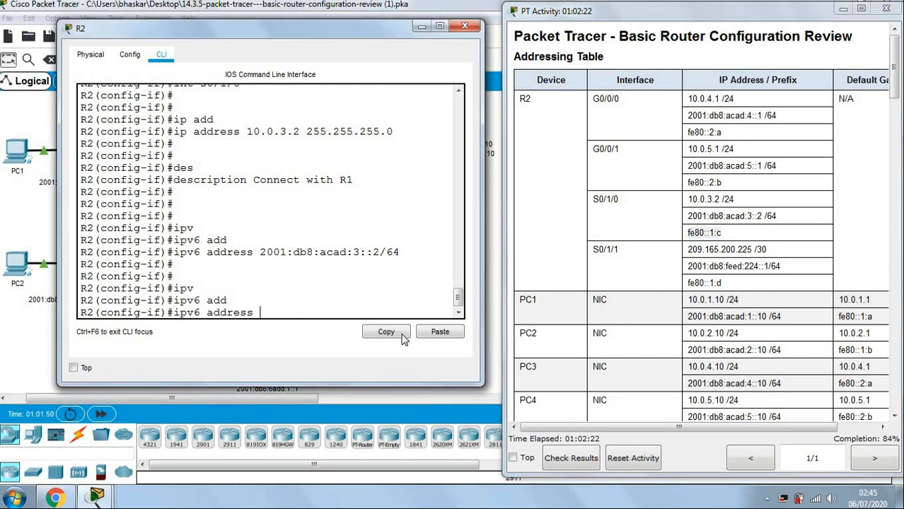
{"action": "left_click", "coordinate": [432, 332]}
{"action": "type", "text": "l"}
{"action": "key", "text": "Tab"}
{"action": "key", "text": "Return"}
{"action": "key", "text": "Return"}
{"action": "key", "text": "Return"}
{"action": "key", "text": "Return"}
{"action": "key", "text": "Return"}
Enable S0/1/0 with no shutdown, then type int s0/1/1.
{"action": "type", "text": "no sh"}
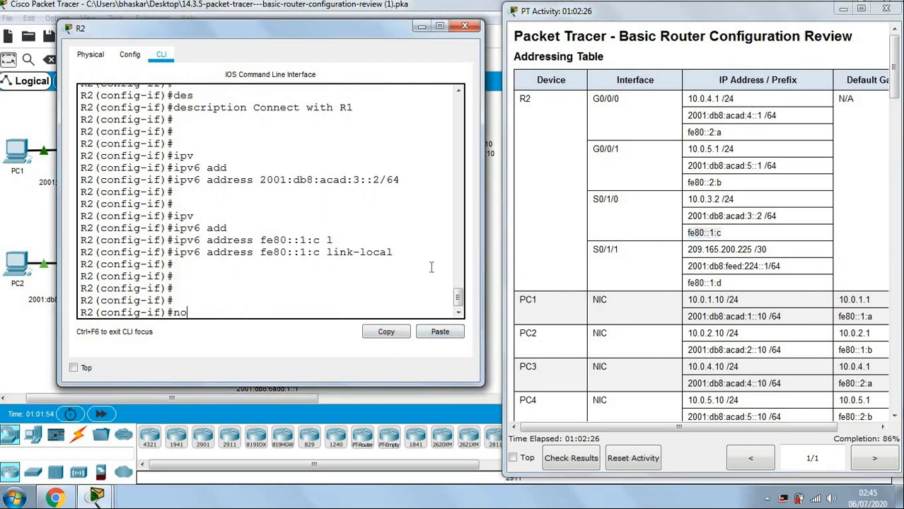
{"action": "key", "text": "Tab"}
{"action": "key", "text": "Return"}
{"action": "key", "text": "Return"}
{"action": "key", "text": "Return"}
{"action": "key", "text": "Return"}
{"action": "key", "text": "Return"}
{"action": "key", "text": "Return"}
{"action": "key", "text": "Return"}
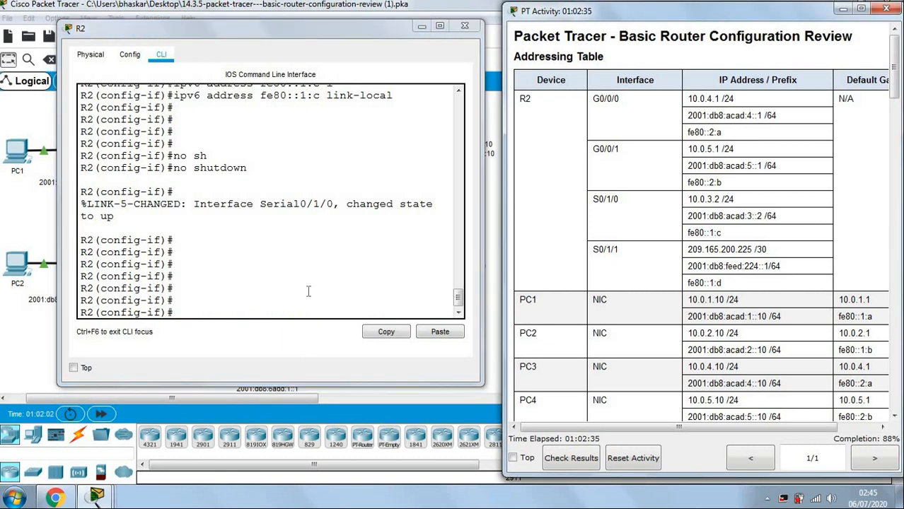
{"action": "left_click", "coordinate": [289, 308]}
{"action": "type", "text": "int"}
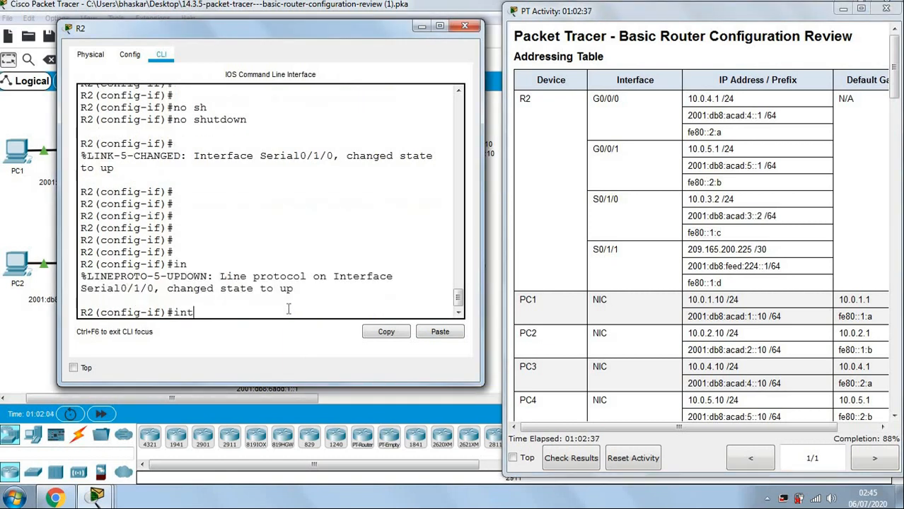
{"action": "type", "text": " s0/1/1"}
Enter S0/1/1 configuration, checking the topology and addressing table before returning the terminal.
{"action": "key", "text": "Return"}
{"action": "key", "text": "Return"}
{"action": "key", "text": "Return"}
{"action": "key", "text": "Return"}
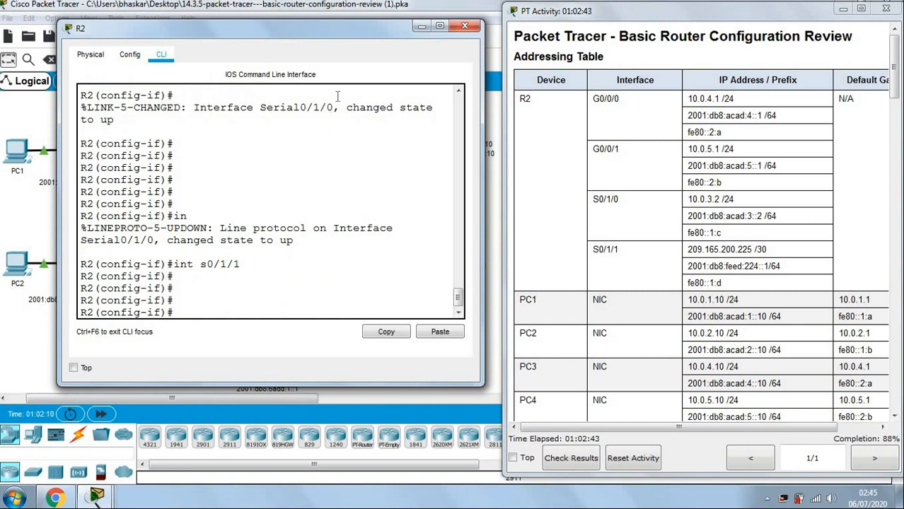
{"action": "left_click_drag", "start_coordinate": [345, 33], "coordinate": [731, 104]}
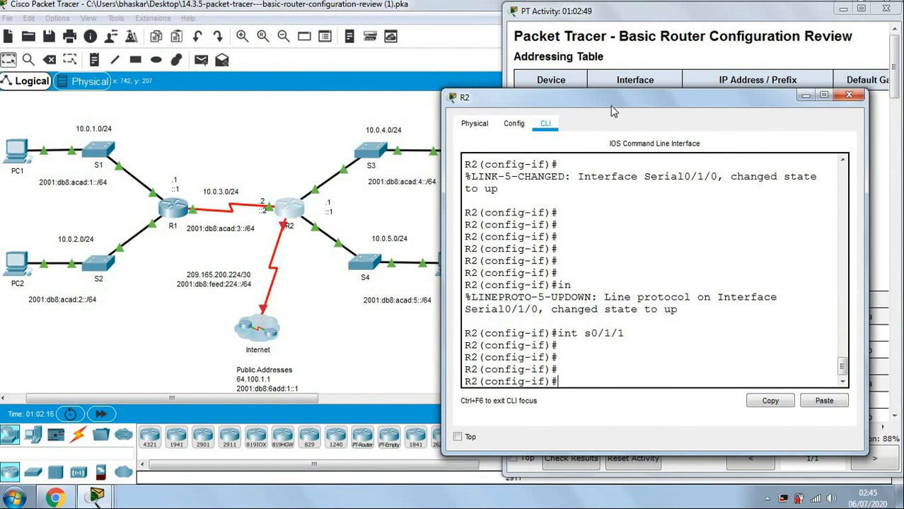
{"action": "left_click_drag", "start_coordinate": [631, 97], "coordinate": [679, 302]}
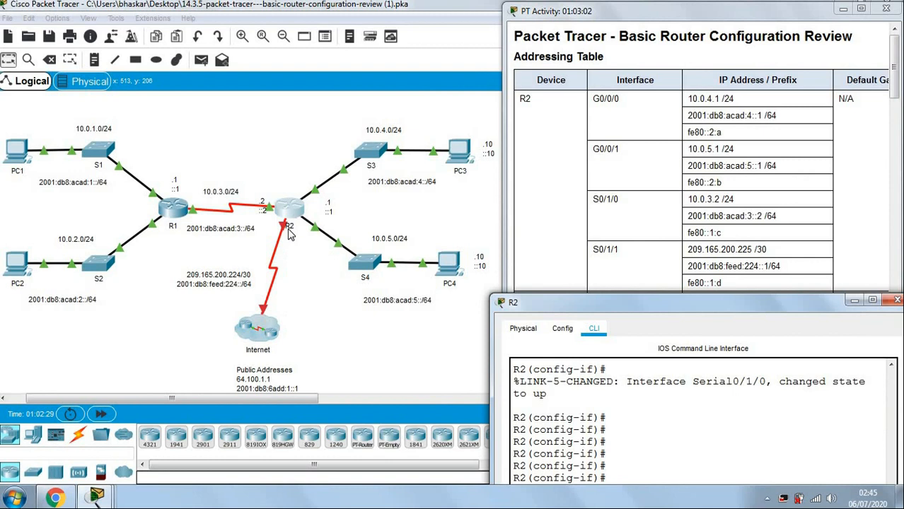
{"action": "left_click_drag", "start_coordinate": [594, 306], "coordinate": [162, 32]}
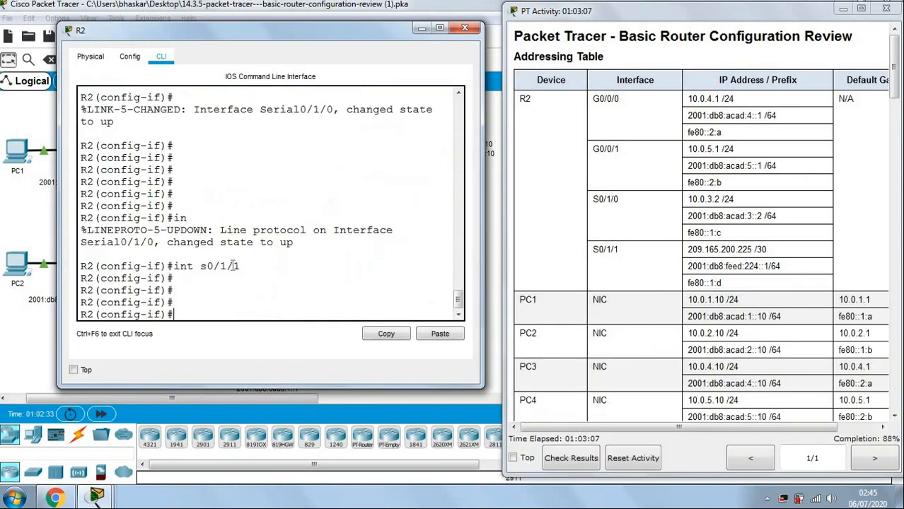
Assign S0/1/1 the IPv4 address 209.165.200.225 255.255.255.252.
{"action": "type", "text": "ip add"}
{"action": "key", "text": "Tab"}
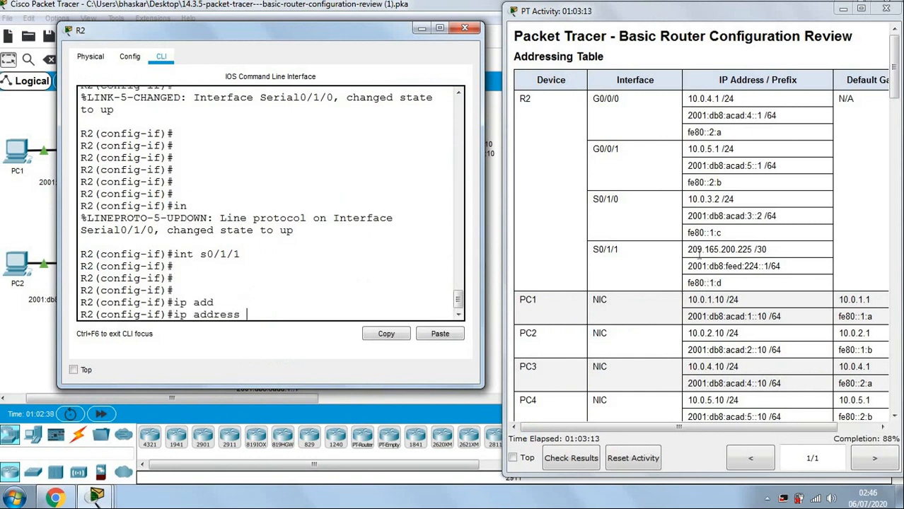
{"action": "left_click_drag", "start_coordinate": [687, 249], "coordinate": [757, 249]}
{"action": "key", "text": "ctrl+c"}
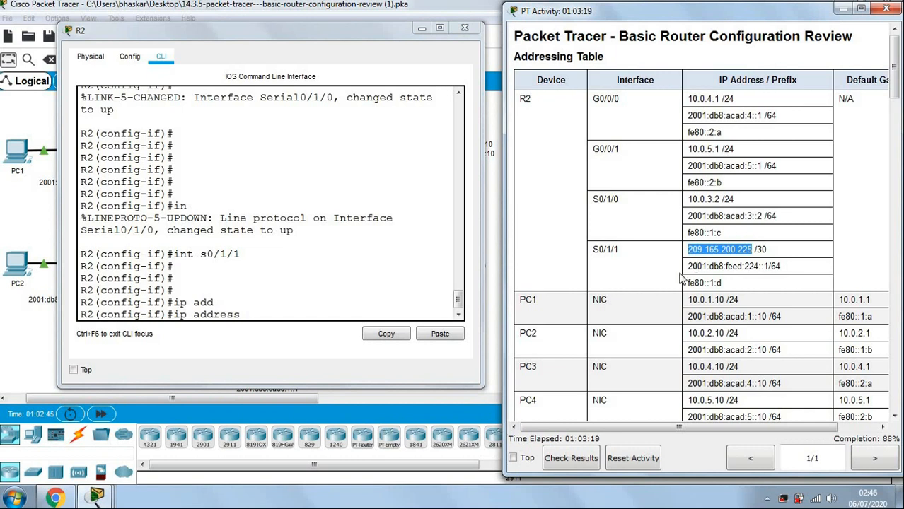
{"action": "left_click", "coordinate": [303, 315]}
{"action": "left_click", "coordinate": [434, 334]}
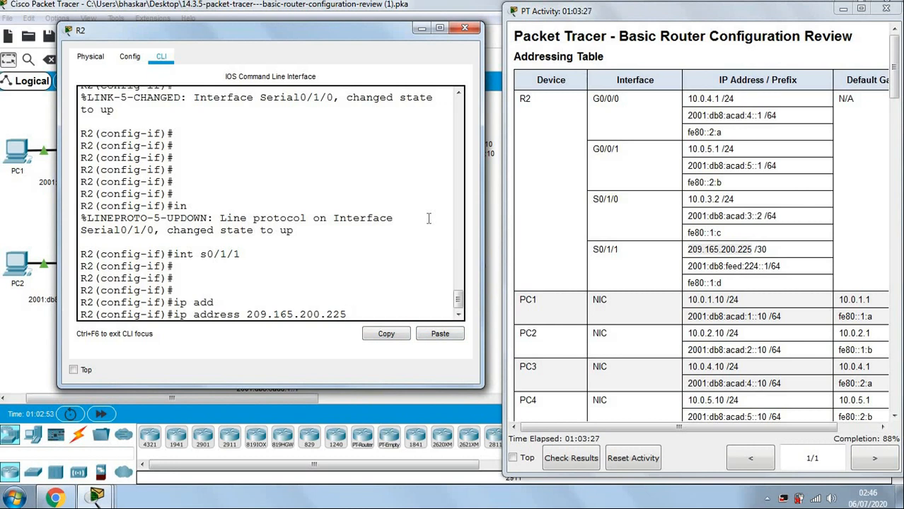
{"action": "type", "text": "255.255.255.252"}
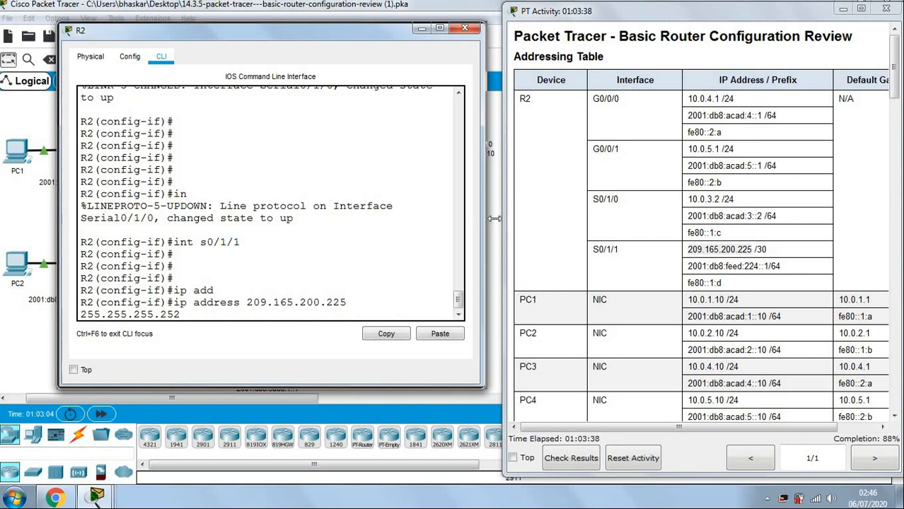
{"action": "left_click_drag", "start_coordinate": [494, 219], "coordinate": [498, 219]}
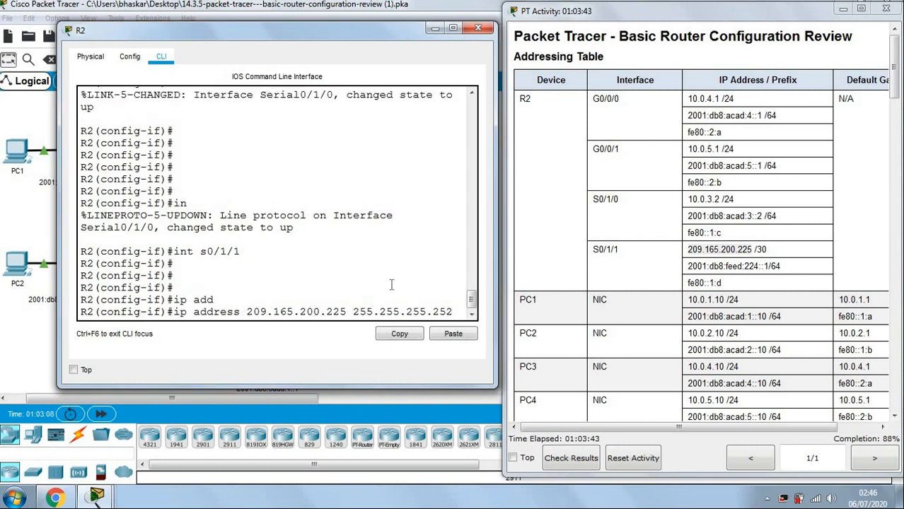
{"action": "key", "text": "Return"}
{"action": "key", "text": "Return"}
{"action": "key", "text": "Return"}
{"action": "key", "text": "Return"}
{"action": "key", "text": "Return"}
Give S0/1/1 the description Connect with Internet.
{"action": "type", "text": "des"}
{"action": "key", "text": "Tab"}
{"action": "type", "text": "Connect with"}
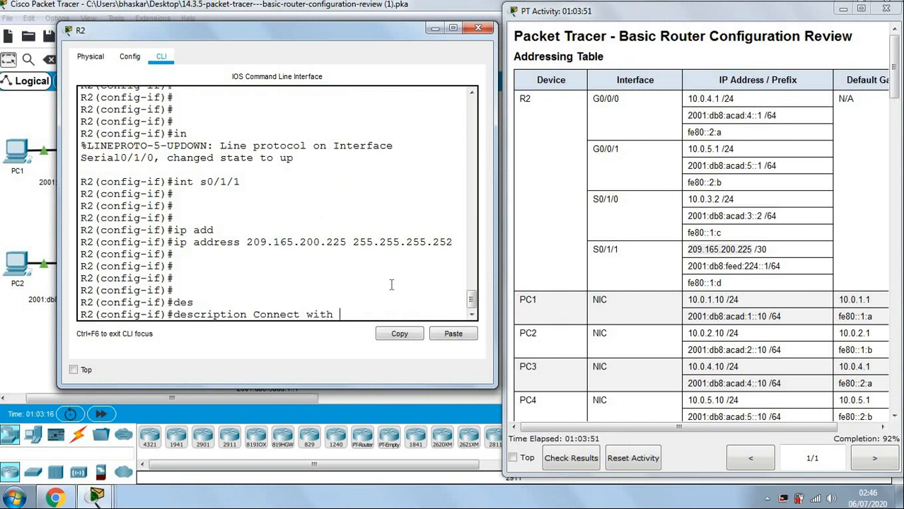
{"action": "type", "text": " Internet"}
{"action": "key", "text": "Return"}
{"action": "key", "text": "Return"}
{"action": "key", "text": "Return"}
{"action": "key", "text": "Return"}
{"action": "key", "text": "Return"}
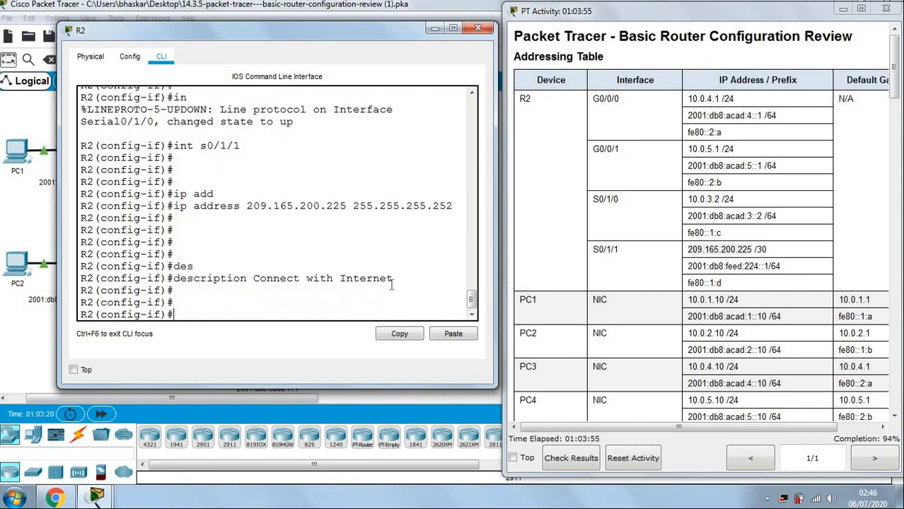
Assign S0/1/1 the IPv6 global address 2001:db8:feed:224::1/64.
{"action": "type", "text": "ipv"}
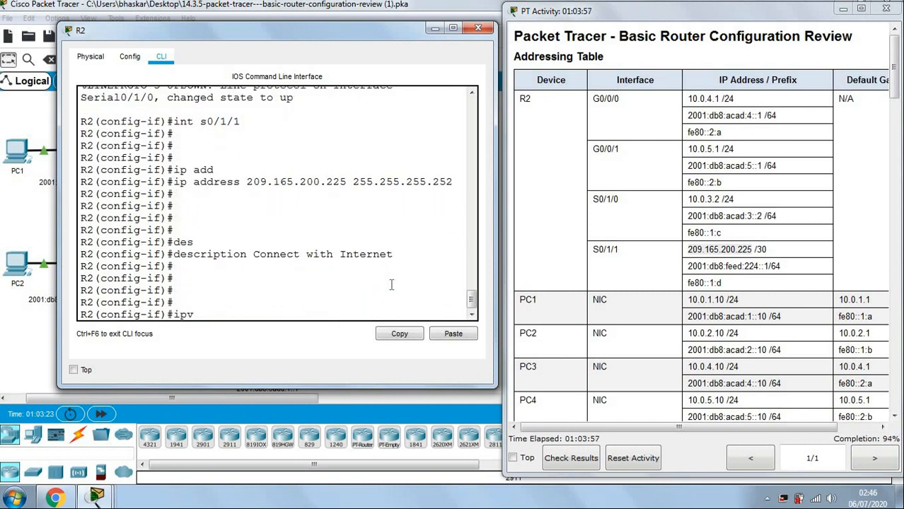
{"action": "key", "text": "Tab"}
{"action": "type", "text": "add"}
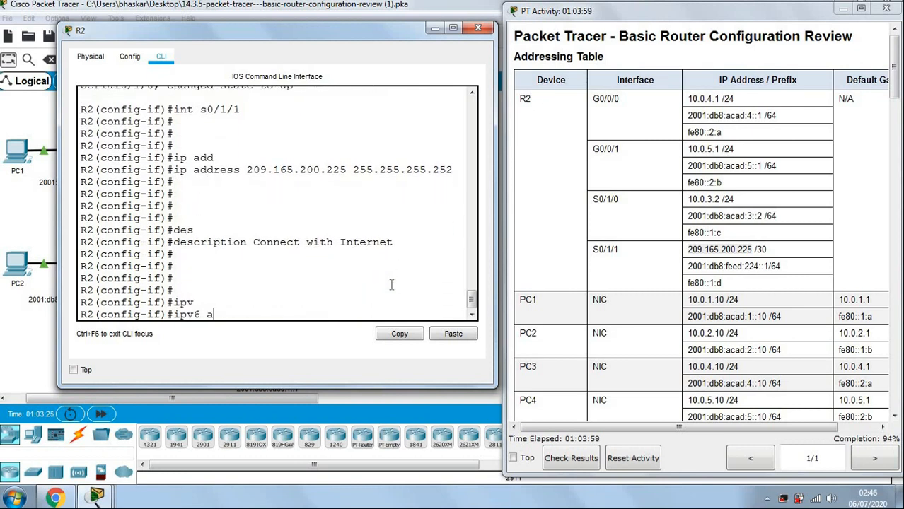
{"action": "key", "text": "Tab"}
{"action": "left_click_drag", "start_coordinate": [687, 266], "coordinate": [785, 264]}
{"action": "key", "text": "ctrl+c"}
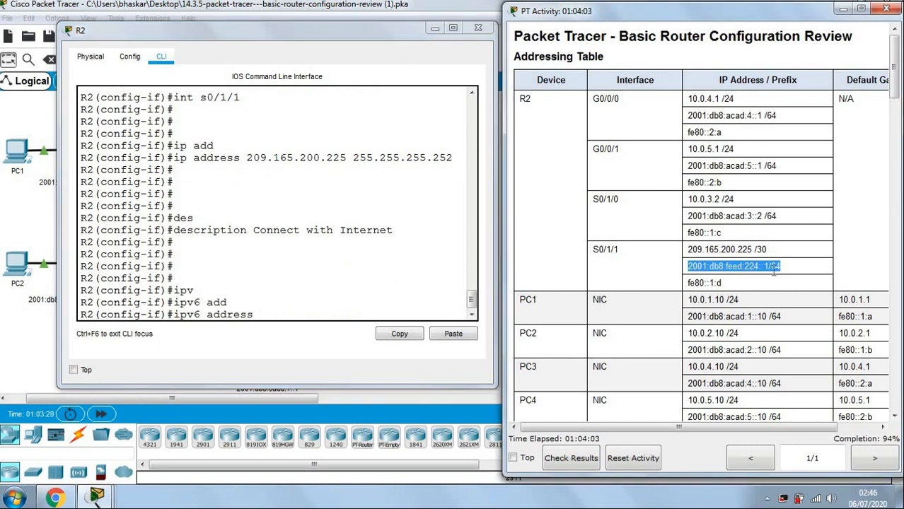
{"action": "left_click", "coordinate": [346, 320]}
{"action": "left_click", "coordinate": [440, 329]}
{"action": "key", "text": "Return"}
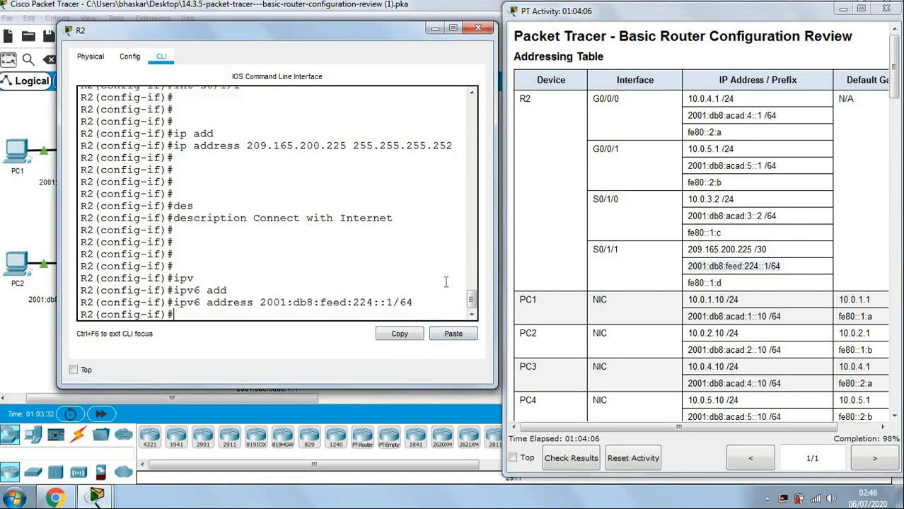
{"action": "key", "text": "Return"}
Set fe80::1:d as S0/1/1's IPv6 link-local address.
{"action": "type", "text": "ipv6 a"}
{"action": "key", "text": "Tab"}
{"action": "type", "text": "add"}
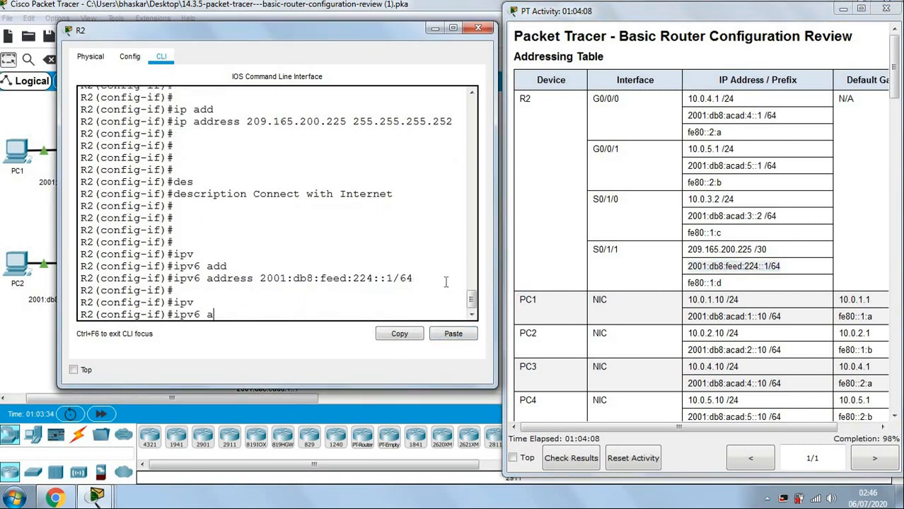
{"action": "key", "text": "Tab"}
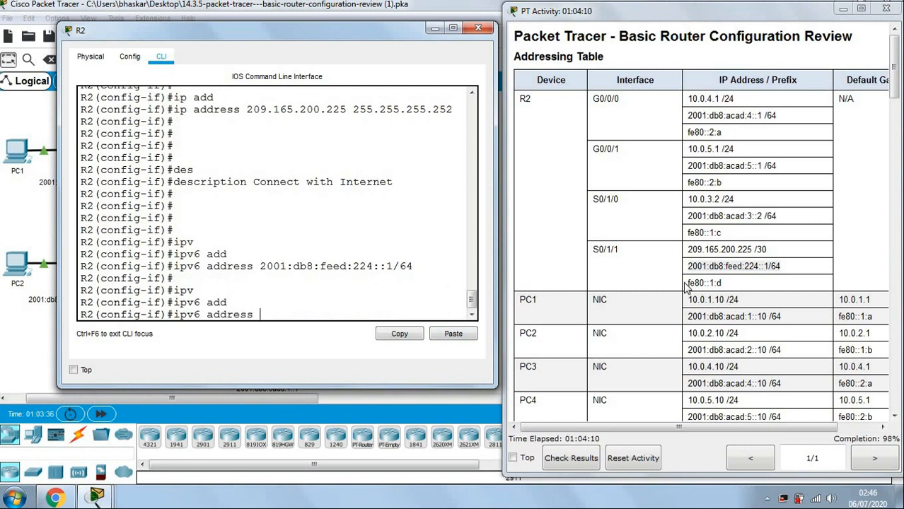
{"action": "left_click_drag", "start_coordinate": [687, 283], "coordinate": [728, 282]}
{"action": "key", "text": "ctrl+c"}
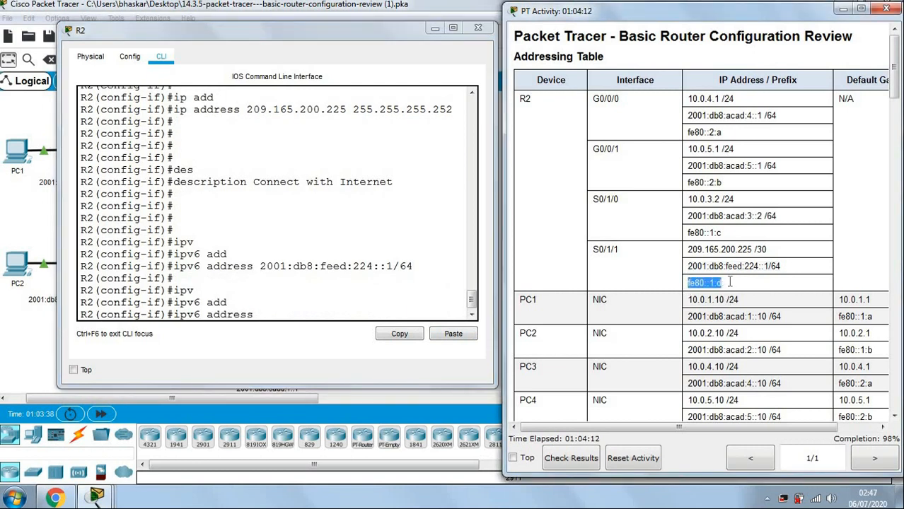
{"action": "left_click", "coordinate": [377, 314]}
{"action": "left_click", "coordinate": [454, 333]}
{"action": "type", "text": "l"}
{"action": "key", "text": "Tab"}
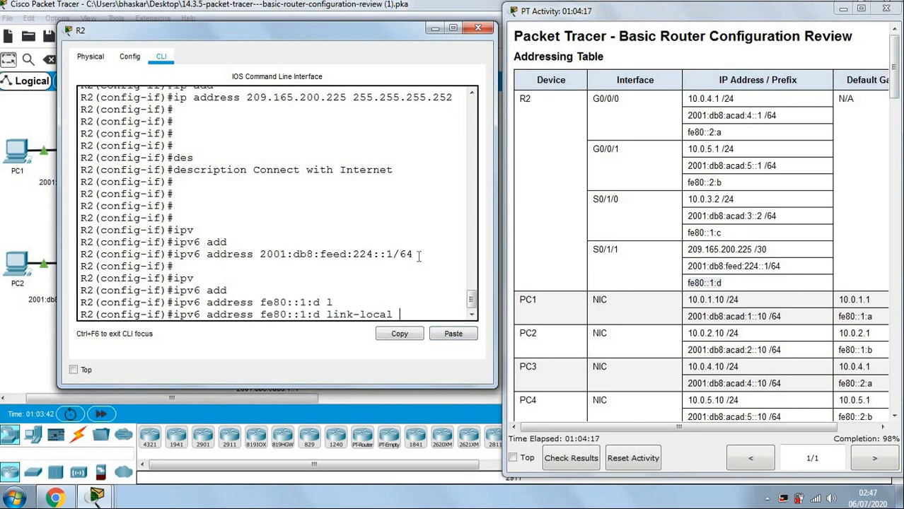
{"action": "key", "text": "Return"}
{"action": "key", "text": "Return"}
{"action": "key", "text": "Return"}
{"action": "key", "text": "Return"}
{"action": "key", "text": "Return"}
Enable S0/1/1 with no shutdown, review the save-configuration task, and leave interface configuration.
{"action": "type", "text": "no "}
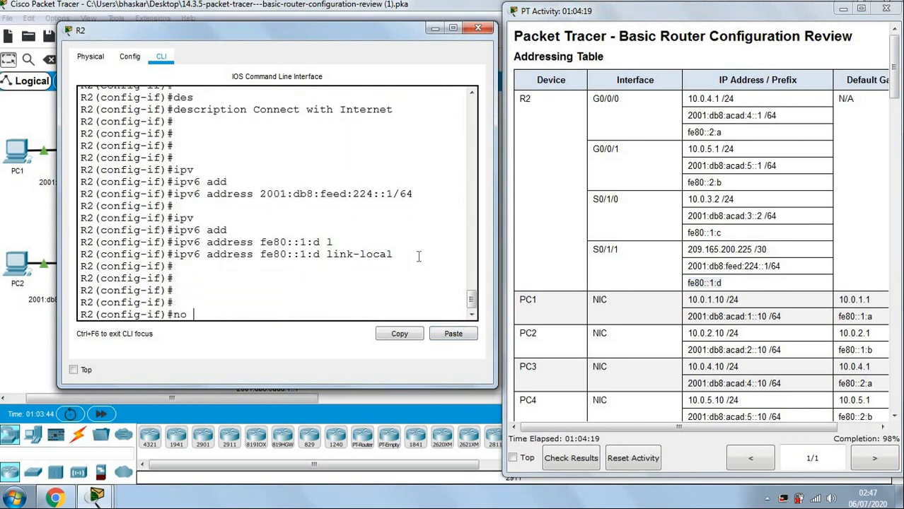
{"action": "type", "text": "sh"}
{"action": "key", "text": "Tab"}
{"action": "key", "text": "Return"}
{"action": "key", "text": "Return"}
{"action": "key", "text": "Return"}
{"action": "key", "text": "Return"}
{"action": "key", "text": "Return"}
{"action": "key", "text": "Return"}
{"action": "key", "text": "Return"}
{"action": "key", "text": "Return"}
{"action": "key", "text": "Return"}
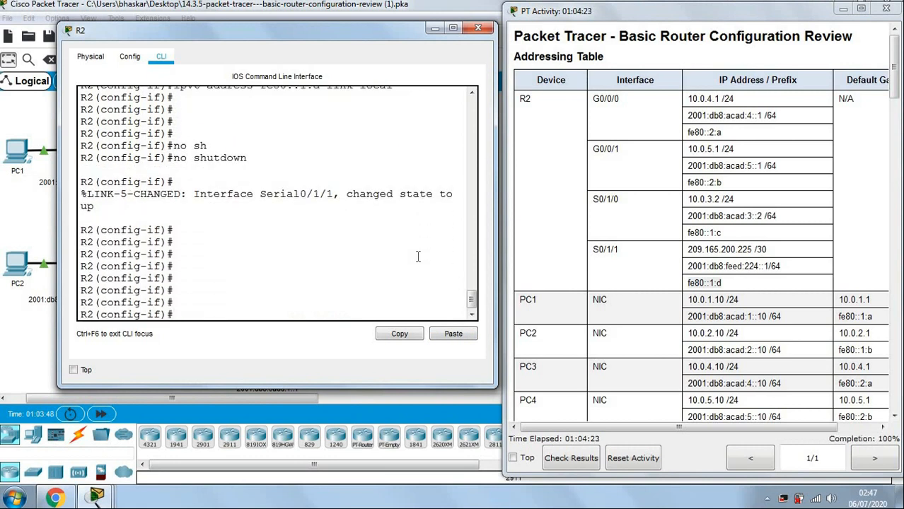
{"action": "left_click", "coordinate": [673, 248]}
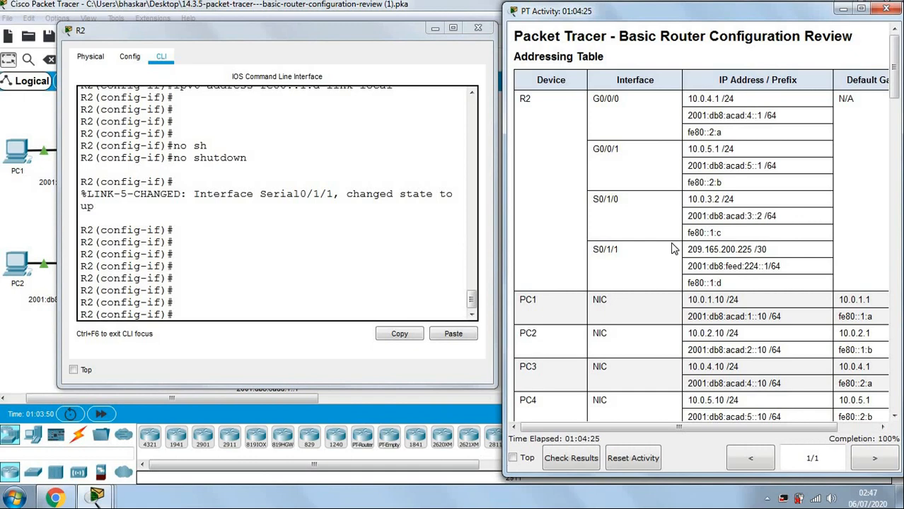
{"action": "scroll", "coordinate": [673, 248], "scroll_direction": "down", "scroll_amount": 20}
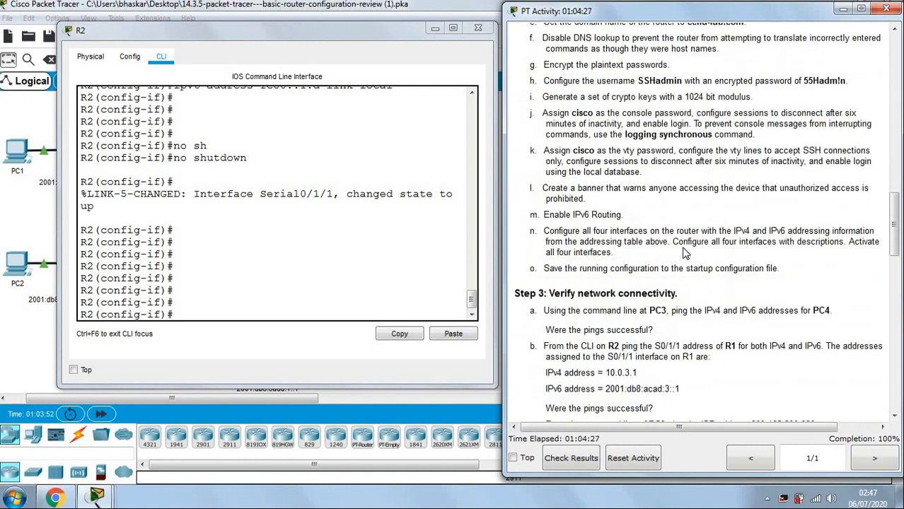
{"action": "left_click", "coordinate": [357, 264]}
{"action": "key", "text": "Return"}
{"action": "key", "text": "Return"}
{"action": "key", "text": "Return"}
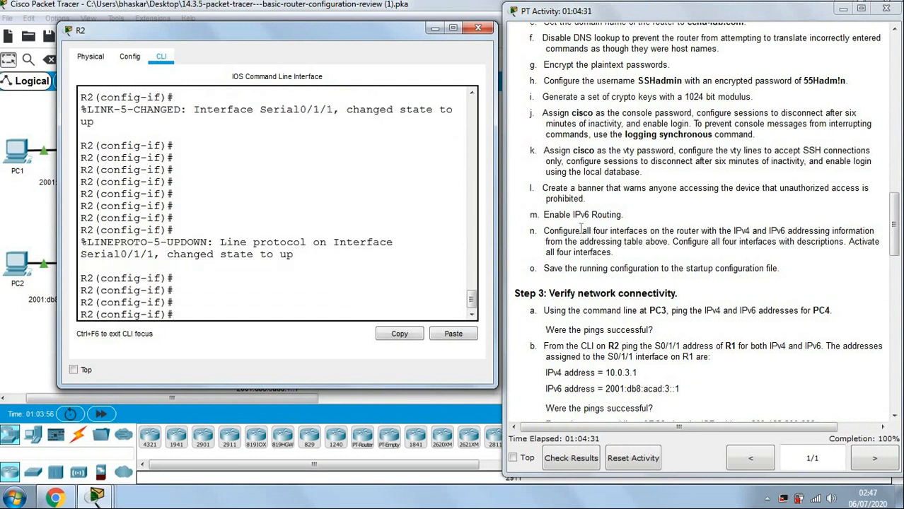
{"action": "left_click_drag", "start_coordinate": [544, 268], "coordinate": [817, 266]}
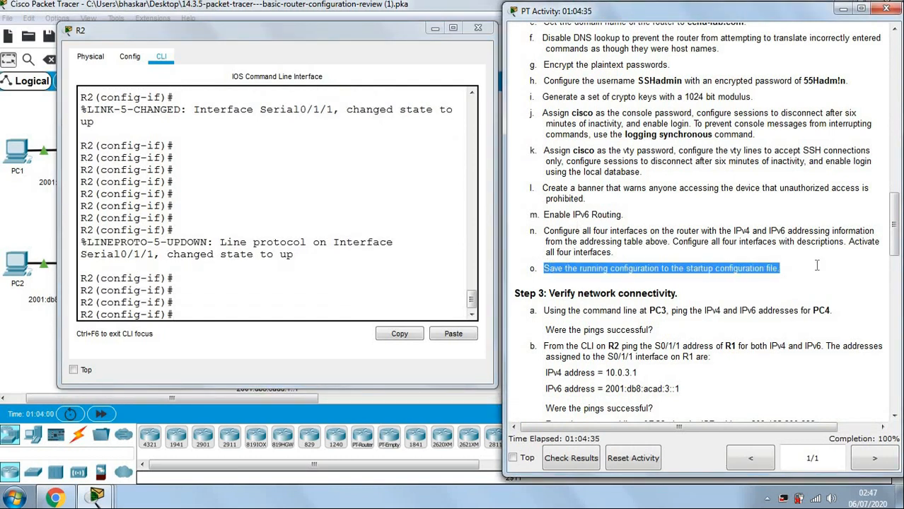
{"action": "left_click", "coordinate": [281, 312]}
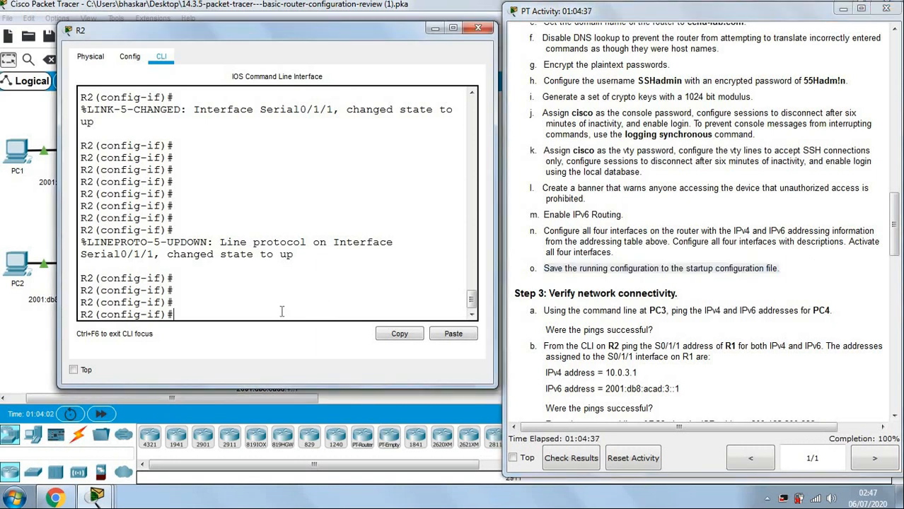
{"action": "type", "text": "!"}
{"action": "key", "text": "ctrl+z"}
Return to R2# and save the running configuration to startup with wr.
{"action": "key", "text": "Return"}
{"action": "key", "text": "Return"}
{"action": "key", "text": "Return"}
{"action": "key", "text": "Return"}
{"action": "key", "text": "Return"}
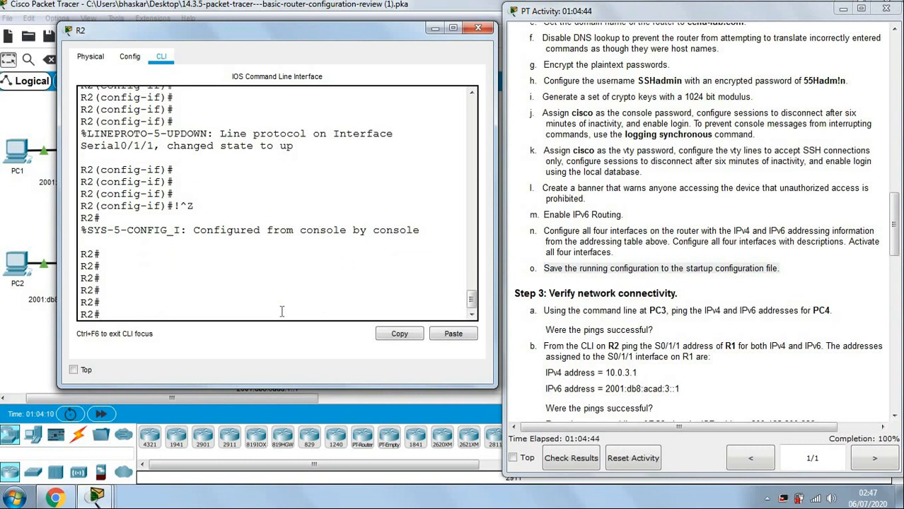
{"action": "type", "text": "conf t"}
{"action": "key", "text": "Return"}
{"action": "key", "text": "Return"}
{"action": "key", "text": "Return"}
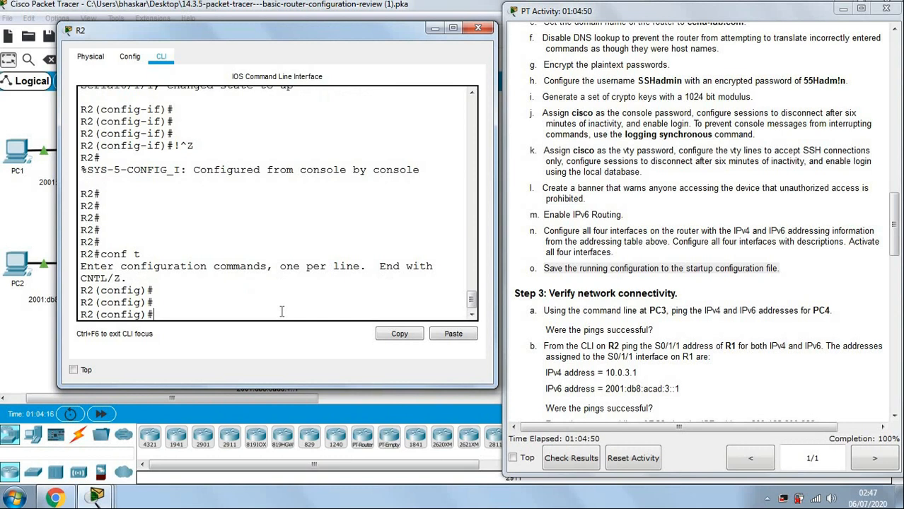
{"action": "key", "text": "ctrl+z"}
{"action": "key", "text": "Return"}
{"action": "key", "text": "Return"}
{"action": "key", "text": "Return"}
{"action": "key", "text": "Return"}
{"action": "key", "text": "Return"}
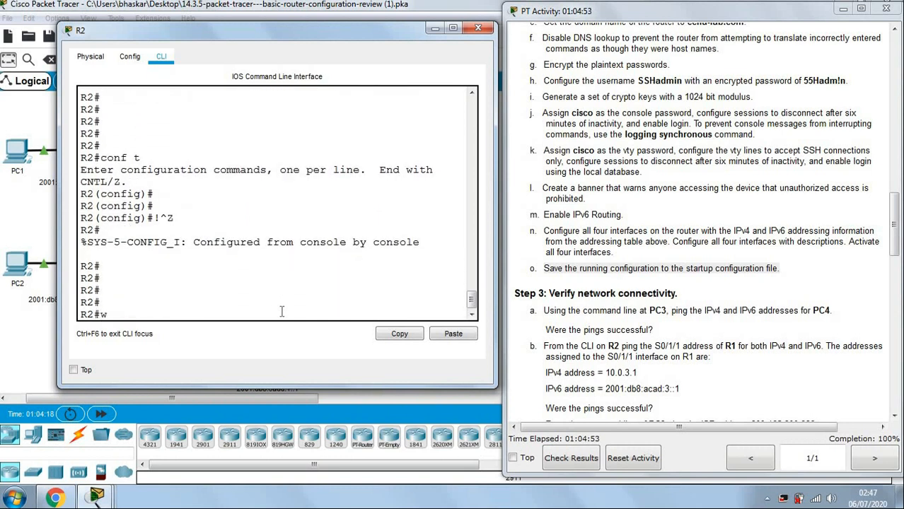
{"action": "type", "text": "wr"}
{"action": "key", "text": "Return"}
{"action": "key", "text": "Return"}
{"action": "key", "text": "Return"}
{"action": "key", "text": "Return"}
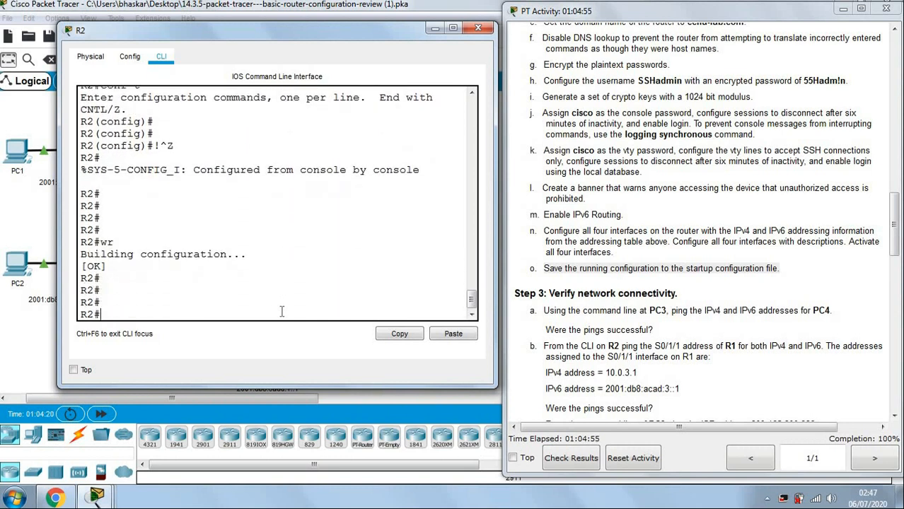
Close R2's command line window to reveal the topology.
{"action": "left_click_drag", "start_coordinate": [102, 243], "coordinate": [123, 242]}
{"action": "left_click", "coordinate": [162, 290]}
{"action": "left_click", "coordinate": [622, 240]}
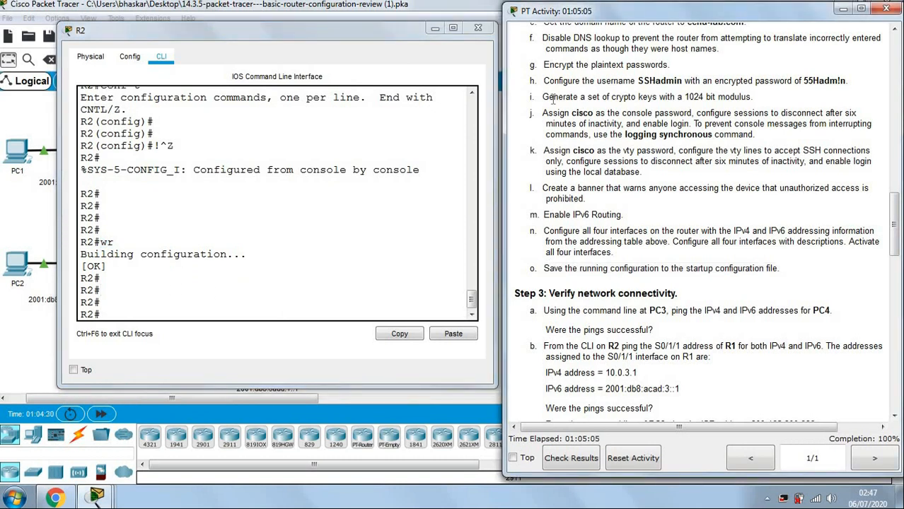
{"action": "left_click", "coordinate": [478, 27]}
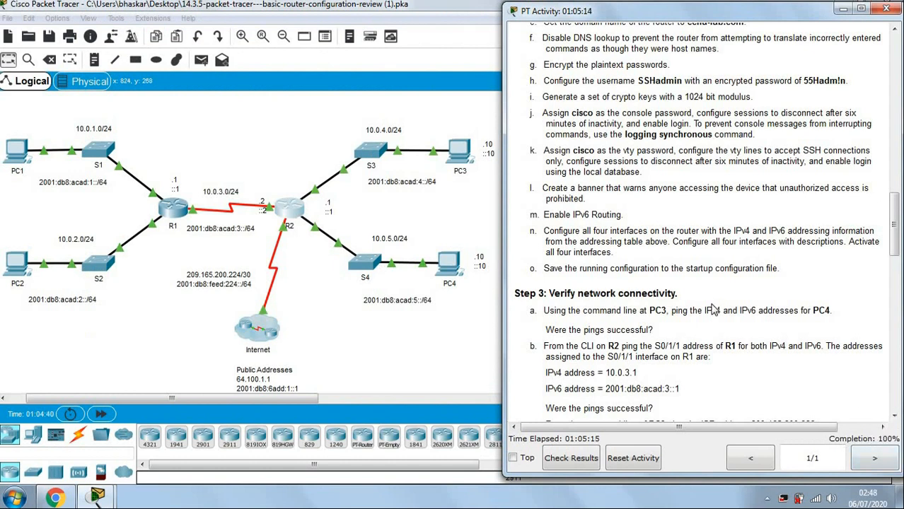
{"action": "scroll", "coordinate": [713, 308], "scroll_direction": "up", "scroll_amount": 3}
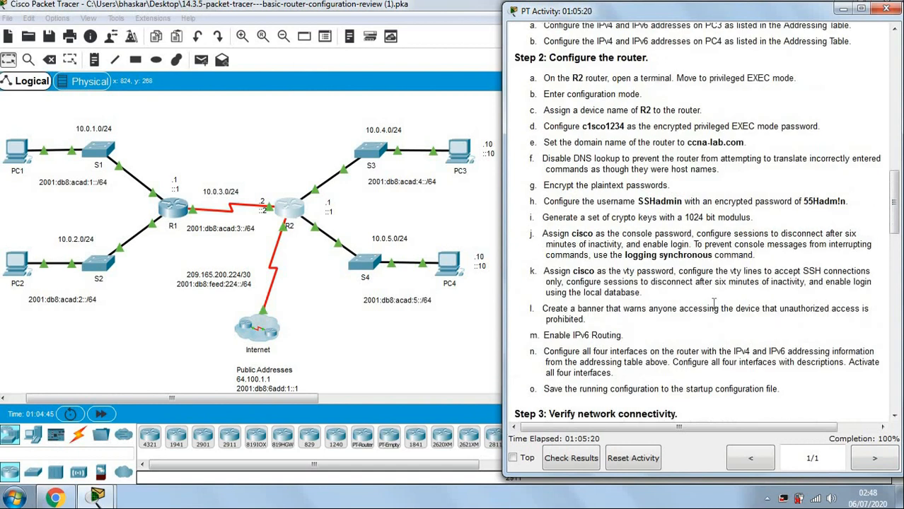
{"action": "scroll", "coordinate": [712, 302], "scroll_direction": "down", "scroll_amount": 7}
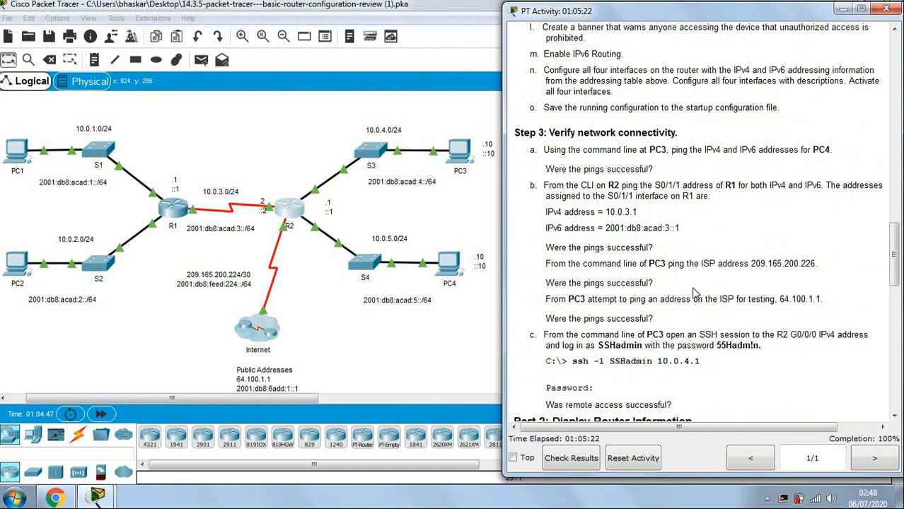
{"action": "scroll", "coordinate": [691, 263], "scroll_direction": "down", "scroll_amount": 2}
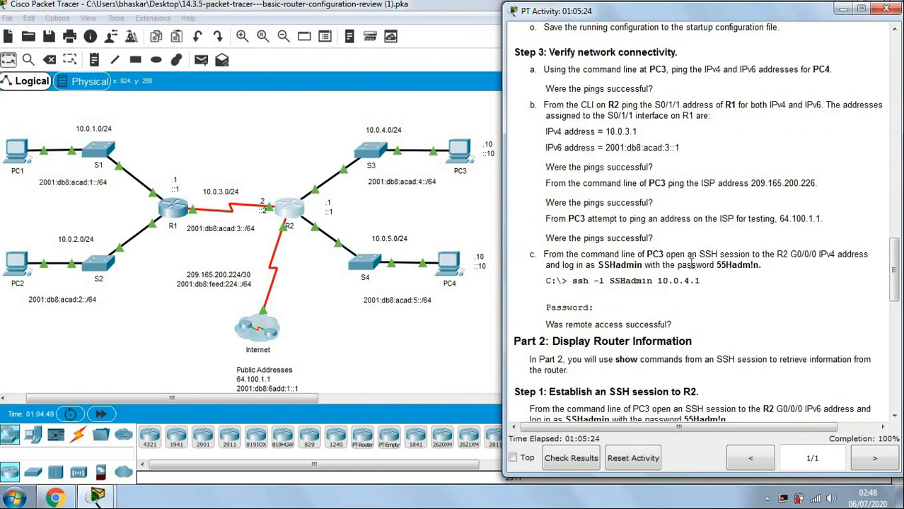
{"action": "scroll", "coordinate": [691, 263], "scroll_direction": "up", "scroll_amount": 1}
{"action": "left_click_drag", "start_coordinate": [549, 93], "coordinate": [678, 92]}
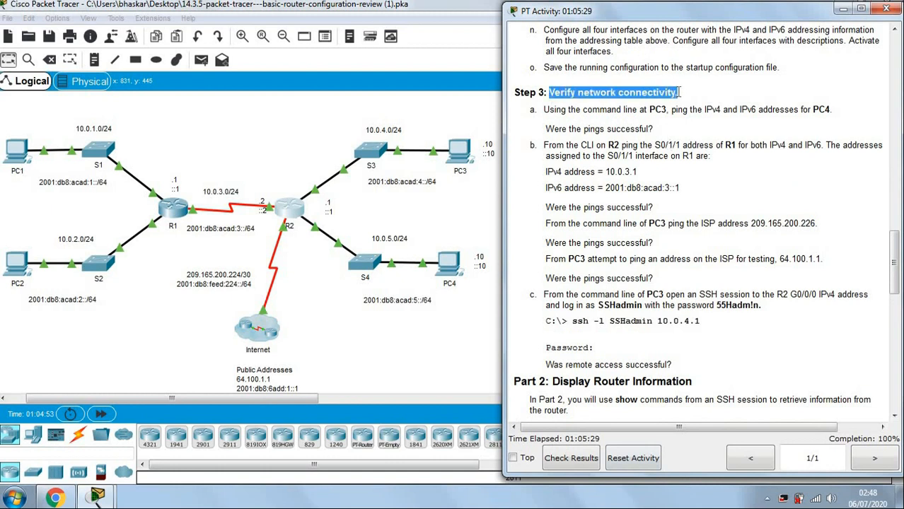
{"action": "left_click", "coordinate": [681, 191]}
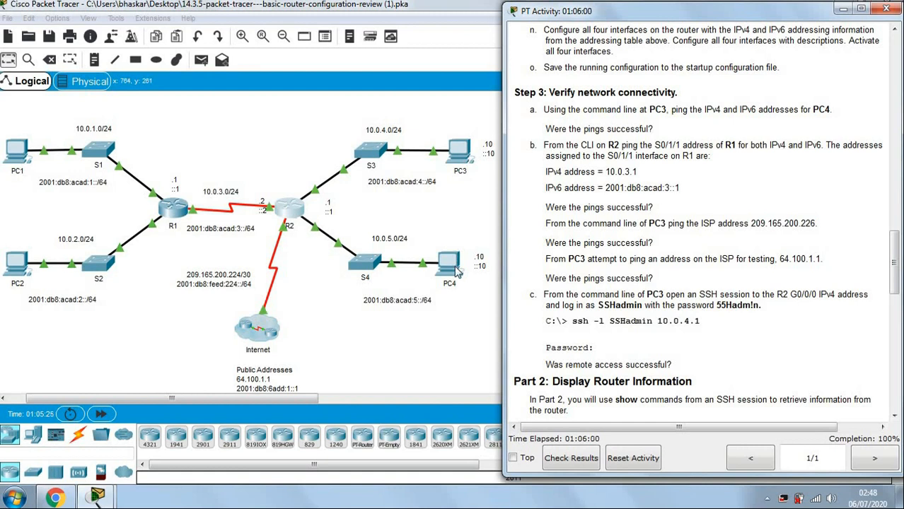
Open PC3's Command Prompt and review step 3a of the instructions.
{"action": "left_click", "coordinate": [450, 158]}
{"action": "left_click_drag", "start_coordinate": [292, 89], "coordinate": [118, 21]}
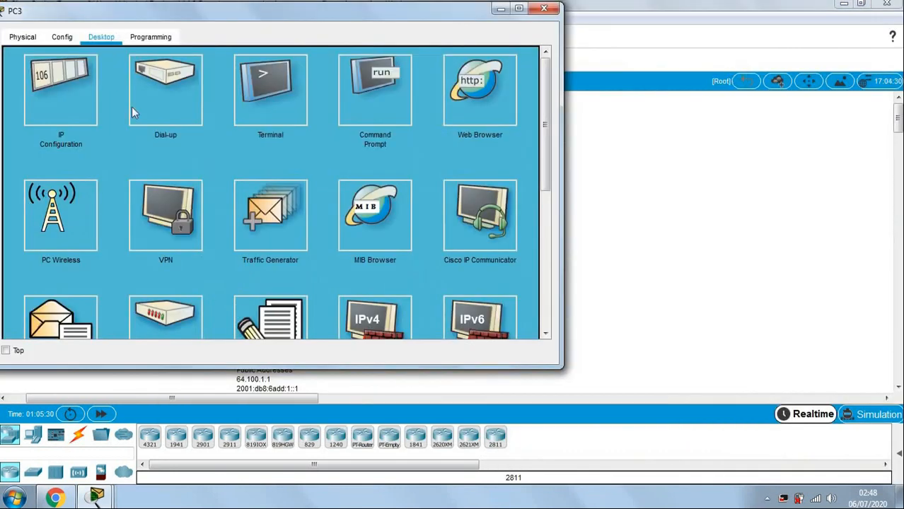
{"action": "left_click", "coordinate": [363, 108]}
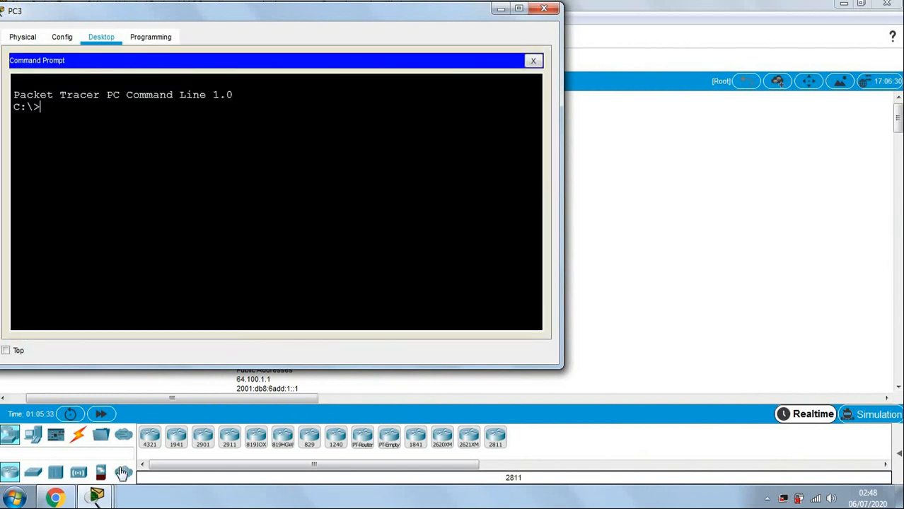
{"action": "mouse_move", "coordinate": [106, 499]}
{"action": "left_click", "coordinate": [119, 445]}
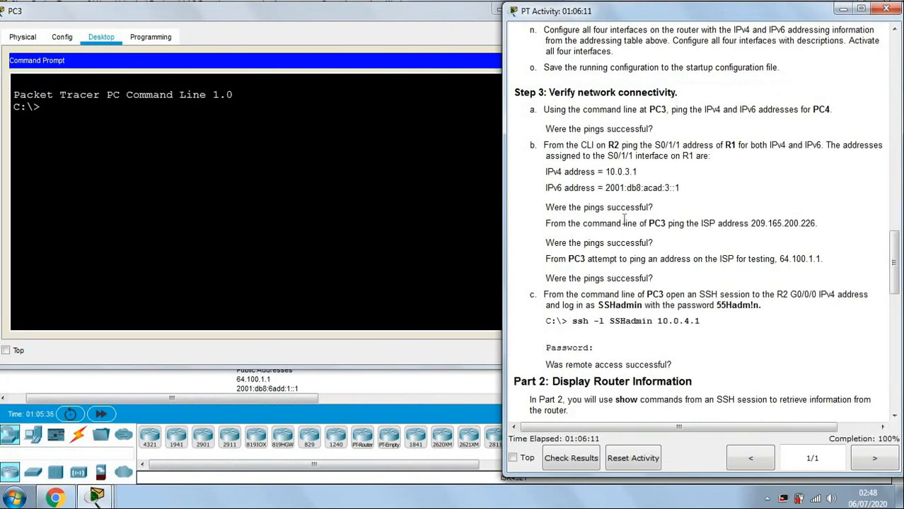
{"action": "left_click_drag", "start_coordinate": [589, 111], "coordinate": [833, 108]}
{"action": "left_click", "coordinate": [702, 110]}
Copy PC4's IPv4 address 10.0.5.10 from its IP Configuration.
{"action": "left_click", "coordinate": [148, 379]}
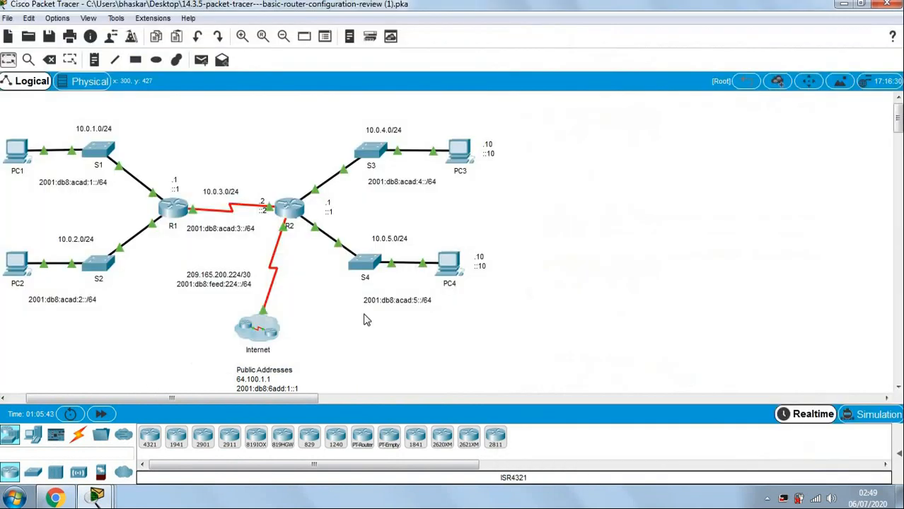
{"action": "left_click", "coordinate": [449, 263]}
{"action": "left_click", "coordinate": [205, 151]}
{"action": "left_click_drag", "start_coordinate": [403, 145], "coordinate": [345, 147]}
{"action": "key", "text": "ctrl+c"}
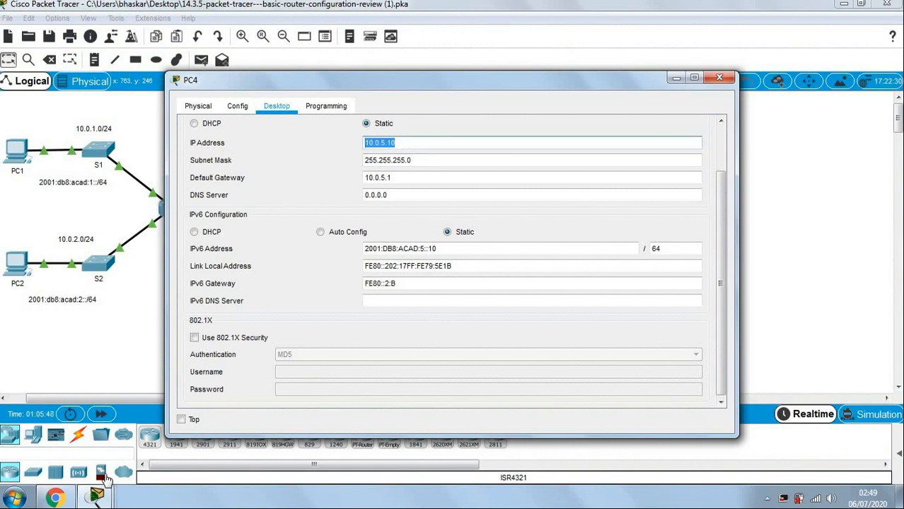
Ping 10.0.5.10 from PC3's Command Prompt.
{"action": "left_click", "coordinate": [96, 496]}
{"action": "left_click", "coordinate": [382, 429]}
{"action": "right_click", "coordinate": [154, 138]}
{"action": "left_click", "coordinate": [116, 156]}
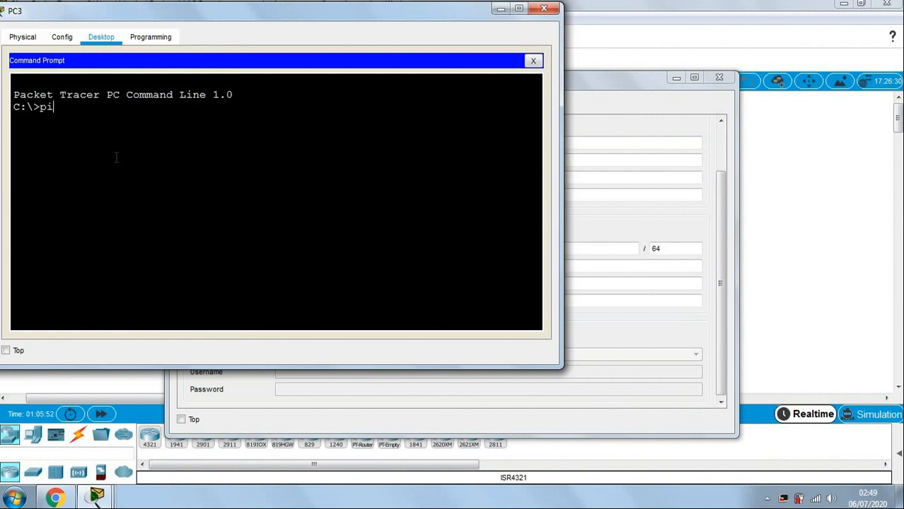
{"action": "type", "text": "ping"}
{"action": "right_click", "coordinate": [116, 157]}
{"action": "left_click", "coordinate": [138, 182]}
{"action": "key", "text": "Return"}
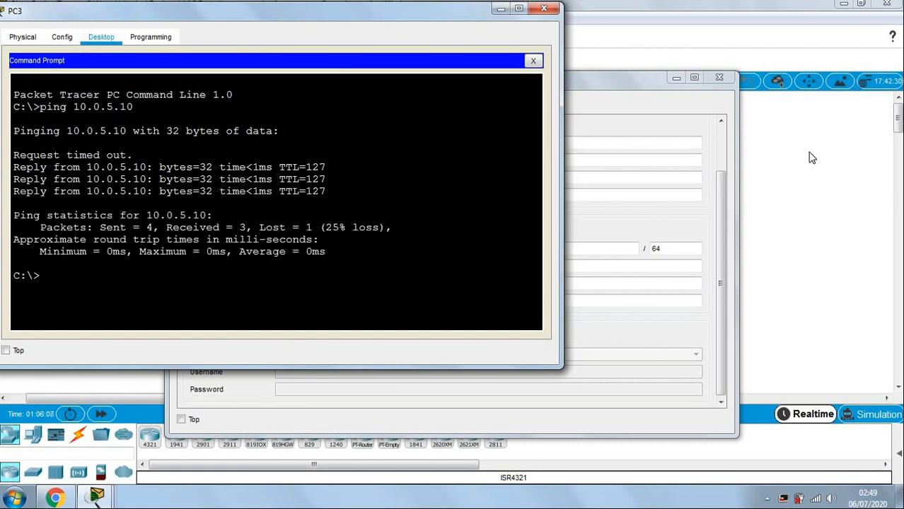
Ping PC4's IPv6 address 2001:DB8:ACAD:5::10 from PC3, then close PC4's window.
{"action": "left_click", "coordinate": [615, 89]}
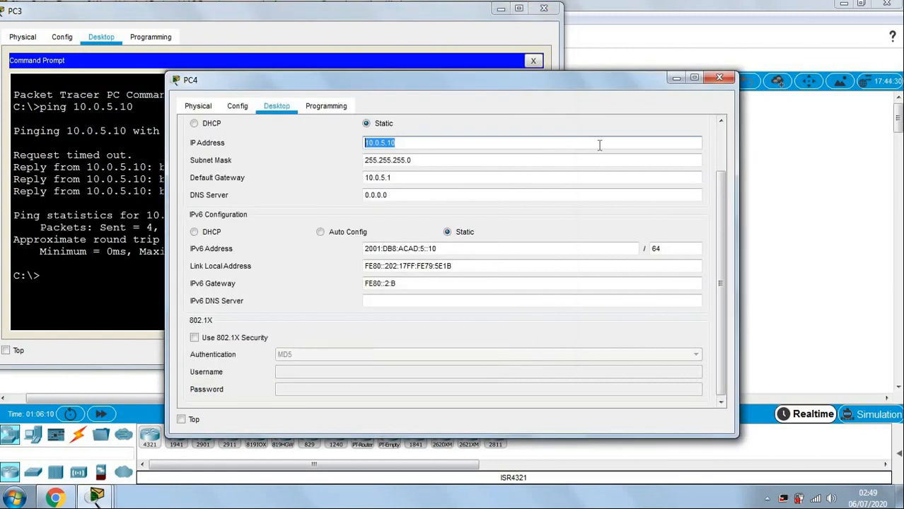
{"action": "left_click_drag", "start_coordinate": [437, 249], "coordinate": [362, 251]}
{"action": "key", "text": "ctrl+c"}
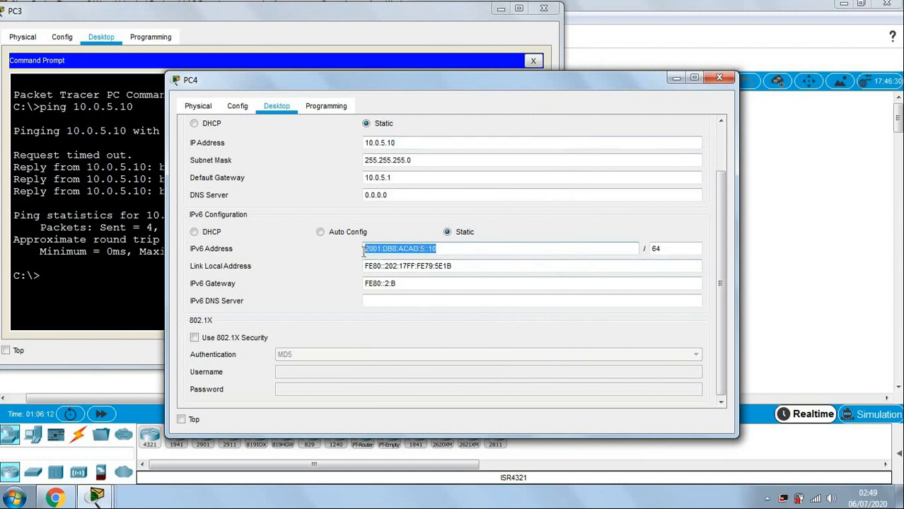
{"action": "left_click", "coordinate": [124, 287]}
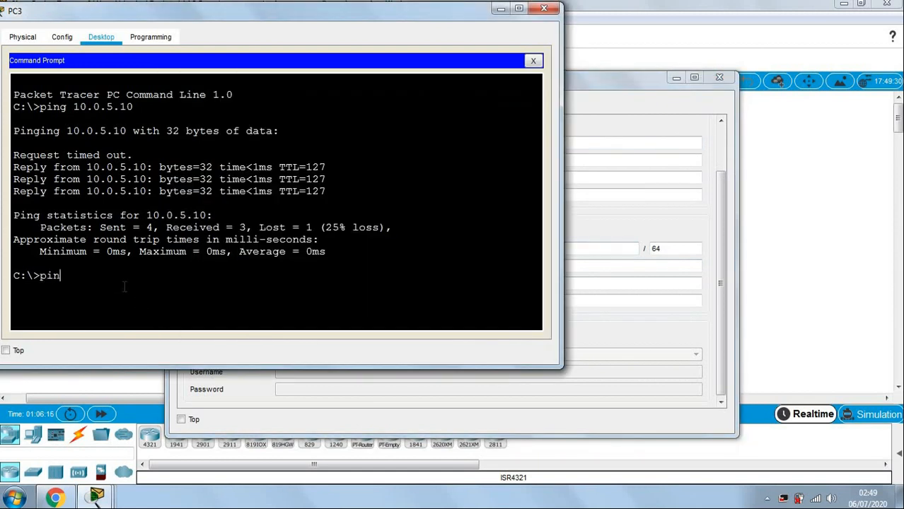
{"action": "right_click", "coordinate": [124, 287]}
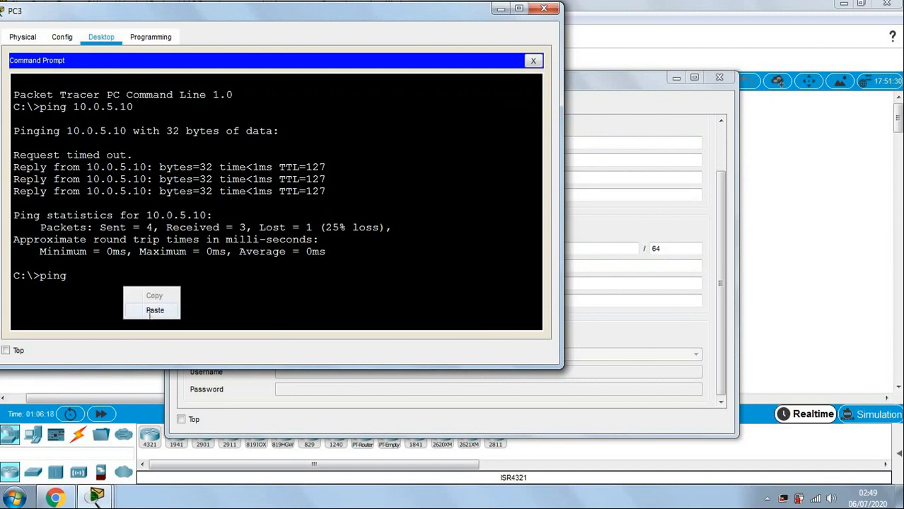
{"action": "left_click", "coordinate": [152, 309]}
{"action": "key", "text": "Return"}
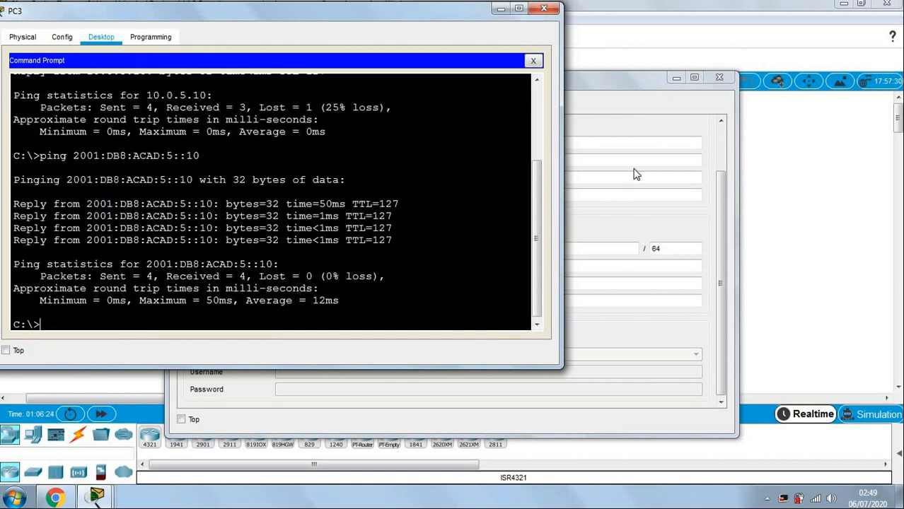
{"action": "left_click", "coordinate": [719, 77]}
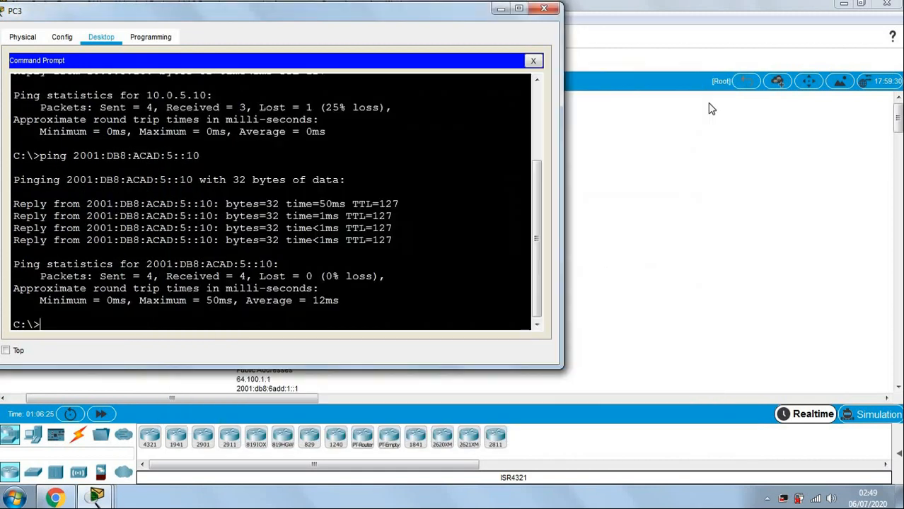
{"action": "left_click", "coordinate": [707, 103]}
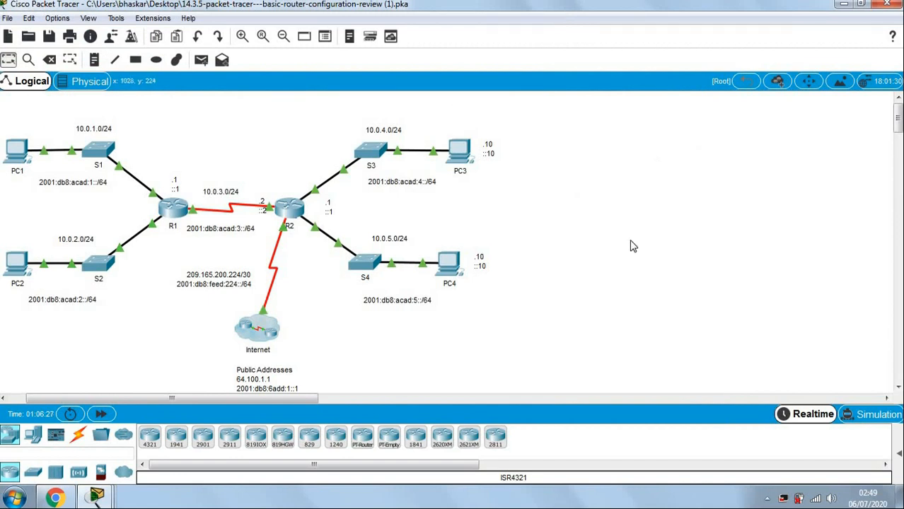
{"action": "mouse_move", "coordinate": [99, 498]}
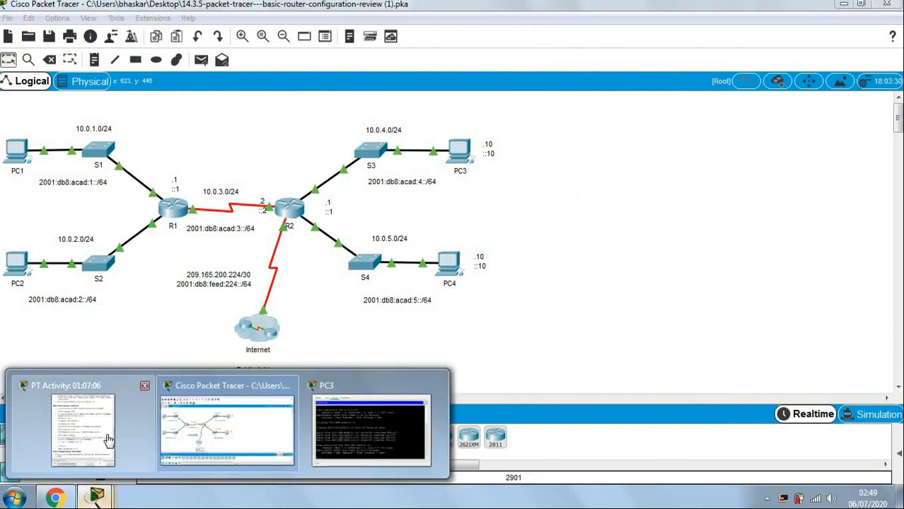
{"action": "left_click", "coordinate": [92, 453]}
{"action": "left_click", "coordinate": [640, 193]}
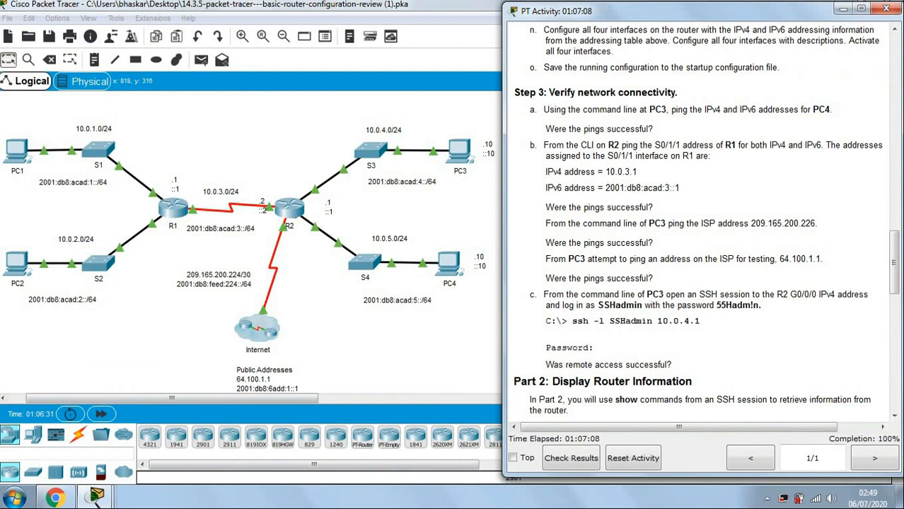
{"action": "left_click_drag", "start_coordinate": [552, 129], "coordinate": [665, 125]}
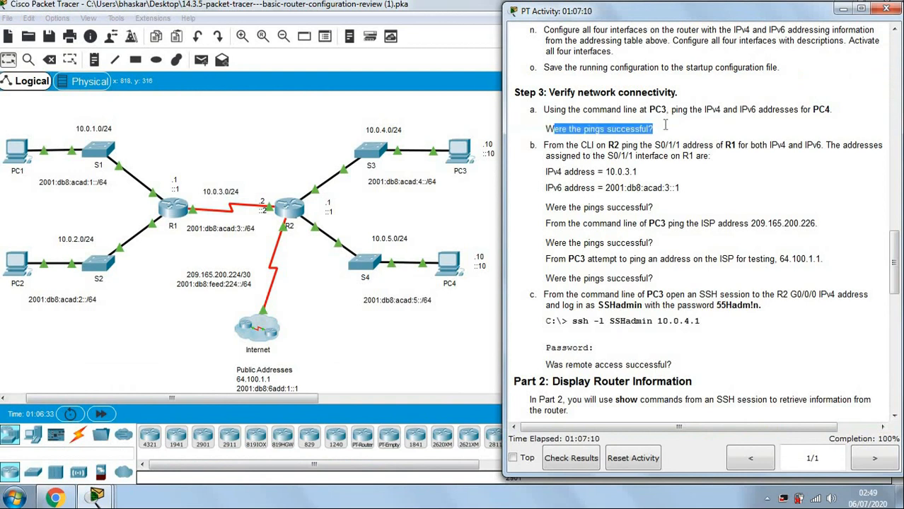
{"action": "left_click", "coordinate": [677, 147]}
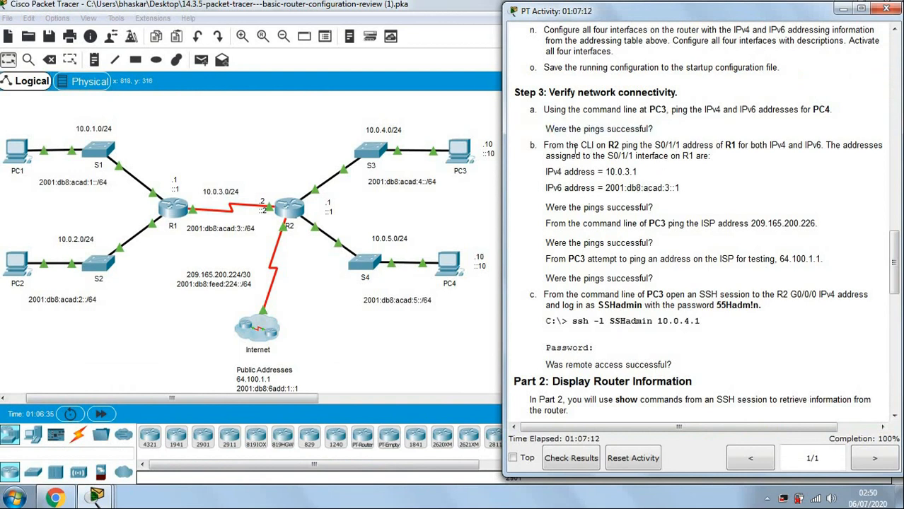
{"action": "left_click_drag", "start_coordinate": [606, 145], "coordinate": [620, 145]}
{"action": "left_click", "coordinate": [728, 159]}
{"action": "left_click", "coordinate": [171, 211]}
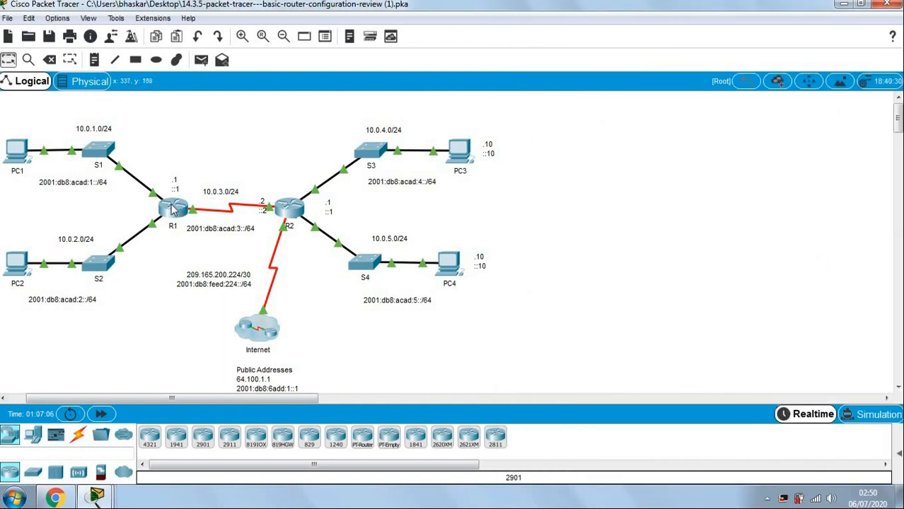
{"action": "left_click", "coordinate": [178, 210]}
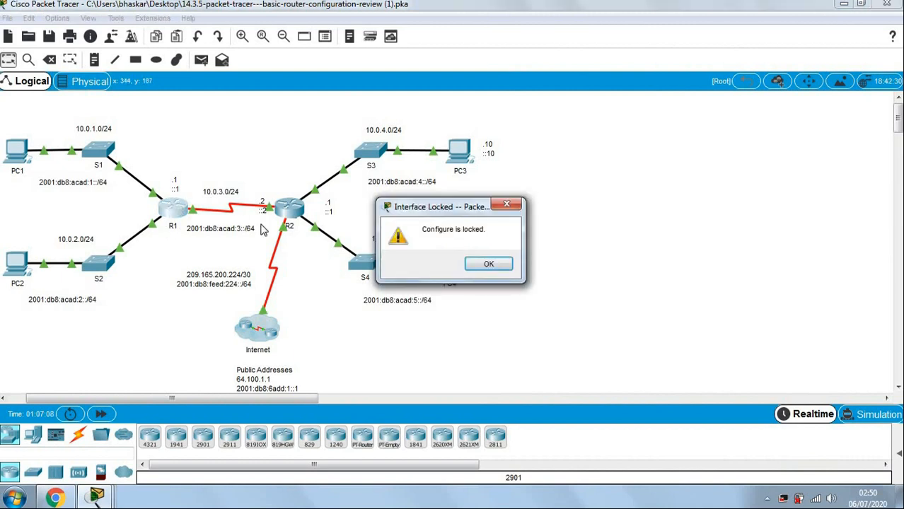
{"action": "left_click", "coordinate": [504, 206]}
{"action": "mouse_move", "coordinate": [96, 497]}
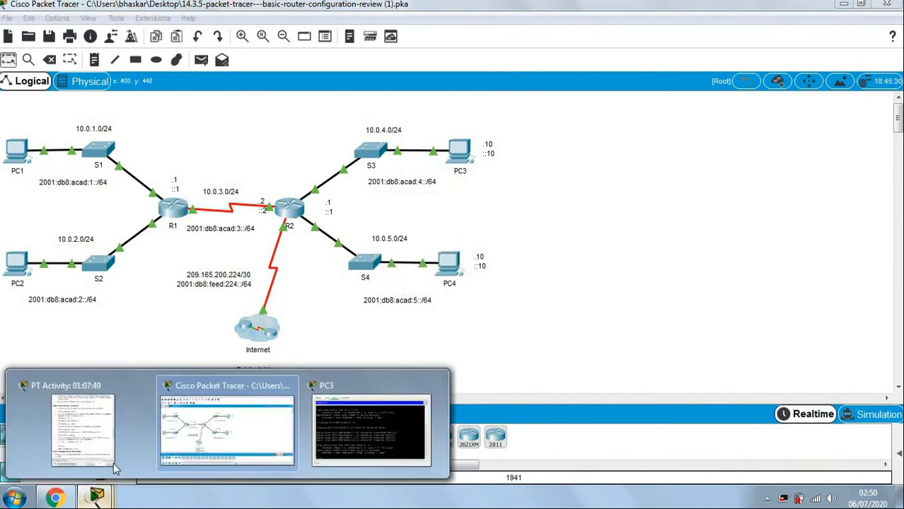
{"action": "left_click", "coordinate": [114, 468]}
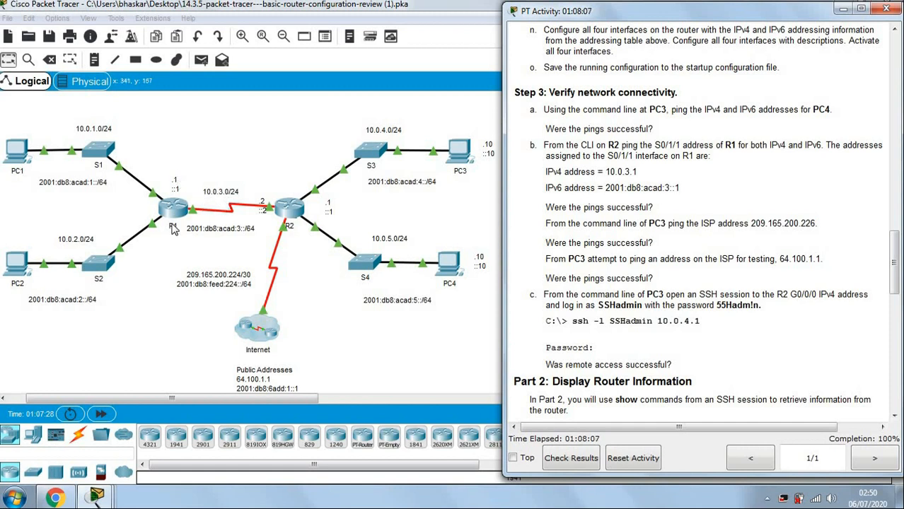
{"action": "left_click", "coordinate": [282, 209]}
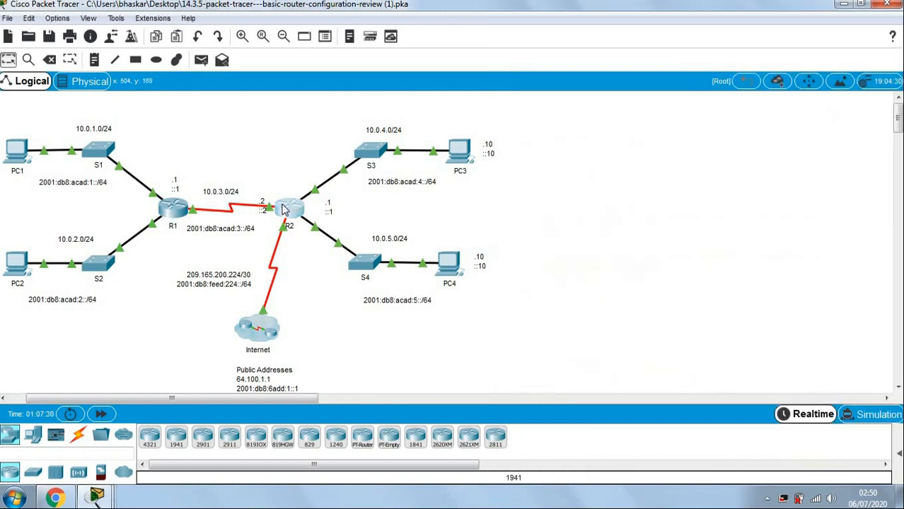
{"action": "left_click", "coordinate": [283, 209]}
Arrange R2's CLI beside the instructions and ping R1 at 10.0.3.1.
{"action": "left_click_drag", "start_coordinate": [373, 88], "coordinate": [200, 55]}
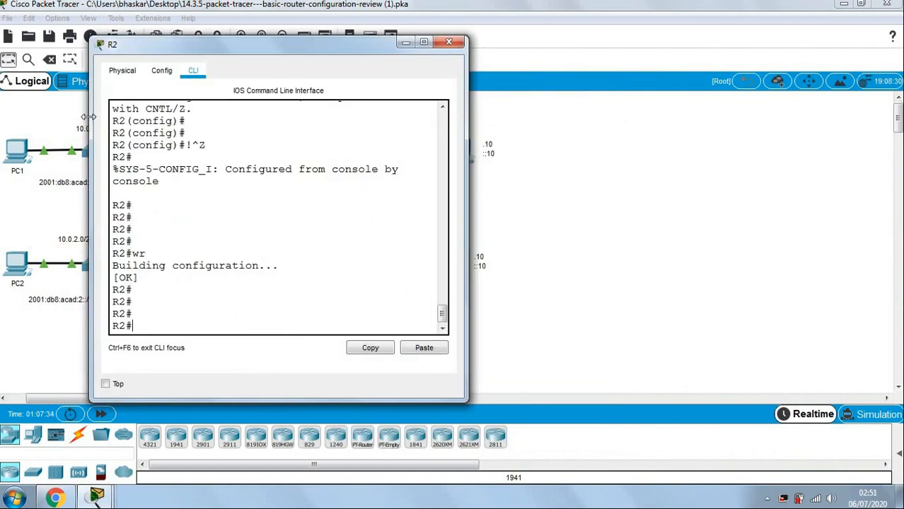
{"action": "left_click_drag", "start_coordinate": [91, 241], "coordinate": [0, 240]}
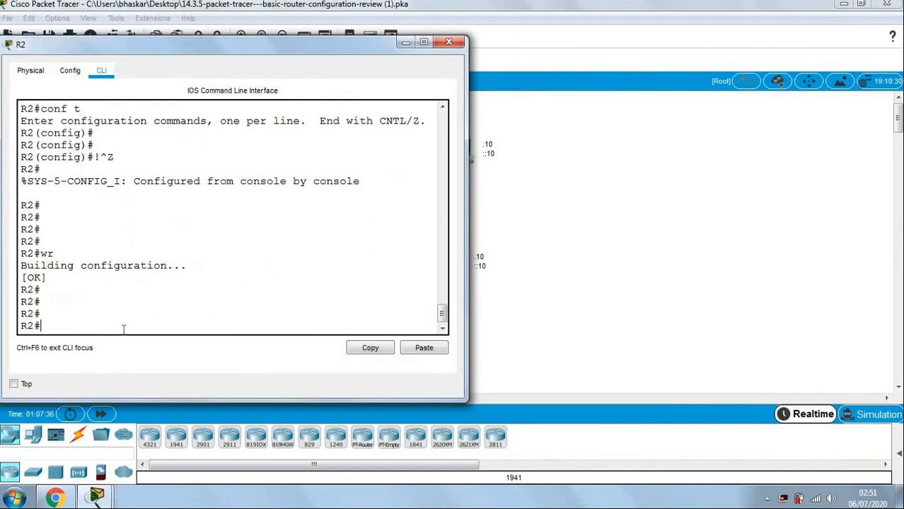
{"action": "key", "text": "Return"}
{"action": "key", "text": "Return"}
{"action": "key", "text": "Return"}
{"action": "key", "text": "Return"}
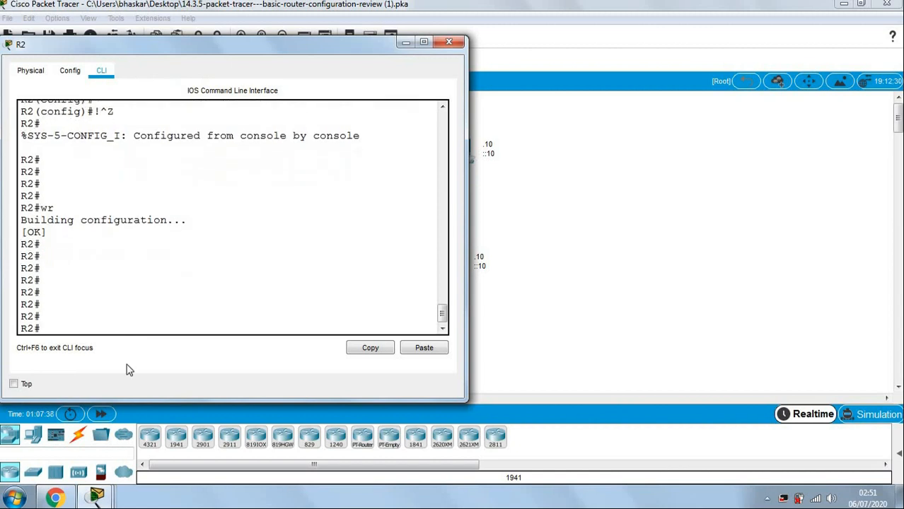
{"action": "mouse_move", "coordinate": [99, 497]}
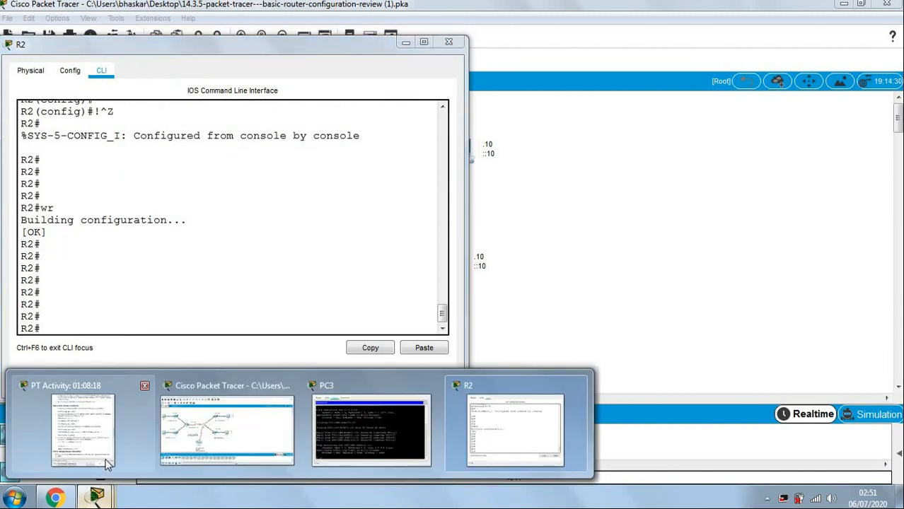
{"action": "left_click", "coordinate": [106, 463]}
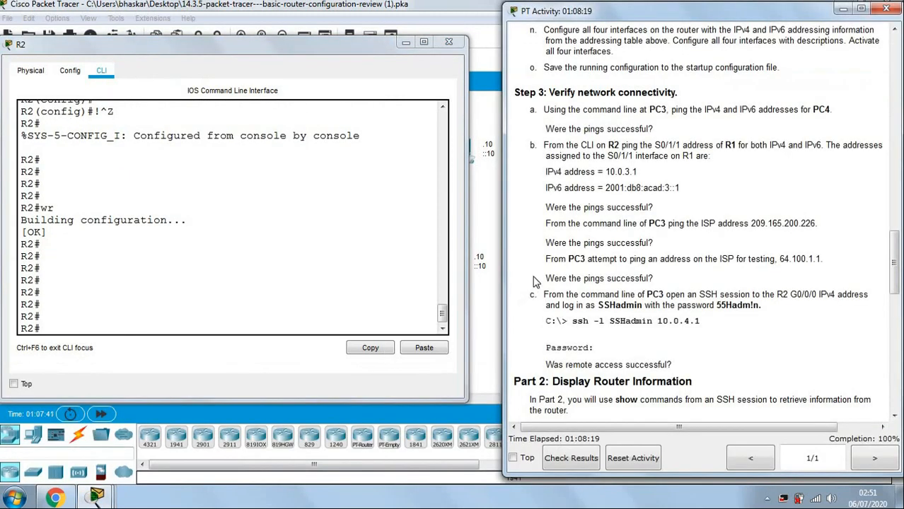
{"action": "left_click", "coordinate": [297, 322]}
{"action": "type", "text": "ping"}
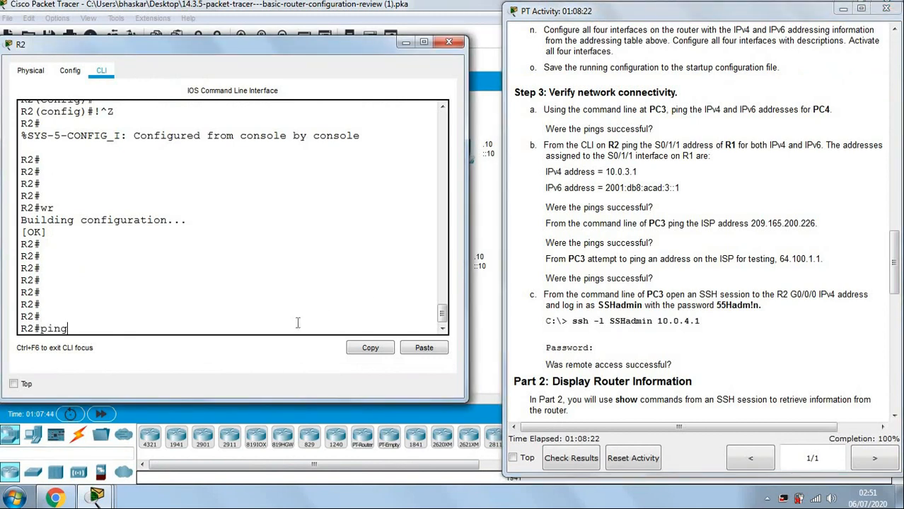
{"action": "type", "text": " 10.0.3.1"}
{"action": "key", "text": "Return"}
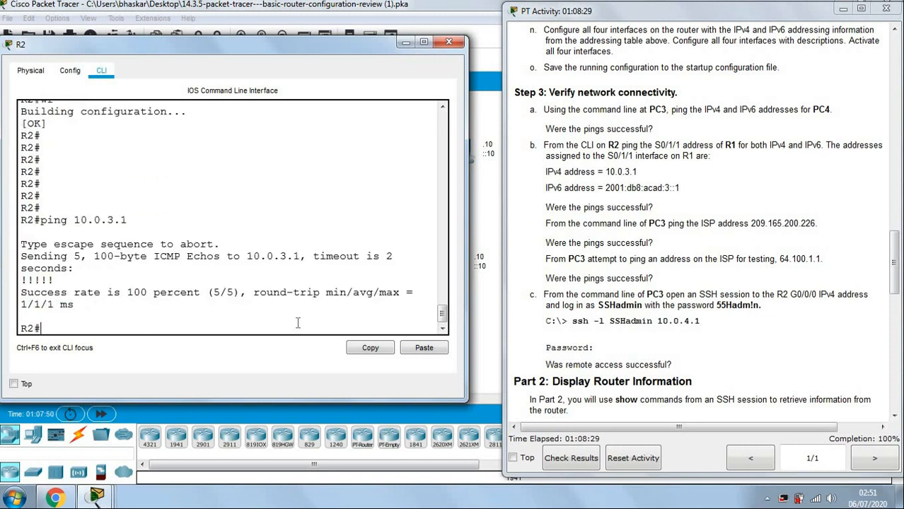
{"action": "type", "text": "ping"}
Ping R1's IPv6 address 2001:db8:acad:3::1 from R2, then close R2's window.
{"action": "left_click_drag", "start_coordinate": [607, 189], "coordinate": [694, 185]}
{"action": "key", "text": "ctrl+c"}
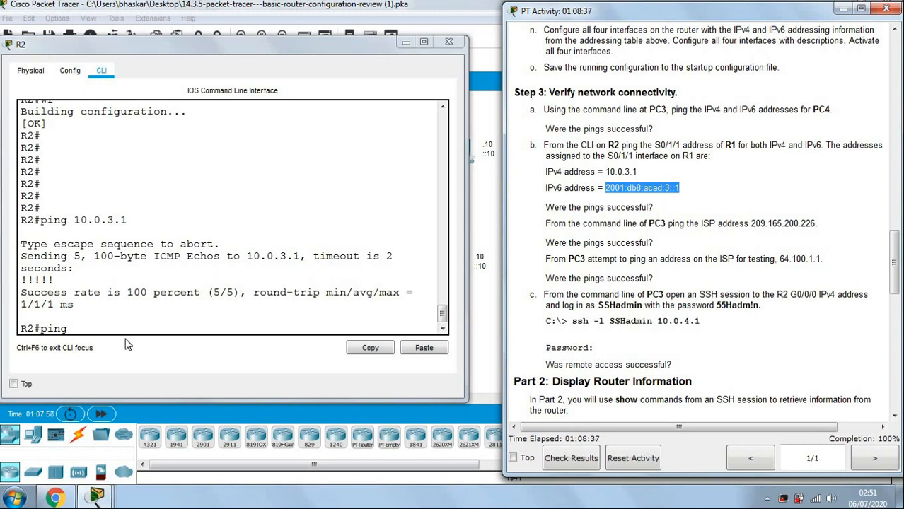
{"action": "left_click", "coordinate": [200, 333]}
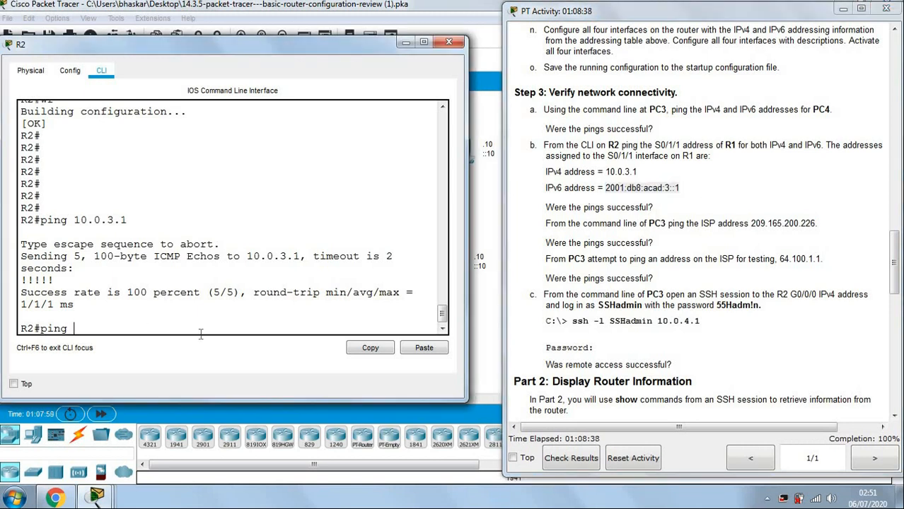
{"action": "left_click", "coordinate": [409, 348]}
{"action": "key", "text": "Return"}
{"action": "key", "text": "Return"}
{"action": "key", "text": "Return"}
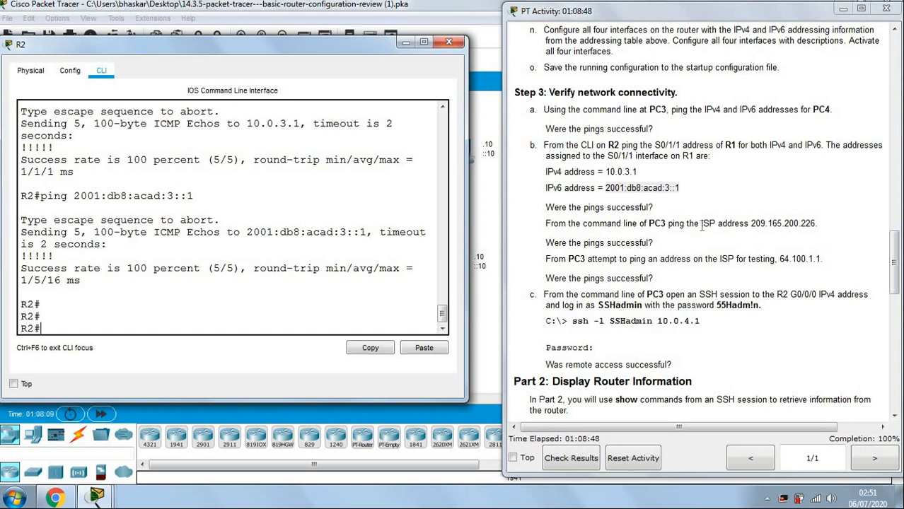
{"action": "left_click", "coordinate": [448, 41]}
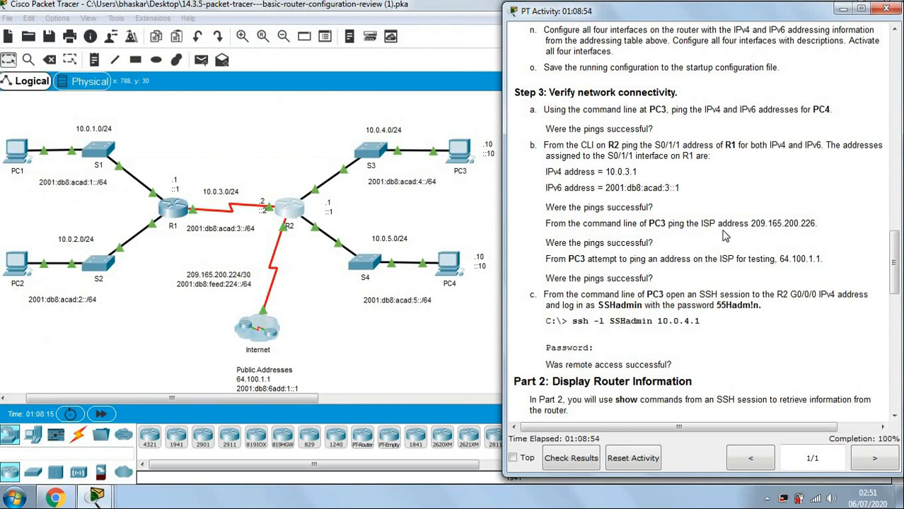
Ping the ISP at 209.165.200.226 from PC3's Command Prompt, getting 0% loss.
{"action": "left_click_drag", "start_coordinate": [751, 222], "coordinate": [818, 223]}
{"action": "key", "text": "ctrl+c"}
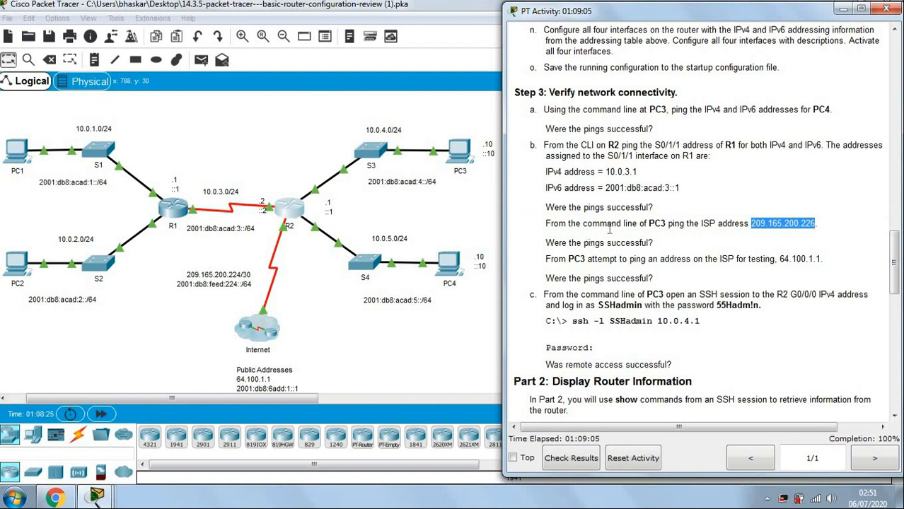
{"action": "left_click", "coordinate": [457, 153]}
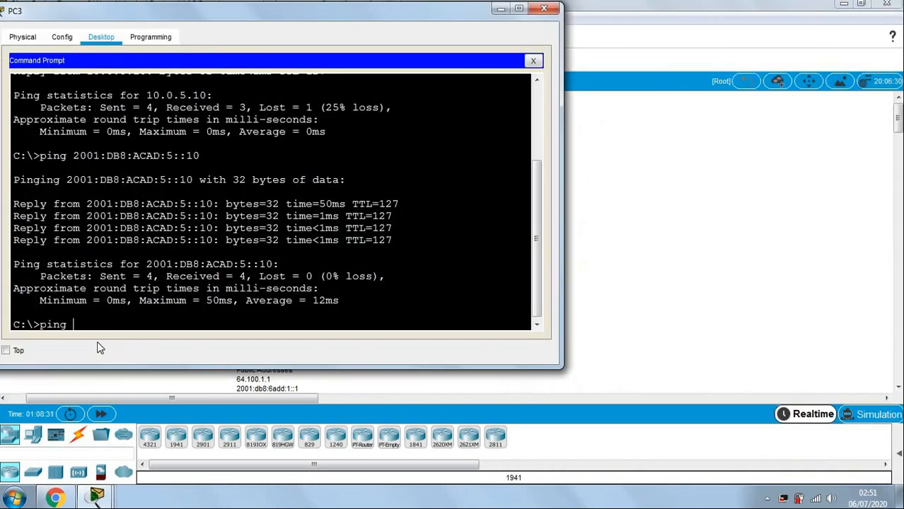
{"action": "right_click", "coordinate": [120, 324]}
{"action": "left_click", "coordinate": [141, 346]}
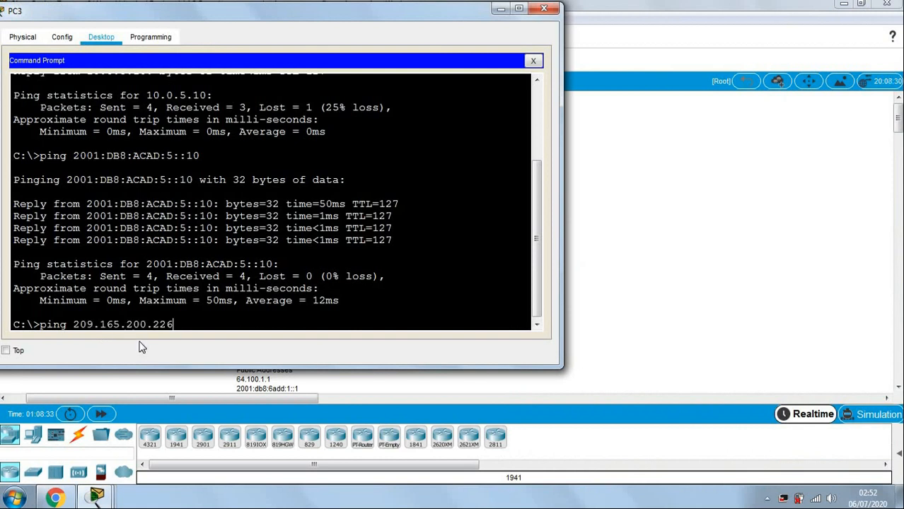
{"action": "key", "text": "Return"}
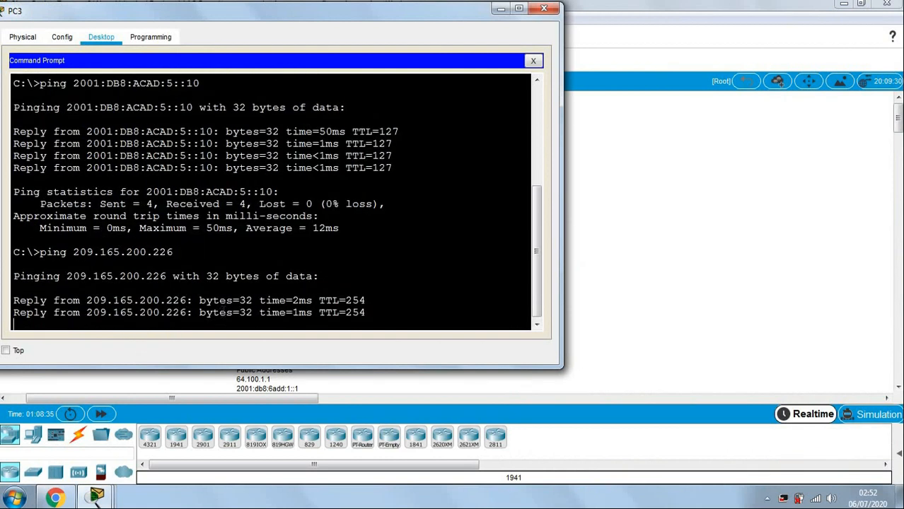
Ping 64.100.1.1 from PC3, which fails with 100% loss and destination unreachable.
{"action": "left_click", "coordinate": [85, 452]}
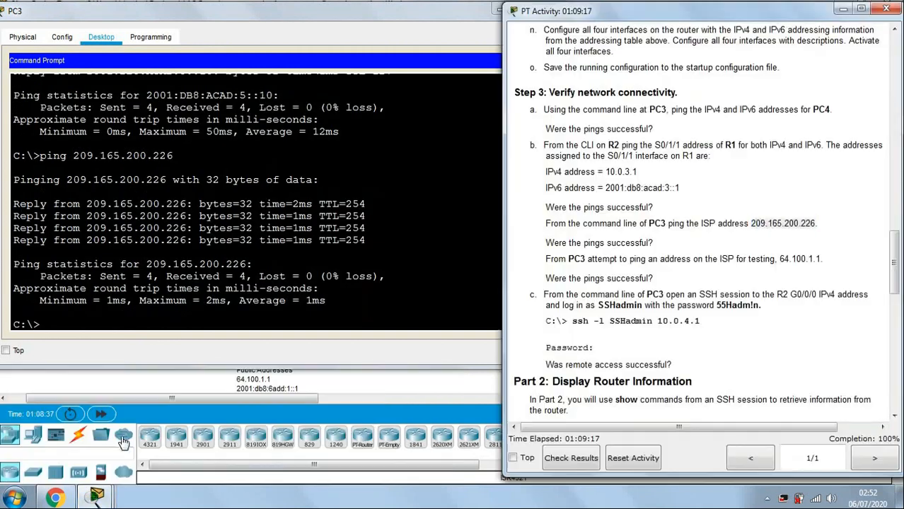
{"action": "left_click", "coordinate": [650, 257]}
{"action": "left_click_drag", "start_coordinate": [561, 240], "coordinate": [678, 241]}
{"action": "left_click", "coordinate": [668, 246]}
{"action": "scroll", "coordinate": [721, 226], "scroll_direction": "down", "scroll_amount": 1}
{"action": "scroll", "coordinate": [724, 240], "scroll_direction": "down", "scroll_amount": 1}
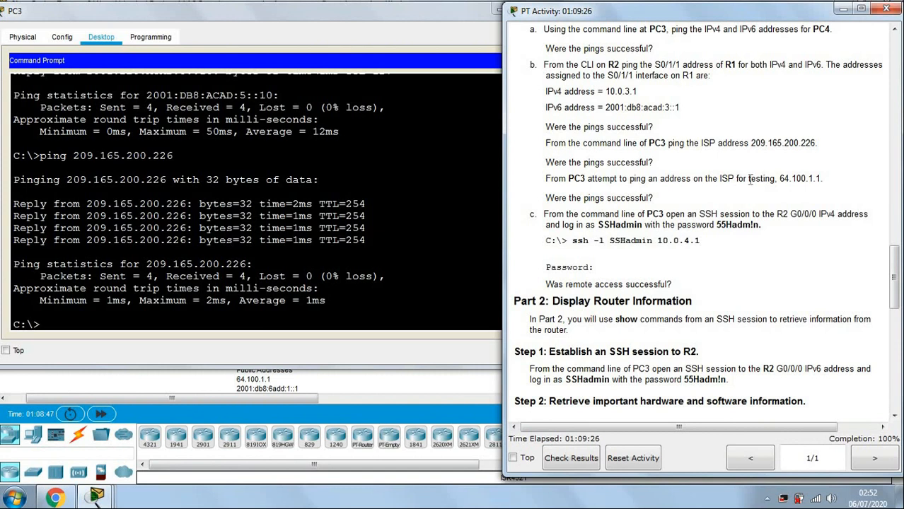
{"action": "left_click_drag", "start_coordinate": [779, 178], "coordinate": [822, 177]}
{"action": "key", "text": "ctrl+c"}
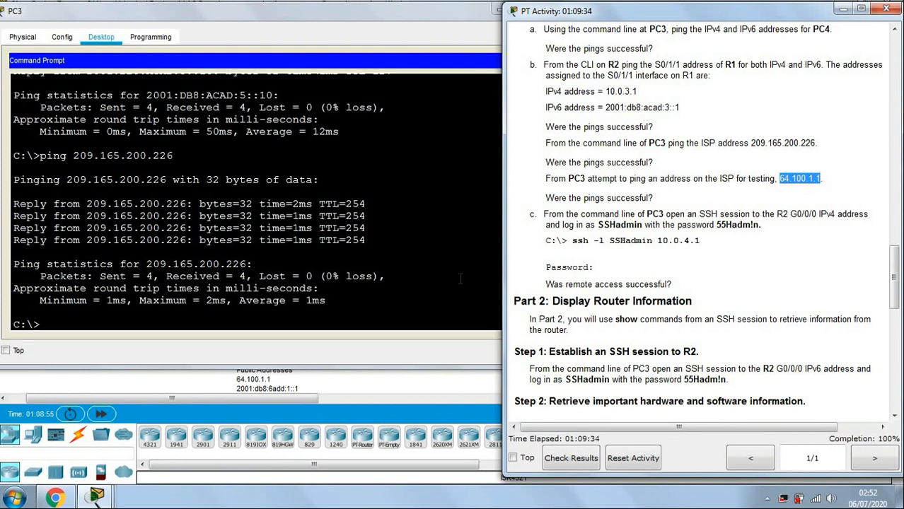
{"action": "left_click", "coordinate": [340, 318]}
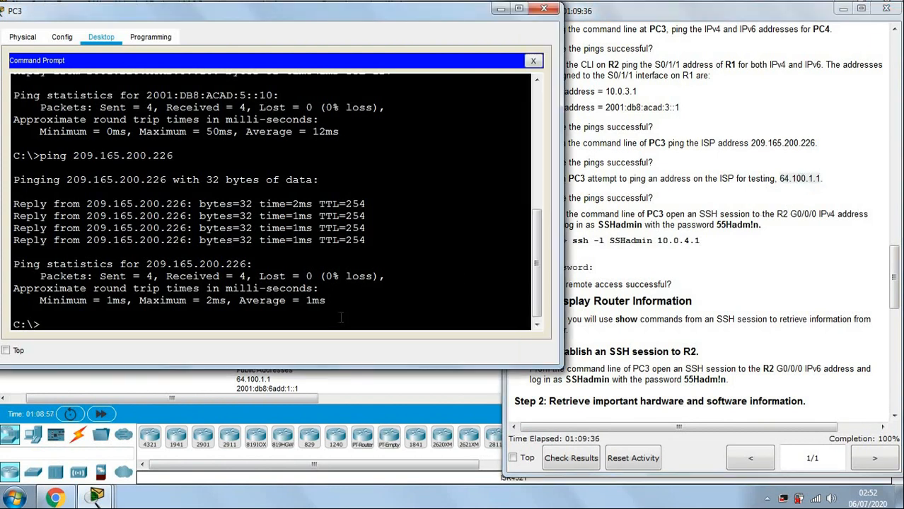
{"action": "type", "text": "ping"}
{"action": "right_click", "coordinate": [312, 324]}
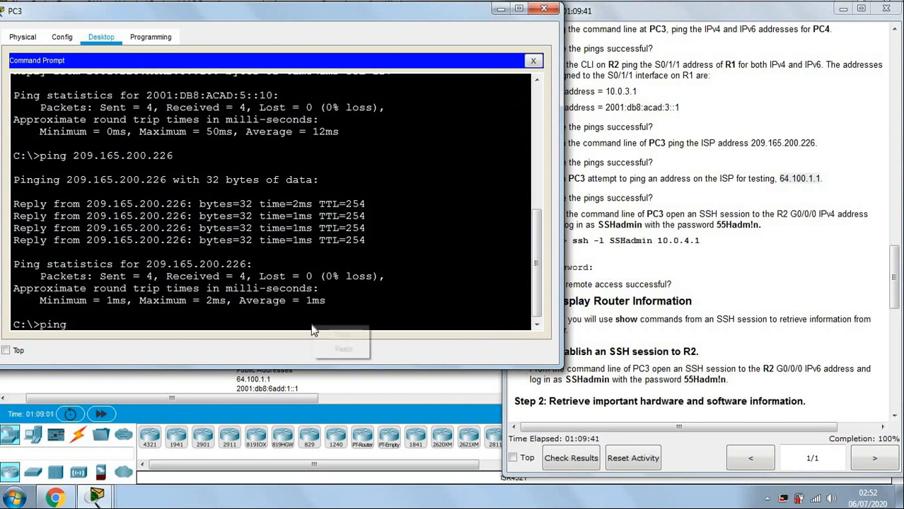
{"action": "left_click", "coordinate": [333, 348]}
{"action": "key", "text": "Return"}
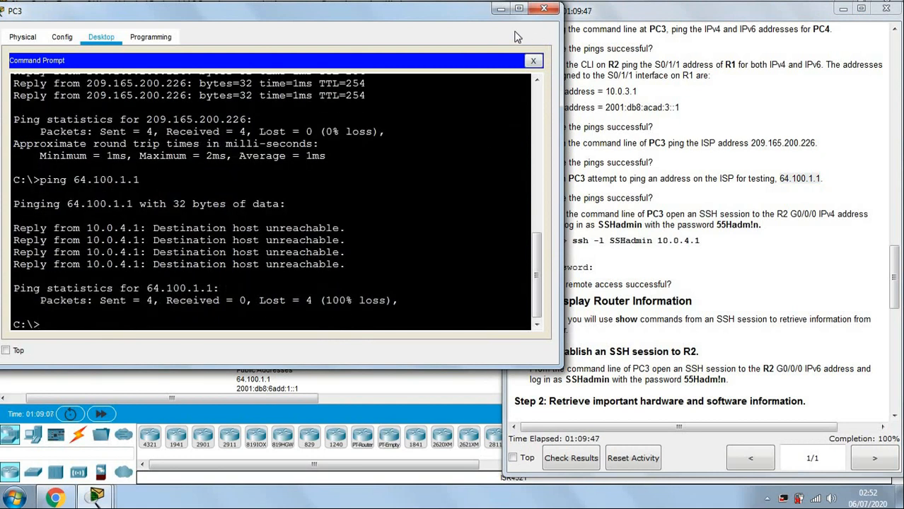
{"action": "left_click", "coordinate": [543, 9]}
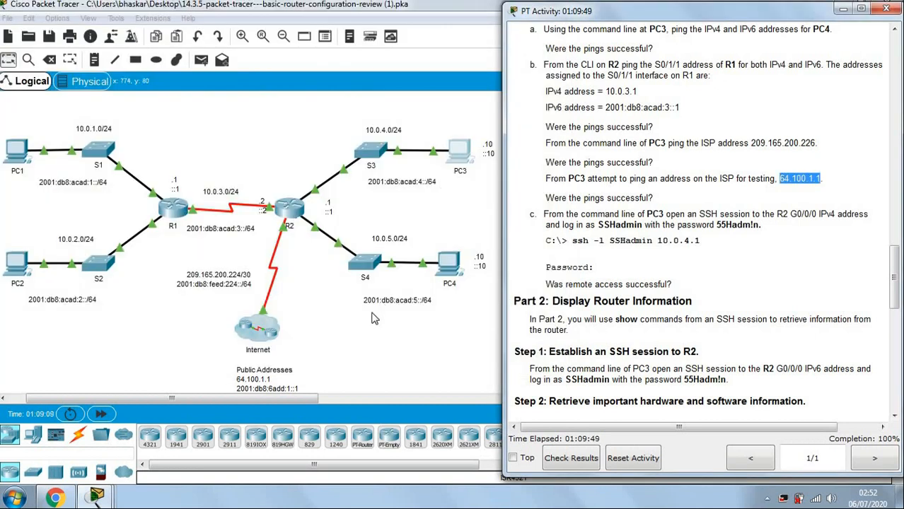
{"action": "left_click", "coordinate": [374, 320]}
{"action": "scroll", "coordinate": [373, 321], "scroll_direction": "down", "scroll_amount": 3}
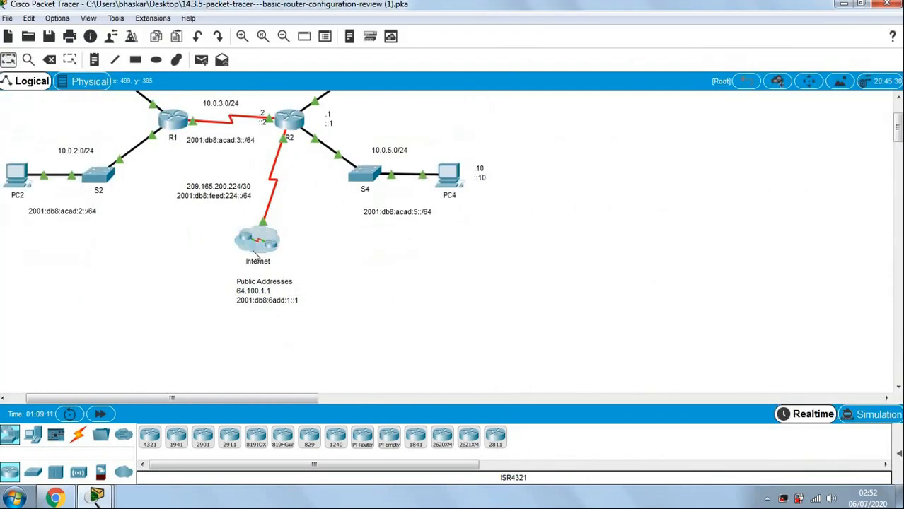
{"action": "left_click_drag", "start_coordinate": [215, 288], "coordinate": [324, 314]}
{"action": "left_click_drag", "start_coordinate": [344, 284], "coordinate": [389, 321]}
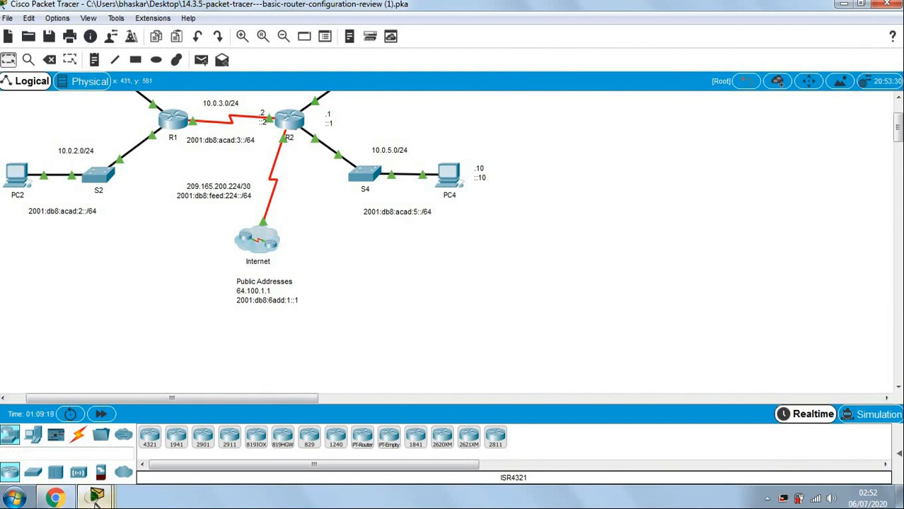
{"action": "mouse_move", "coordinate": [97, 500]}
{"action": "left_click", "coordinate": [382, 424]}
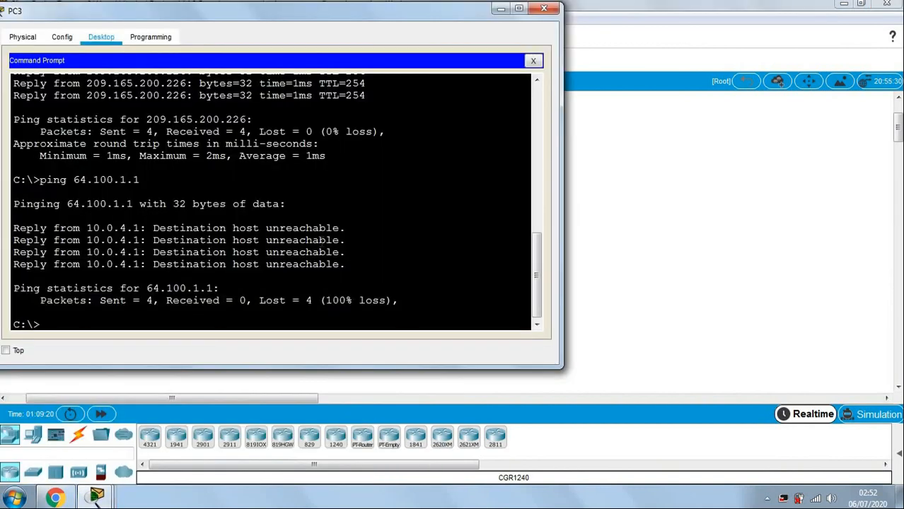
{"action": "left_click", "coordinate": [615, 236]}
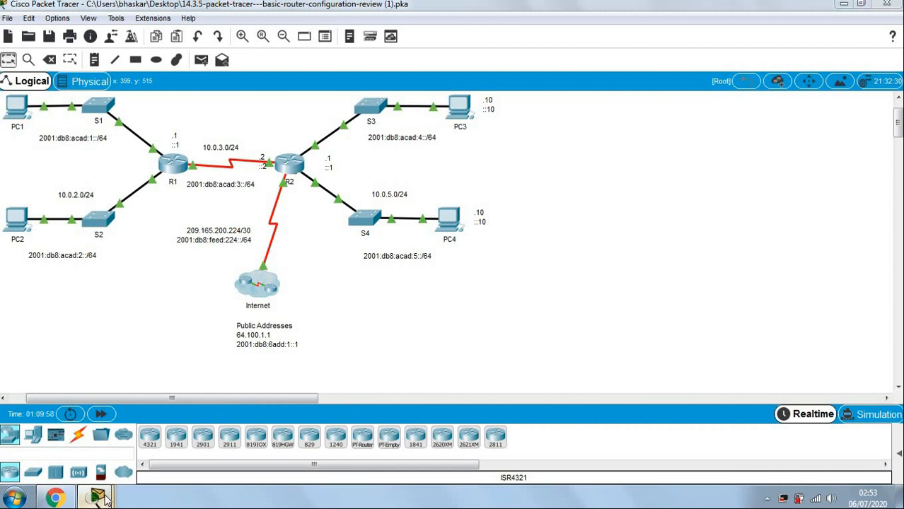
{"action": "left_click", "coordinate": [103, 499]}
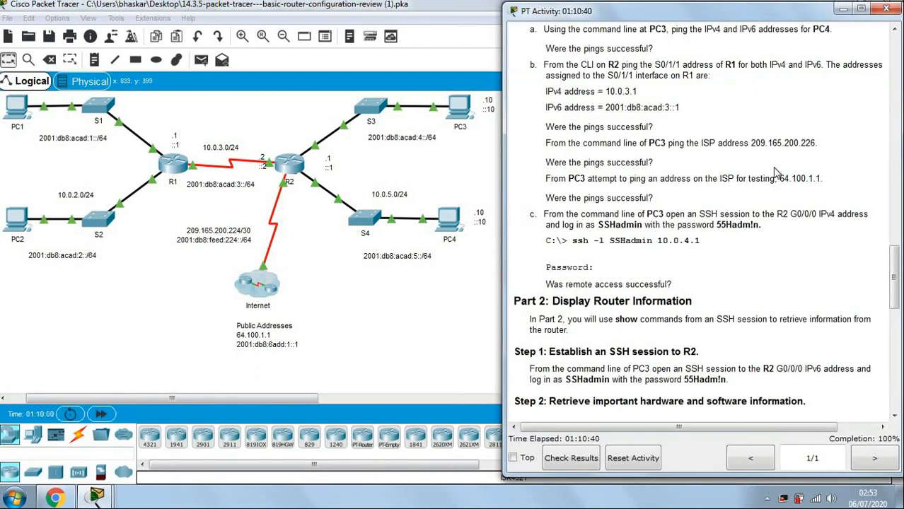
{"action": "left_click_drag", "start_coordinate": [781, 181], "coordinate": [825, 176]}
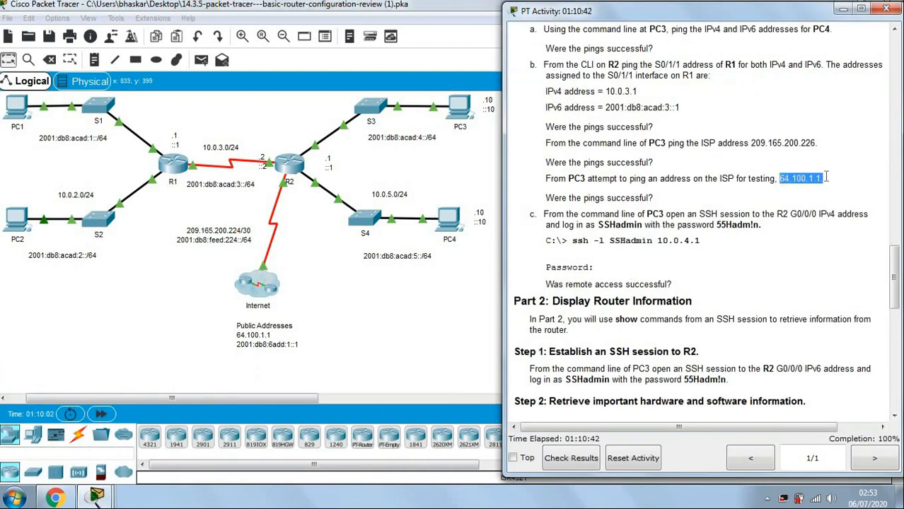
{"action": "left_click", "coordinate": [813, 196]}
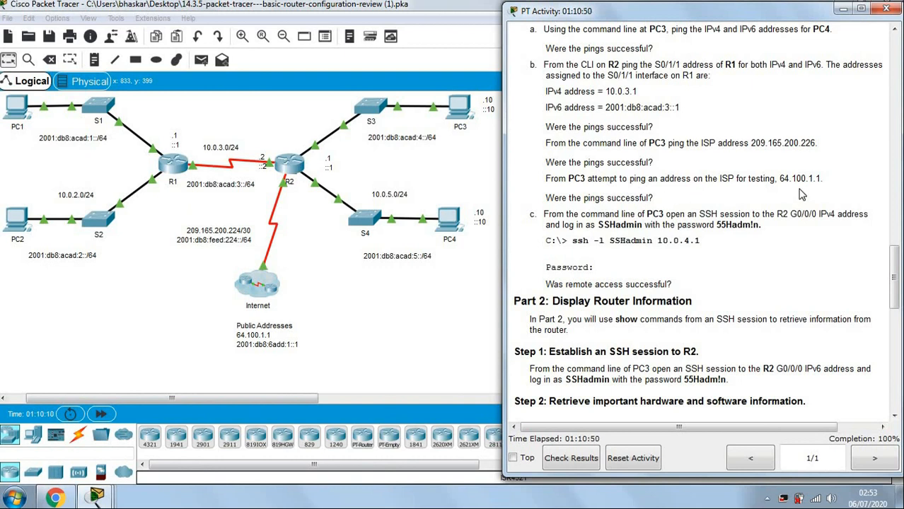
{"action": "scroll", "coordinate": [714, 250], "scroll_direction": "down", "scroll_amount": 1}
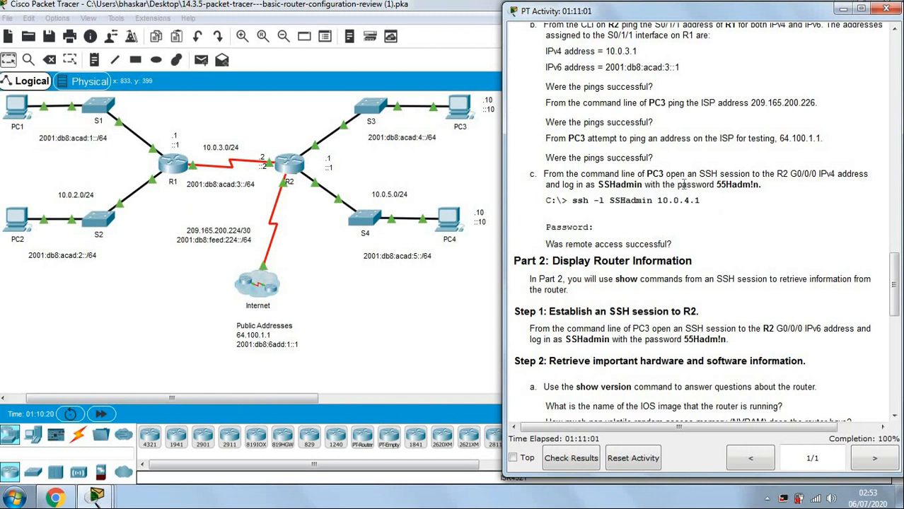
Start an ssh -l command in PC3's prompt with the SSHadmin username pasted in.
{"action": "left_click", "coordinate": [458, 107]}
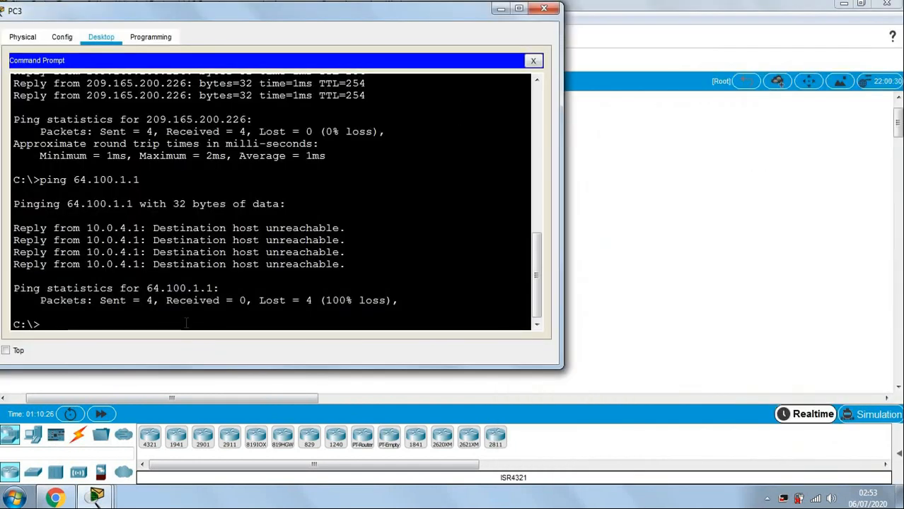
{"action": "key", "text": "Return"}
{"action": "key", "text": "Return"}
{"action": "key", "text": "Return"}
{"action": "key", "text": "Return"}
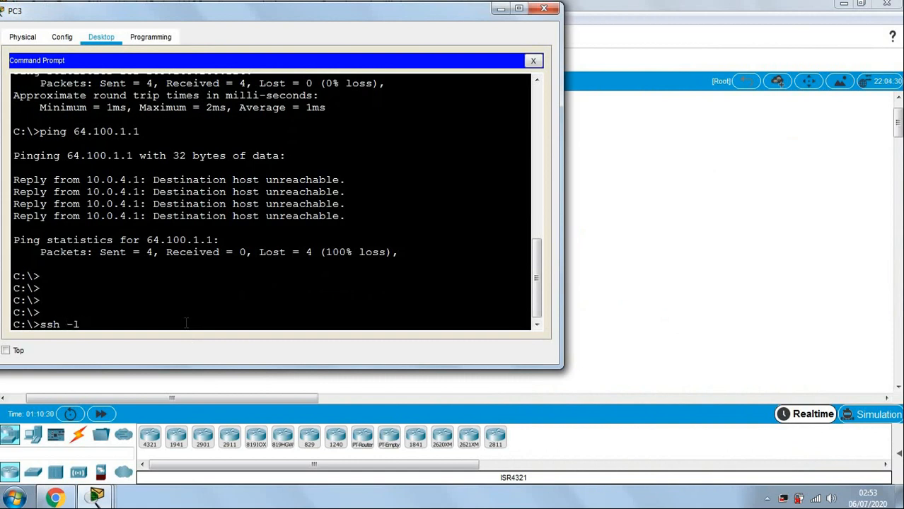
{"action": "type", "text": "ssh -l"}
{"action": "mouse_move", "coordinate": [97, 497]}
{"action": "left_click", "coordinate": [81, 419]}
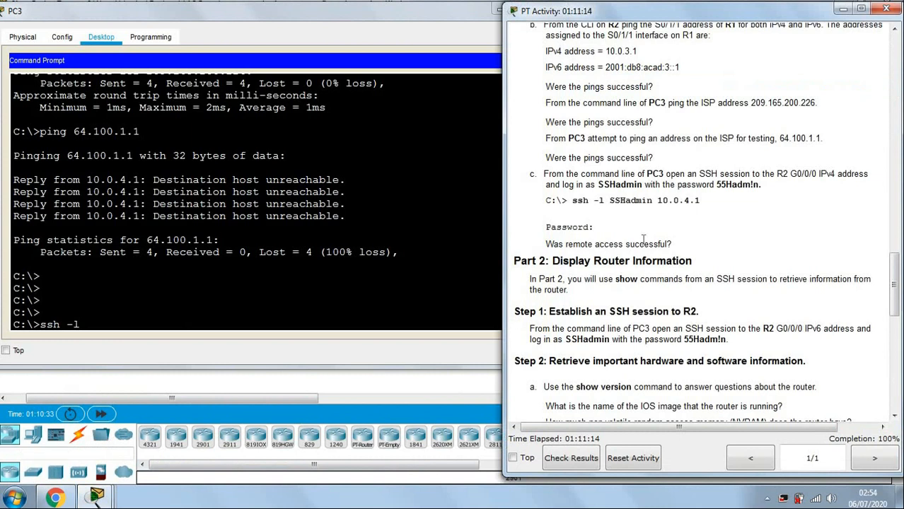
{"action": "left_click_drag", "start_coordinate": [598, 185], "coordinate": [645, 185]}
{"action": "key", "text": "ctrl+c"}
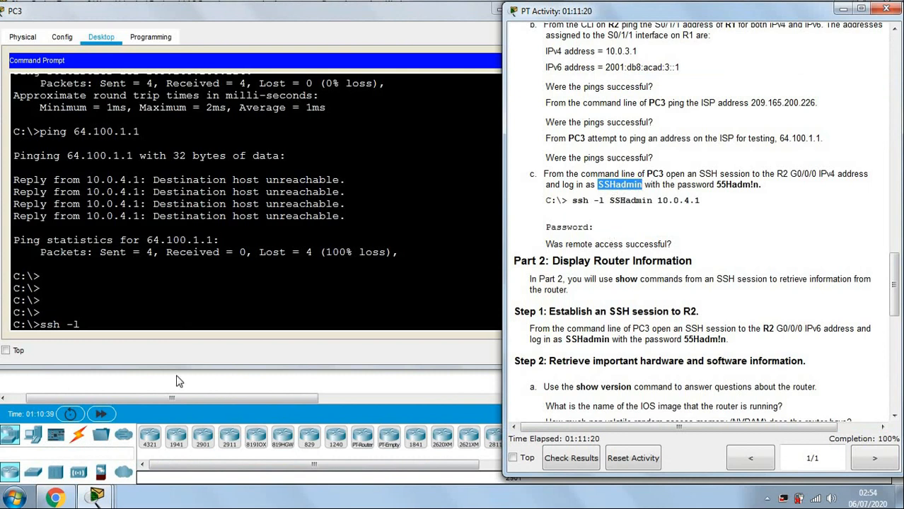
{"action": "left_click", "coordinate": [150, 334]}
{"action": "right_click", "coordinate": [150, 334]}
{"action": "left_click", "coordinate": [180, 352]}
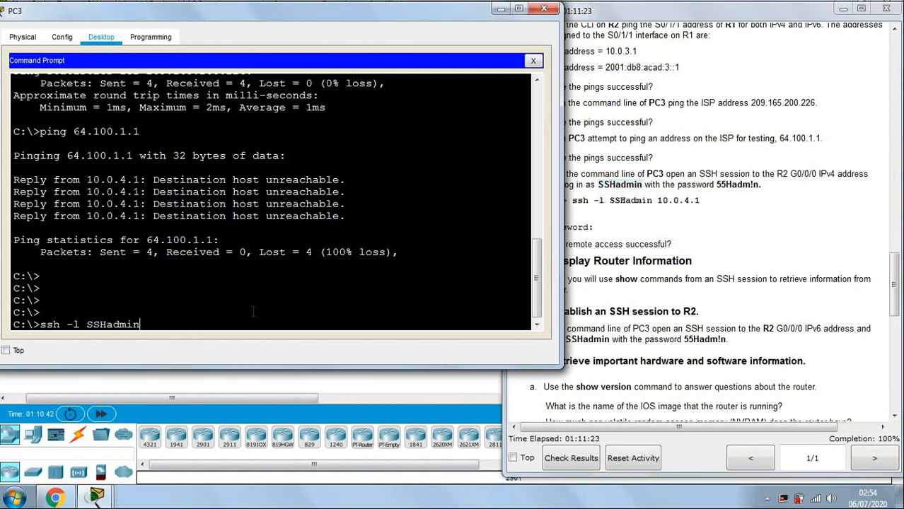
Reposition PC3's window and run the SSH connection to R2 at 10.0.4.1.
{"action": "left_click", "coordinate": [744, 248]}
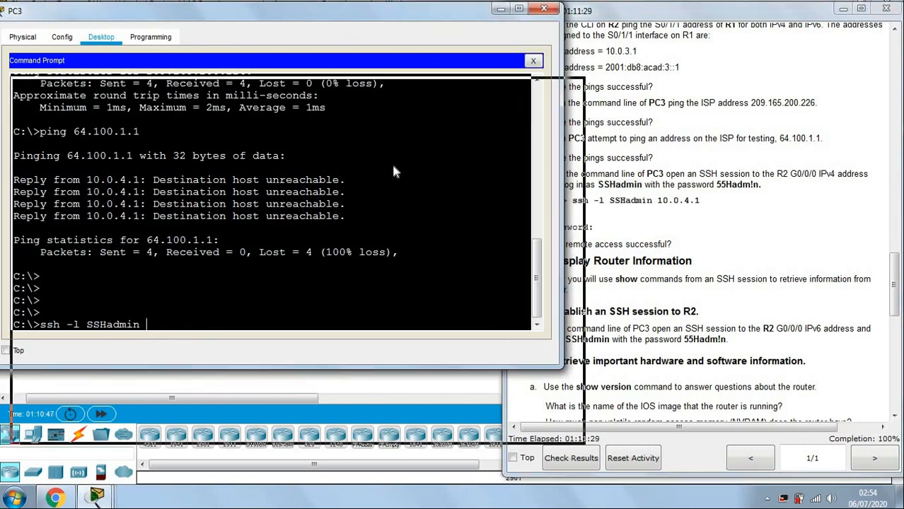
{"action": "double_click", "coordinate": [348, 17]}
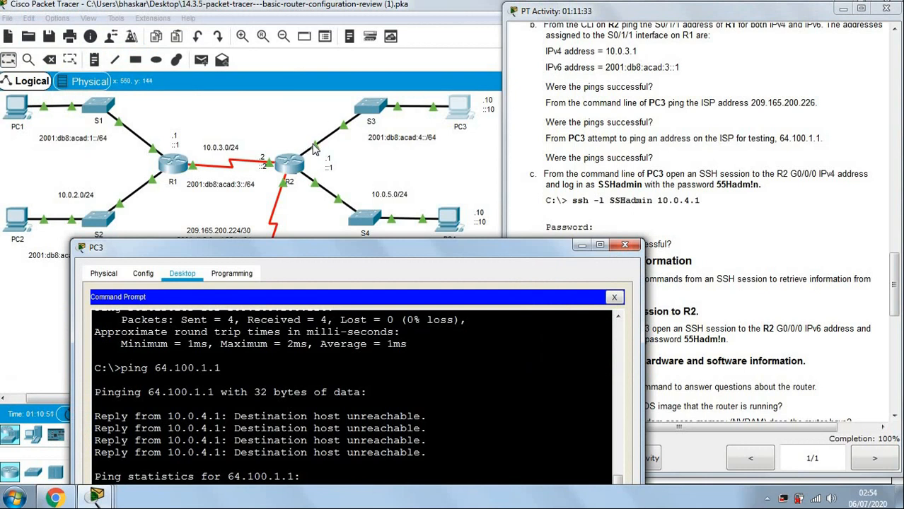
{"action": "scroll", "coordinate": [413, 160], "scroll_direction": "up", "scroll_amount": 3}
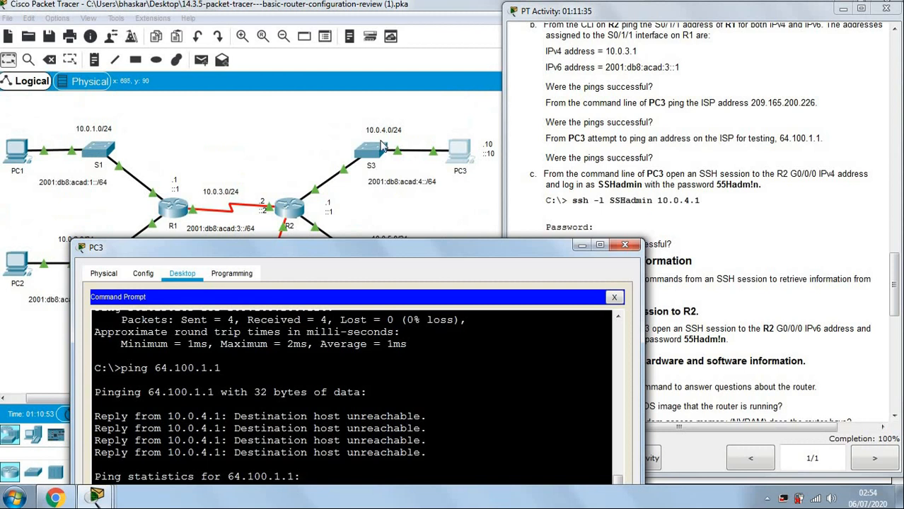
{"action": "left_click_drag", "start_coordinate": [366, 250], "coordinate": [307, 68]}
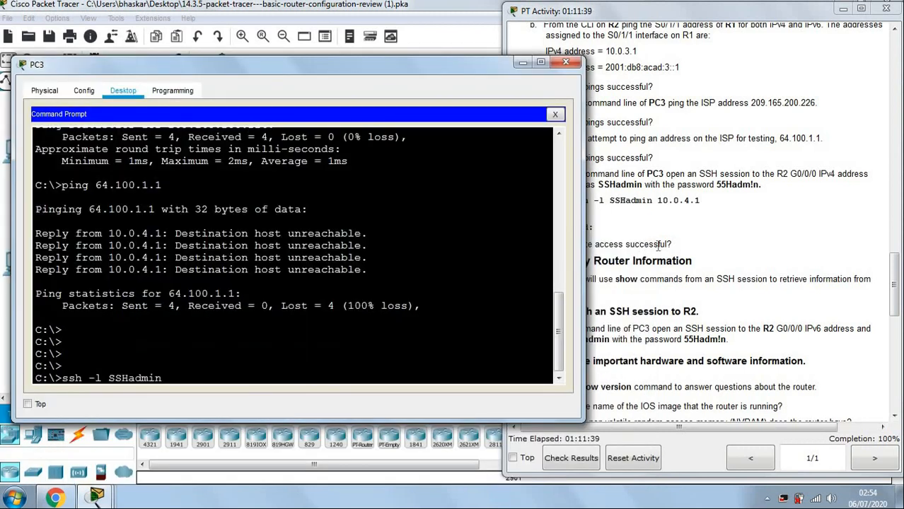
{"action": "left_click", "coordinate": [658, 245]}
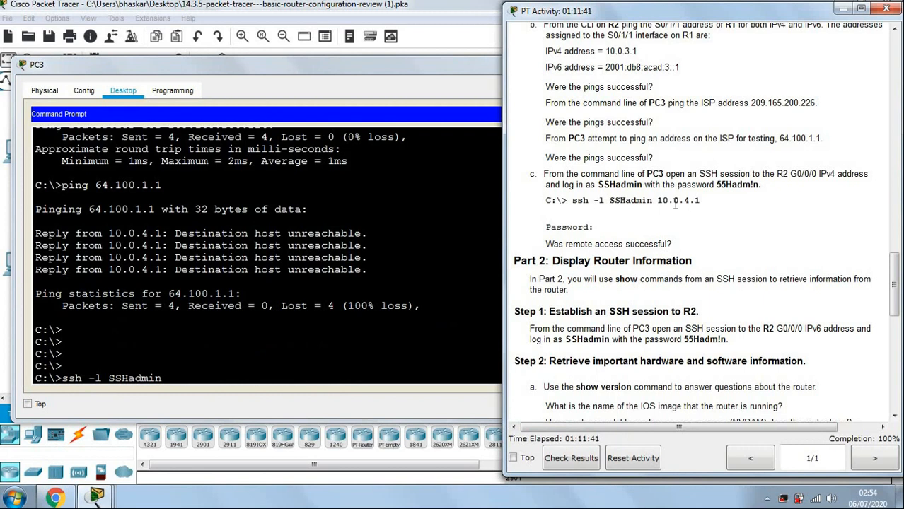
{"action": "left_click_drag", "start_coordinate": [658, 200], "coordinate": [700, 202]}
{"action": "key", "text": "ctrl+c"}
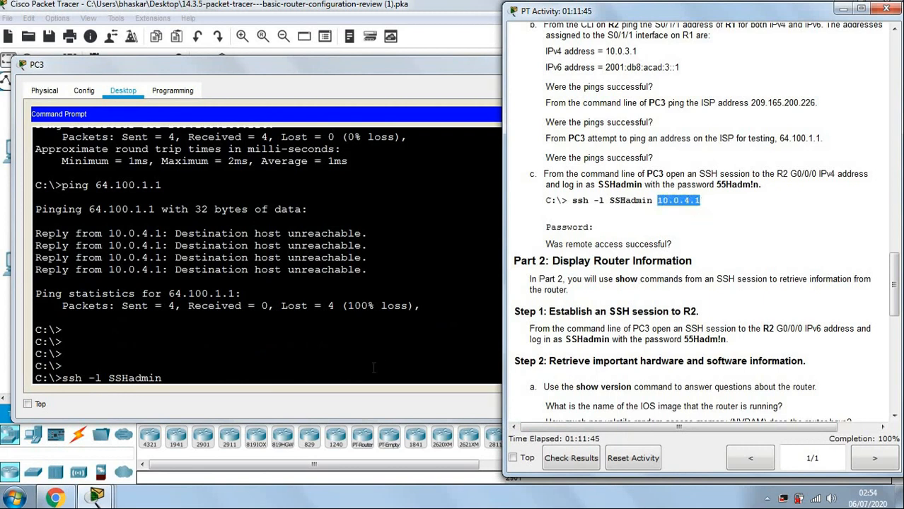
{"action": "left_click", "coordinate": [341, 367]}
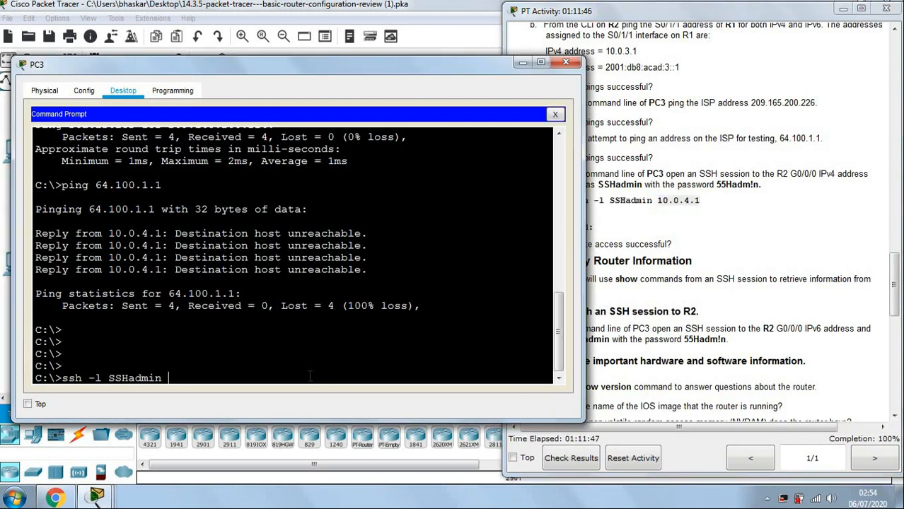
{"action": "right_click", "coordinate": [310, 375]}
{"action": "left_click", "coordinate": [332, 398]}
{"action": "key", "text": "Return"}
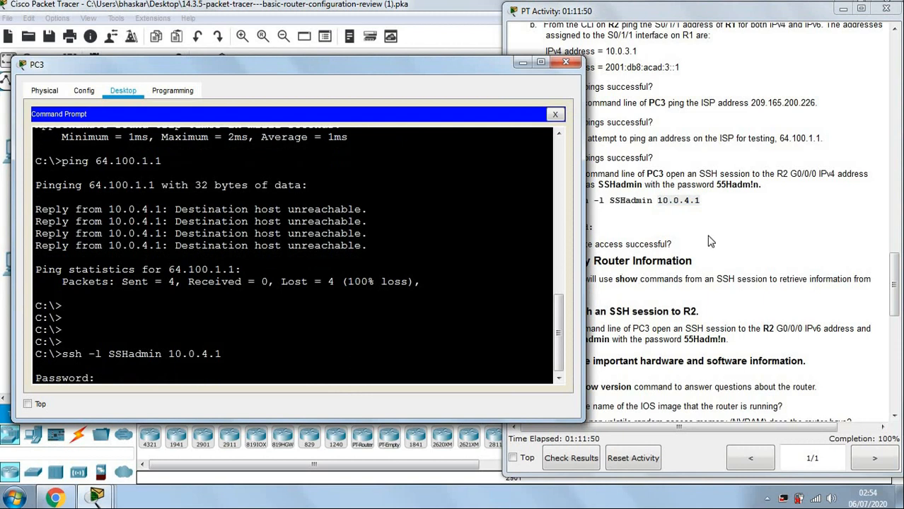
Log into R2 by pasting the login password from step c of the instructions.
{"action": "left_click", "coordinate": [736, 230]}
{"action": "left_click_drag", "start_coordinate": [717, 185], "coordinate": [754, 186]}
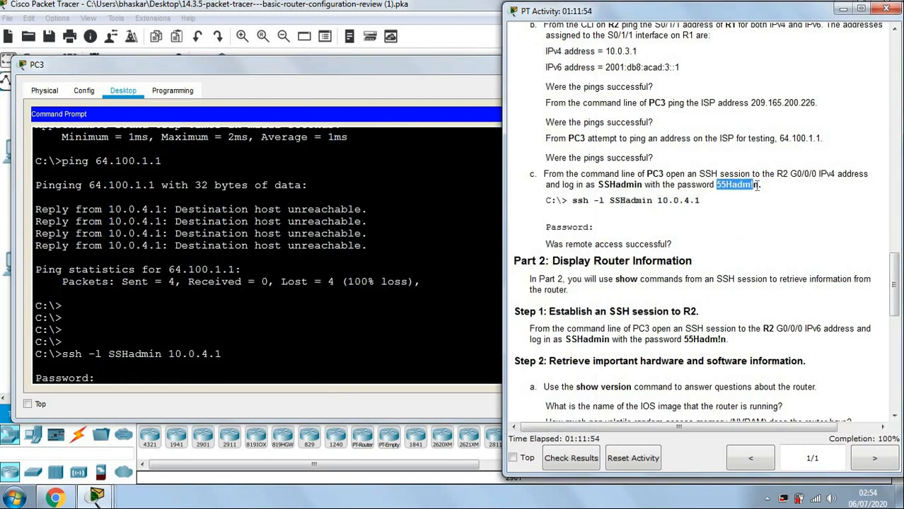
{"action": "left_click", "coordinate": [756, 184]}
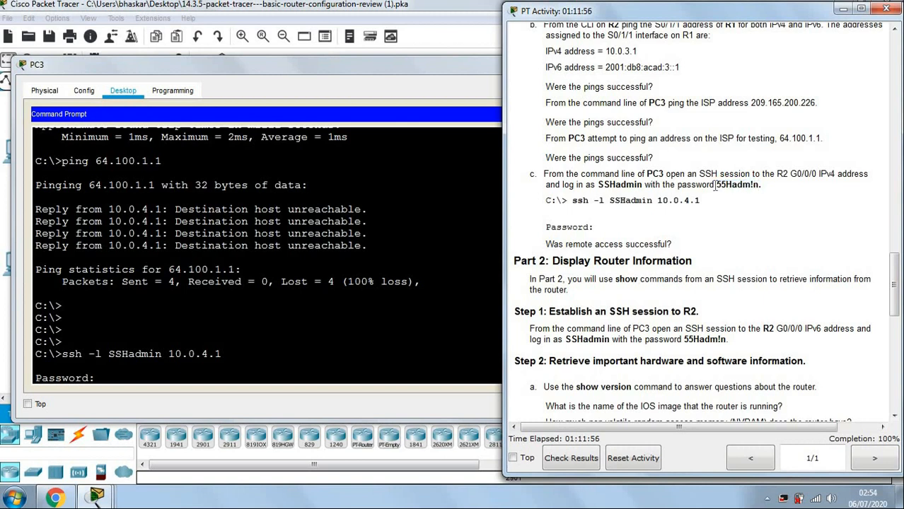
{"action": "left_click_drag", "start_coordinate": [717, 185], "coordinate": [759, 185]}
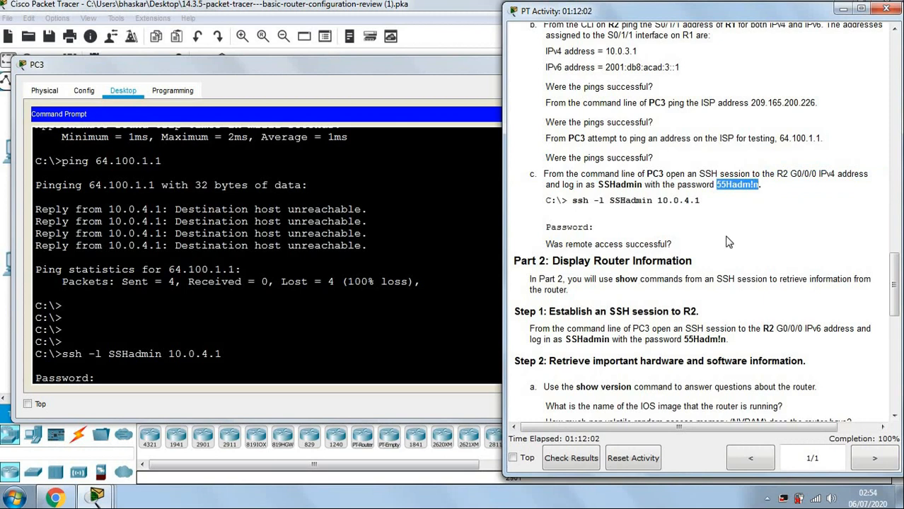
{"action": "right_click", "coordinate": [251, 382]}
{"action": "left_click", "coordinate": [279, 404]}
{"action": "key", "text": "Return"}
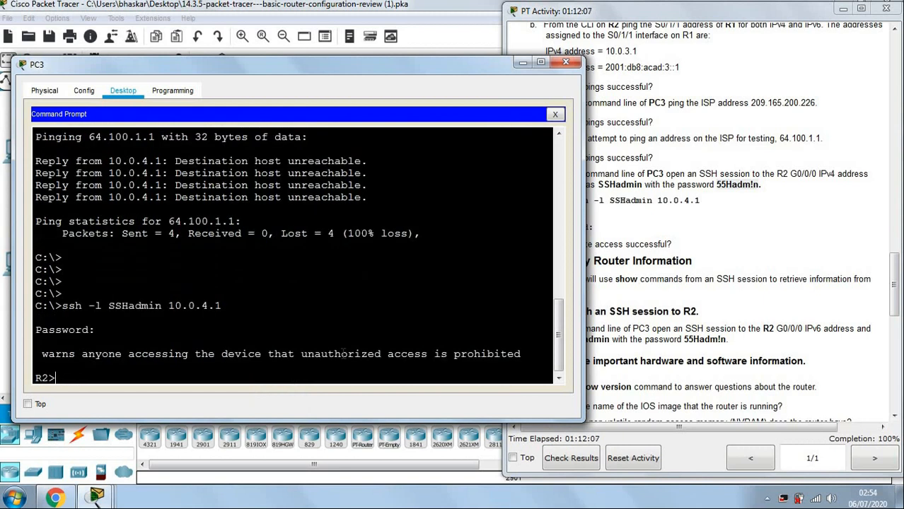
{"action": "key", "text": "Return"}
{"action": "key", "text": "Return"}
{"action": "key", "text": "Return"}
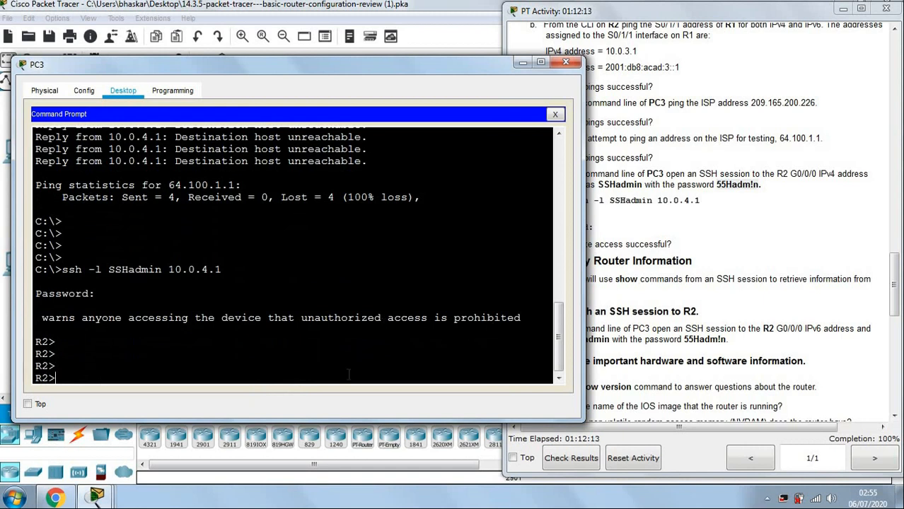
Enter privileged EXEC mode on R2 with en and the enable password from step d.
{"action": "type", "text": "EN"}
{"action": "key", "text": "Return"}
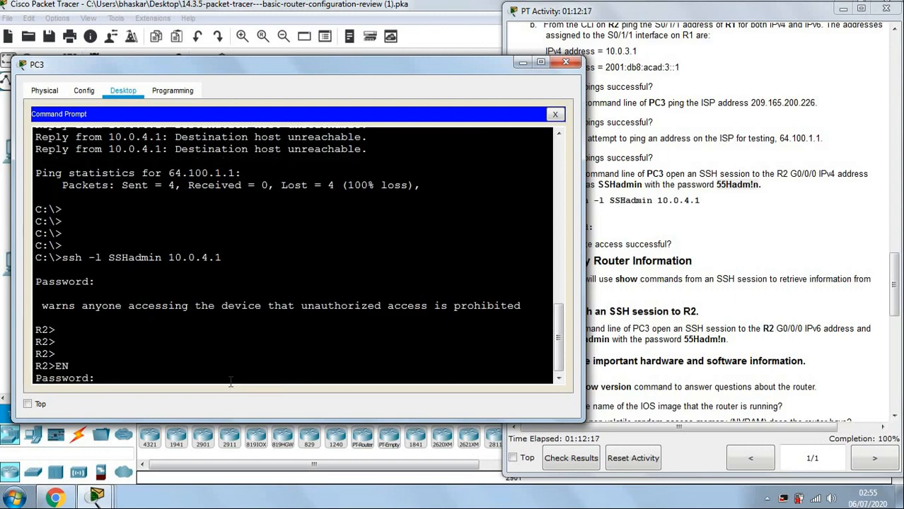
{"action": "left_click", "coordinate": [756, 255]}
{"action": "scroll", "coordinate": [757, 255], "scroll_direction": "up", "scroll_amount": 10}
{"action": "scroll", "coordinate": [756, 255], "scroll_direction": "up", "scroll_amount": 10}
{"action": "scroll", "coordinate": [757, 253], "scroll_direction": "down", "scroll_amount": 7}
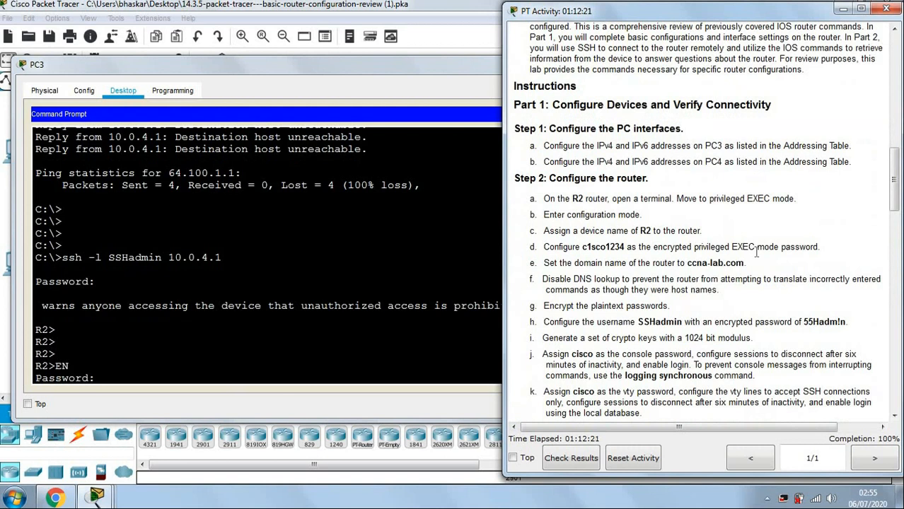
{"action": "scroll", "coordinate": [757, 253], "scroll_direction": "down", "scroll_amount": 2}
{"action": "left_click_drag", "start_coordinate": [582, 166], "coordinate": [625, 164]}
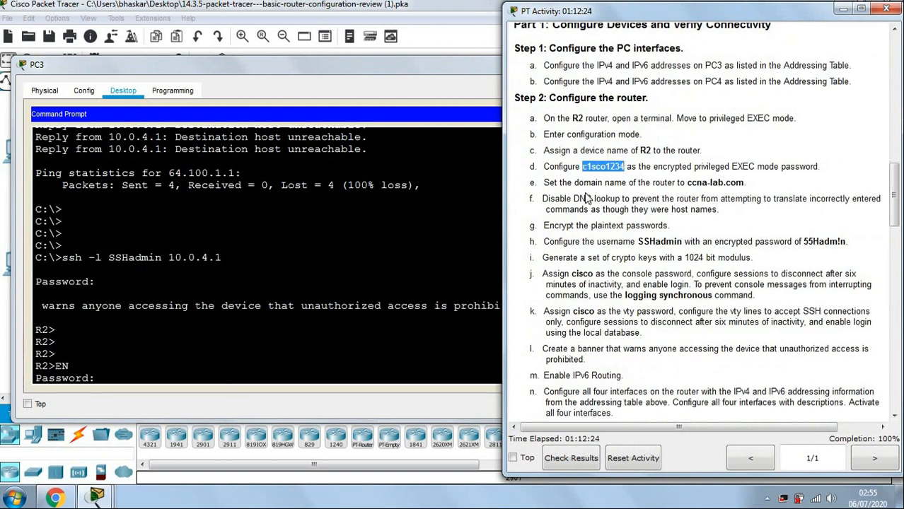
{"action": "left_click", "coordinate": [134, 376]}
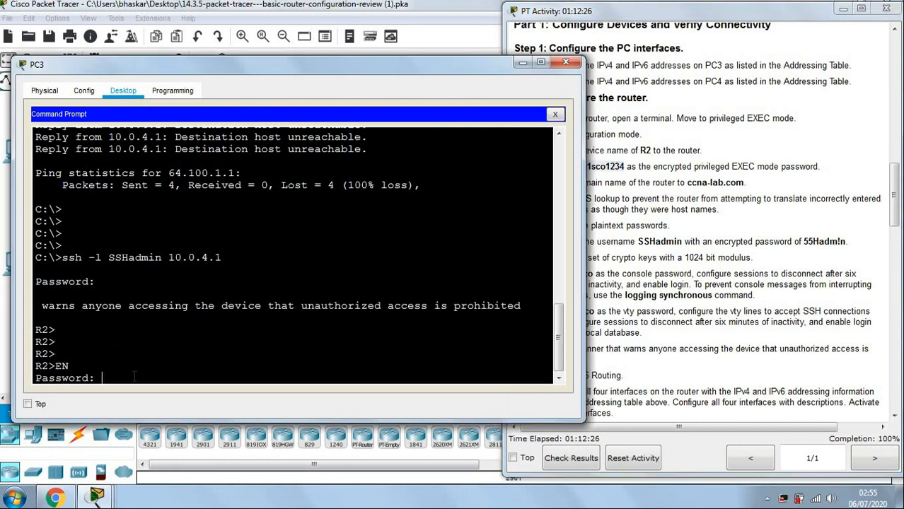
{"action": "right_click", "coordinate": [133, 376]}
{"action": "left_click", "coordinate": [157, 400]}
{"action": "key", "text": "Return"}
{"action": "key", "text": "Return"}
{"action": "key", "text": "Return"}
{"action": "key", "text": "Return"}
{"action": "key", "text": "Return"}
{"action": "key", "text": "Return"}
{"action": "key", "text": "Return"}
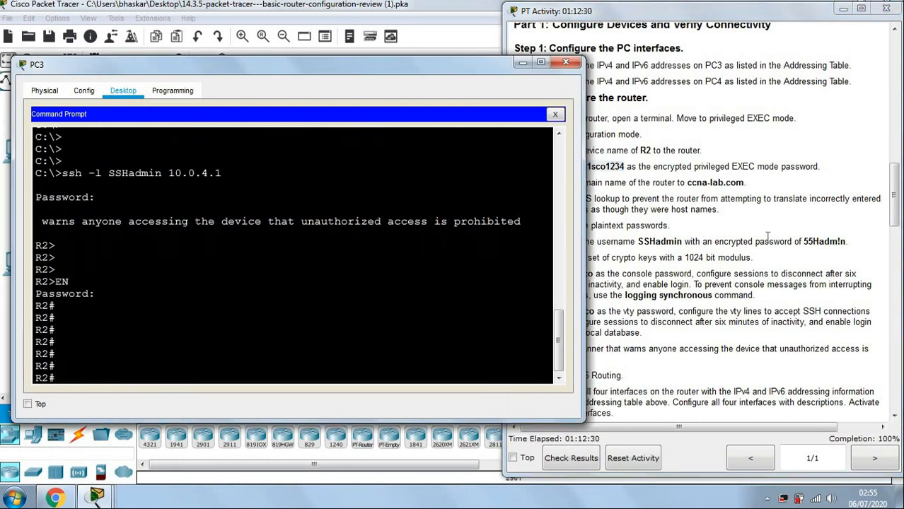
Review the instructions and highlight the Display Router Information heading.
{"action": "left_click", "coordinate": [746, 237]}
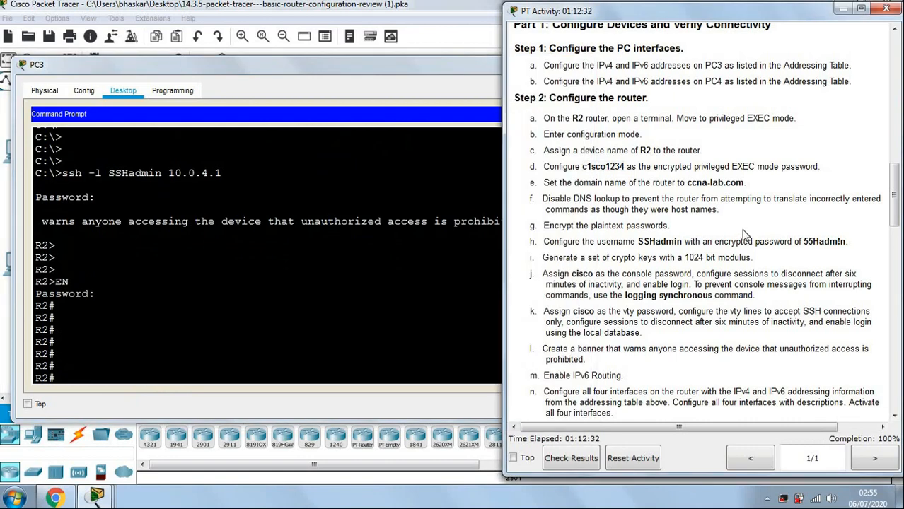
{"action": "scroll", "coordinate": [742, 230], "scroll_direction": "down", "scroll_amount": 15}
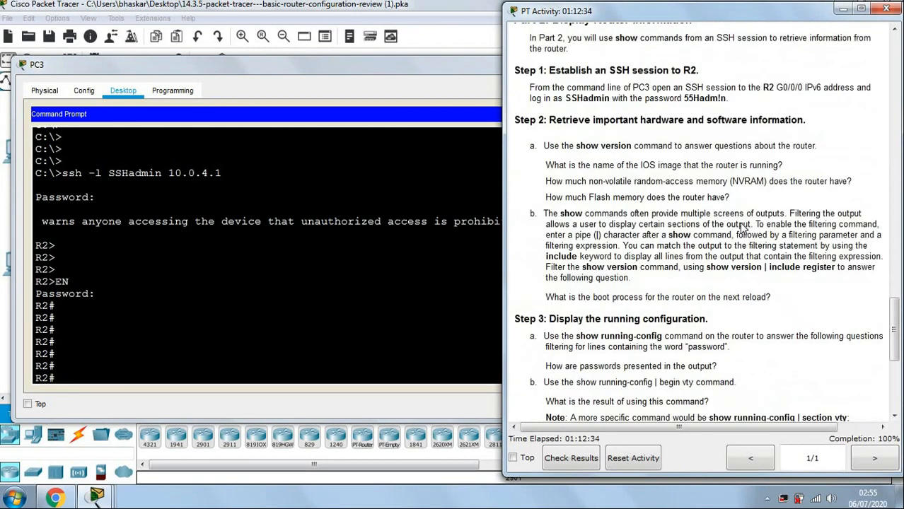
{"action": "scroll", "coordinate": [743, 222], "scroll_direction": "up", "scroll_amount": 8}
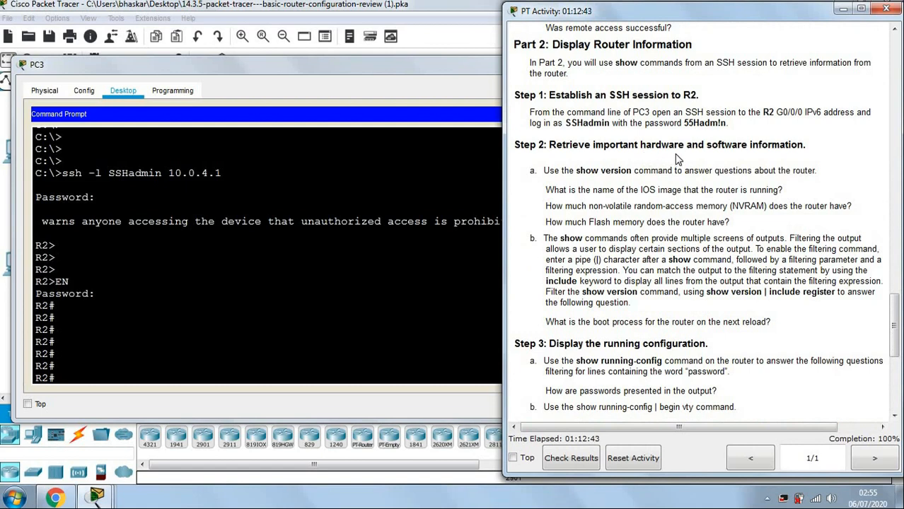
{"action": "scroll", "coordinate": [676, 159], "scroll_direction": "up", "scroll_amount": 3}
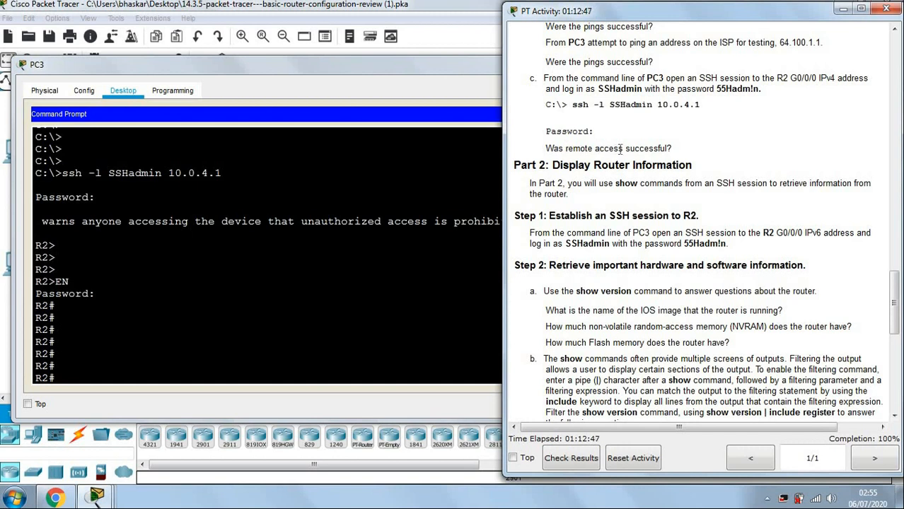
{"action": "left_click", "coordinate": [167, 369]}
{"action": "left_click", "coordinate": [728, 174]}
{"action": "left_click_drag", "start_coordinate": [552, 165], "coordinate": [702, 164]}
{"action": "left_click", "coordinate": [707, 201]}
{"action": "scroll", "coordinate": [680, 219], "scroll_direction": "down", "scroll_amount": 2}
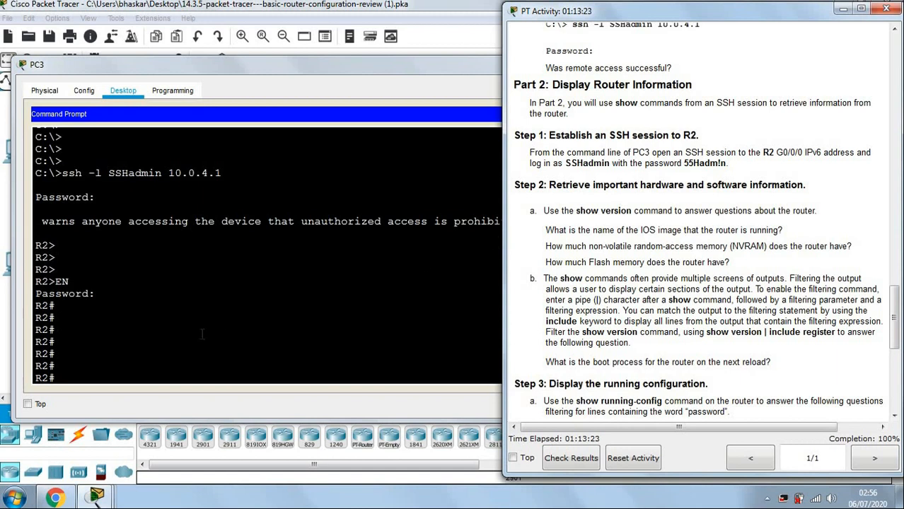
{"action": "left_click", "coordinate": [177, 379]}
Exit the SSH session to R2 and start ssh -l SSHadmin in PC3's prompt.
{"action": "type", "text": "exit"}
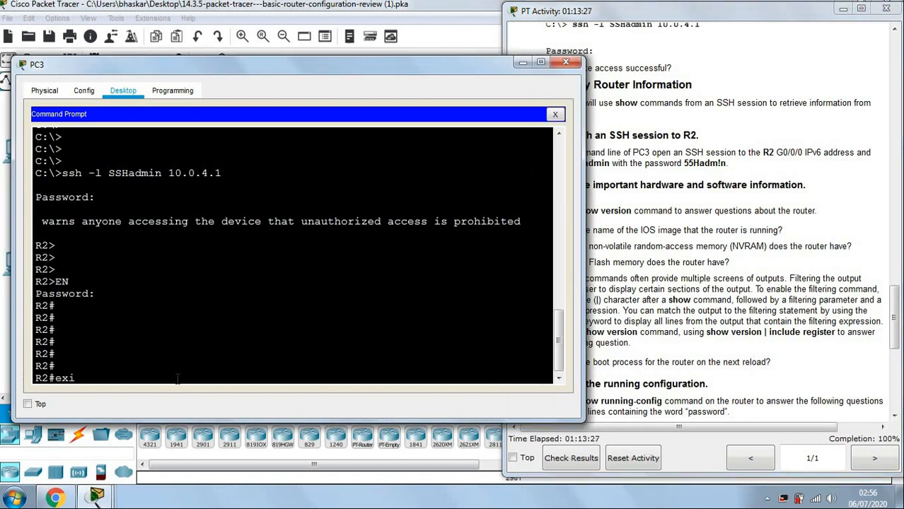
{"action": "key", "text": "Return"}
{"action": "key", "text": "Return"}
{"action": "key", "text": "Return"}
{"action": "key", "text": "Return"}
{"action": "key", "text": "Return"}
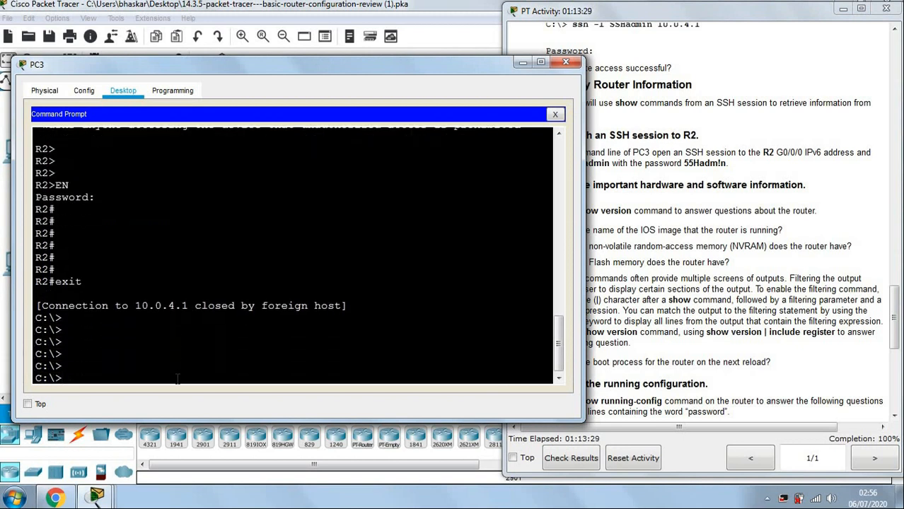
{"action": "type", "text": "ssh -l"}
{"action": "left_click", "coordinate": [710, 236]}
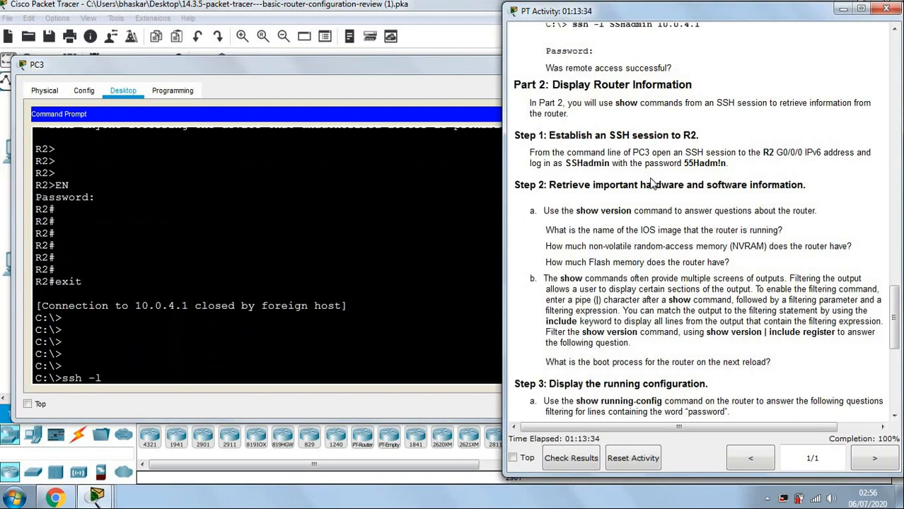
{"action": "left_click_drag", "start_coordinate": [565, 163], "coordinate": [609, 164]}
{"action": "key", "text": "ctrl+c"}
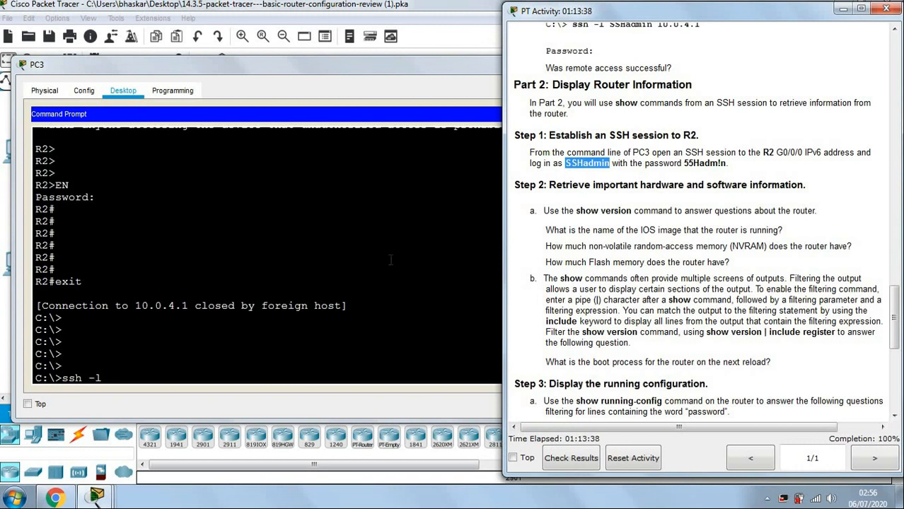
{"action": "left_click", "coordinate": [182, 369]}
{"action": "right_click", "coordinate": [180, 378]}
{"action": "left_click", "coordinate": [207, 408]}
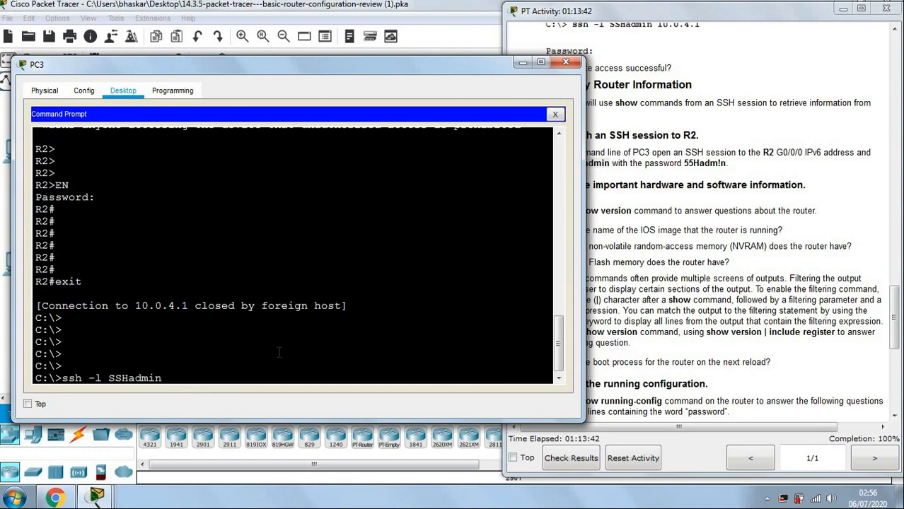
Connect over SSH to R2's IPv6 address 2001:db8:acad:4::1.
{"action": "left_click", "coordinate": [711, 261]}
{"action": "scroll", "coordinate": [711, 255], "scroll_direction": "up", "scroll_amount": 10}
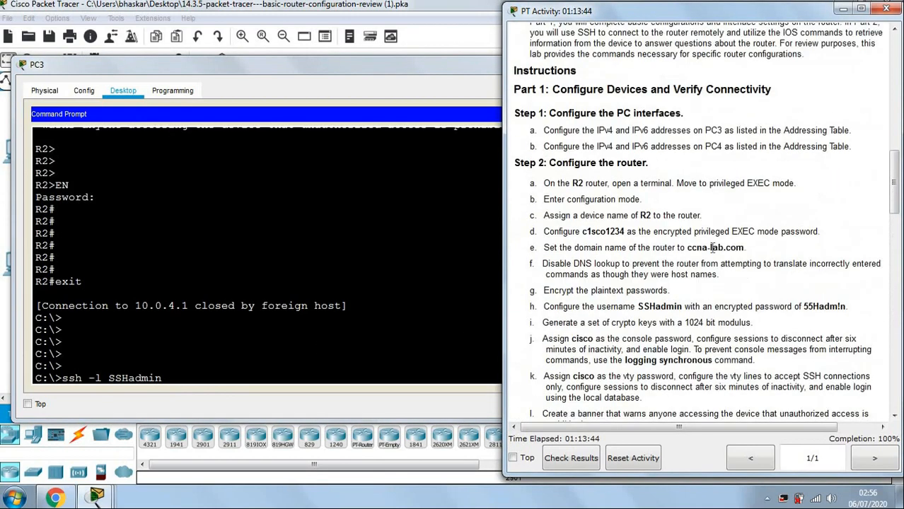
{"action": "scroll", "coordinate": [712, 246], "scroll_direction": "up", "scroll_amount": 8}
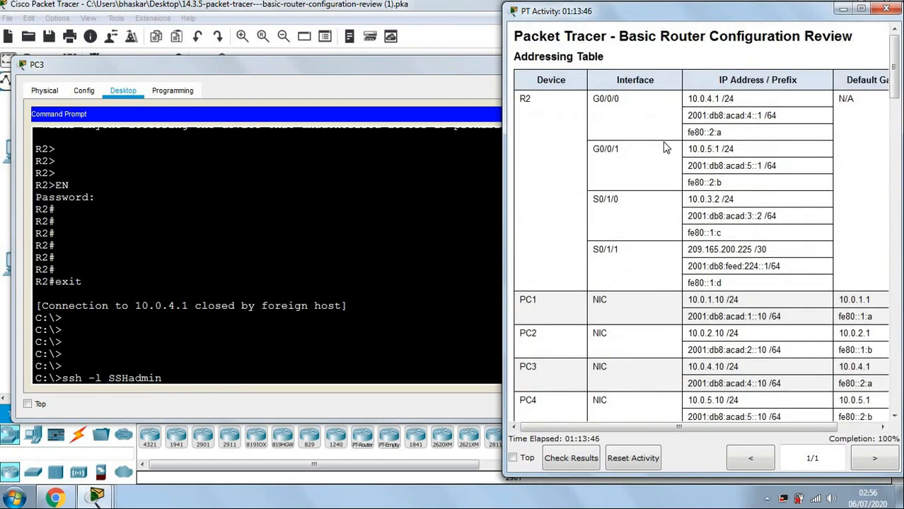
{"action": "left_click_drag", "start_coordinate": [690, 117], "coordinate": [761, 115]}
{"action": "key", "text": "ctrl+c"}
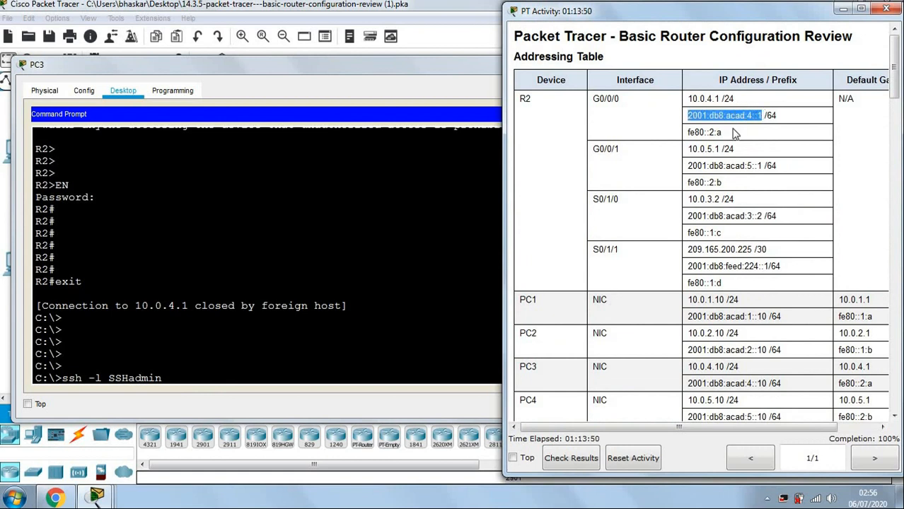
{"action": "left_click", "coordinate": [239, 378]}
{"action": "right_click", "coordinate": [286, 374]}
{"action": "left_click", "coordinate": [311, 406]}
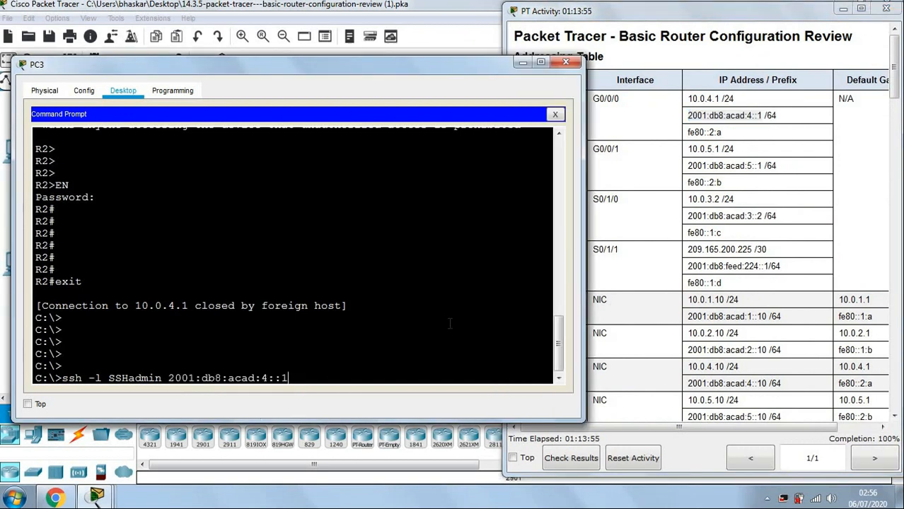
{"action": "key", "text": "Return"}
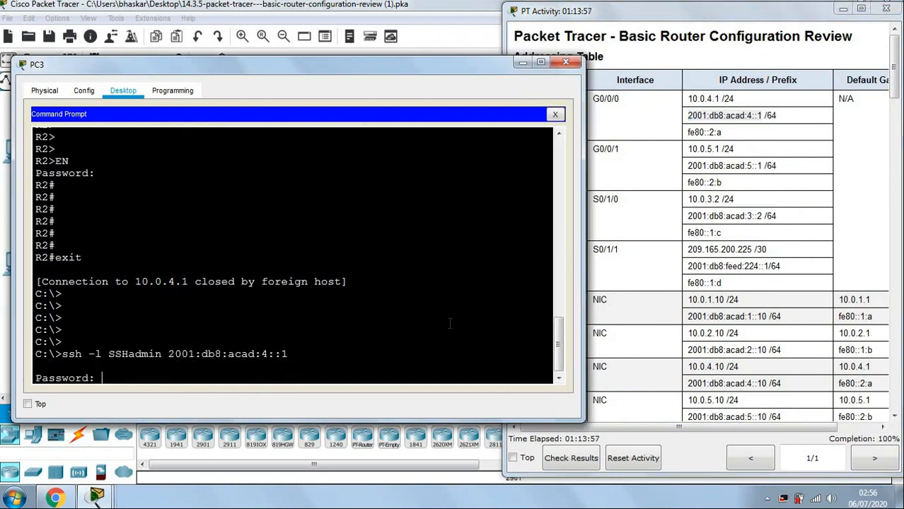
Submit the login password copied from Step 1 of the instructions.
{"action": "left_click", "coordinate": [690, 278]}
{"action": "scroll", "coordinate": [692, 277], "scroll_direction": "down", "scroll_amount": 4}
{"action": "scroll", "coordinate": [691, 277], "scroll_direction": "down", "scroll_amount": 15}
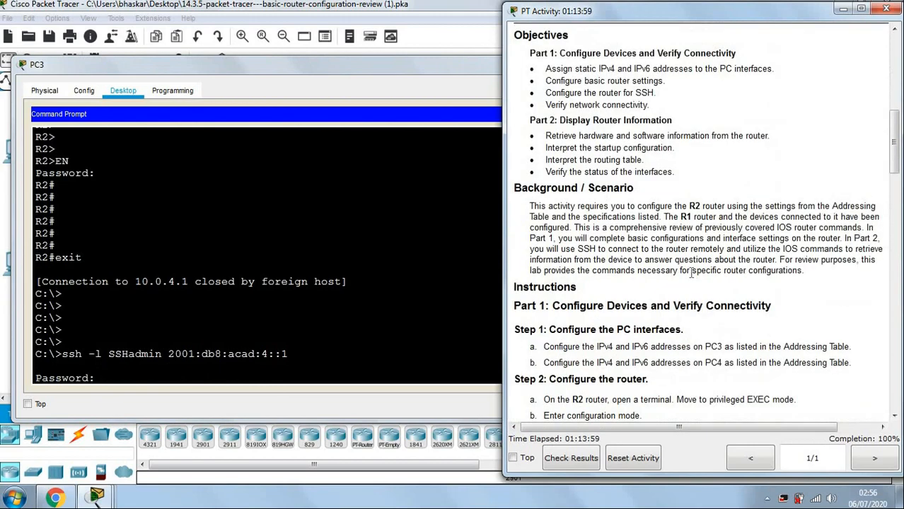
{"action": "scroll", "coordinate": [691, 272], "scroll_direction": "down", "scroll_amount": 3}
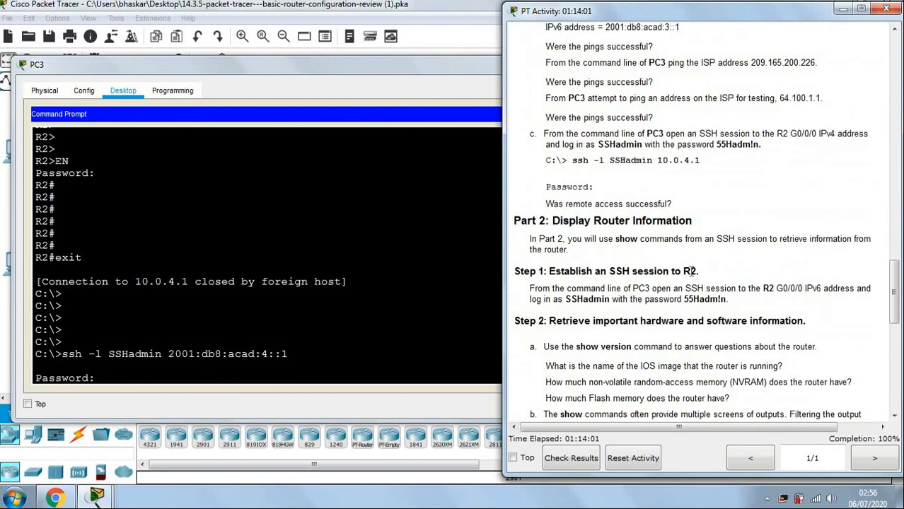
{"action": "scroll", "coordinate": [690, 271], "scroll_direction": "down", "scroll_amount": 4}
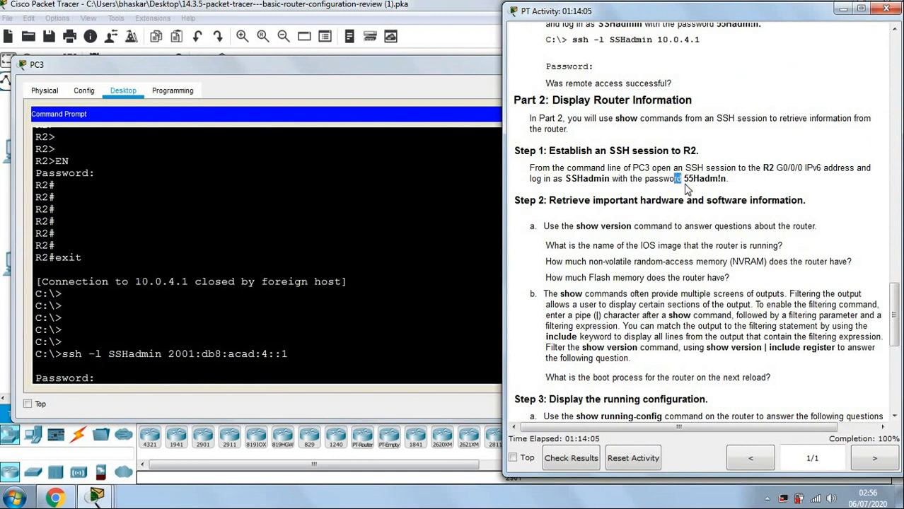
{"action": "left_click_drag", "start_coordinate": [685, 179], "coordinate": [731, 179]}
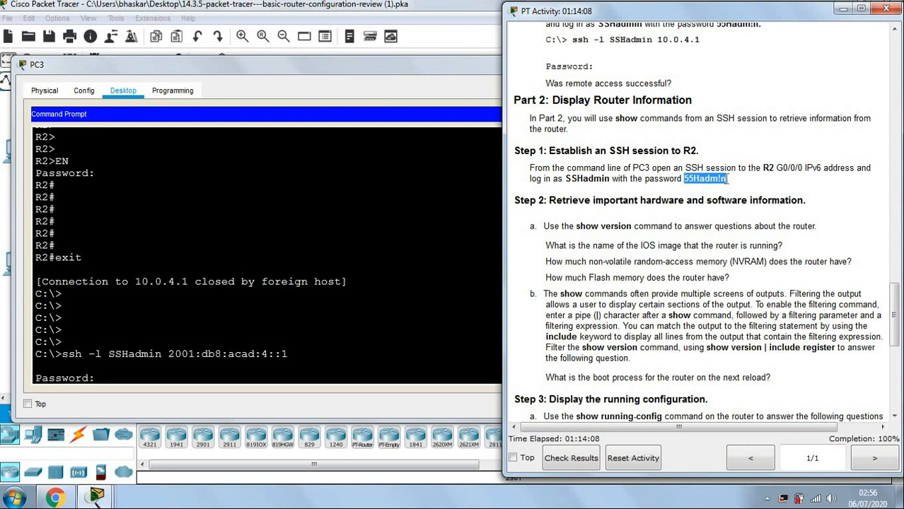
{"action": "left_click", "coordinate": [190, 407]}
{"action": "right_click", "coordinate": [197, 377]}
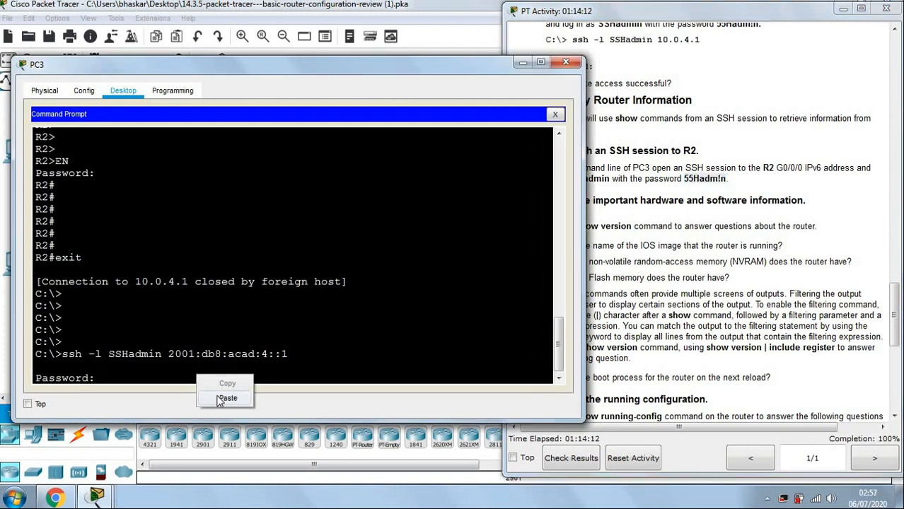
{"action": "left_click", "coordinate": [226, 398]}
{"action": "key", "text": "Return"}
{"action": "key", "text": "Return"}
{"action": "key", "text": "Return"}
{"action": "key", "text": "Return"}
{"action": "key", "text": "Return"}
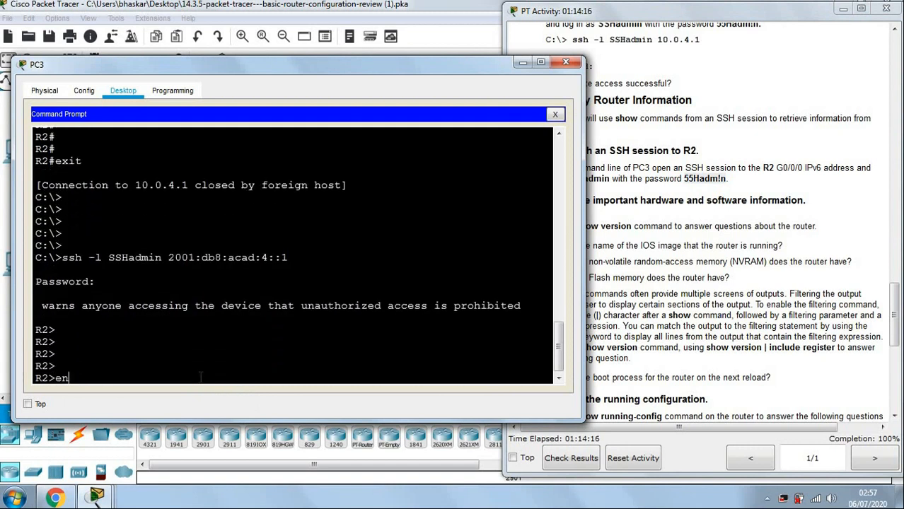
Run en and submit the enable password copied from the instructions.
{"action": "type", "text": "en"}
{"action": "key", "text": "Return"}
{"action": "left_click", "coordinate": [697, 209]}
{"action": "scroll", "coordinate": [696, 206], "scroll_direction": "up", "scroll_amount": 5}
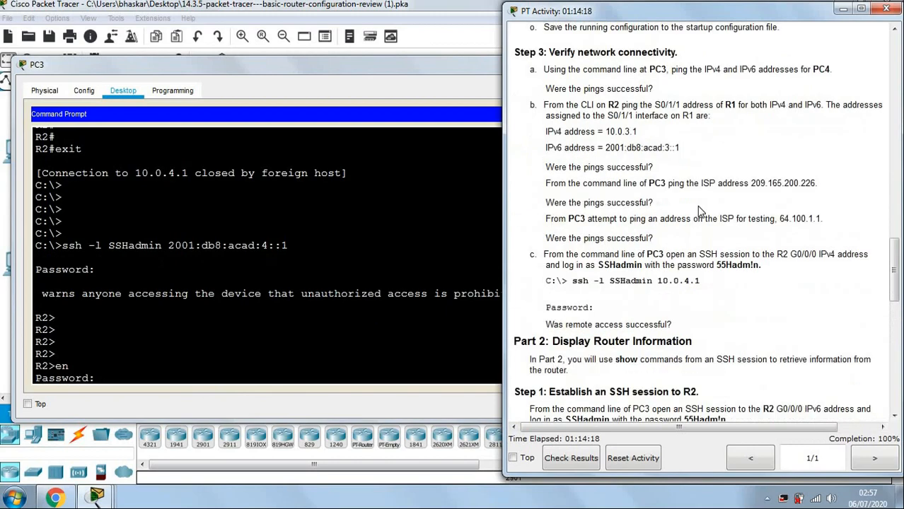
{"action": "scroll", "coordinate": [697, 210], "scroll_direction": "up", "scroll_amount": 10}
{"action": "scroll", "coordinate": [698, 211], "scroll_direction": "down", "scroll_amount": 8}
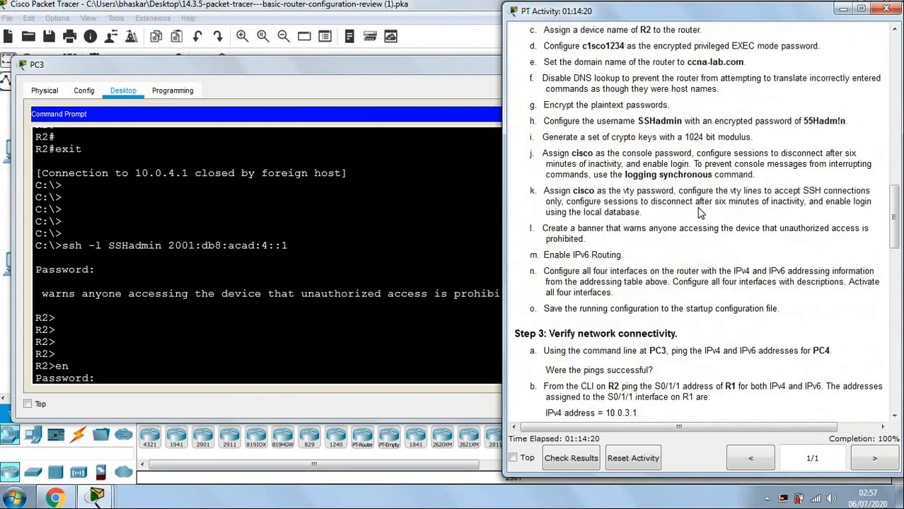
{"action": "left_click_drag", "start_coordinate": [579, 46], "coordinate": [628, 47]}
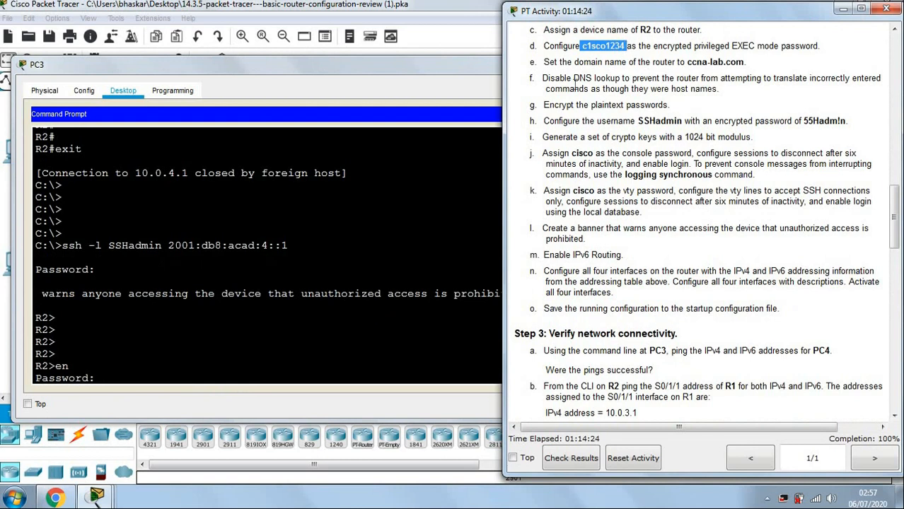
{"action": "left_click", "coordinate": [212, 378]}
{"action": "right_click", "coordinate": [212, 378]}
{"action": "left_click", "coordinate": [232, 403]}
{"action": "key", "text": "Return"}
{"action": "key", "text": "Return"}
{"action": "key", "text": "Return"}
{"action": "key", "text": "Return"}
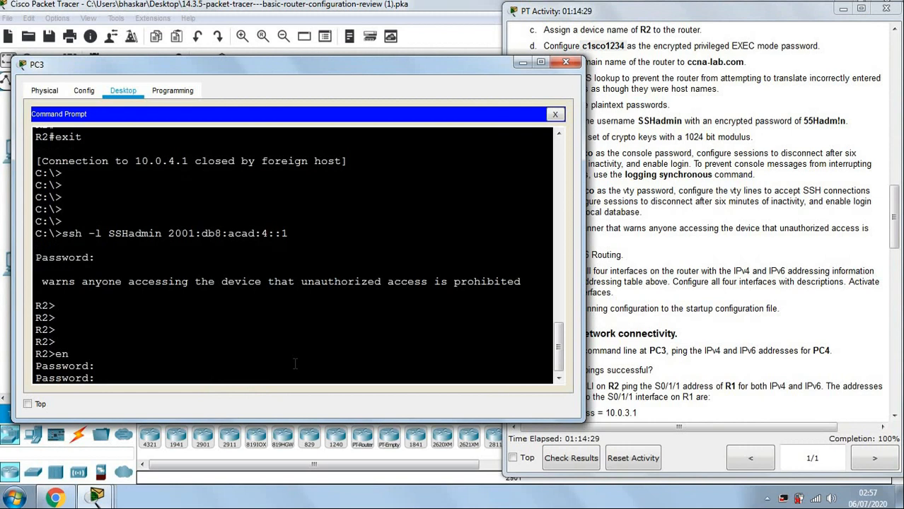
Retry en, pasting the enable password twice before submitting it.
{"action": "type", "text": "en"}
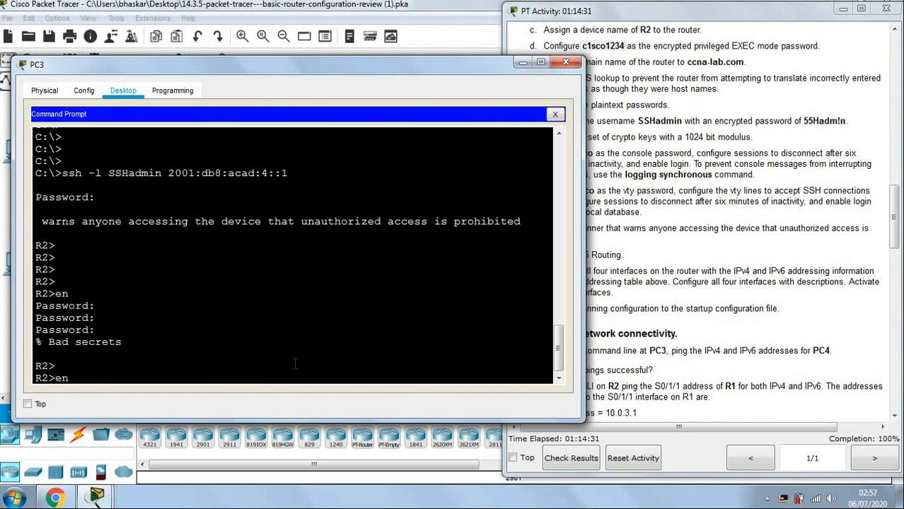
{"action": "key", "text": "Return"}
{"action": "right_click", "coordinate": [286, 376]}
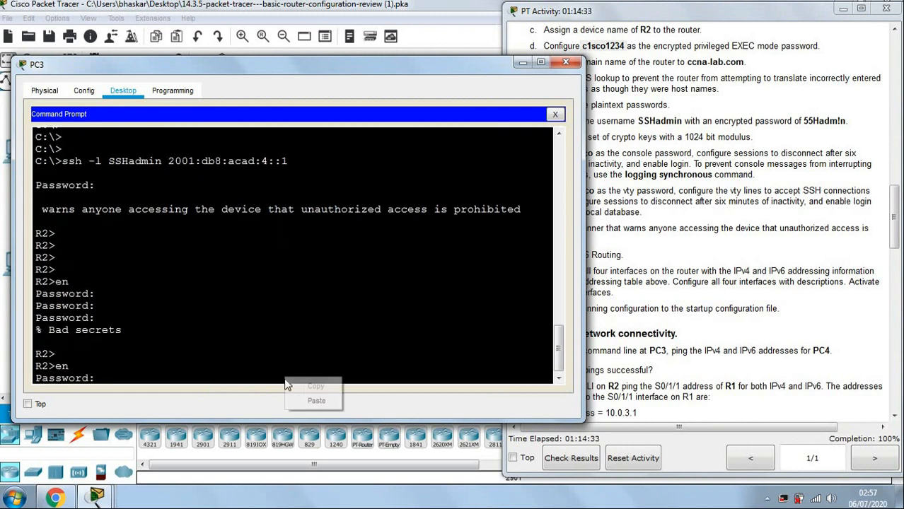
{"action": "left_click", "coordinate": [314, 401]}
{"action": "right_click", "coordinate": [290, 382]}
{"action": "left_click", "coordinate": [317, 397]}
{"action": "key", "text": "Return"}
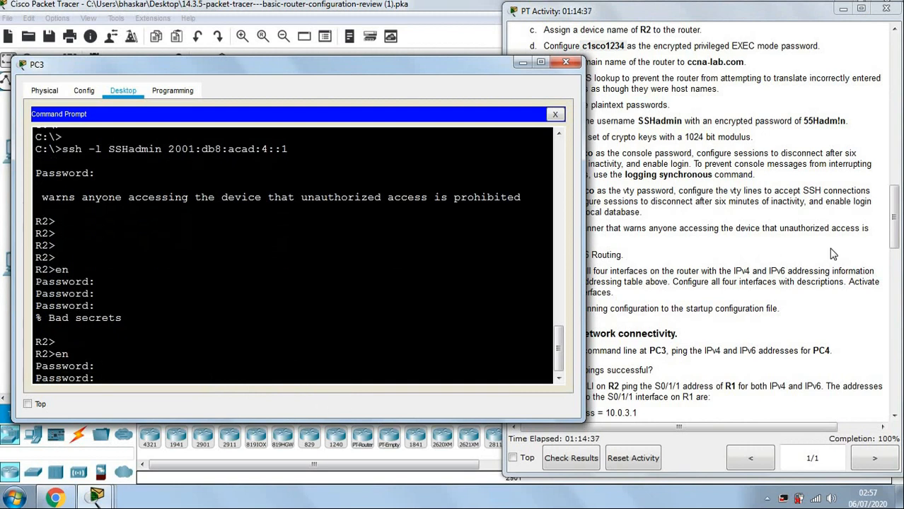
Recopy the enable password and submit it to reach the R2# prompt.
{"action": "left_click", "coordinate": [748, 243]}
{"action": "left_click_drag", "start_coordinate": [584, 46], "coordinate": [621, 56]}
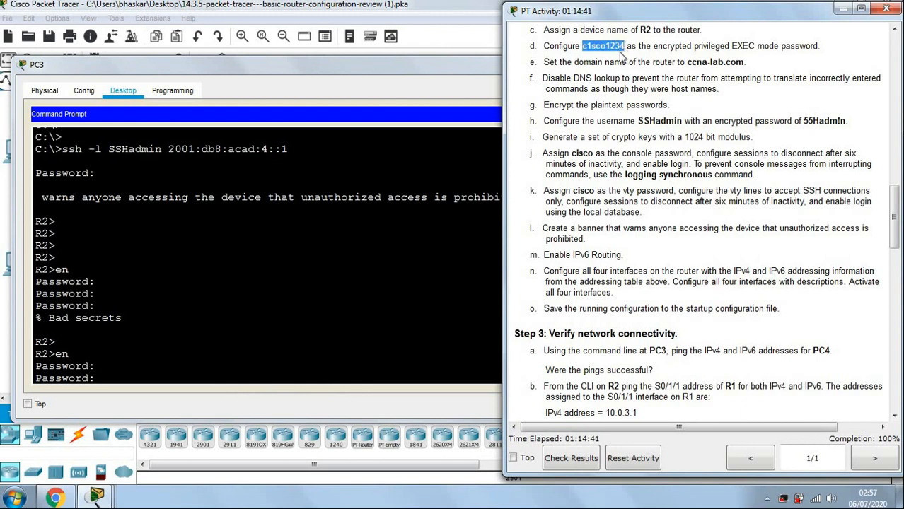
{"action": "left_click", "coordinate": [176, 376]}
{"action": "right_click", "coordinate": [175, 375]}
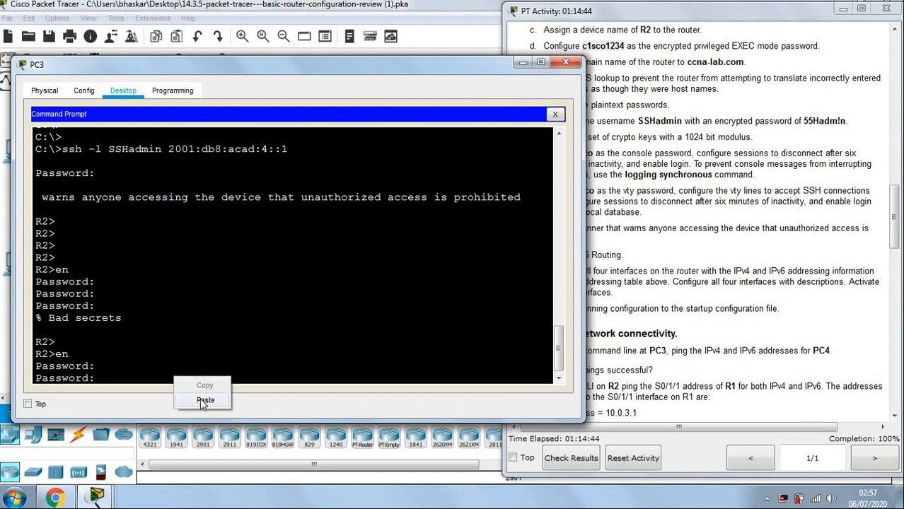
{"action": "left_click", "coordinate": [200, 398]}
{"action": "key", "text": "Return"}
{"action": "key", "text": "Return"}
{"action": "key", "text": "Return"}
{"action": "key", "text": "Return"}
{"action": "key", "text": "Return"}
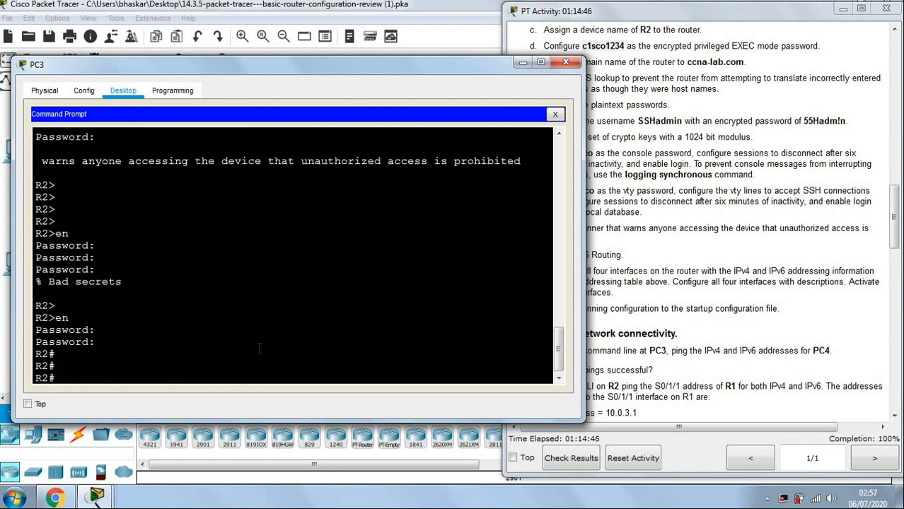
{"action": "left_click", "coordinate": [803, 277]}
{"action": "scroll", "coordinate": [803, 278], "scroll_direction": "down", "scroll_amount": 5}
{"action": "scroll", "coordinate": [804, 280], "scroll_direction": "down", "scroll_amount": 5}
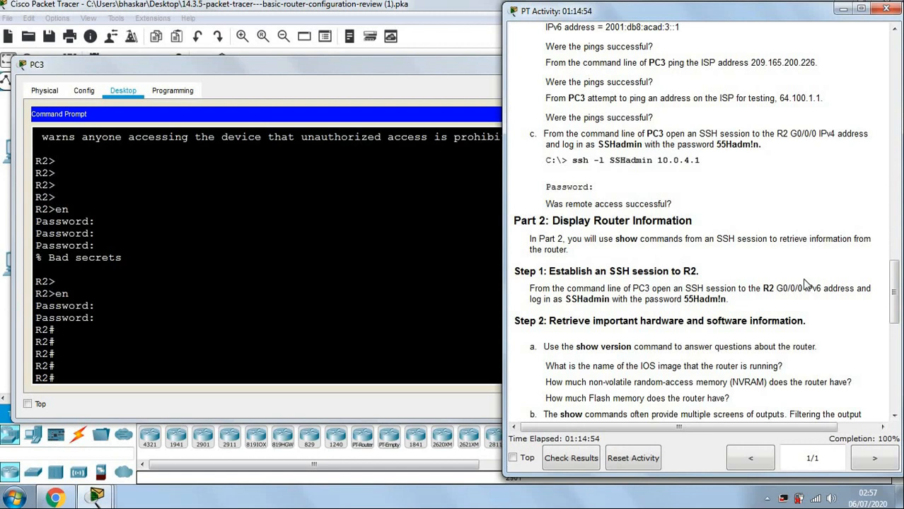
{"action": "scroll", "coordinate": [797, 242], "scroll_direction": "down", "scroll_amount": 1}
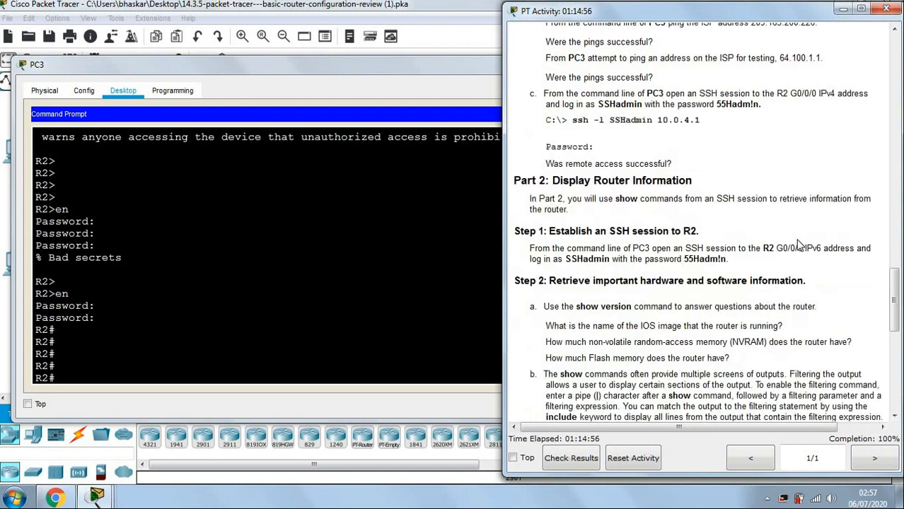
{"action": "scroll", "coordinate": [799, 244], "scroll_direction": "down", "scroll_amount": 1}
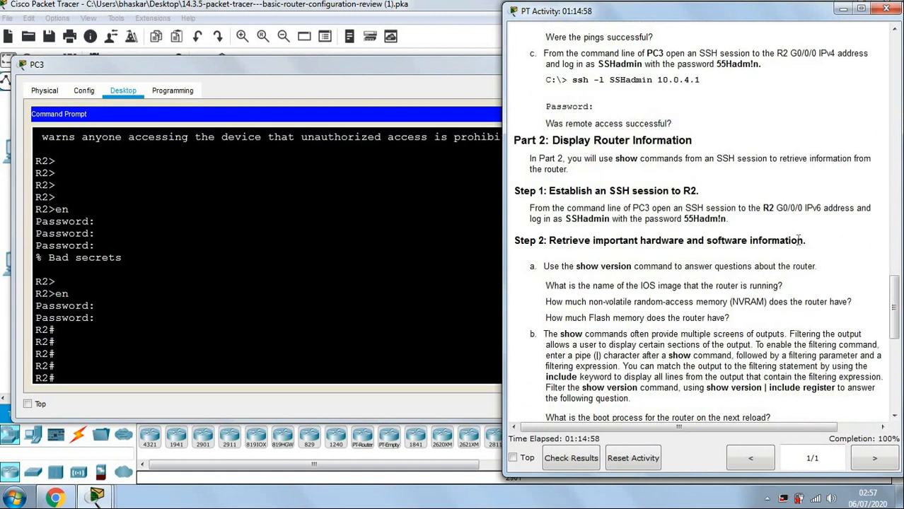
{"action": "scroll", "coordinate": [799, 240], "scroll_direction": "down", "scroll_amount": 1}
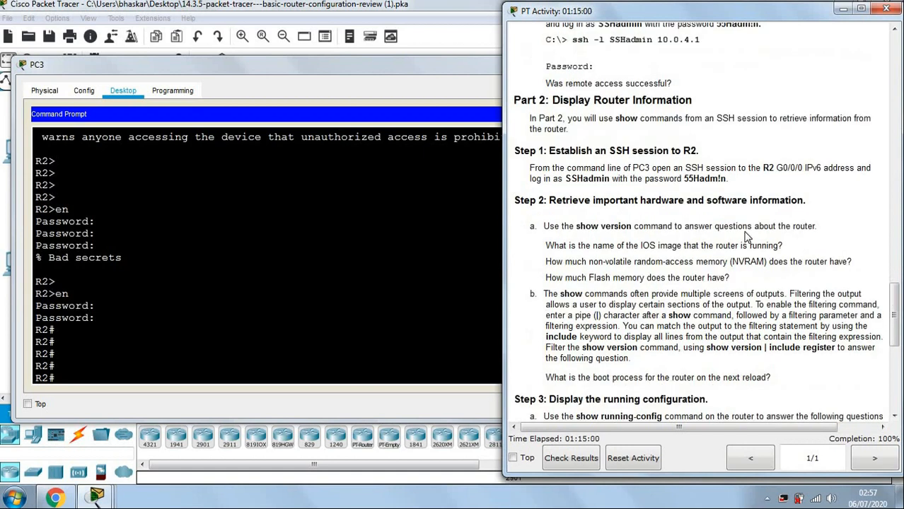
{"action": "scroll", "coordinate": [746, 237], "scroll_direction": "down", "scroll_amount": 1}
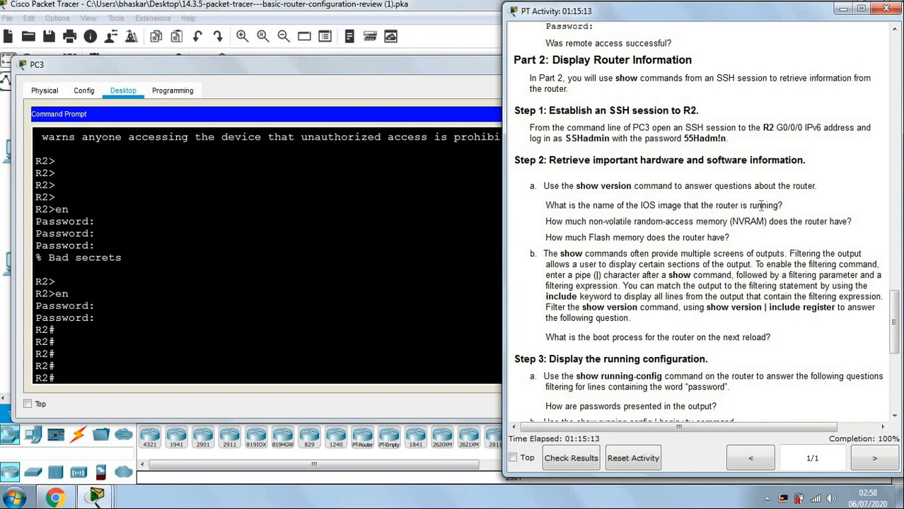
{"action": "left_click", "coordinate": [263, 382]}
Run show version on R2 and mark the IOS Version 15.5 line.
{"action": "type", "text": "sh ver"}
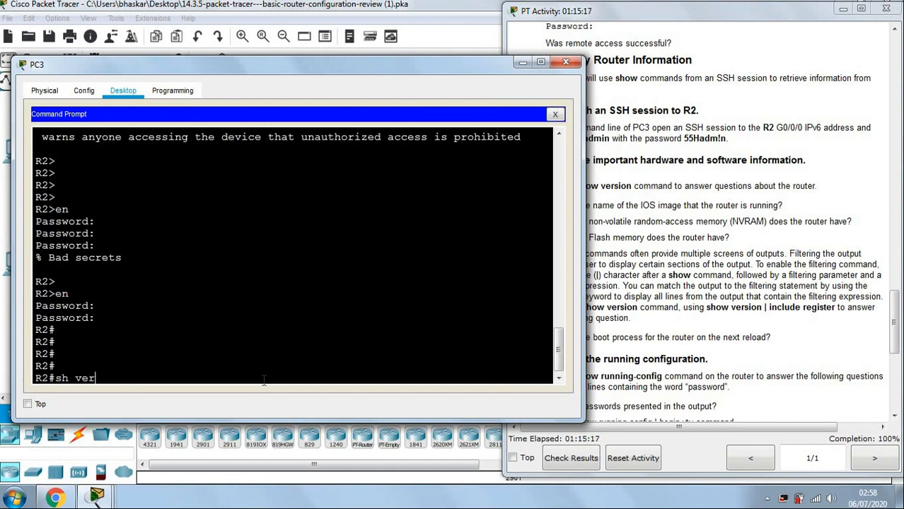
{"action": "key", "text": "Tab"}
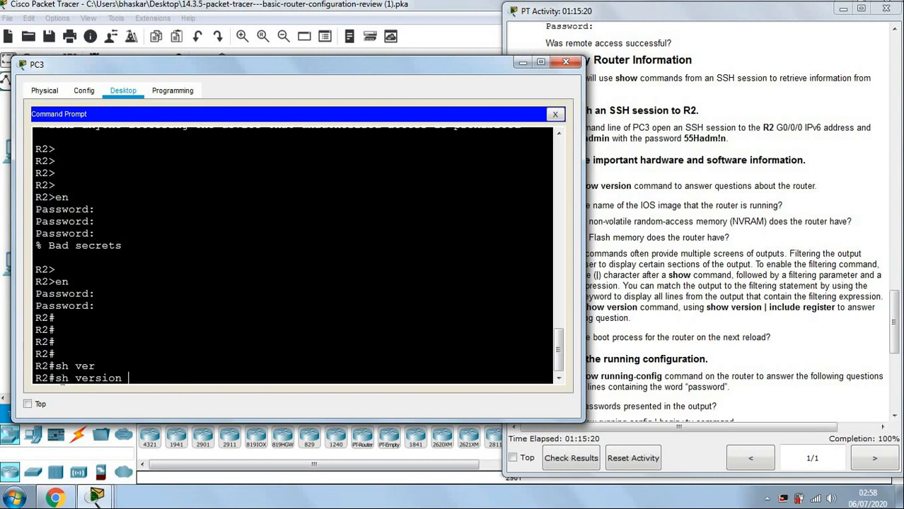
{"action": "key", "text": "Return"}
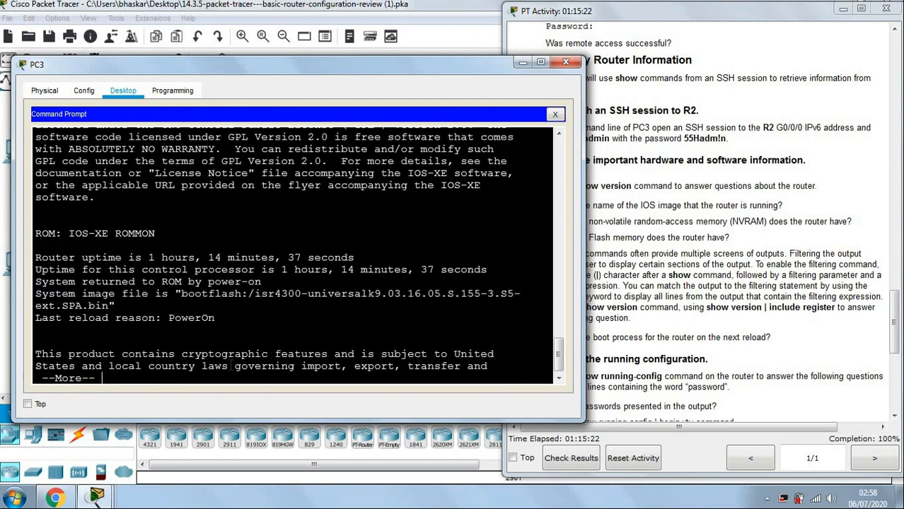
{"action": "scroll", "coordinate": [245, 336], "scroll_direction": "up", "scroll_amount": 6}
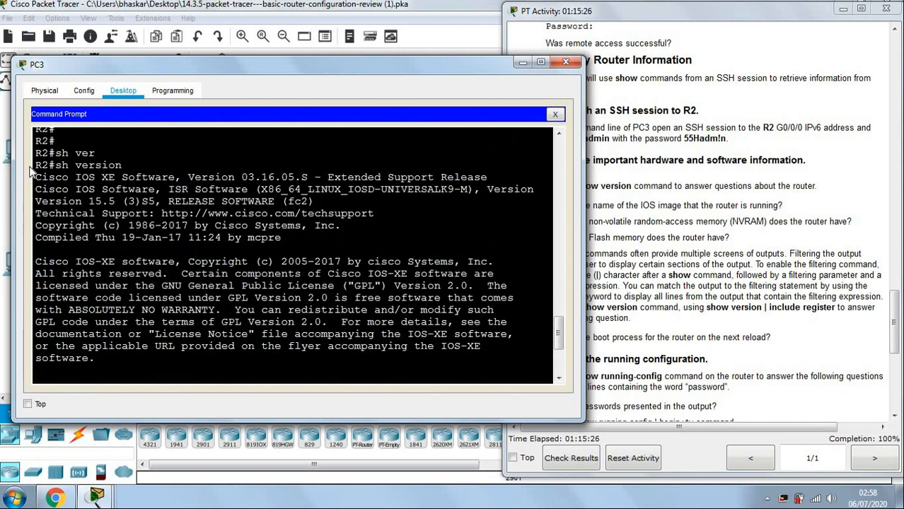
{"action": "left_click_drag", "start_coordinate": [55, 165], "coordinate": [128, 164]}
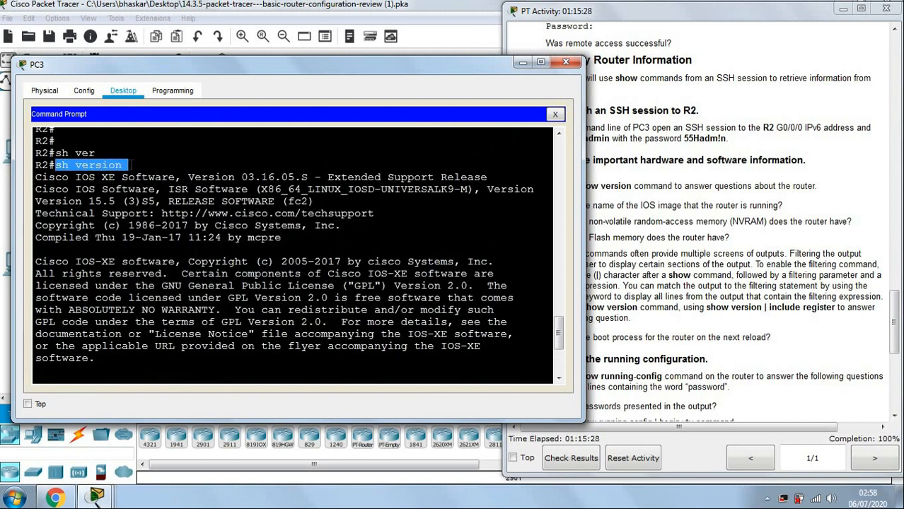
{"action": "left_click_drag", "start_coordinate": [36, 200], "coordinate": [123, 202]}
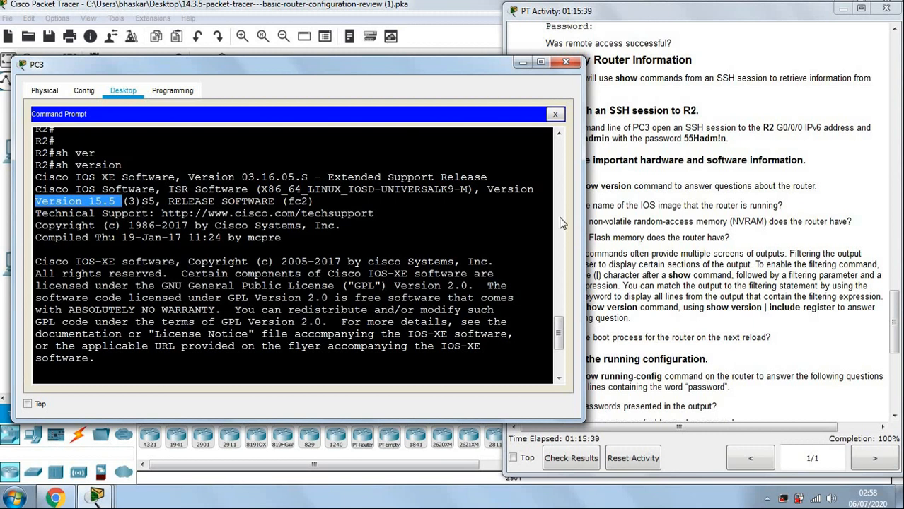
{"action": "left_click", "coordinate": [660, 221]}
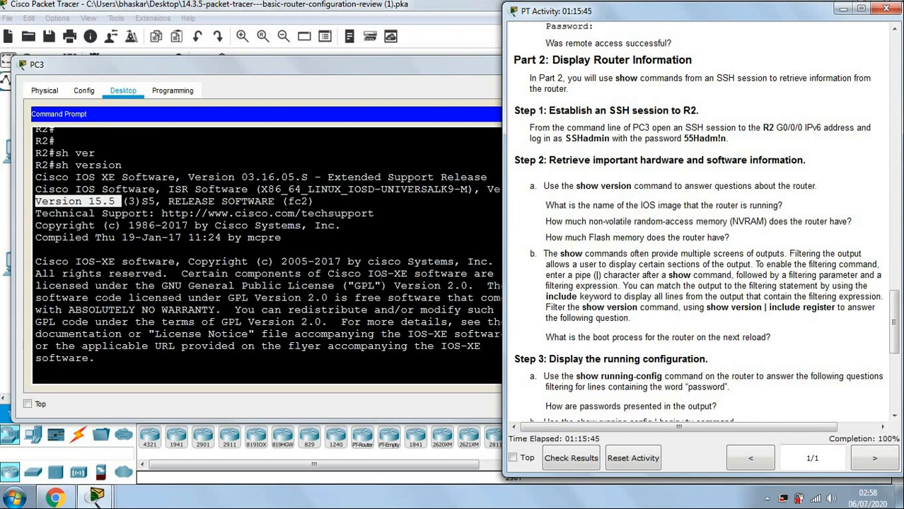
Page through the output to the configuration register 0x2102 line.
{"action": "key", "text": "space"}
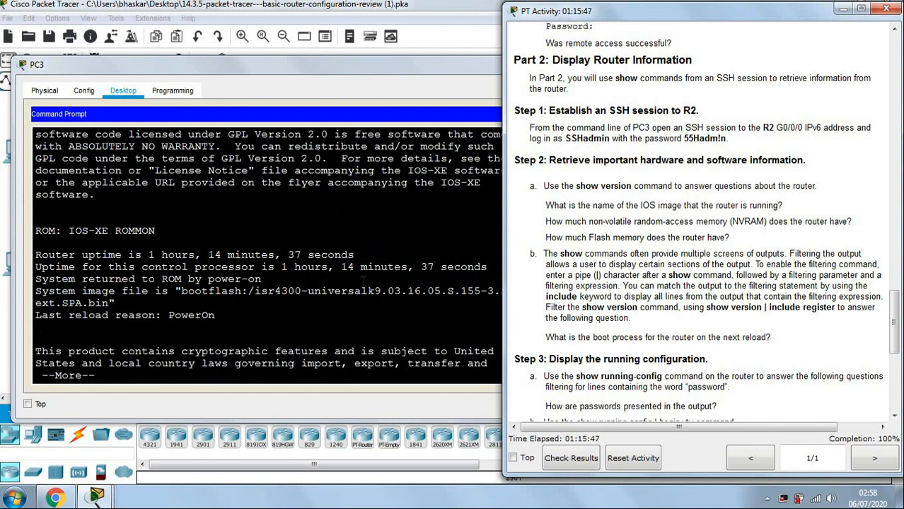
{"action": "key", "text": "space"}
{"action": "left_click", "coordinate": [368, 275]}
{"action": "key", "text": "space"}
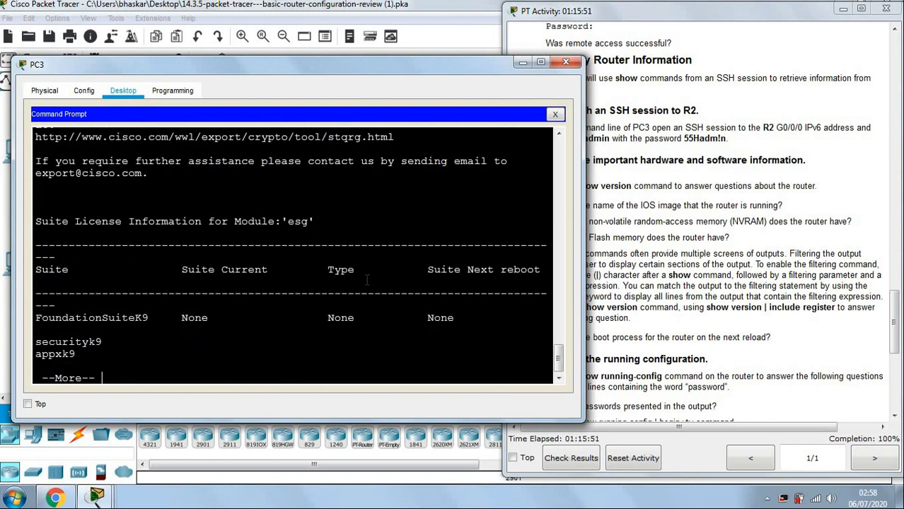
{"action": "key", "text": "space"}
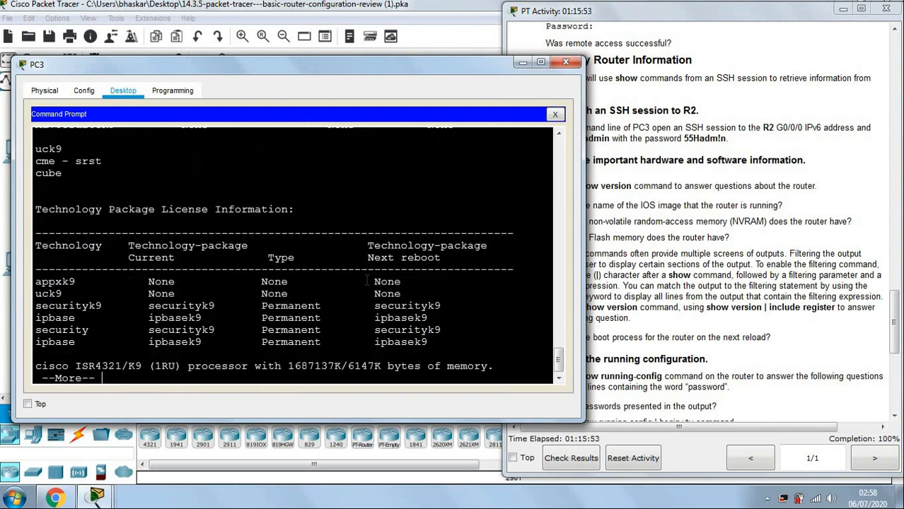
{"action": "key", "text": "space"}
{"action": "key", "text": "Return"}
{"action": "key", "text": "Return"}
{"action": "key", "text": "Return"}
{"action": "key", "text": "Return"}
{"action": "key", "text": "Return"}
{"action": "key", "text": "Return"}
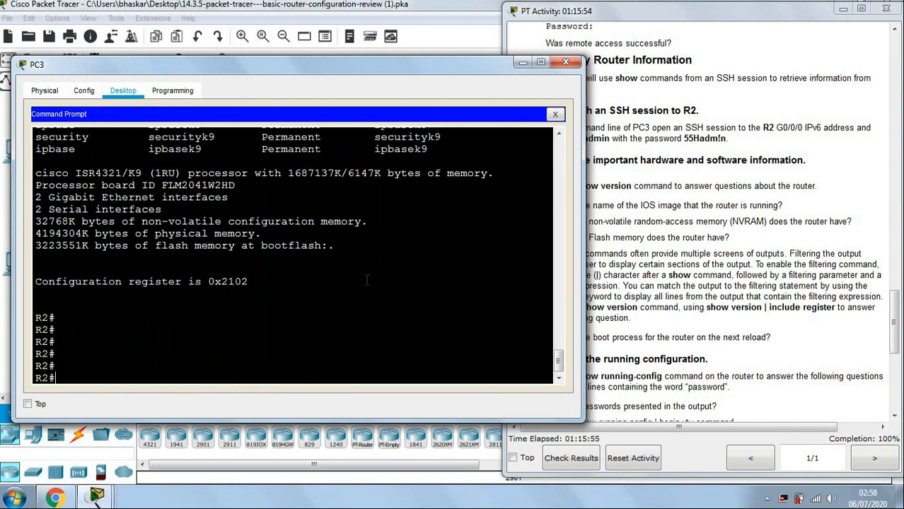
{"action": "scroll", "coordinate": [367, 280], "scroll_direction": "up", "scroll_amount": 1}
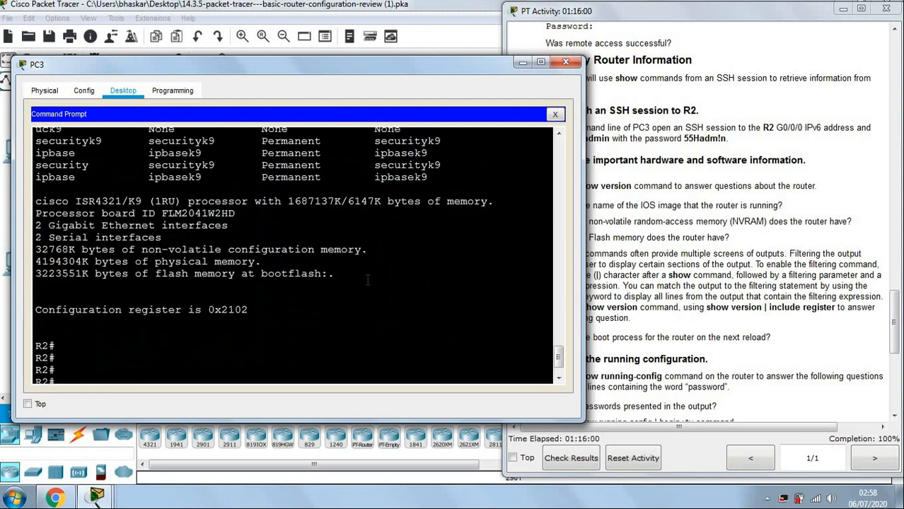
{"action": "left_click_drag", "start_coordinate": [35, 249], "coordinate": [224, 243]}
{"action": "left_click_drag", "start_coordinate": [292, 243], "coordinate": [380, 247]}
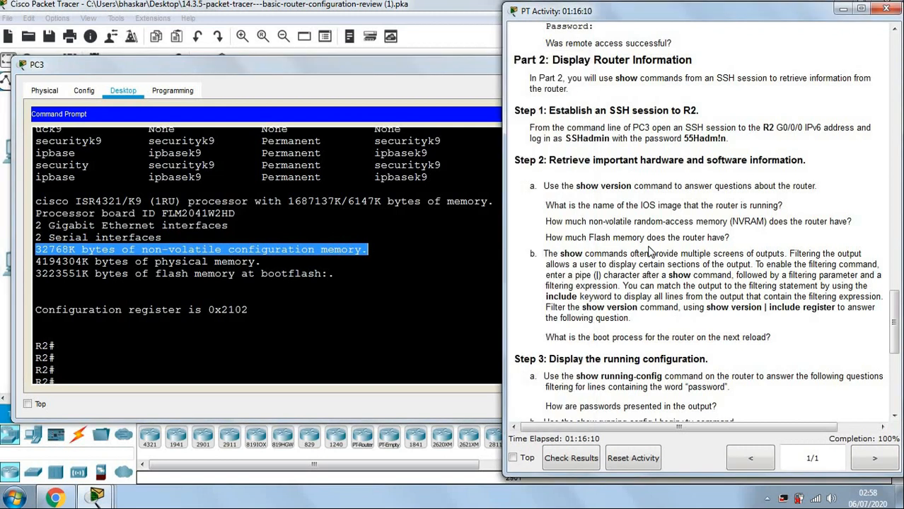
{"action": "left_click", "coordinate": [651, 252]}
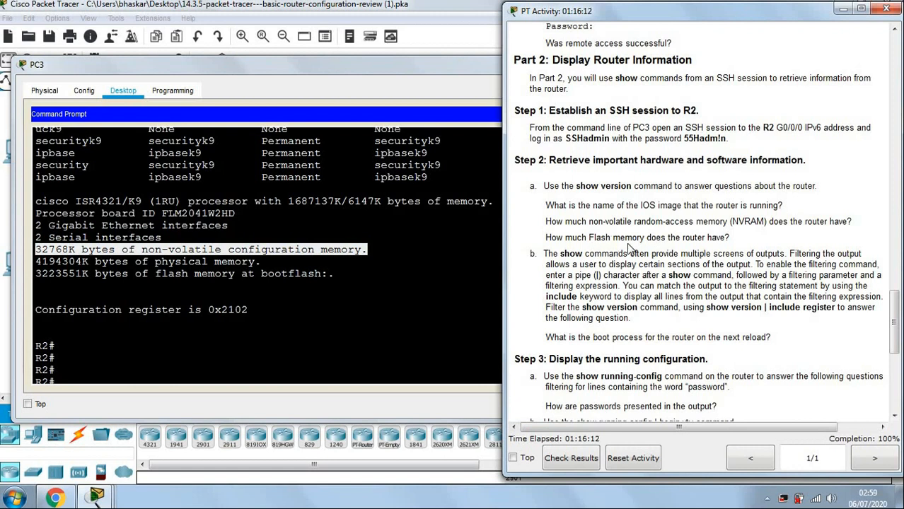
{"action": "left_click", "coordinate": [359, 306]}
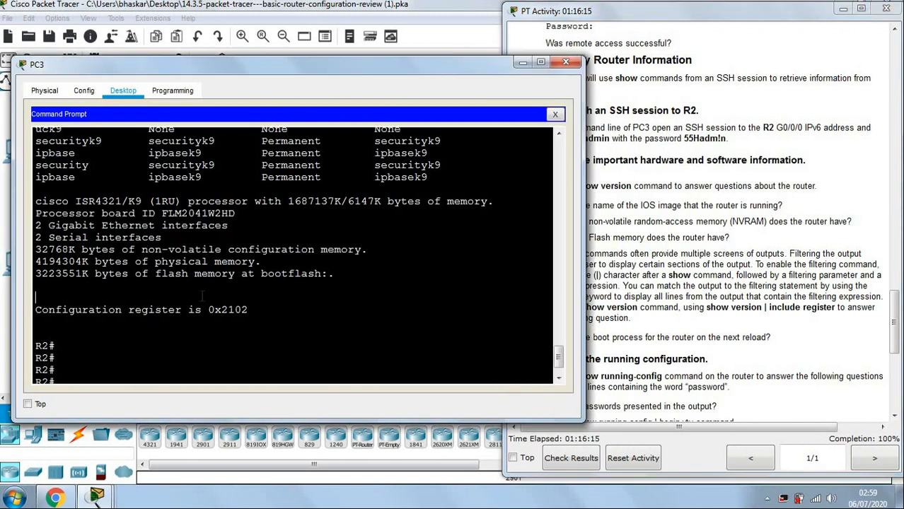
{"action": "left_click_drag", "start_coordinate": [35, 274], "coordinate": [348, 275]}
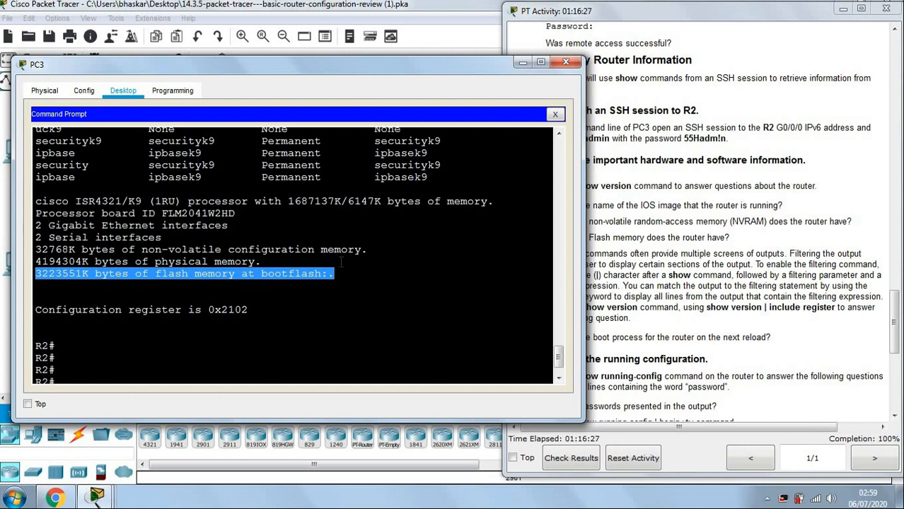
{"action": "scroll", "coordinate": [340, 263], "scroll_direction": "up", "scroll_amount": 10}
{"action": "scroll", "coordinate": [340, 262], "scroll_direction": "up", "scroll_amount": 6}
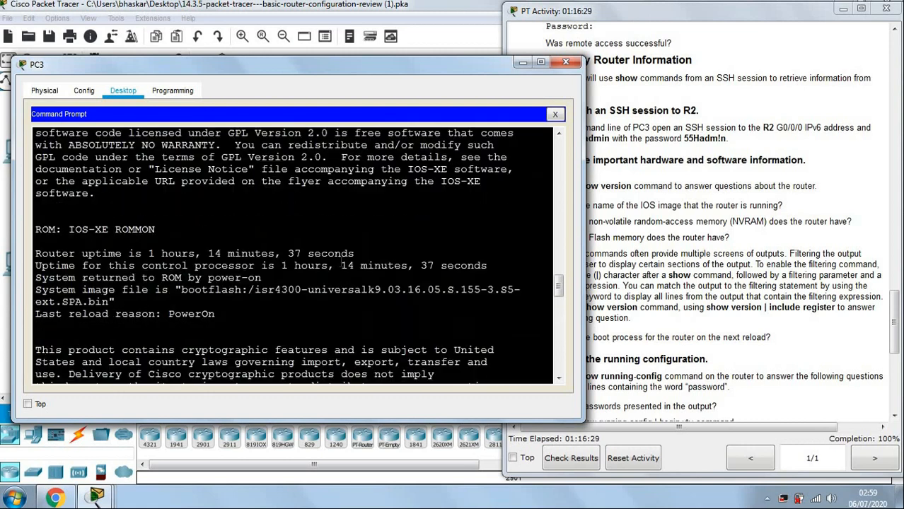
{"action": "scroll", "coordinate": [341, 265], "scroll_direction": "up", "scroll_amount": 8}
{"action": "scroll", "coordinate": [342, 266], "scroll_direction": "down", "scroll_amount": 1}
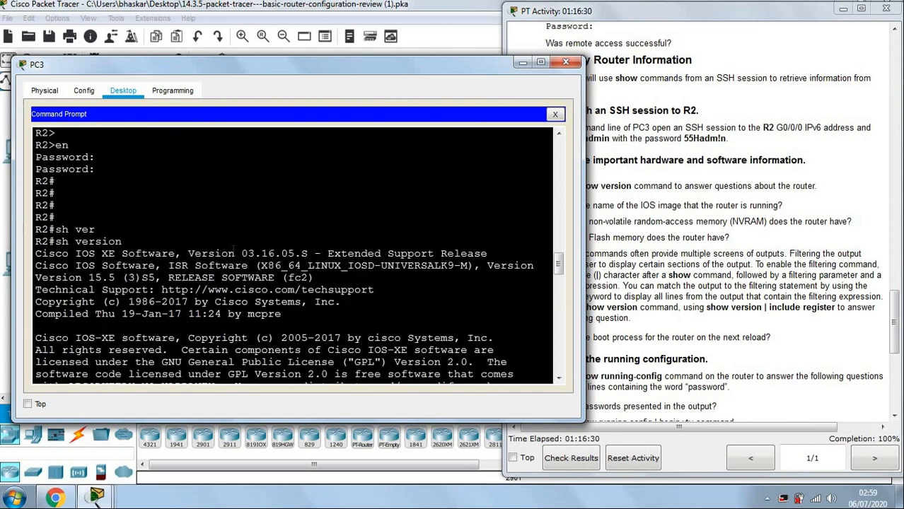
{"action": "left_click_drag", "start_coordinate": [88, 277], "coordinate": [115, 277]}
{"action": "scroll", "coordinate": [233, 283], "scroll_direction": "down", "scroll_amount": 15}
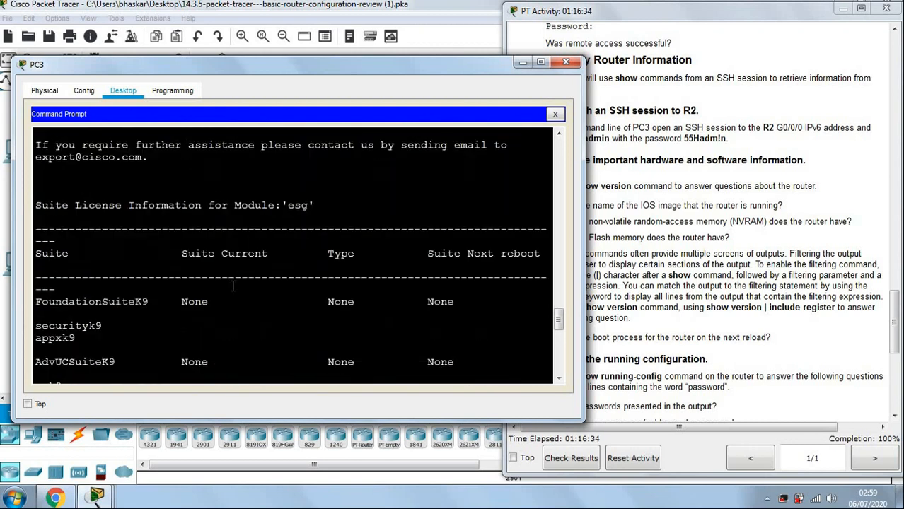
{"action": "scroll", "coordinate": [233, 285], "scroll_direction": "down", "scroll_amount": 5}
{"action": "scroll", "coordinate": [230, 283], "scroll_direction": "down", "scroll_amount": 5}
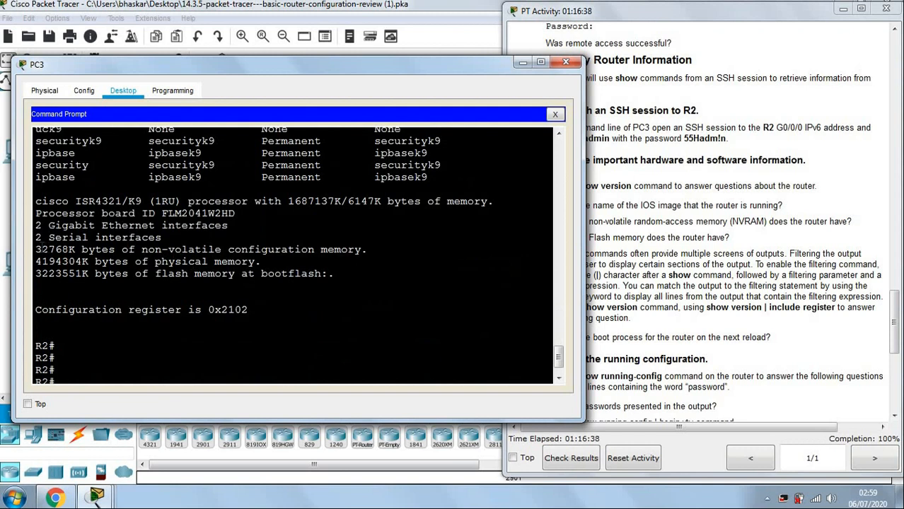
{"action": "left_click_drag", "start_coordinate": [35, 249], "coordinate": [148, 249]}
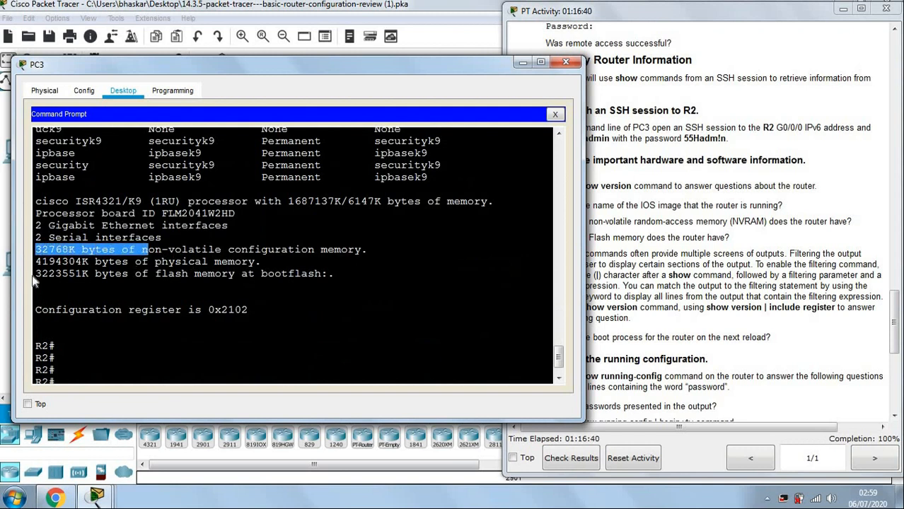
{"action": "left_click_drag", "start_coordinate": [41, 273], "coordinate": [294, 272]}
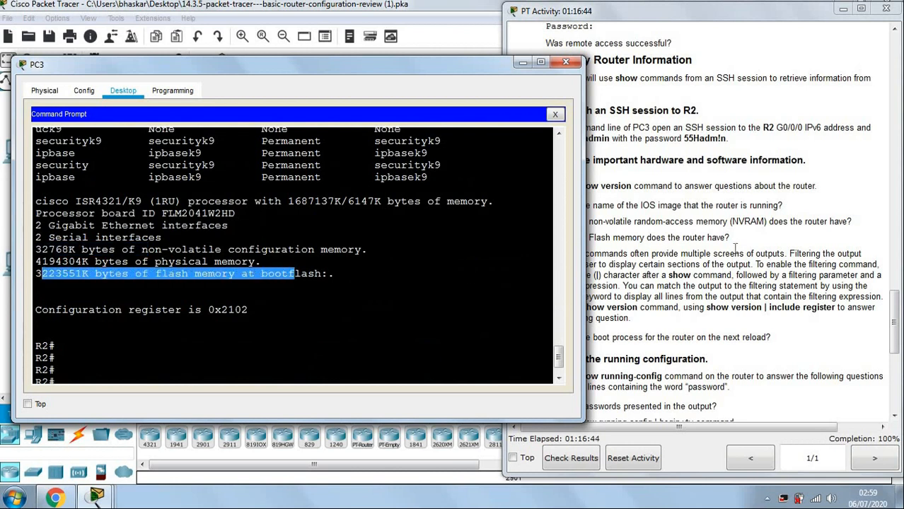
{"action": "left_click", "coordinate": [732, 253]}
{"action": "scroll", "coordinate": [735, 253], "scroll_direction": "down", "scroll_amount": 1}
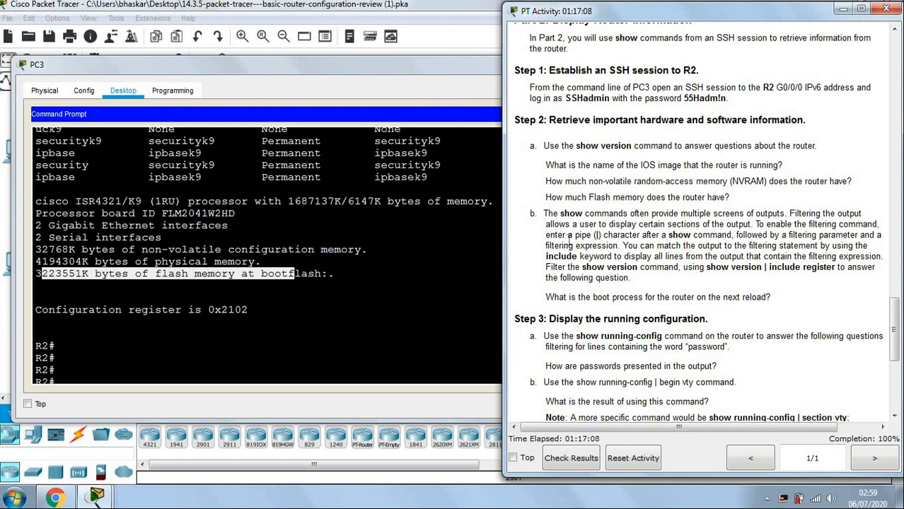
{"action": "left_click_drag", "start_coordinate": [591, 235], "coordinate": [602, 235]}
{"action": "left_click", "coordinate": [664, 238]}
{"action": "left_click", "coordinate": [280, 382]}
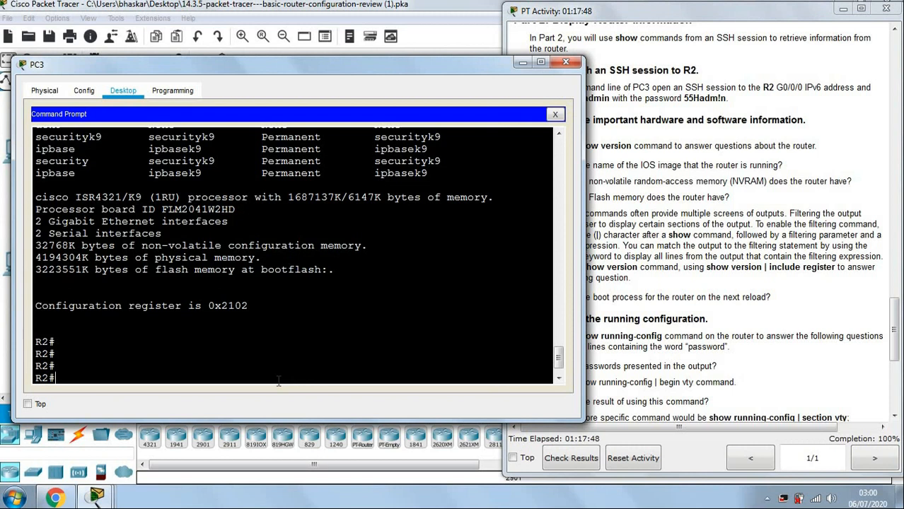
On R2, list the output filter options available with show version | ?
{"action": "key", "text": "Return"}
{"action": "key", "text": "Return"}
{"action": "key", "text": "Return"}
{"action": "type", "text": "sh"}
{"action": "key", "text": "Tab"}
{"action": "type", "text": "ver"}
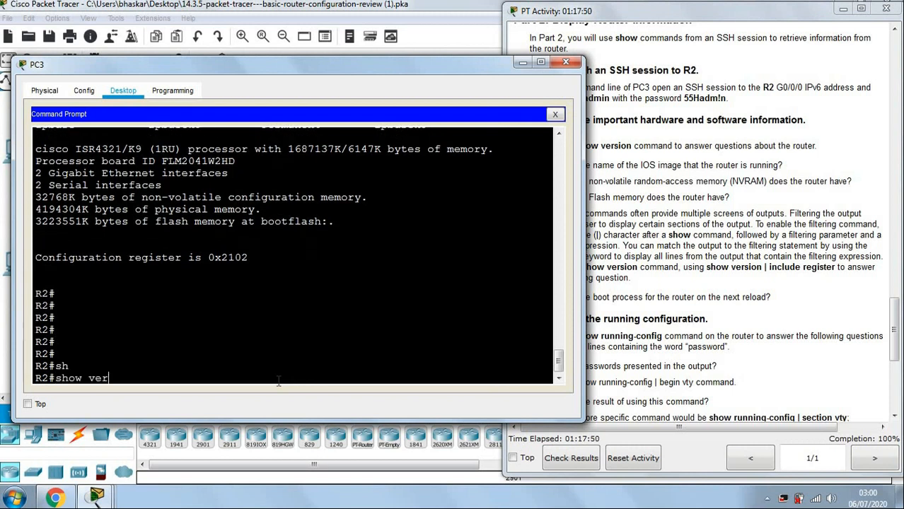
{"action": "key", "text": "Tab"}
{"action": "type", "text": "|"}
{"action": "type", "text": " i"}
{"action": "key", "text": "BackSpace"}
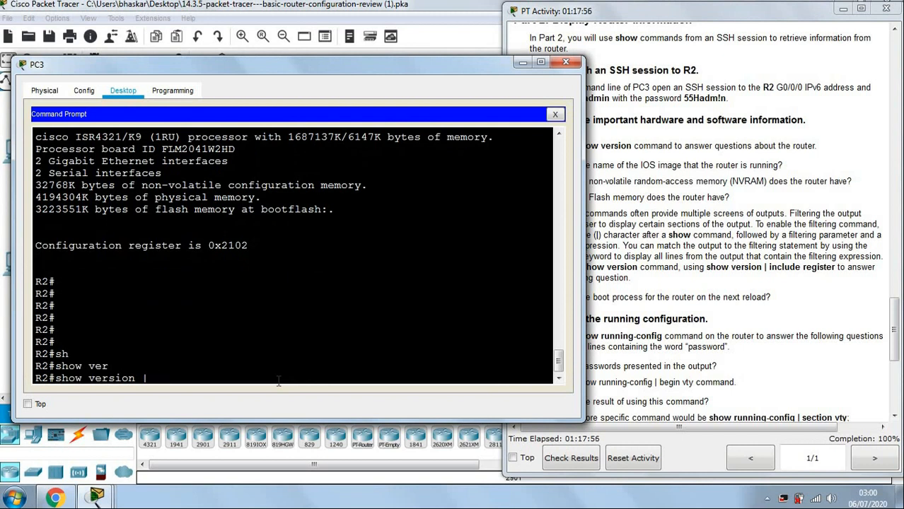
{"action": "type", "text": "?"}
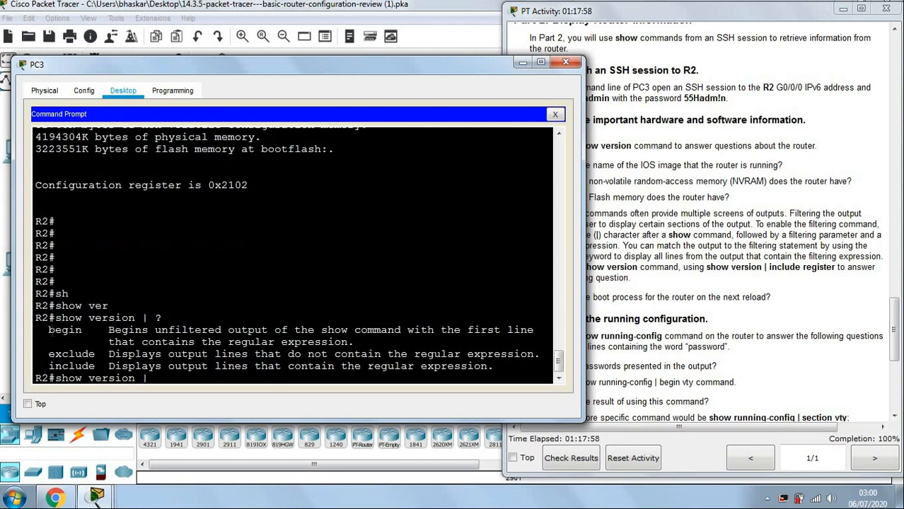
{"action": "left_click_drag", "start_coordinate": [48, 329], "coordinate": [103, 366]}
{"action": "left_click", "coordinate": [164, 377]}
Run show version | include register, which returns only 'Configuration register is 0x2102'.
{"action": "type", "text": "in"}
{"action": "key", "text": "Tab"}
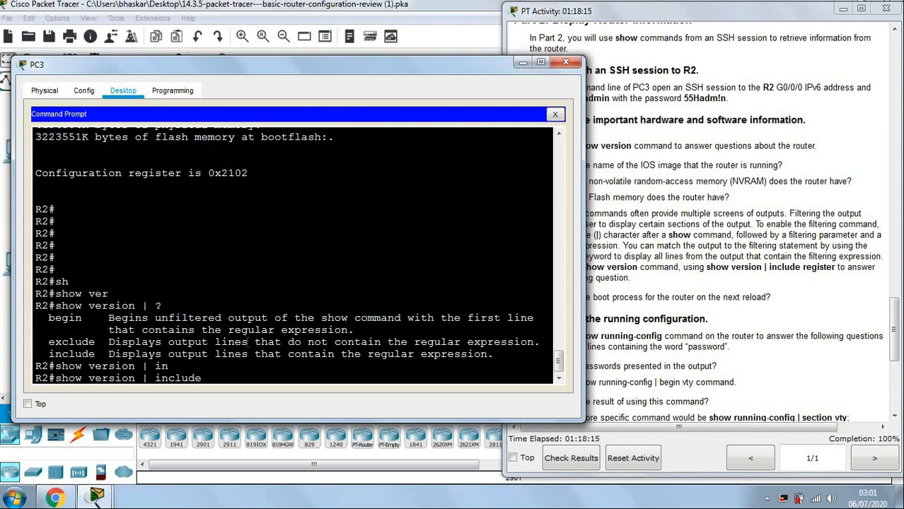
{"action": "type", "text": "re"}
{"action": "key", "text": "Tab"}
{"action": "key", "text": "BackSpace"}
{"action": "key", "text": "BackSpace"}
{"action": "type", "text": "register"}
{"action": "key", "text": "Return"}
{"action": "key", "text": "Return"}
{"action": "key", "text": "Return"}
{"action": "key", "text": "Return"}
{"action": "key", "text": "Return"}
{"action": "key", "text": "Return"}
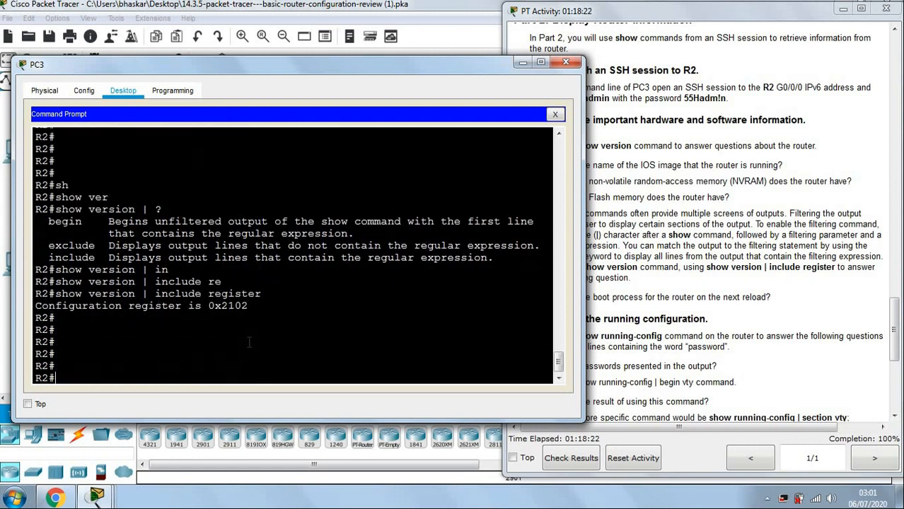
{"action": "key", "text": "Return"}
{"action": "left_click", "coordinate": [624, 321]}
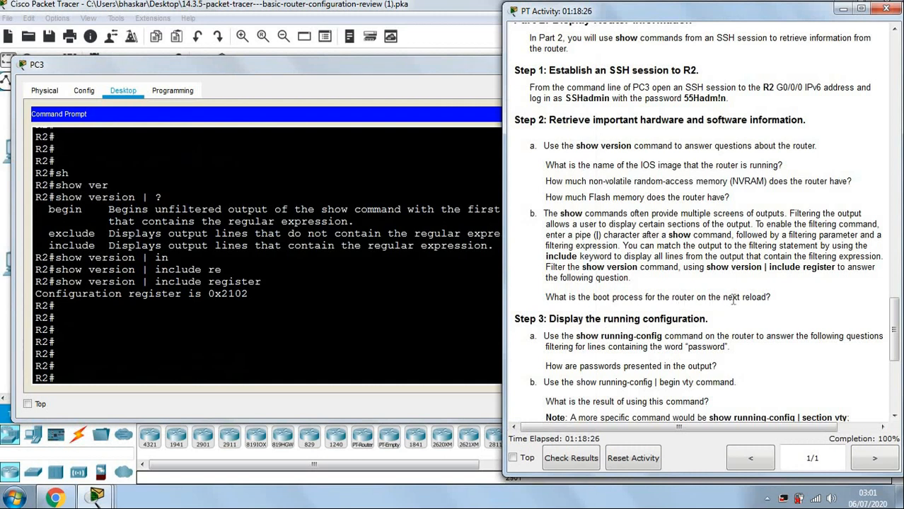
{"action": "left_click", "coordinate": [225, 299]}
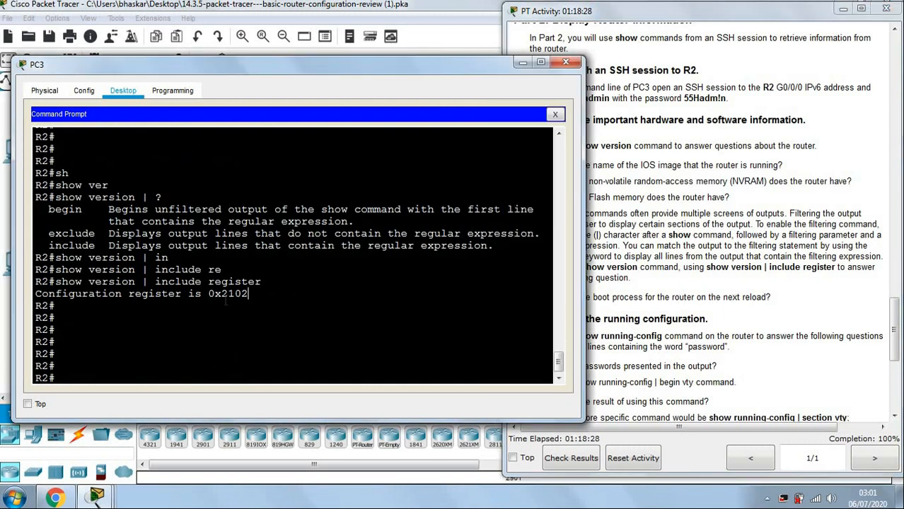
{"action": "left_click_drag", "start_coordinate": [209, 294], "coordinate": [263, 294]}
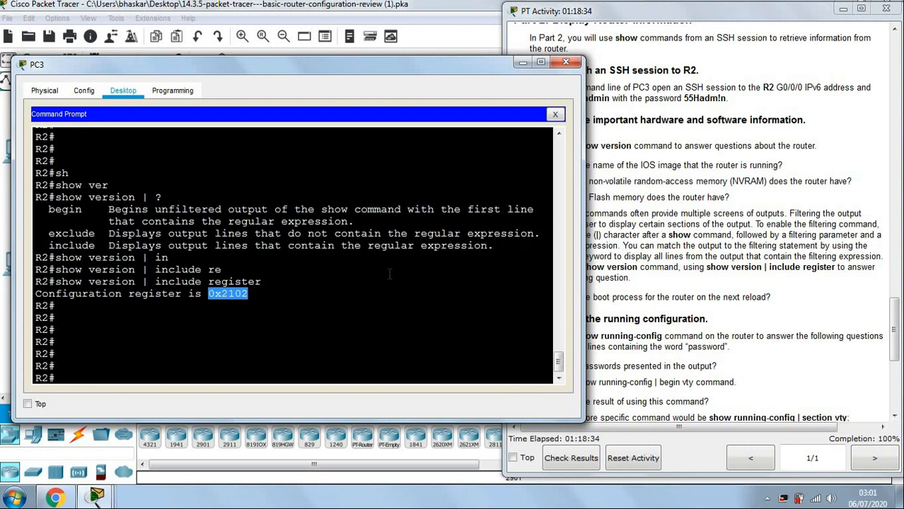
{"action": "left_click", "coordinate": [222, 269]}
{"action": "left_click_drag", "start_coordinate": [55, 282], "coordinate": [361, 290]}
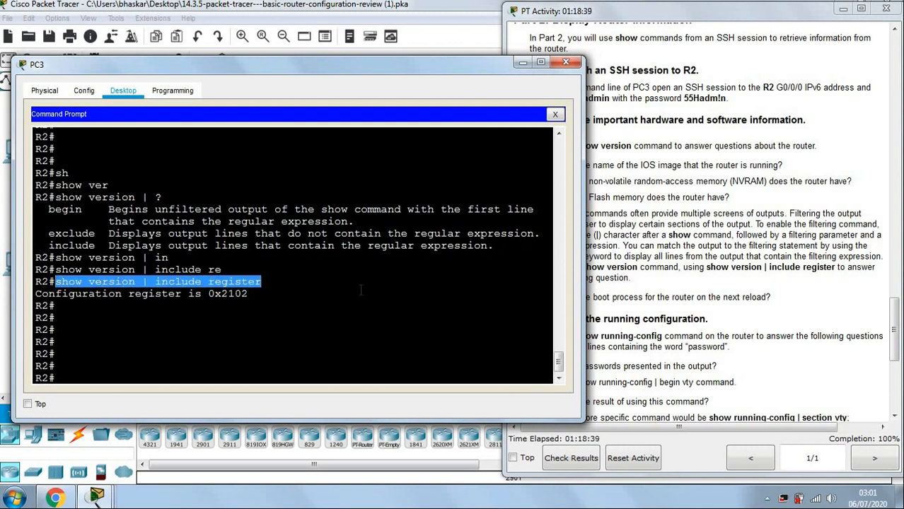
{"action": "left_click", "coordinate": [693, 282]}
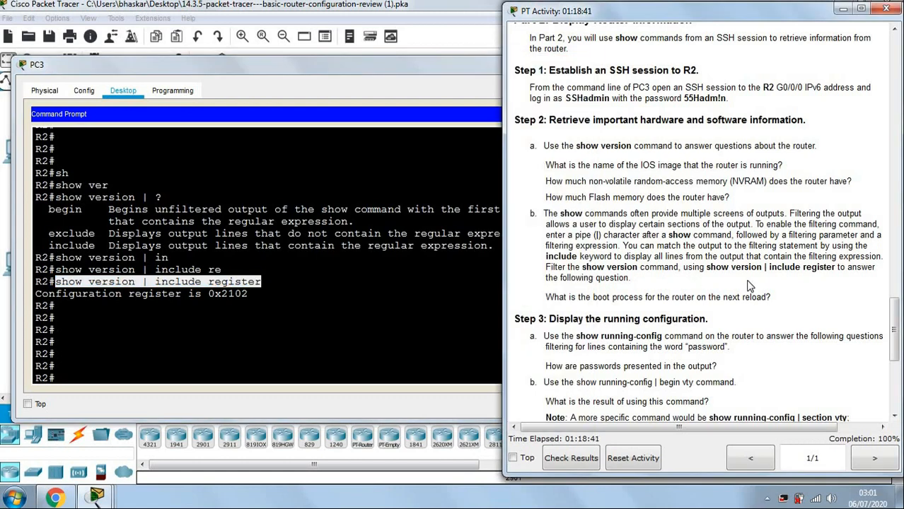
{"action": "left_click", "coordinate": [416, 277]}
{"action": "left_click", "coordinate": [799, 241]}
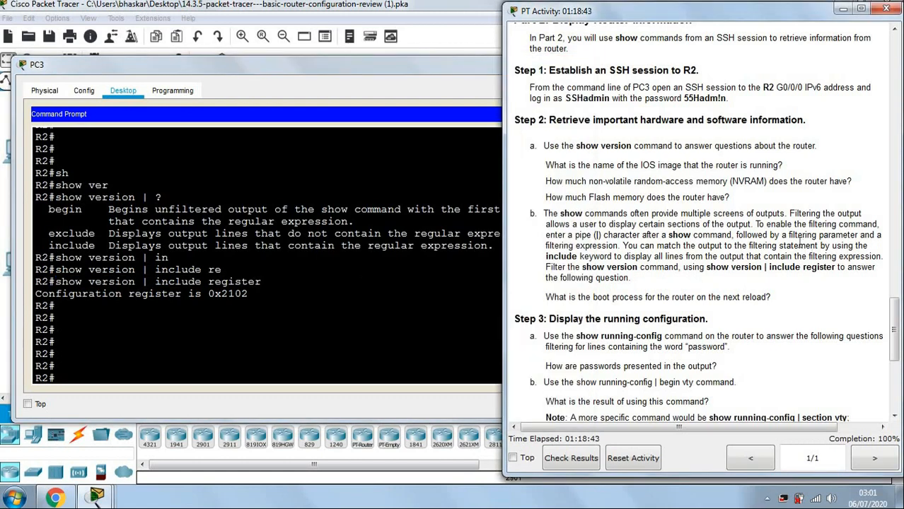
{"action": "scroll", "coordinate": [792, 241], "scroll_direction": "down", "scroll_amount": 5}
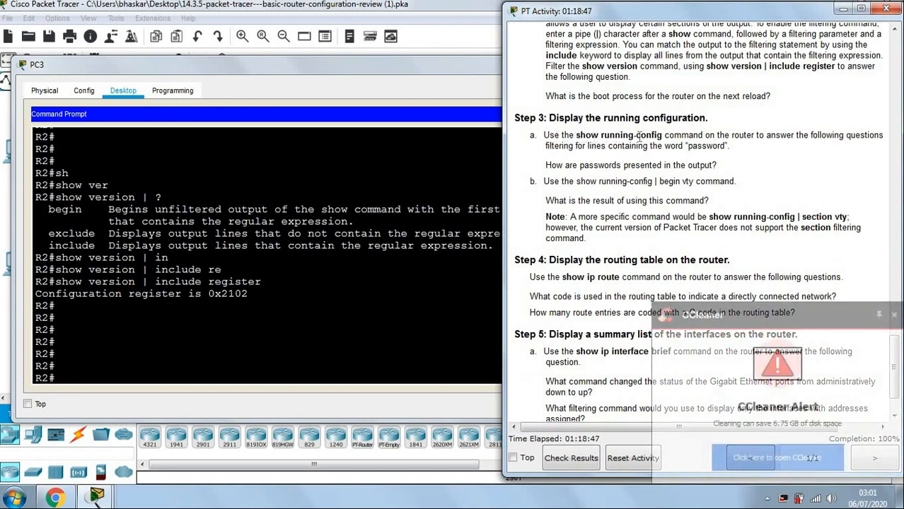
{"action": "left_click", "coordinate": [892, 314]}
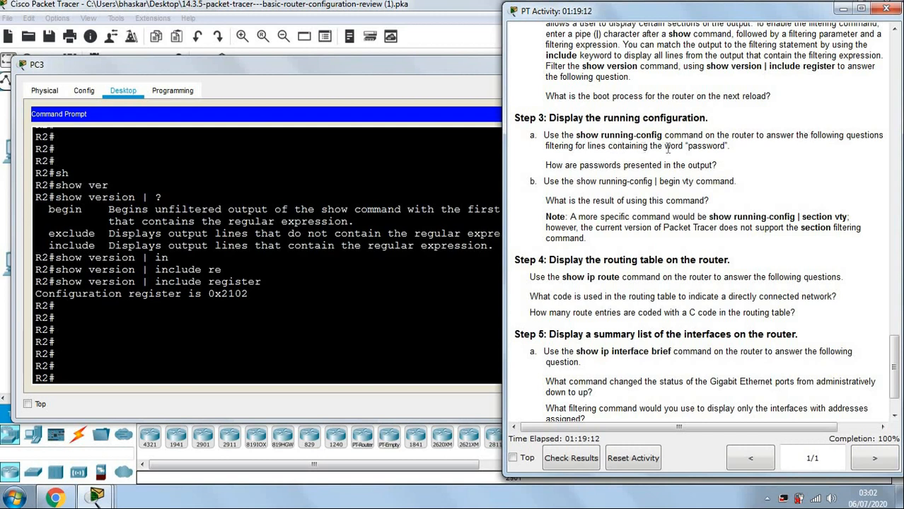
Run sh run on R2 and page through the running configuration to the vty lines and end.
{"action": "left_click", "coordinate": [161, 372]}
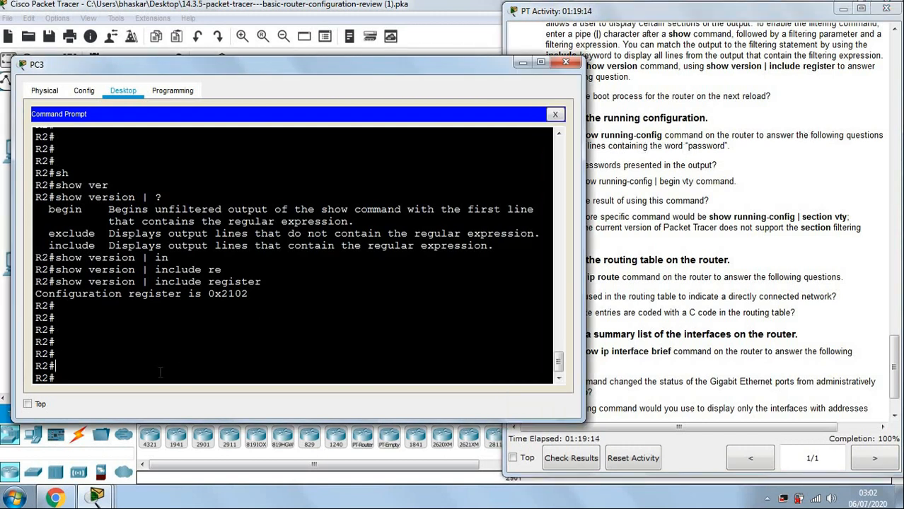
{"action": "type", "text": "sh run"}
{"action": "key", "text": "Return"}
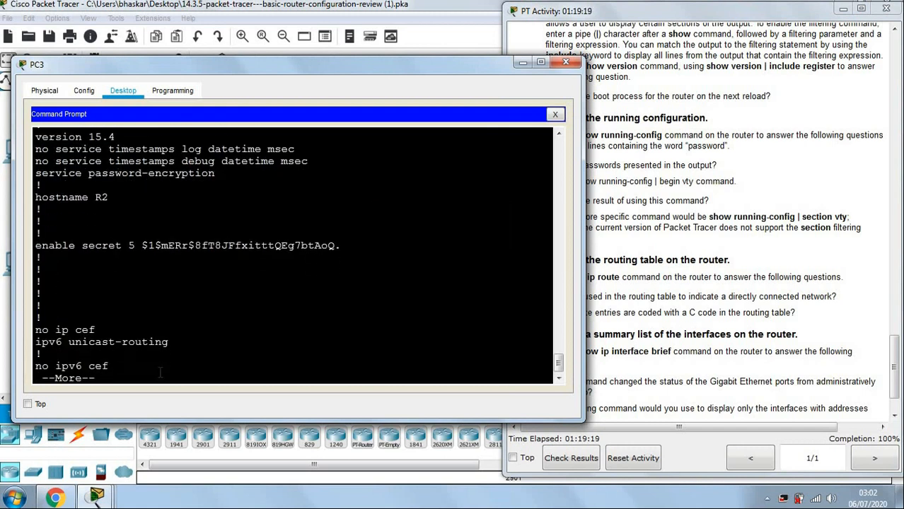
{"action": "key", "text": "space"}
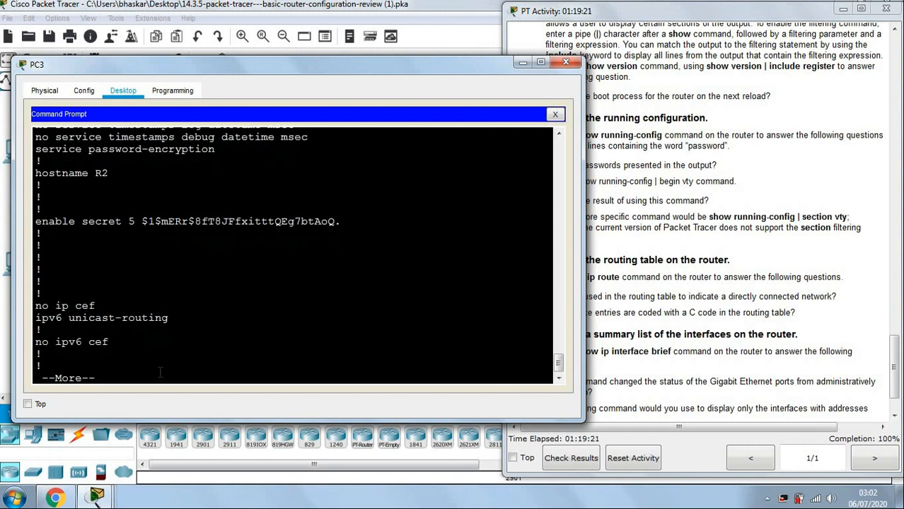
{"action": "key", "text": "space"}
{"action": "key", "text": "space"}
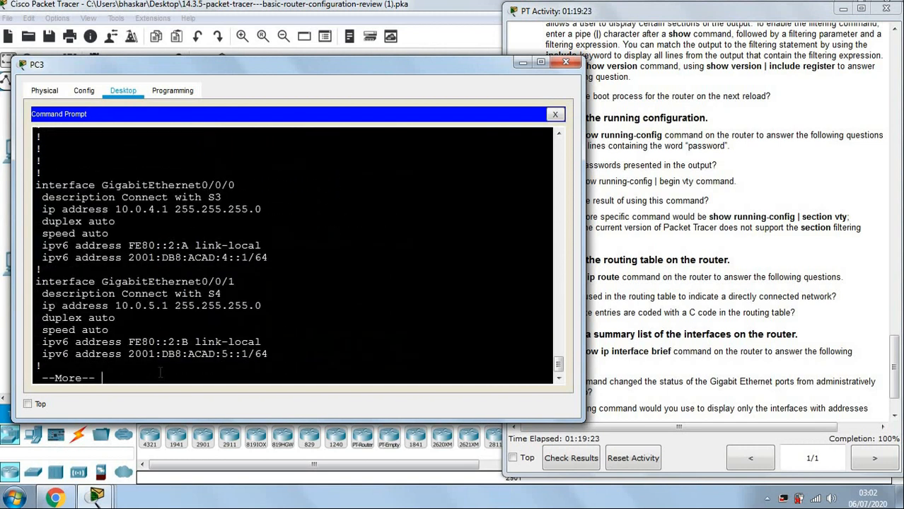
{"action": "key", "text": "Return"}
{"action": "key", "text": "Return"}
{"action": "key", "text": "Return"}
{"action": "key", "text": "Return"}
{"action": "key", "text": "Return"}
{"action": "key", "text": "Return"}
{"action": "key", "text": "Return"}
{"action": "key", "text": "Return"}
{"action": "key", "text": "Return"}
{"action": "key", "text": "Return"}
{"action": "key", "text": "Return"}
{"action": "key", "text": "Return"}
{"action": "key", "text": "Return"}
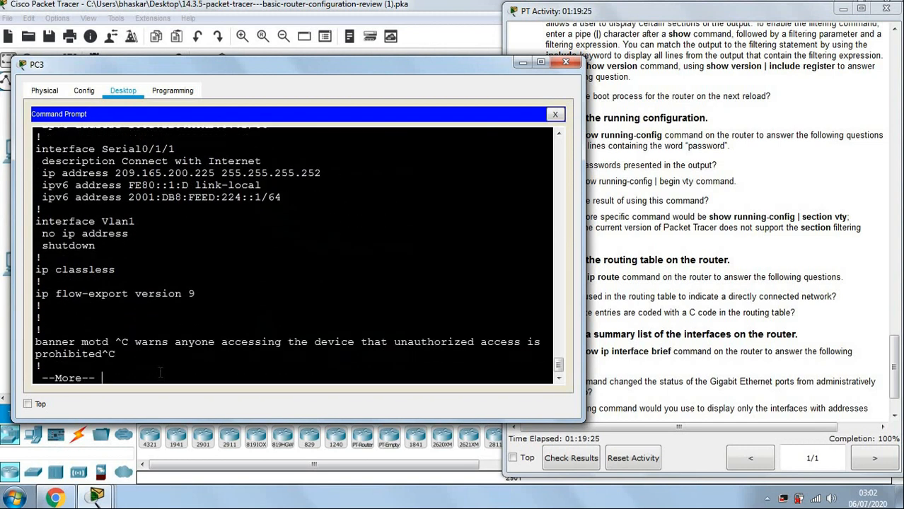
{"action": "key", "text": "Return"}
{"action": "key", "text": "Return"}
{"action": "key", "text": "Return"}
{"action": "key", "text": "Return"}
{"action": "key", "text": "Return"}
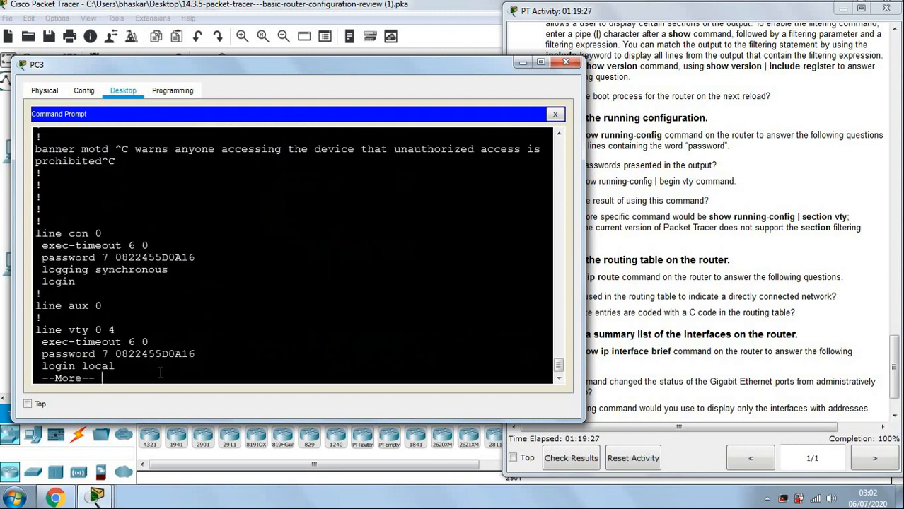
{"action": "key", "text": "Return"}
{"action": "key", "text": "Return"}
{"action": "key", "text": "Return"}
{"action": "key", "text": "Return"}
{"action": "key", "text": "Return"}
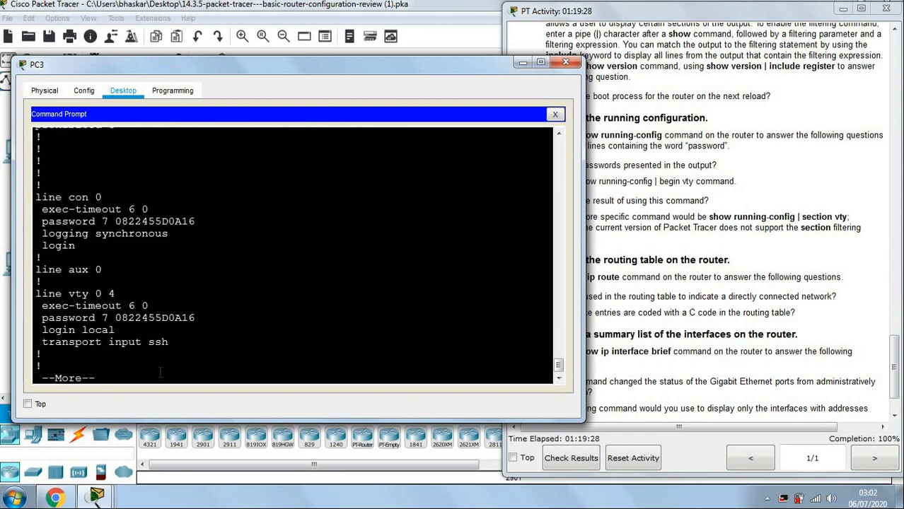
{"action": "key", "text": "Return"}
{"action": "key", "text": "Return"}
{"action": "key", "text": "Return"}
{"action": "key", "text": "Return"}
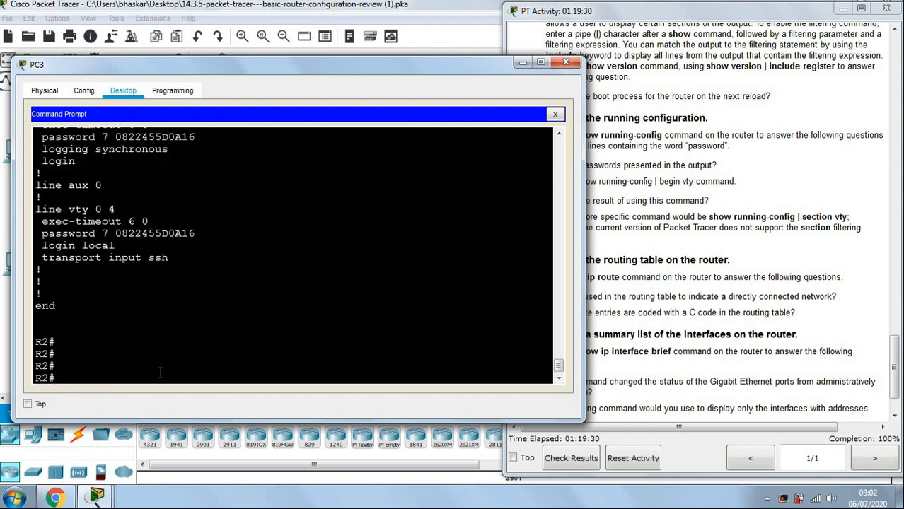
Glance at the lab instructions, then return focus to the PC3 terminal.
{"action": "left_click", "coordinate": [702, 258]}
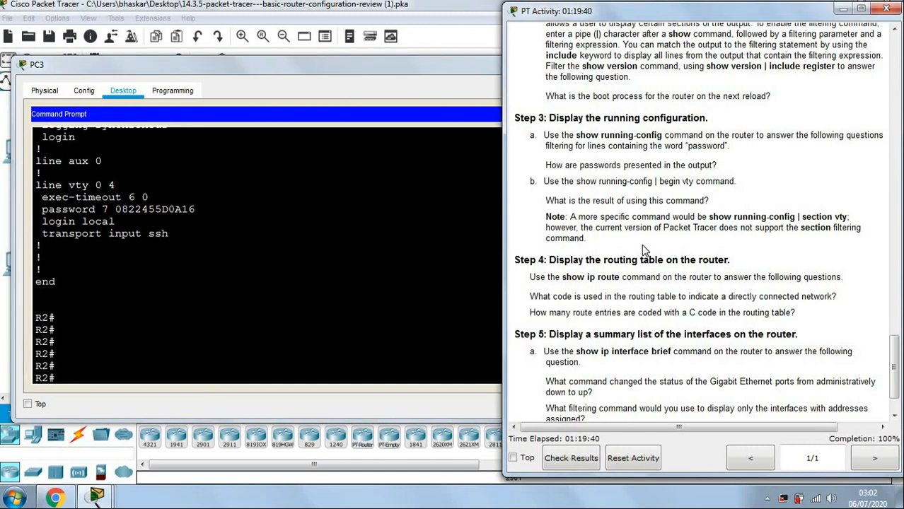
{"action": "left_click", "coordinate": [279, 369]}
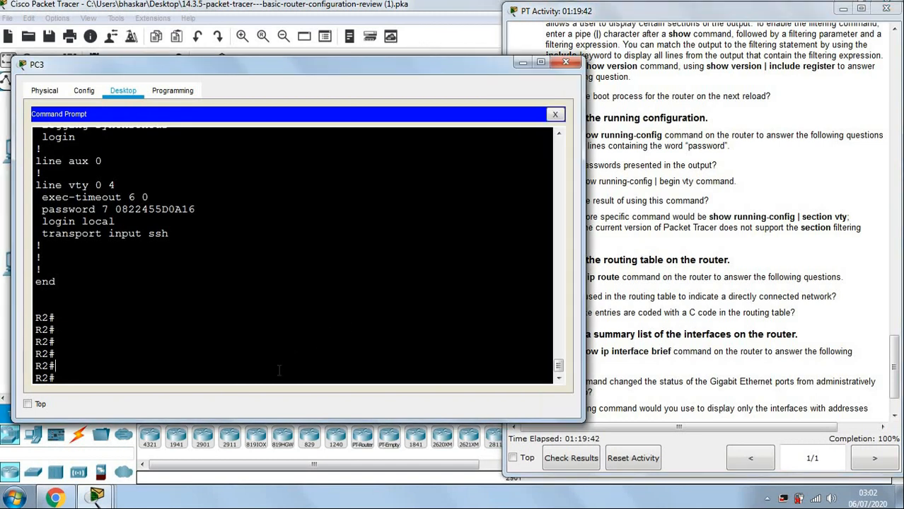
{"action": "left_click", "coordinate": [729, 240]}
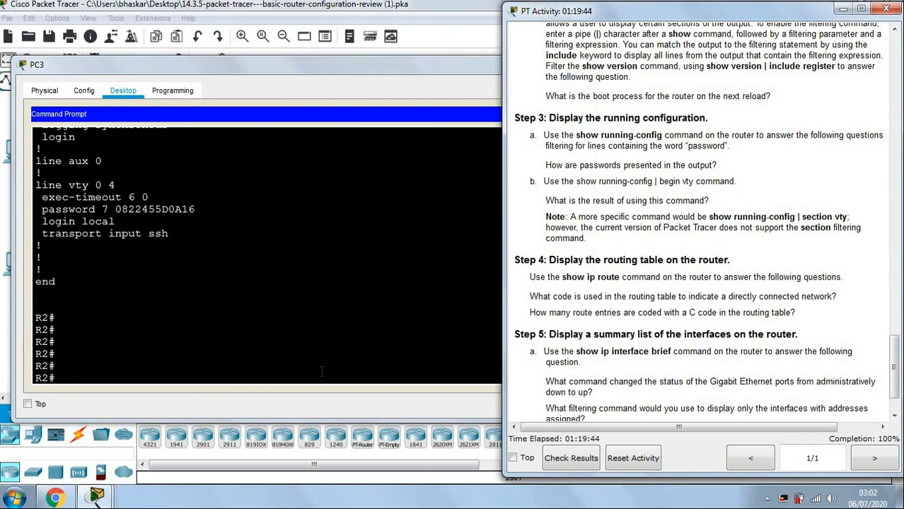
{"action": "left_click", "coordinate": [305, 379]}
Try filtering the running-config with '| password', then with '| include passowrd'.
{"action": "type", "text": "sh ru"}
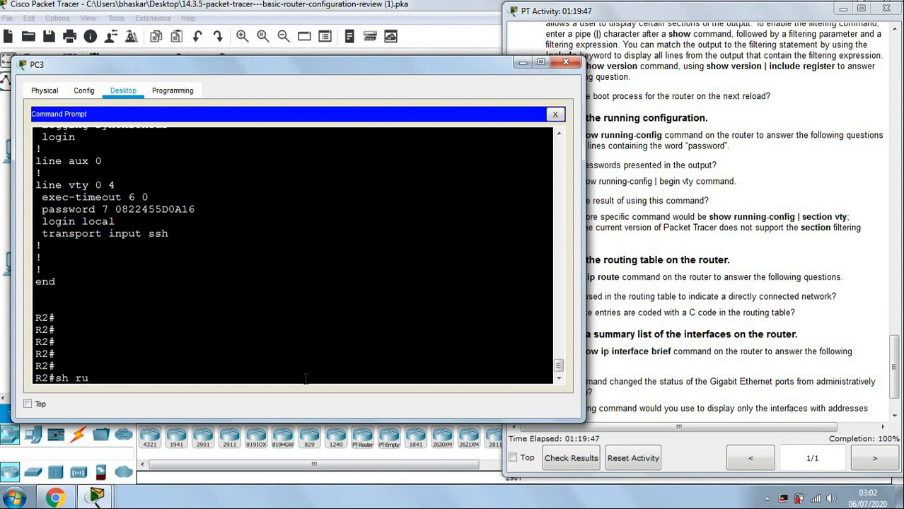
{"action": "key", "text": "Tab"}
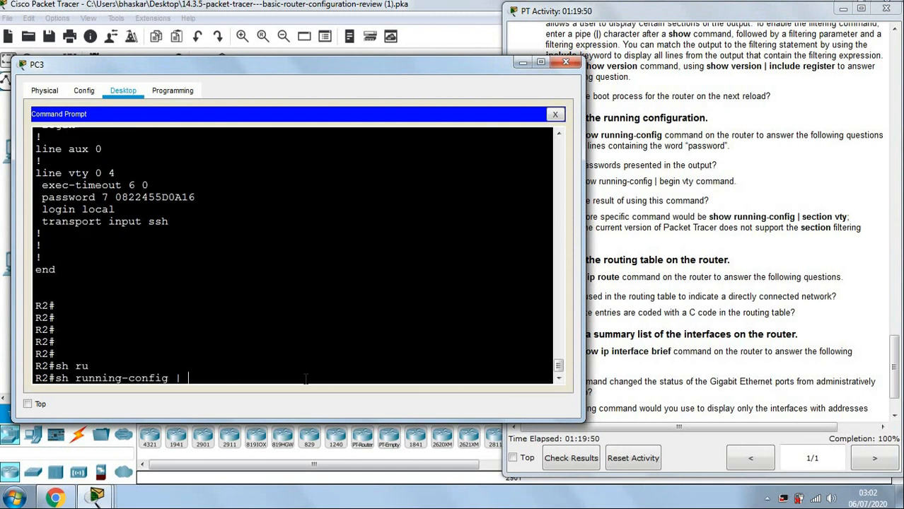
{"action": "type", "text": "| password"}
{"action": "key", "text": "Return"}
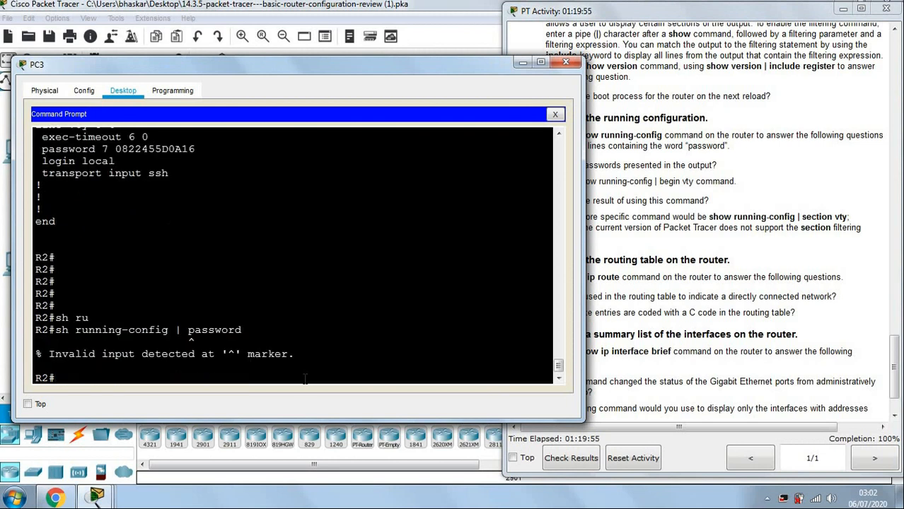
{"action": "key", "text": "Up"}
{"action": "key", "text": "BackSpace"}
{"action": "key", "text": "BackSpace"}
{"action": "key", "text": "BackSpace"}
{"action": "key", "text": "BackSpace"}
{"action": "key", "text": "BackSpace"}
{"action": "key", "text": "BackSpace"}
{"action": "key", "text": "BackSpace"}
{"action": "key", "text": "BackSpace"}
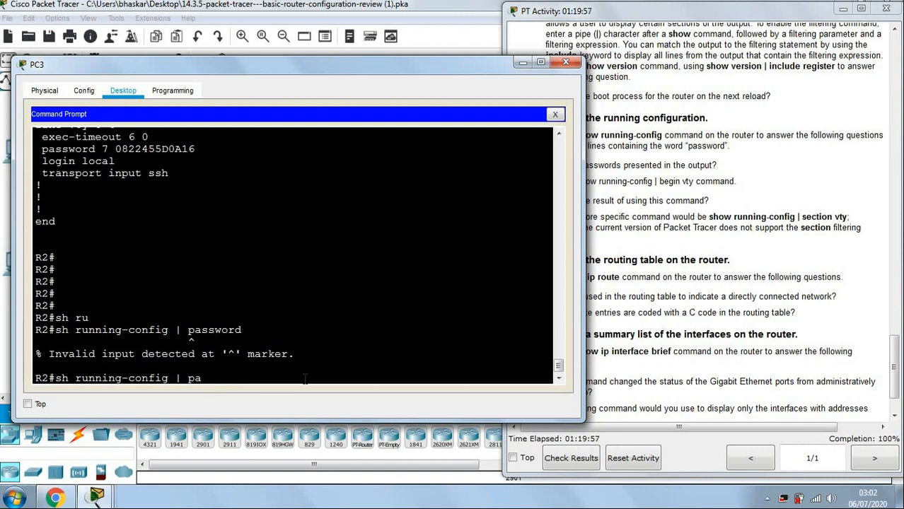
{"action": "type", "text": "incl"}
{"action": "key", "text": "Tab"}
{"action": "type", "text": "passowrd"}
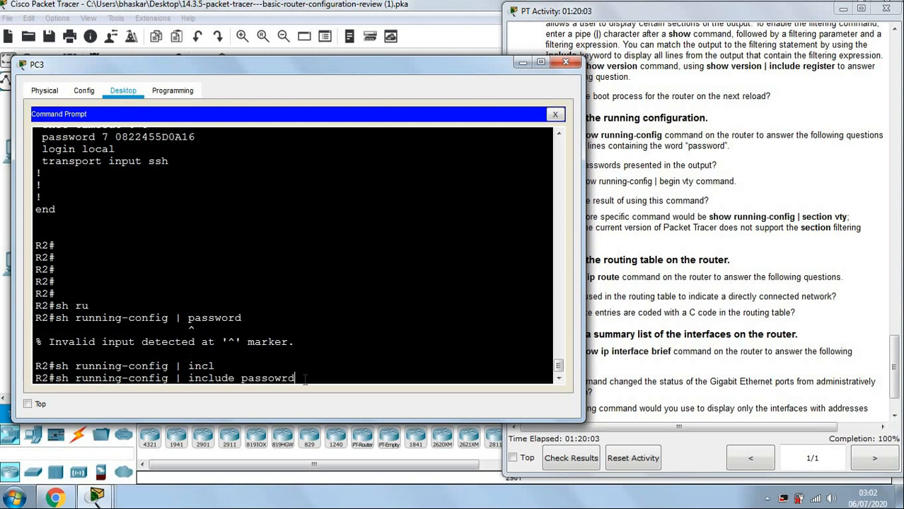
{"action": "key", "text": "Return"}
{"action": "key", "text": "Return"}
{"action": "key", "text": "Return"}
{"action": "key", "text": "Return"}
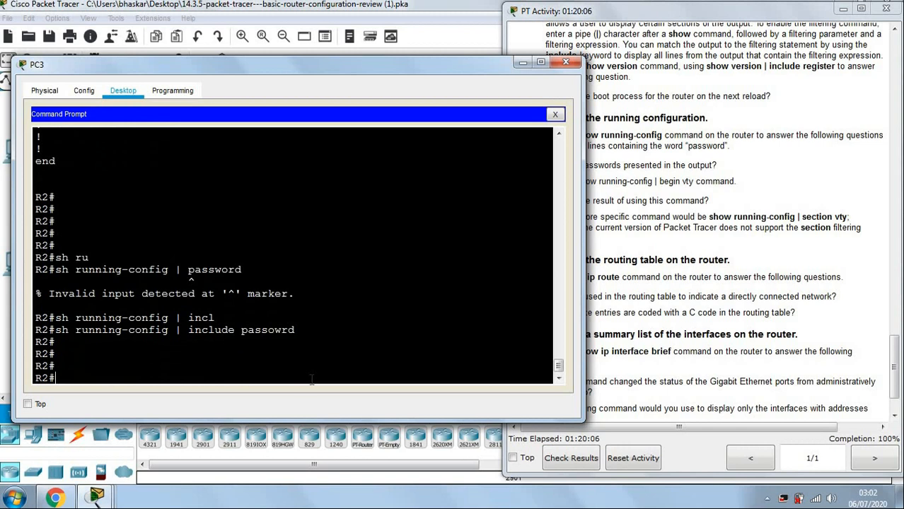
After checking the instructions, retry the filter as include "password" with quotes.
{"action": "left_click", "coordinate": [689, 264]}
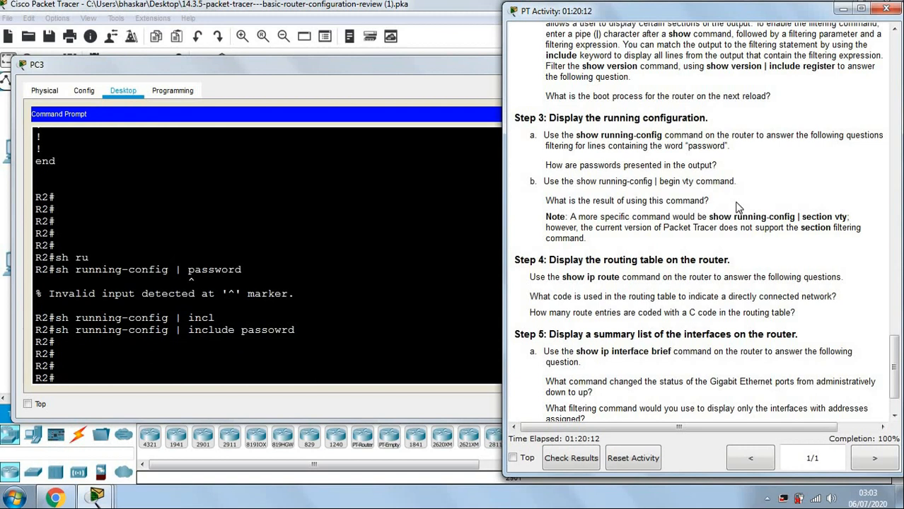
{"action": "left_click", "coordinate": [249, 369]}
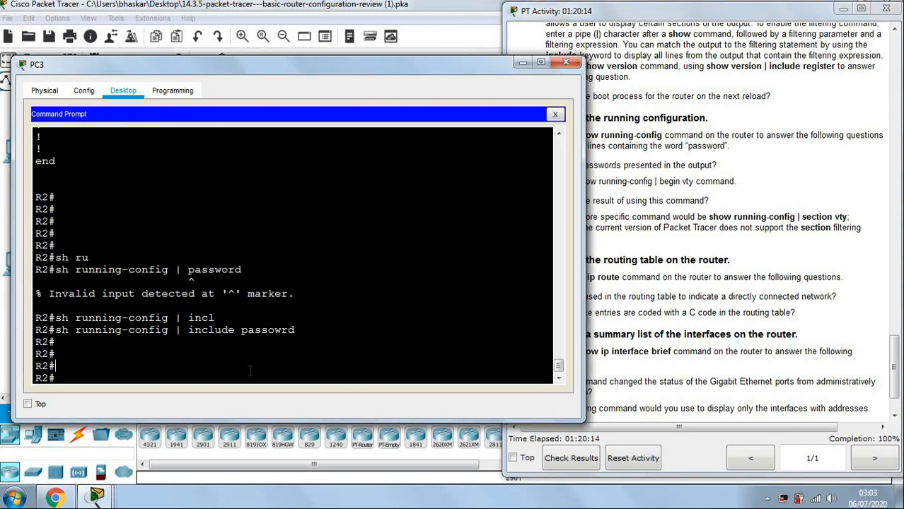
{"action": "key", "text": "Up"}
{"action": "key", "text": "BackSpace"}
{"action": "key", "text": "BackSpace"}
{"action": "key", "text": "BackSpace"}
{"action": "key", "text": "BackSpace"}
{"action": "key", "text": "BackSpace"}
{"action": "key", "text": "BackSpace"}
{"action": "key", "text": "BackSpace"}
{"action": "key", "text": "BackSpace"}
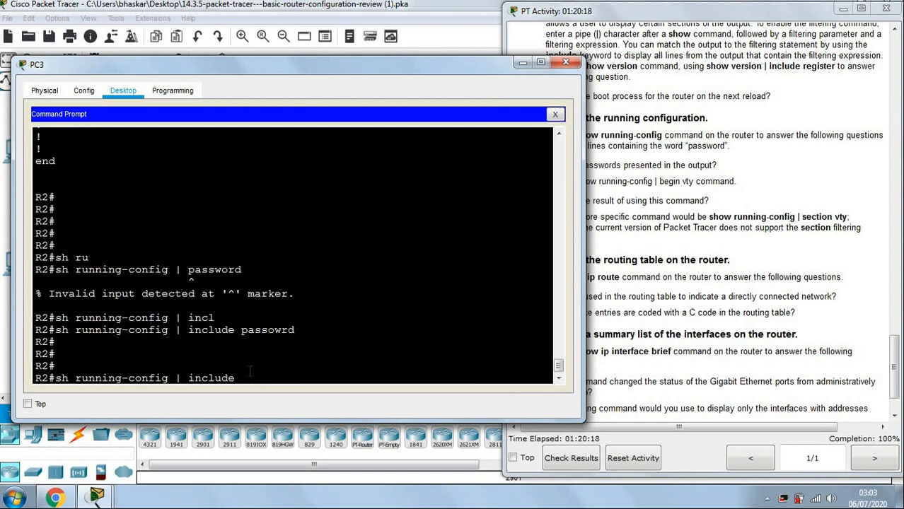
{"action": "type", "text": "\"password\""}
{"action": "key", "text": "Return"}
{"action": "key", "text": "Return"}
{"action": "key", "text": "Return"}
{"action": "key", "text": "Return"}
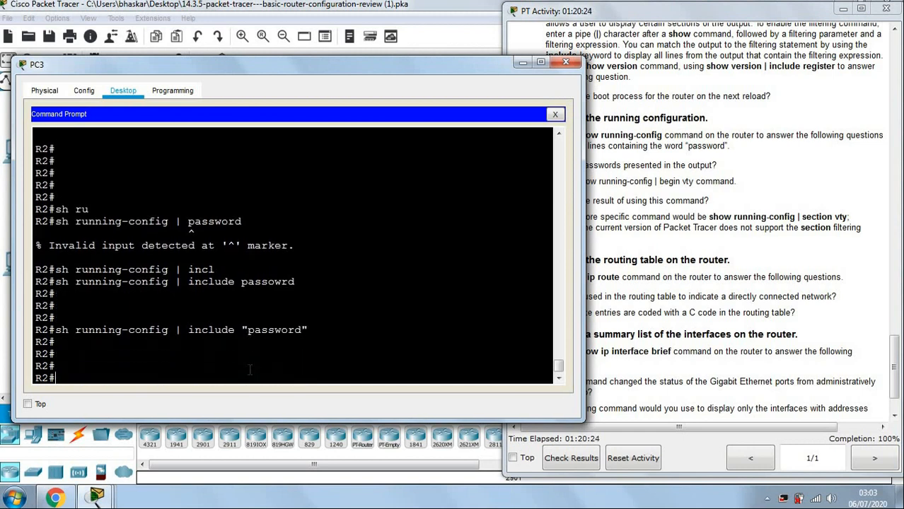
Run show running-config | include password, revealing service password-encryption and two type-7 passwords.
{"action": "left_click", "coordinate": [694, 290]}
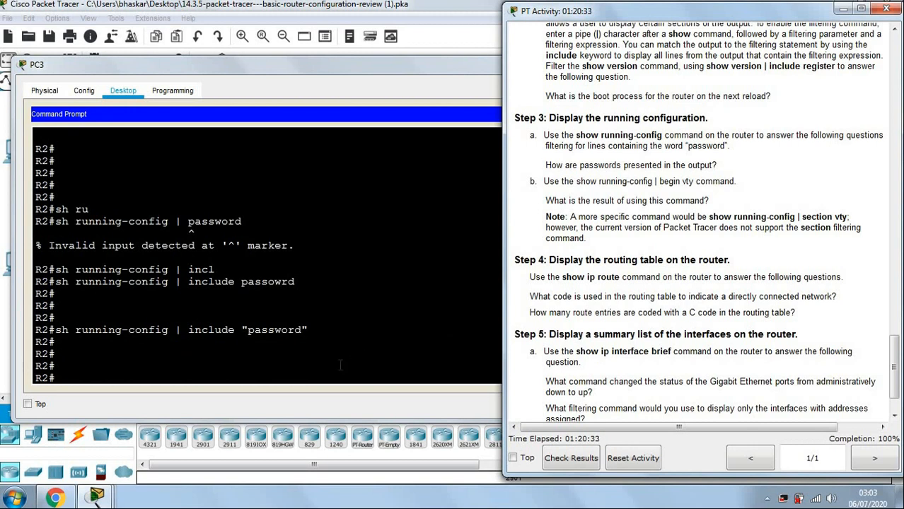
{"action": "left_click", "coordinate": [312, 378]}
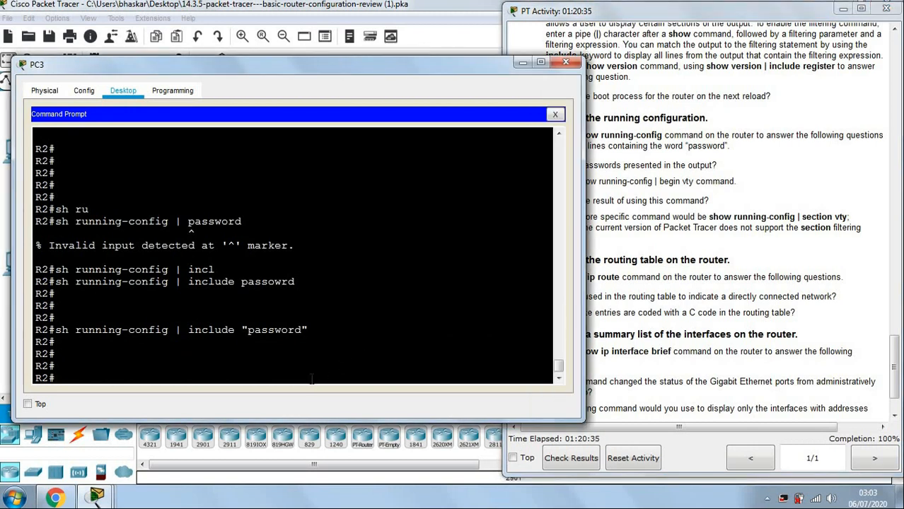
{"action": "key", "text": "Up"}
{"action": "key", "text": "BackSpace"}
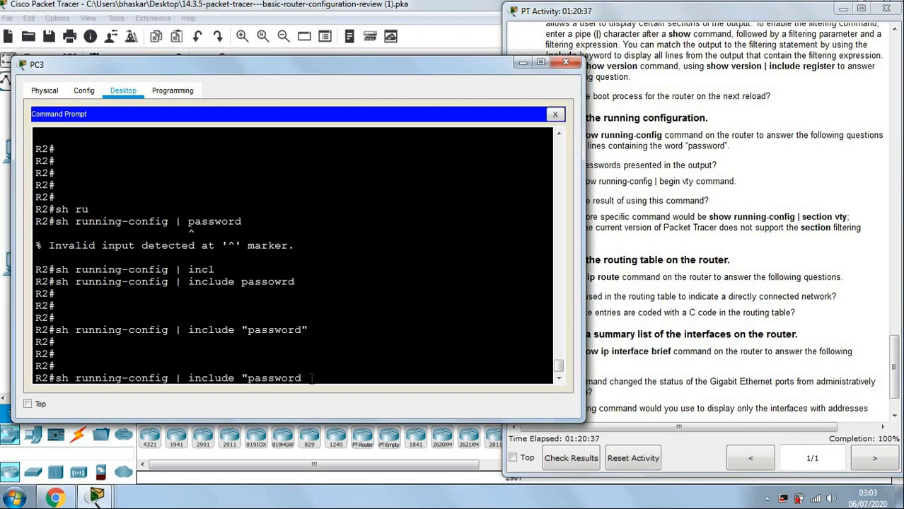
{"action": "key", "text": "Left"}
{"action": "key", "text": "Left"}
{"action": "key", "text": "Left"}
{"action": "key", "text": "Left"}
{"action": "key", "text": "Left"}
{"action": "key", "text": "BackSpace"}
{"action": "key", "text": "Return"}
{"action": "key", "text": "Return"}
{"action": "key", "text": "Return"}
{"action": "key", "text": "Return"}
{"action": "key", "text": "Return"}
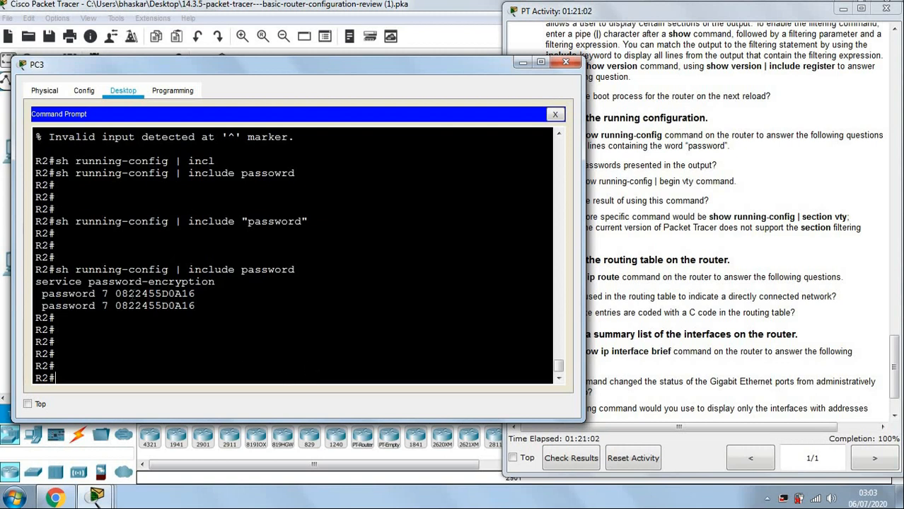
Highlight the encrypted password value and the Step 3a question in the instructions.
{"action": "left_click_drag", "start_coordinate": [121, 294], "coordinate": [204, 306]}
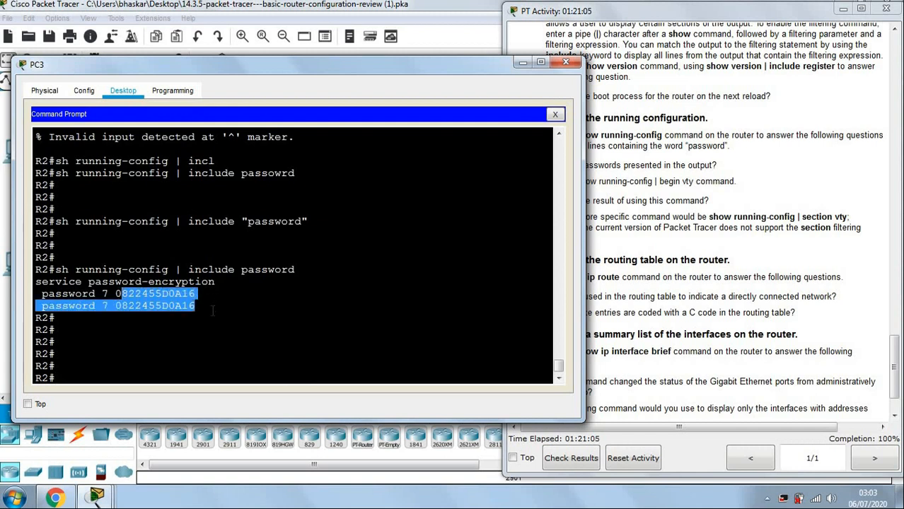
{"action": "left_click", "coordinate": [145, 382]}
{"action": "left_click", "coordinate": [699, 248]}
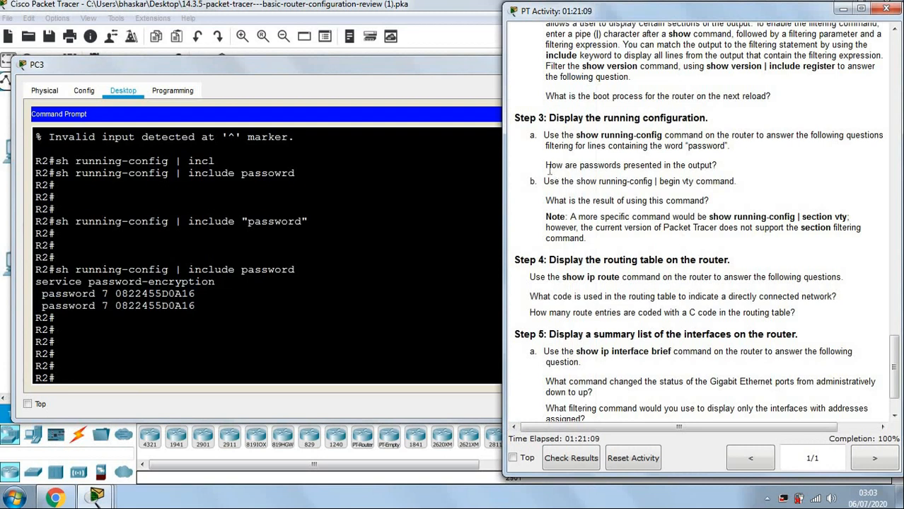
{"action": "left_click_drag", "start_coordinate": [541, 135], "coordinate": [738, 167]}
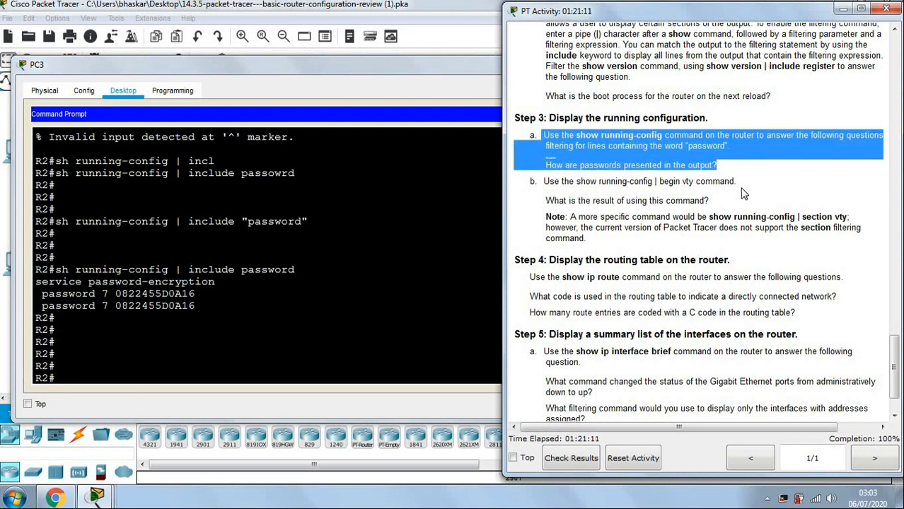
{"action": "left_click", "coordinate": [742, 192]}
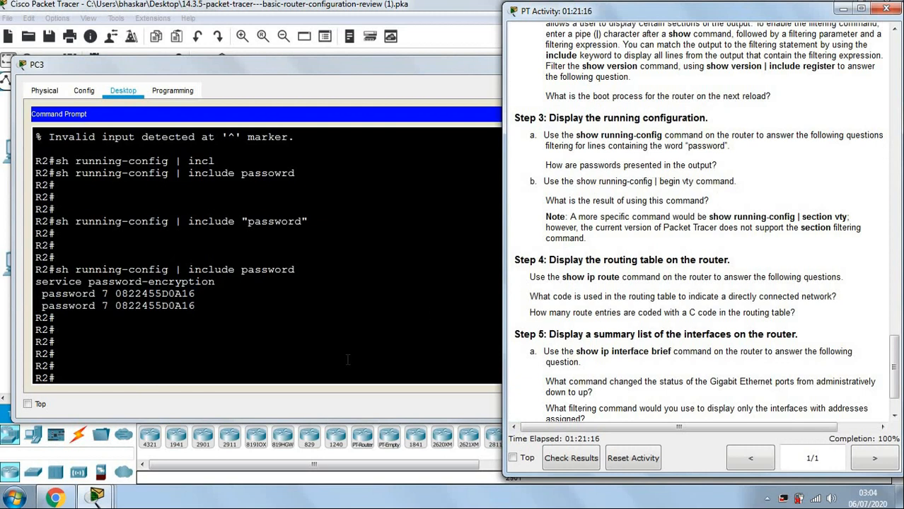
Select the step 3b command 'show running-config | begin vty' in the instructions.
{"action": "left_click", "coordinate": [322, 375]}
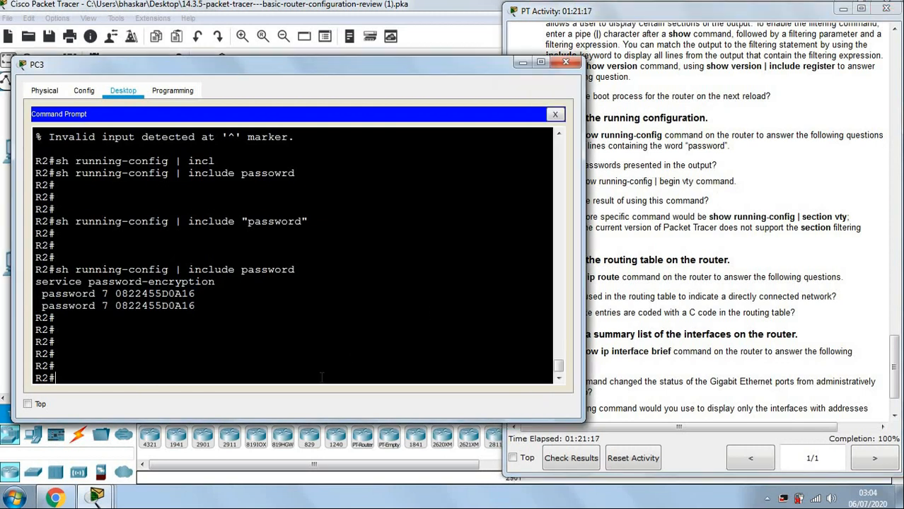
{"action": "left_click", "coordinate": [812, 266]}
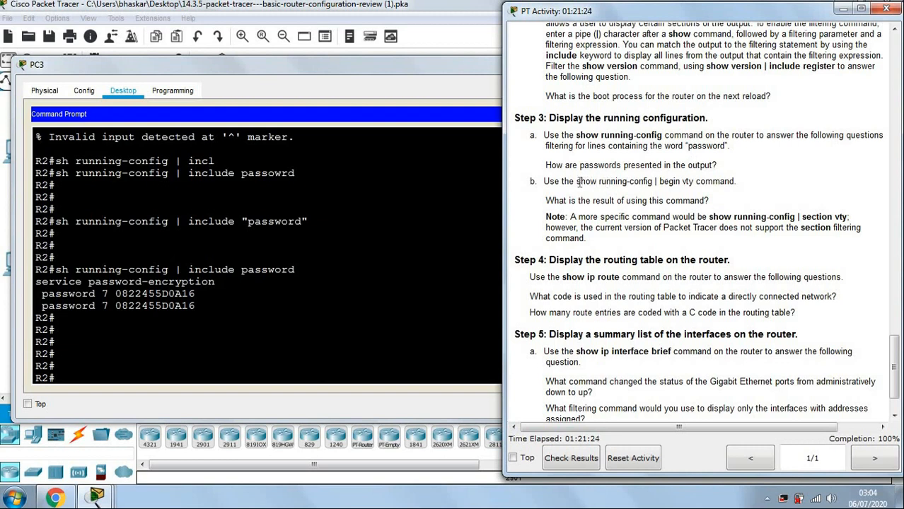
{"action": "left_click_drag", "start_coordinate": [576, 183], "coordinate": [693, 183]}
{"action": "key", "text": "ctrl+c"}
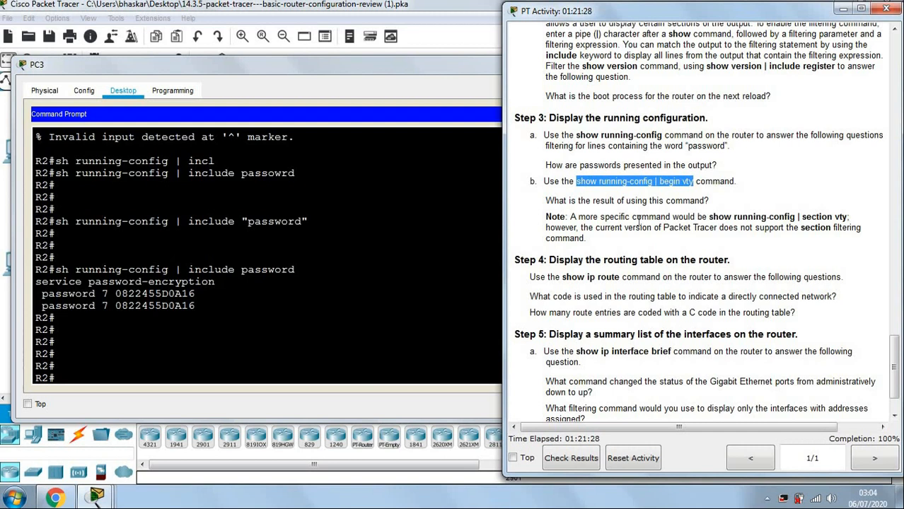
{"action": "left_click", "coordinate": [282, 371]}
Paste and run show running-config | begin vty, highlighting the line vty 0 4 block.
{"action": "right_click", "coordinate": [296, 369]}
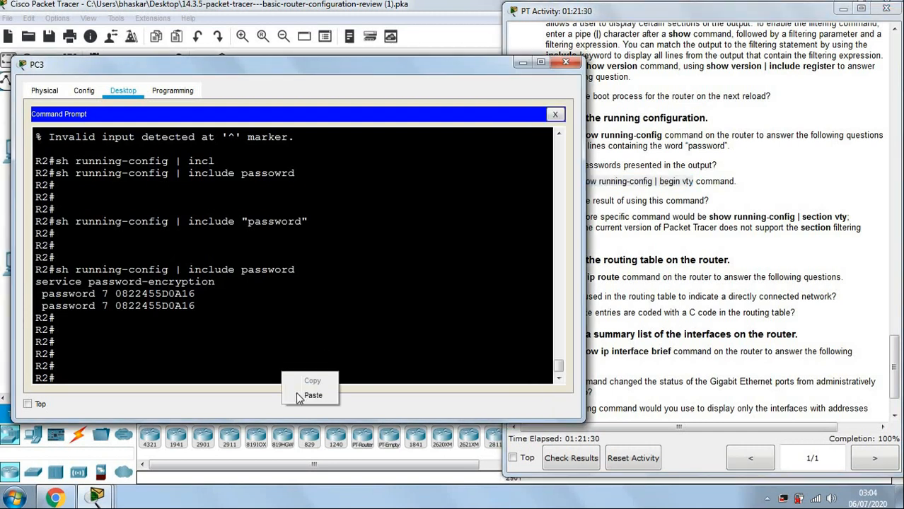
{"action": "left_click", "coordinate": [297, 391]}
{"action": "key", "text": "Return"}
{"action": "key", "text": "Return"}
{"action": "key", "text": "Return"}
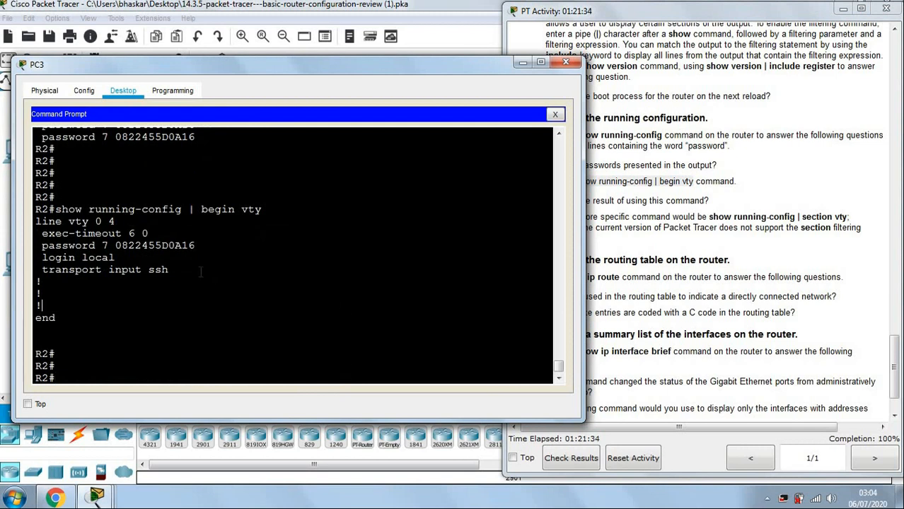
{"action": "left_click_drag", "start_coordinate": [35, 220], "coordinate": [169, 270]}
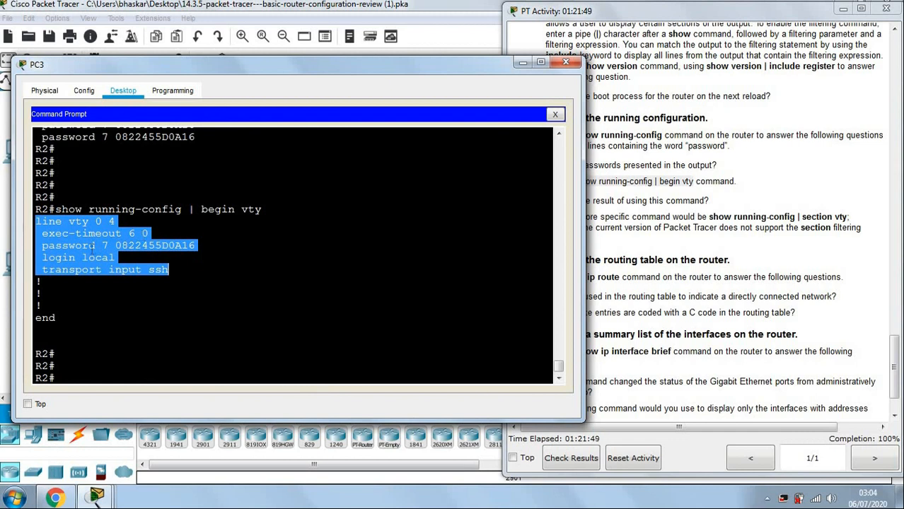
{"action": "left_click", "coordinate": [188, 279]}
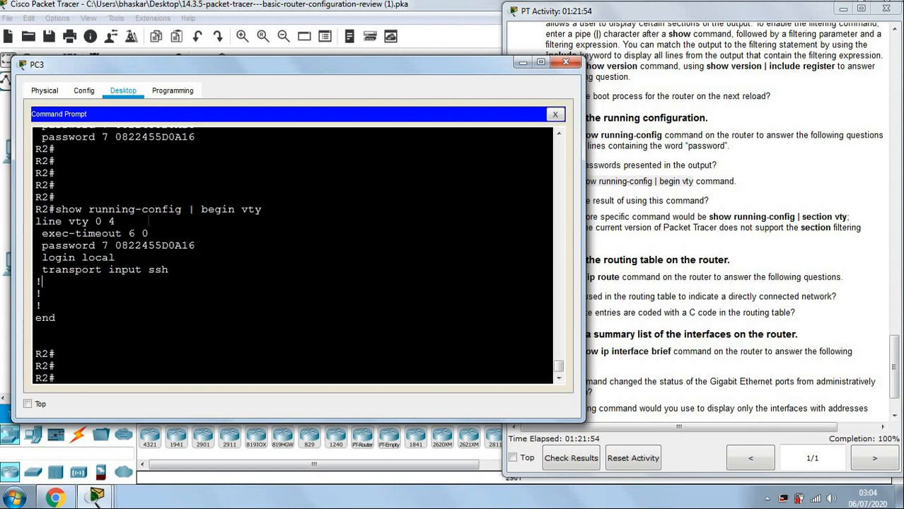
{"action": "left_click_drag", "start_coordinate": [60, 209], "coordinate": [285, 270]}
{"action": "left_click", "coordinate": [686, 280]}
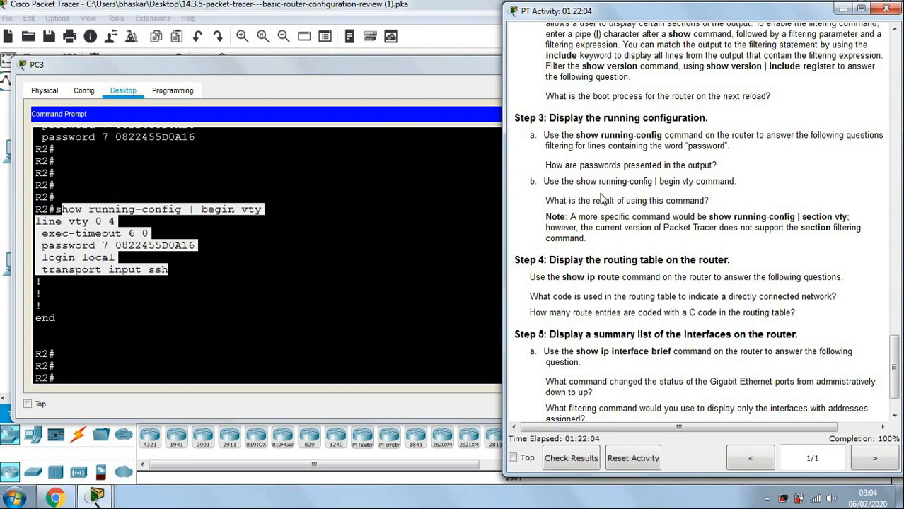
Review the step 3b question and the 'section' wording in its Note.
{"action": "left_click_drag", "start_coordinate": [544, 181], "coordinate": [742, 201]}
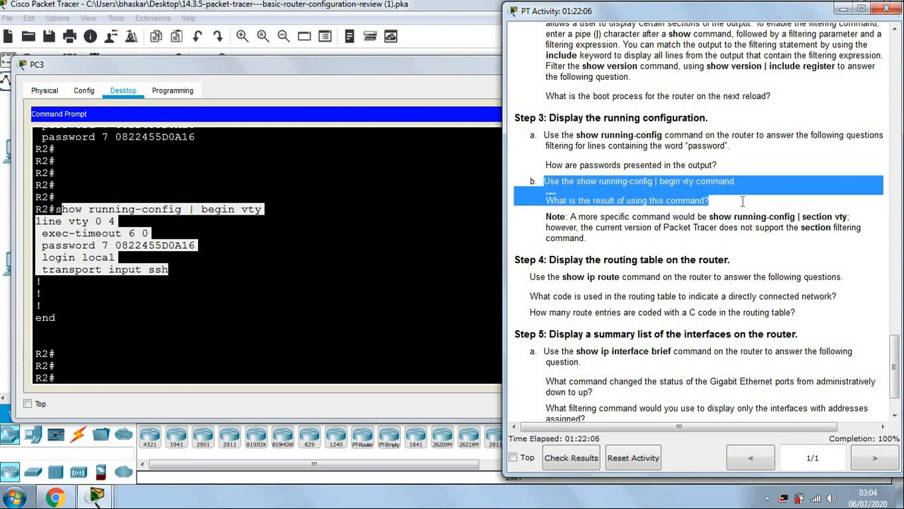
{"action": "left_click_drag", "start_coordinate": [799, 216], "coordinate": [837, 215]}
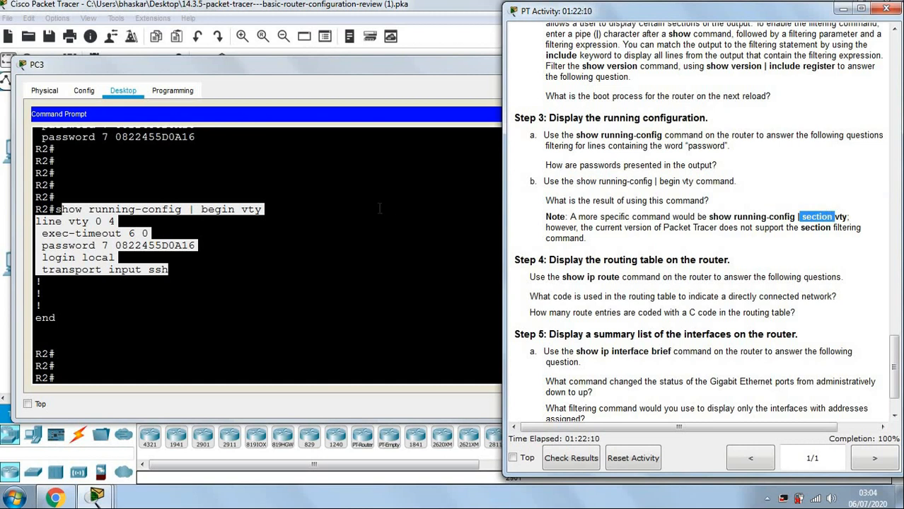
{"action": "left_click", "coordinate": [347, 212]}
{"action": "scroll", "coordinate": [301, 201], "scroll_direction": "up", "scroll_amount": 3}
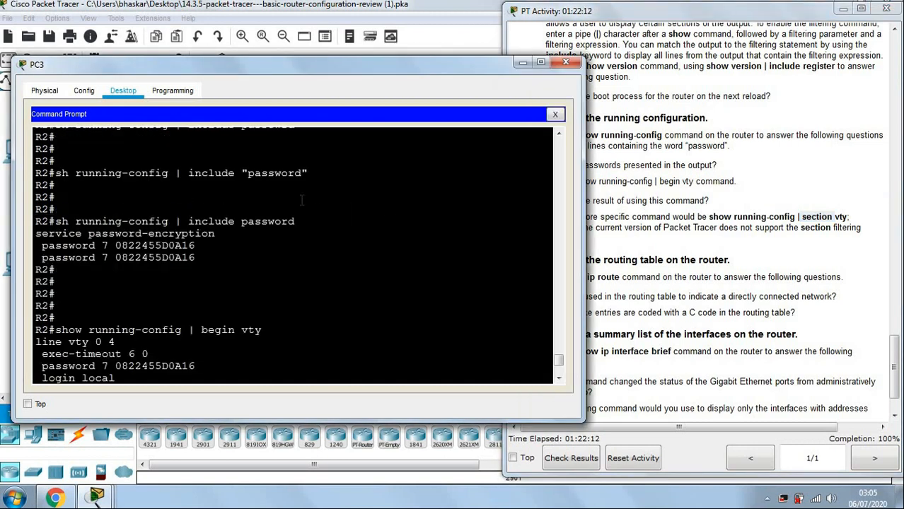
{"action": "scroll", "coordinate": [301, 201], "scroll_direction": "down", "scroll_amount": 4}
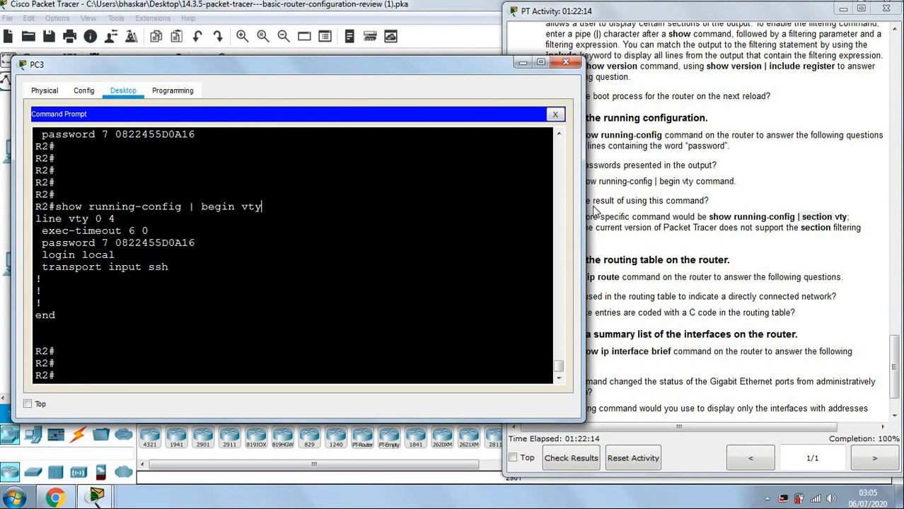
{"action": "left_click", "coordinate": [801, 217]}
{"action": "left_click_drag", "start_coordinate": [799, 217], "coordinate": [828, 216]}
{"action": "left_click", "coordinate": [777, 243]}
Scroll to Step 4 and highlight its show ip route instruction.
{"action": "scroll", "coordinate": [776, 242], "scroll_direction": "down", "scroll_amount": 2}
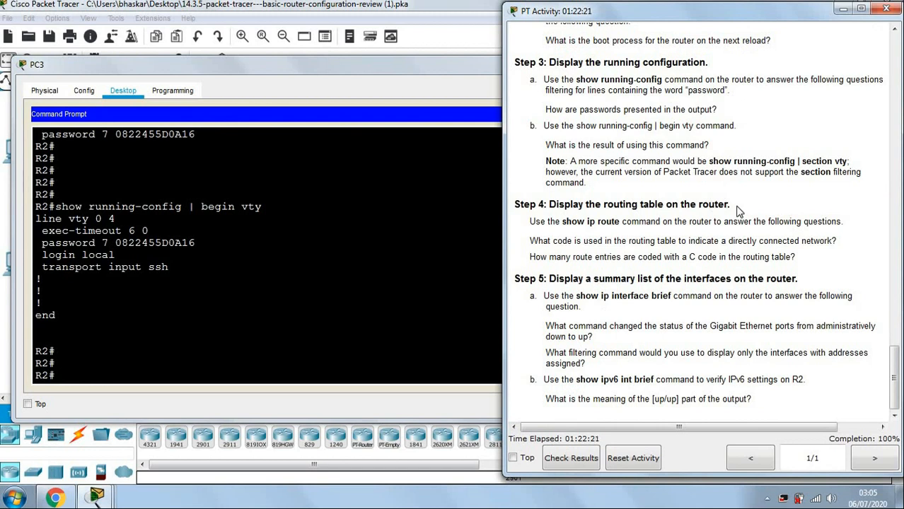
{"action": "left_click_drag", "start_coordinate": [550, 203], "coordinate": [736, 204]}
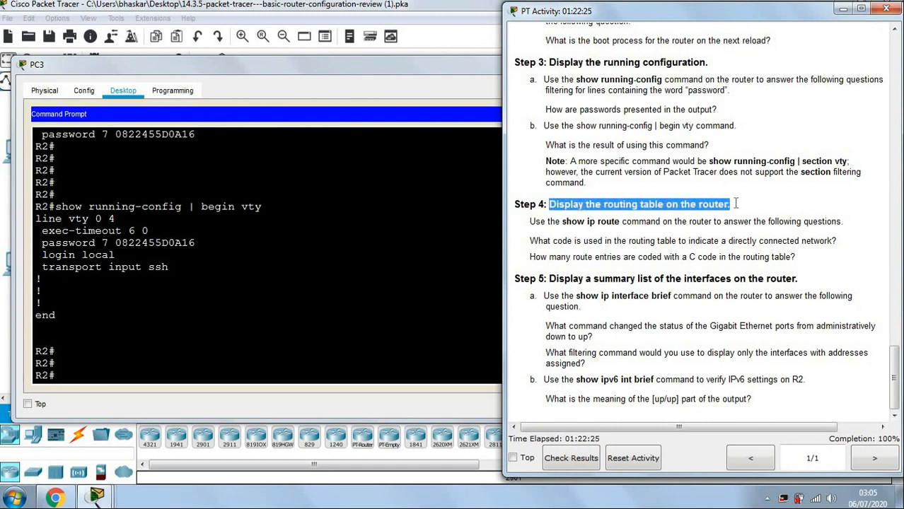
{"action": "left_click", "coordinate": [735, 203]}
{"action": "left_click_drag", "start_coordinate": [566, 225], "coordinate": [844, 227]}
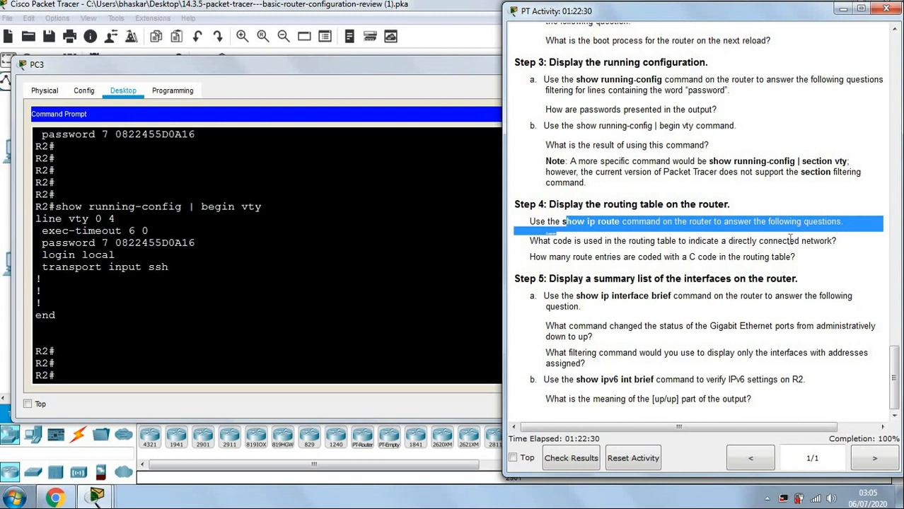
{"action": "left_click", "coordinate": [289, 373]}
Run sh ip route on R2 and make the PC3 window taller to show the whole table.
{"action": "key", "text": "Return"}
{"action": "key", "text": "Return"}
{"action": "key", "text": "Return"}
{"action": "key", "text": "Return"}
{"action": "type", "text": "sh ip route"}
{"action": "key", "text": "Return"}
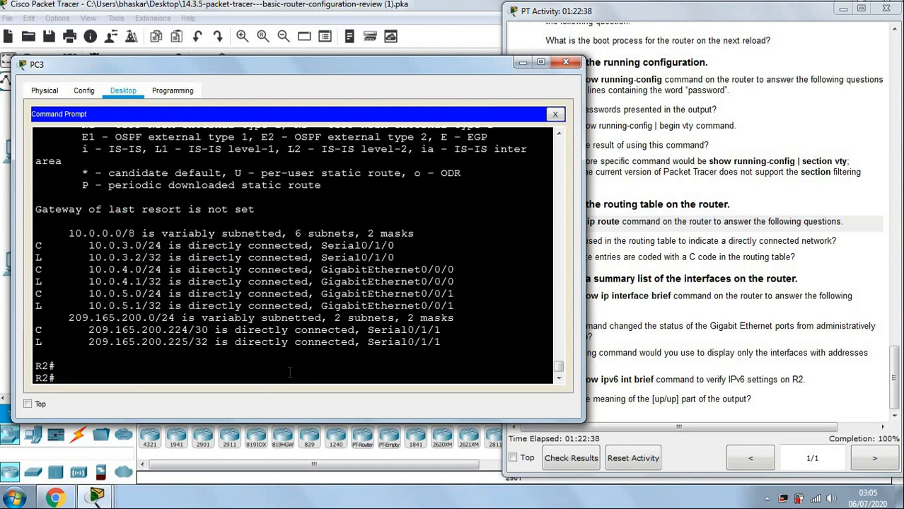
{"action": "key", "text": "Return"}
{"action": "scroll", "coordinate": [315, 358], "scroll_direction": "up", "scroll_amount": 2}
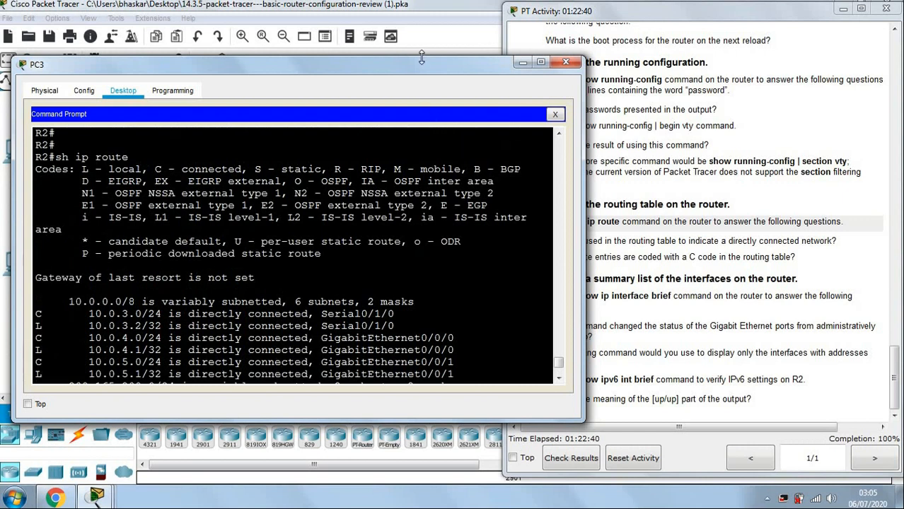
{"action": "left_click_drag", "start_coordinate": [391, 59], "coordinate": [391, 1]}
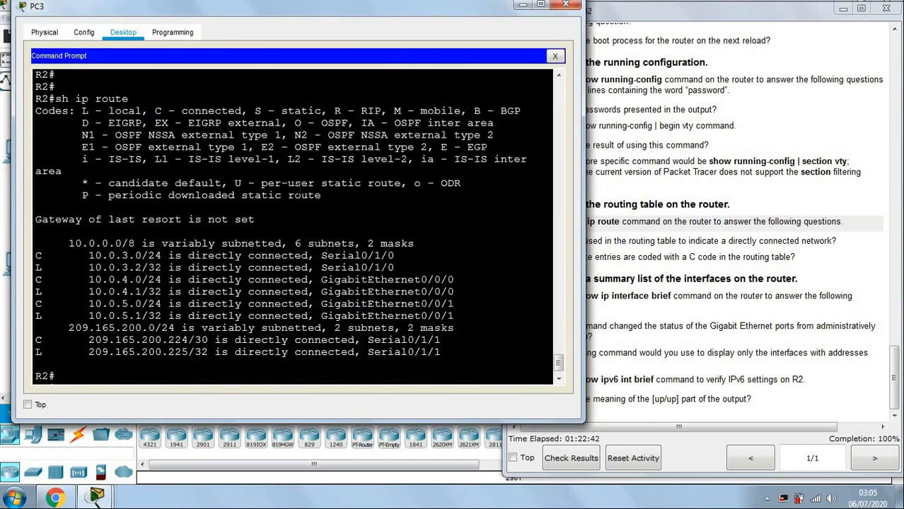
{"action": "left_click", "coordinate": [740, 241]}
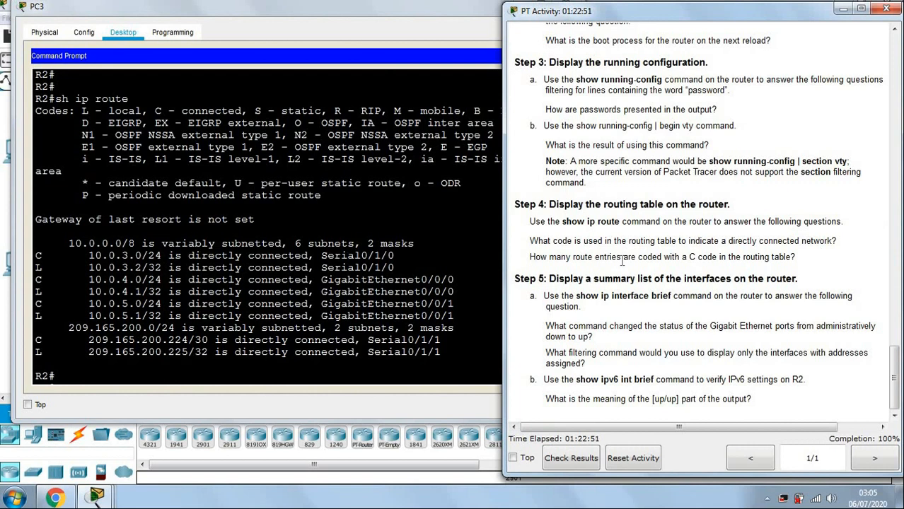
{"action": "left_click", "coordinate": [424, 267]}
Highlight the C and L codes and routes such as 10.0.4.0/24, 10.0.5.0/24 and 10.0.3.2/32.
{"action": "left_click_drag", "start_coordinate": [158, 111], "coordinate": [242, 111]}
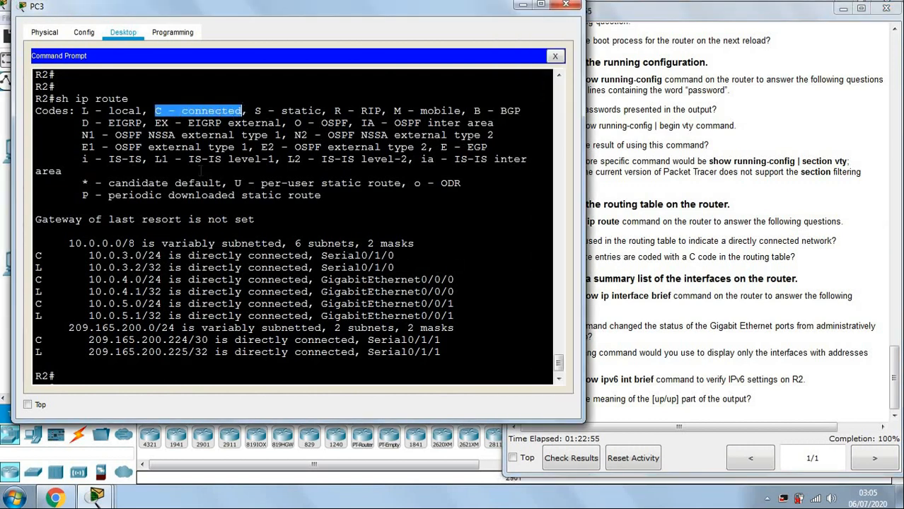
{"action": "left_click", "coordinate": [164, 255]}
{"action": "left_click_drag", "start_coordinate": [37, 255], "coordinate": [162, 255]}
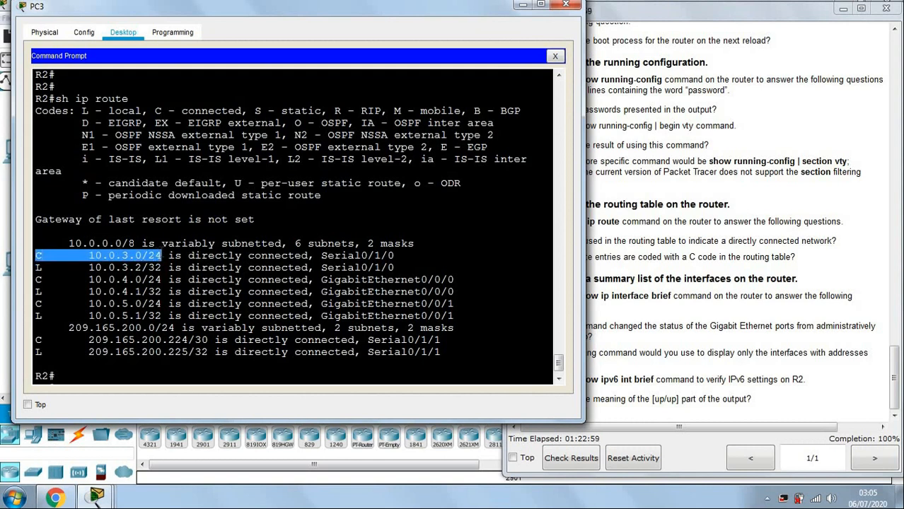
{"action": "left_click_drag", "start_coordinate": [36, 280], "coordinate": [162, 280]}
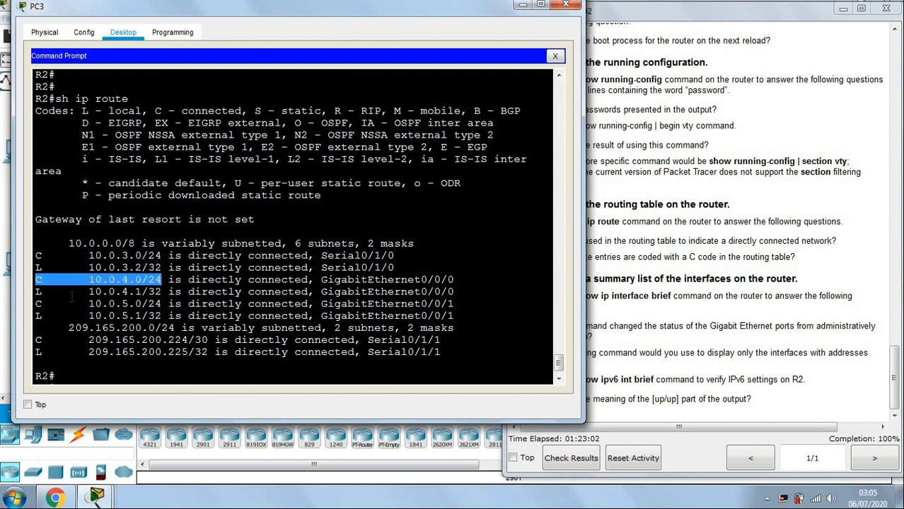
{"action": "left_click_drag", "start_coordinate": [37, 304], "coordinate": [168, 304]}
{"action": "left_click_drag", "start_coordinate": [36, 268], "coordinate": [168, 268]}
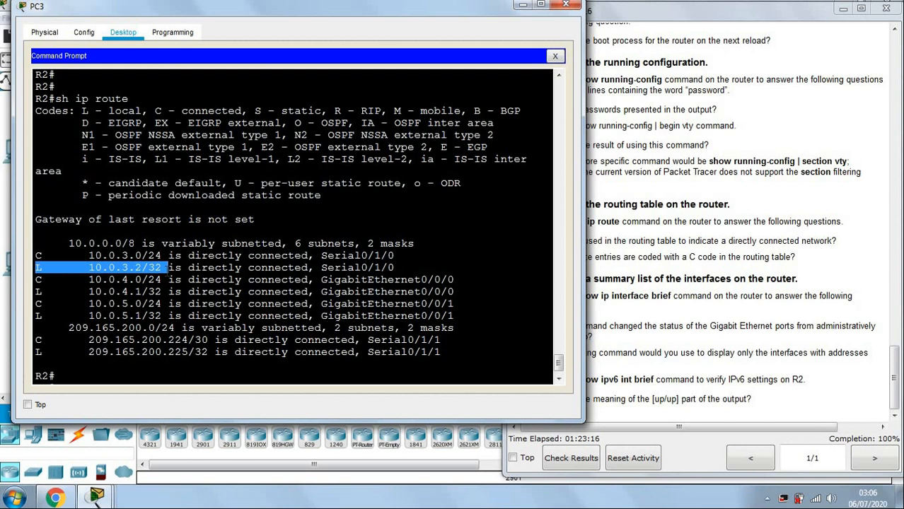
{"action": "left_click", "coordinate": [136, 302]}
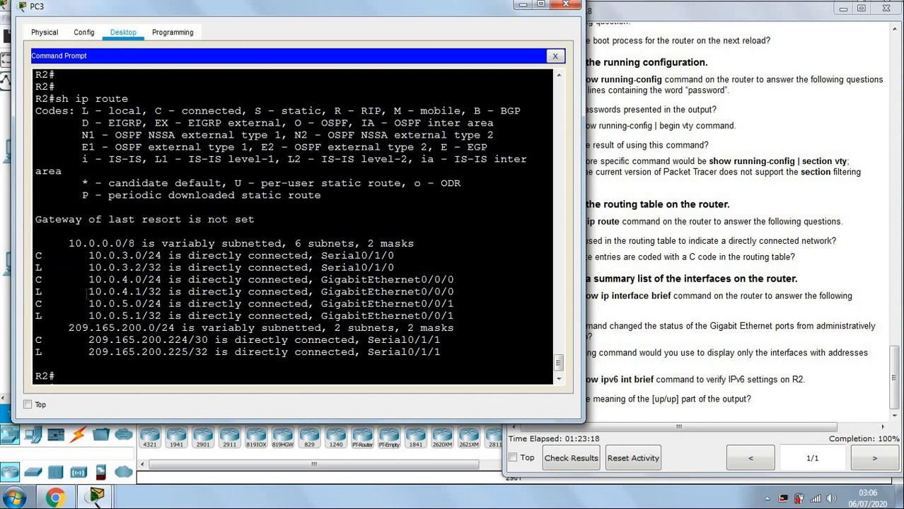
{"action": "left_click_drag", "start_coordinate": [35, 292], "coordinate": [149, 291]}
{"action": "left_click_drag", "start_coordinate": [82, 111], "coordinate": [243, 111]}
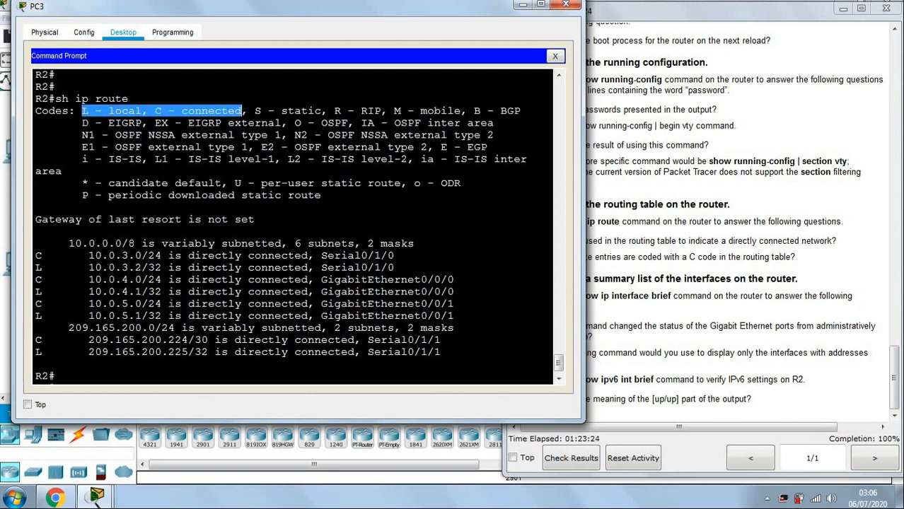
Mark the C codes on the connected routes including 209.165.200.224/30, then minimize PC3.
{"action": "left_click", "coordinate": [697, 273]}
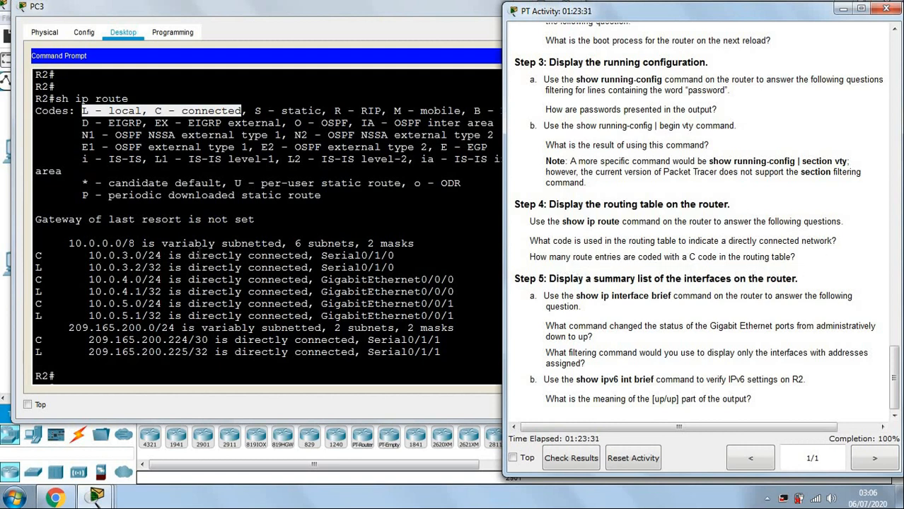
{"action": "left_click", "coordinate": [40, 255]}
{"action": "left_click_drag", "start_coordinate": [35, 279], "coordinate": [62, 303]}
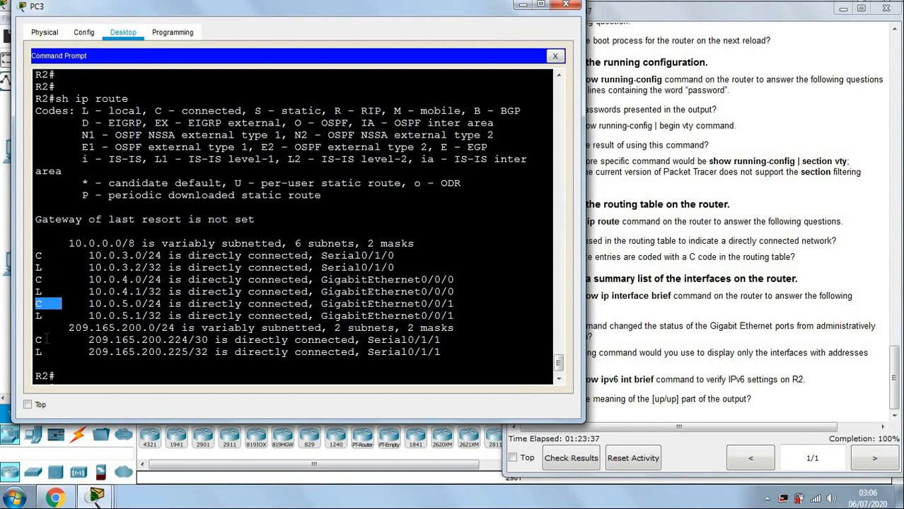
{"action": "left_click_drag", "start_coordinate": [35, 340], "coordinate": [55, 340]}
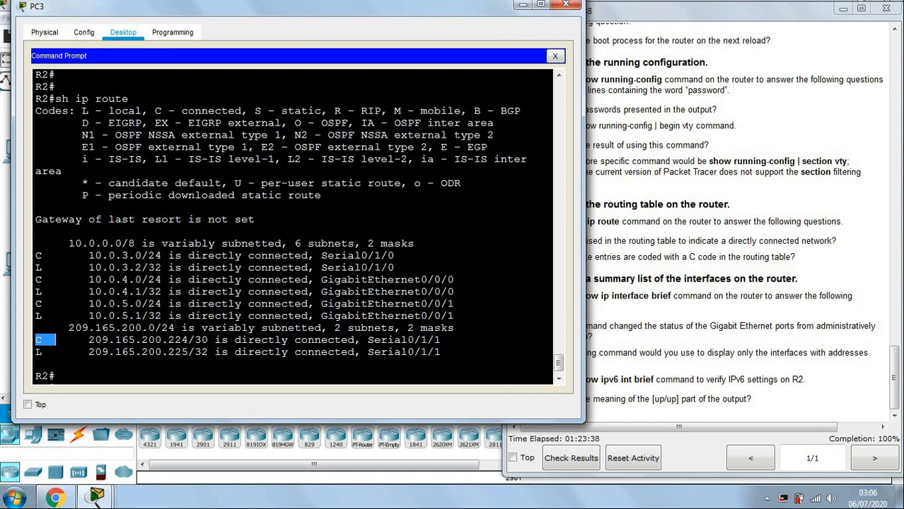
{"action": "left_click", "coordinate": [523, 5]}
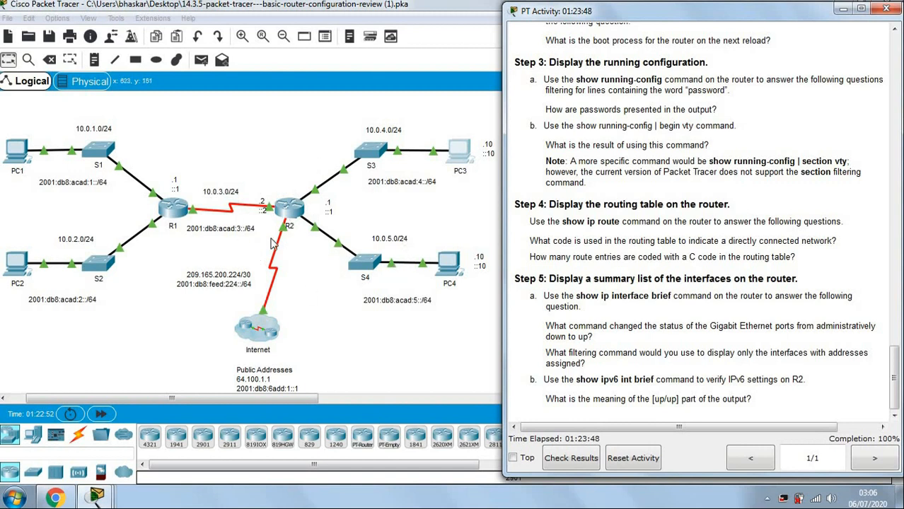
Open R2's CLI tab and widen its window, then close R2's configuration window.
{"action": "left_click", "coordinate": [296, 214]}
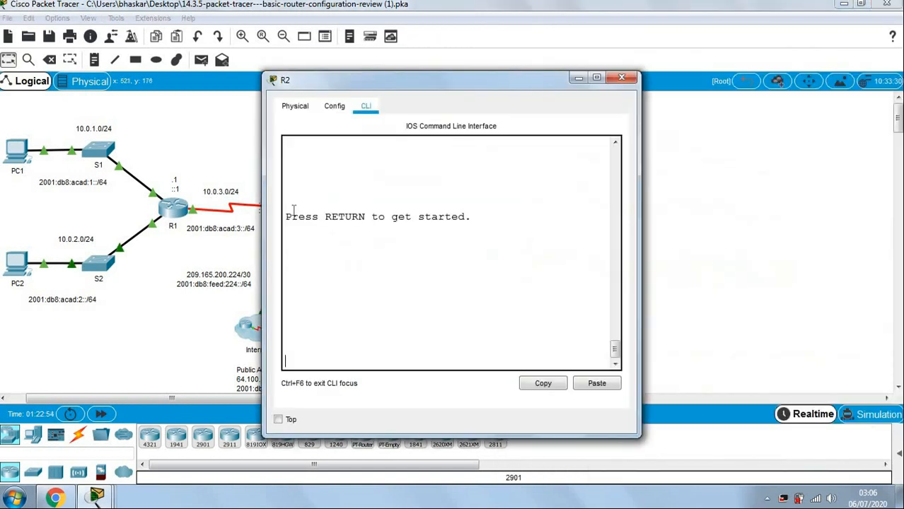
{"action": "left_click_drag", "start_coordinate": [259, 170], "coordinate": [22, 150]}
{"action": "mouse_move", "coordinate": [107, 499]}
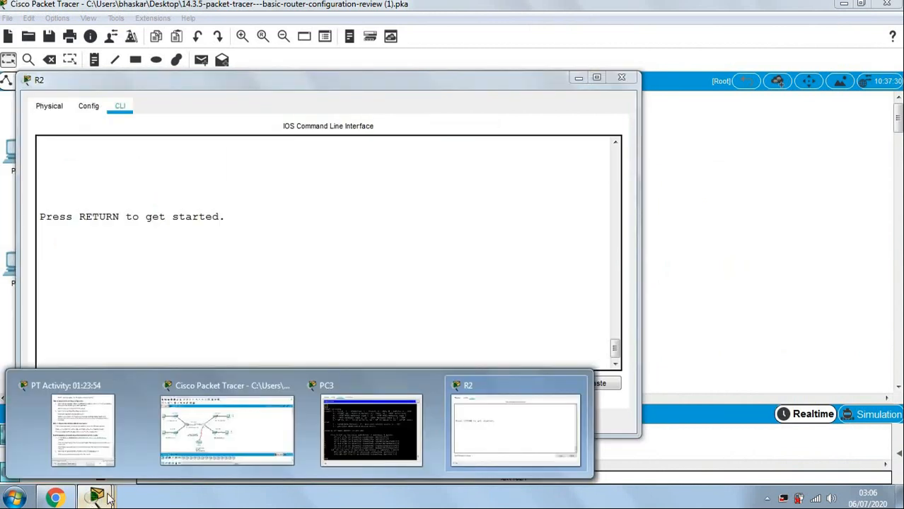
{"action": "left_click", "coordinate": [344, 422]}
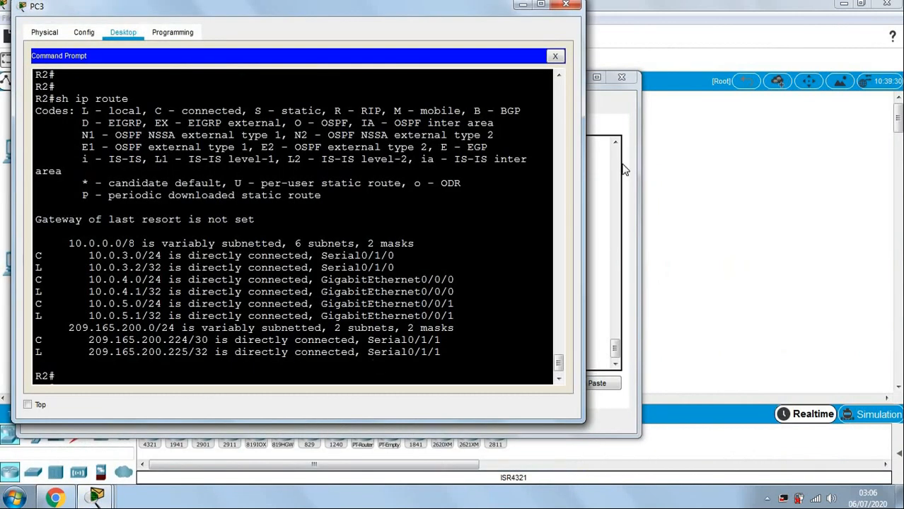
{"action": "left_click", "coordinate": [620, 77]}
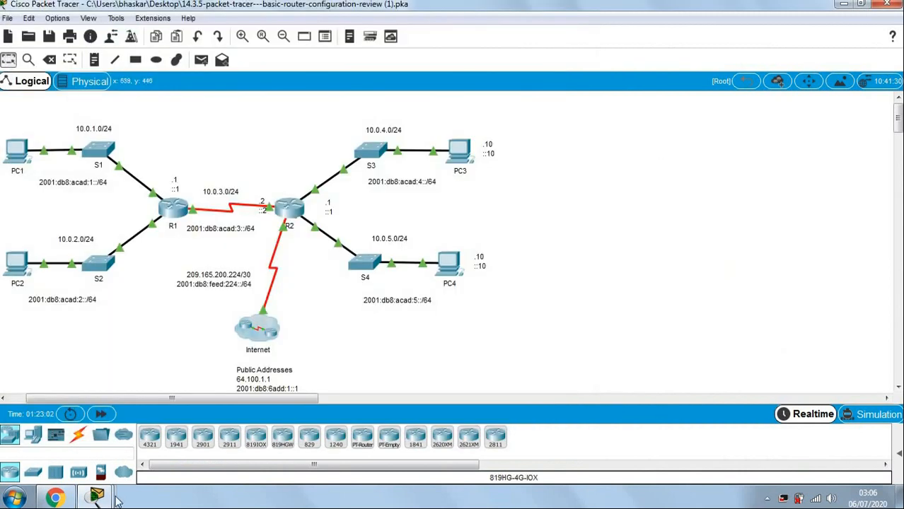
Bring PC3's terminal back and mark the C code on the 10.0.3.0/24 route.
{"action": "mouse_move", "coordinate": [106, 498]}
{"action": "left_click", "coordinate": [377, 414]}
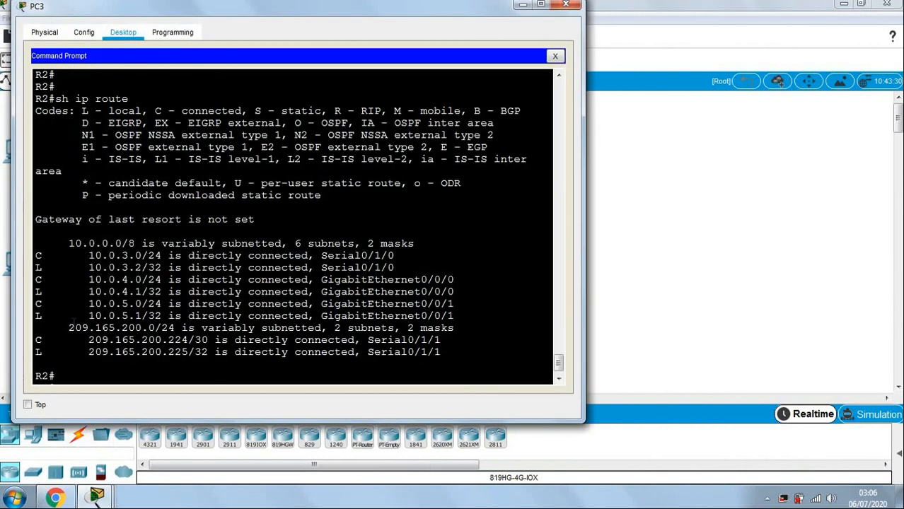
{"action": "left_click_drag", "start_coordinate": [38, 255], "coordinate": [49, 279]}
{"action": "left_click", "coordinate": [42, 304]}
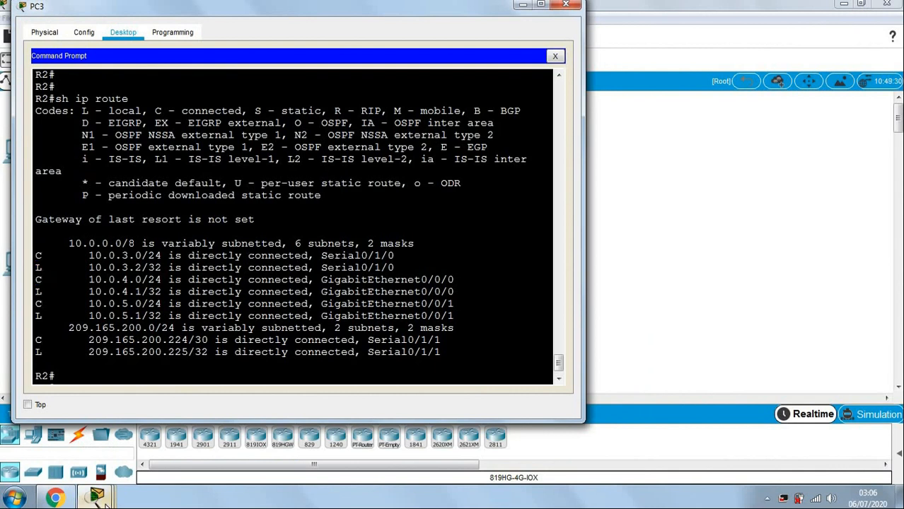
Bring up the activity instructions and narrow the PC3 window to sit beside them.
{"action": "mouse_move", "coordinate": [99, 499]}
{"action": "left_click", "coordinate": [81, 424]}
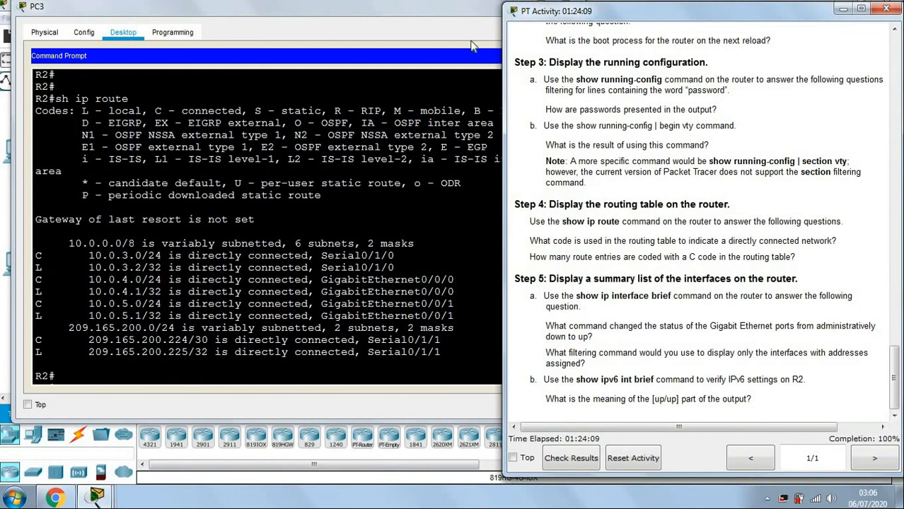
{"action": "left_click_drag", "start_coordinate": [187, 10], "coordinate": [174, 10]}
{"action": "left_click_drag", "start_coordinate": [569, 186], "coordinate": [502, 186]}
{"action": "left_click", "coordinate": [767, 240]}
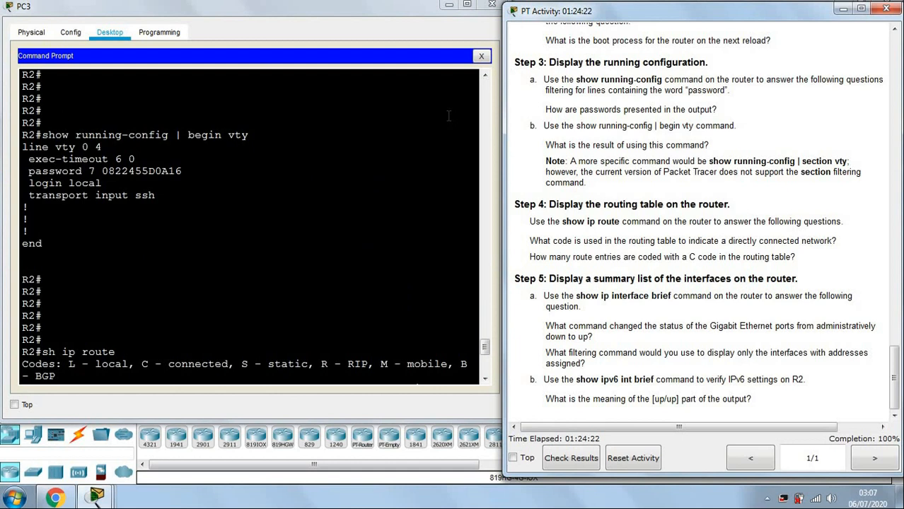
Type sh ip int br at R2's prompt in the PC3 terminal.
{"action": "left_click", "coordinate": [420, 220]}
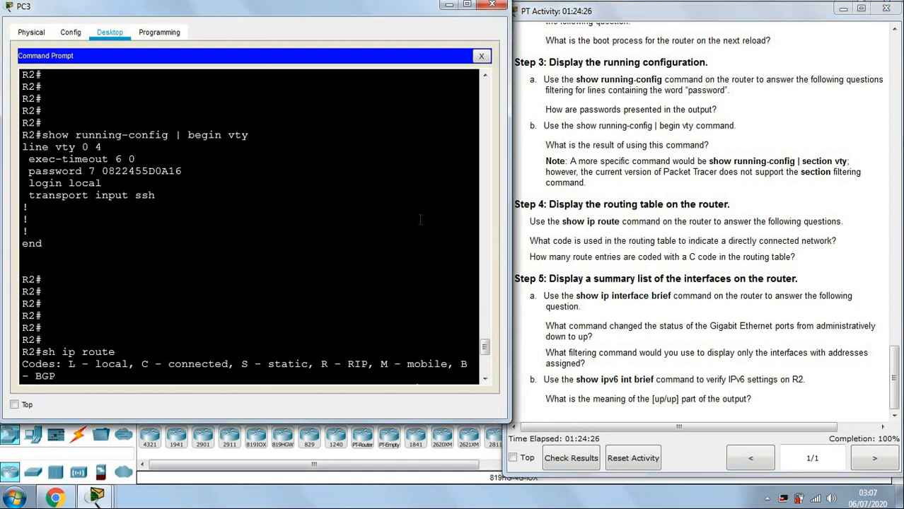
{"action": "key", "text": "Return"}
{"action": "key", "text": "Return"}
{"action": "key", "text": "Return"}
{"action": "key", "text": "Return"}
{"action": "key", "text": "Return"}
{"action": "key", "text": "Return"}
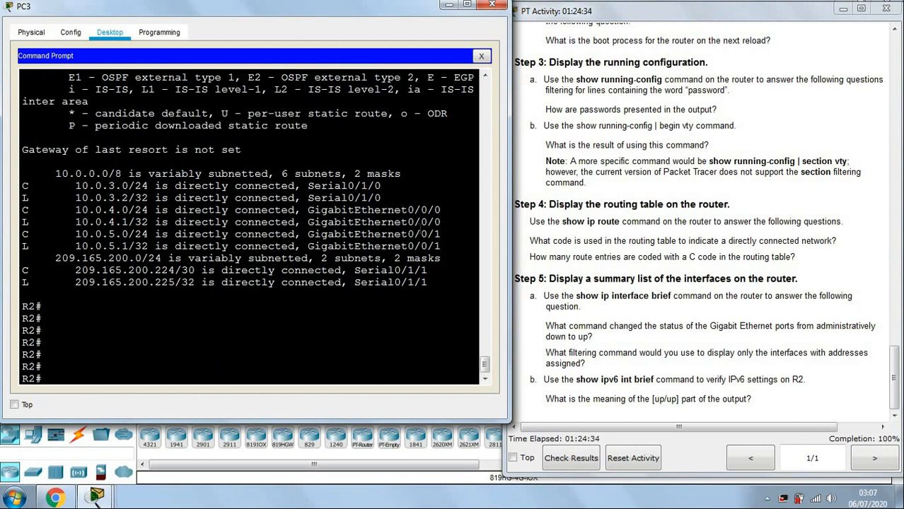
{"action": "type", "text": "sh ip int br"}
Complete and run show ip interface brief, widen PC3, and highlight the four up/up interfaces.
{"action": "key", "text": "Tab"}
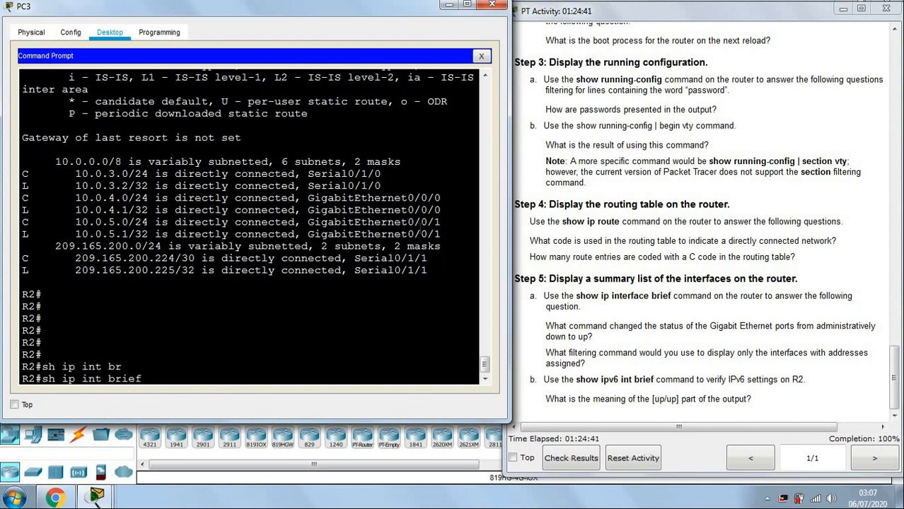
{"action": "key", "text": "Return"}
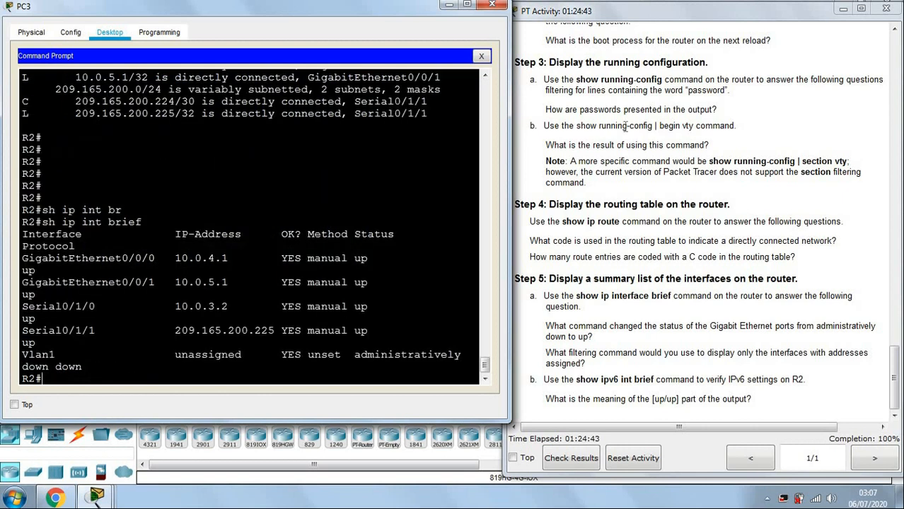
{"action": "left_click_drag", "start_coordinate": [507, 211], "coordinate": [748, 211]}
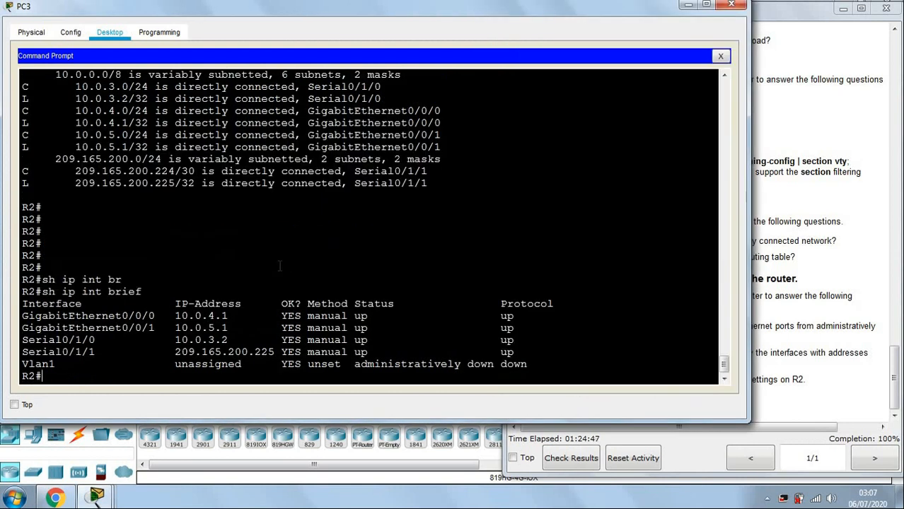
{"action": "key", "text": "Return"}
{"action": "key", "text": "Return"}
{"action": "key", "text": "Return"}
{"action": "key", "text": "Return"}
{"action": "key", "text": "Return"}
{"action": "key", "text": "Return"}
{"action": "key", "text": "Return"}
{"action": "left_click_drag", "start_coordinate": [42, 209], "coordinate": [275, 270]}
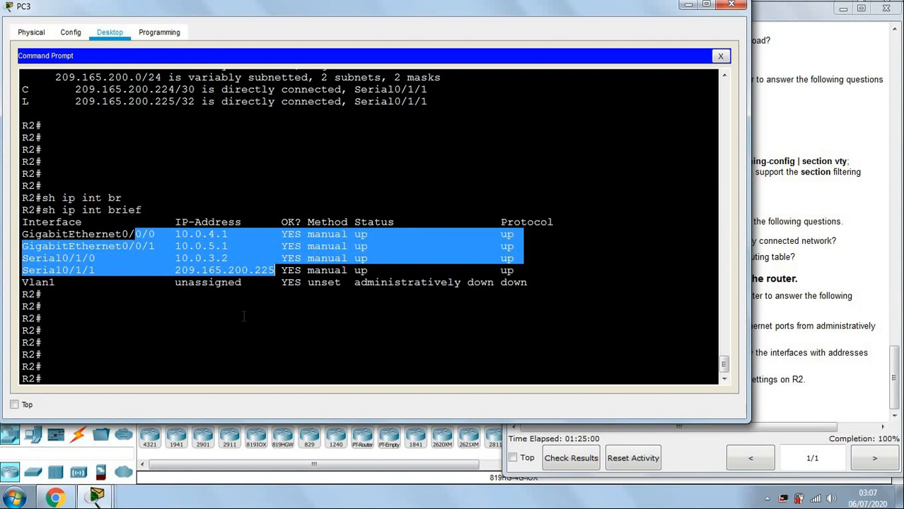
{"action": "left_click", "coordinate": [160, 387]}
{"action": "left_click", "coordinate": [161, 378]}
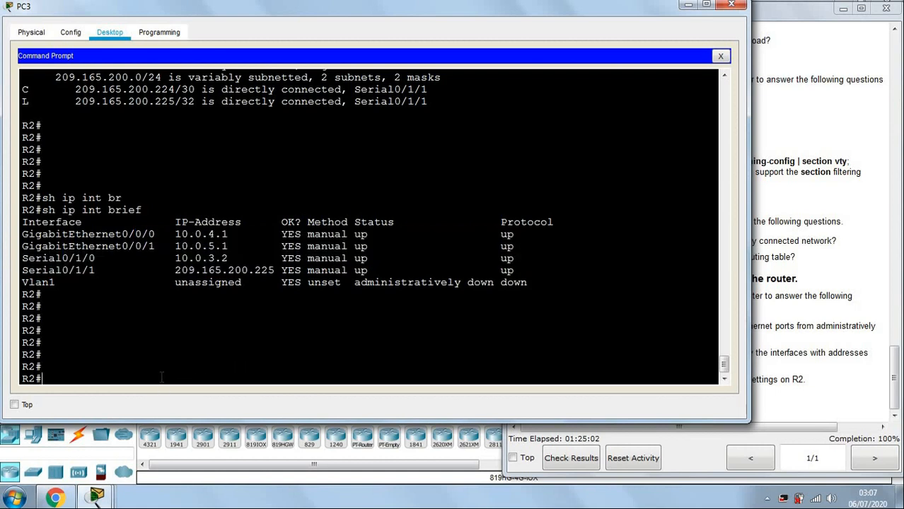
{"action": "key", "text": "Return"}
{"action": "key", "text": "Return"}
{"action": "key", "text": "Return"}
{"action": "key", "text": "Return"}
{"action": "key", "text": "Return"}
{"action": "key", "text": "Return"}
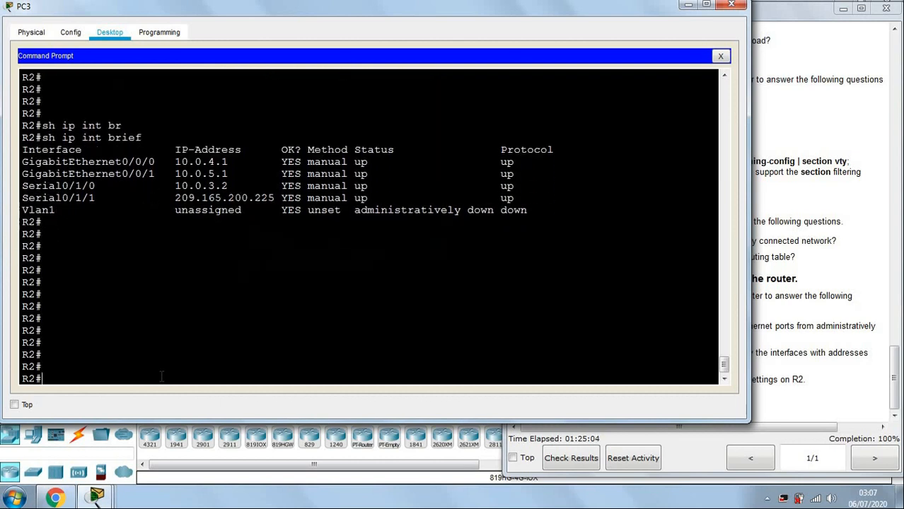
Run 'show ipv6 interface brief' on R2 from PC3's SSH session.
{"action": "type", "text": "sh ipv"}
{"action": "key", "text": "Tab"}
{"action": "type", "text": "in"}
{"action": "key", "text": "Tab"}
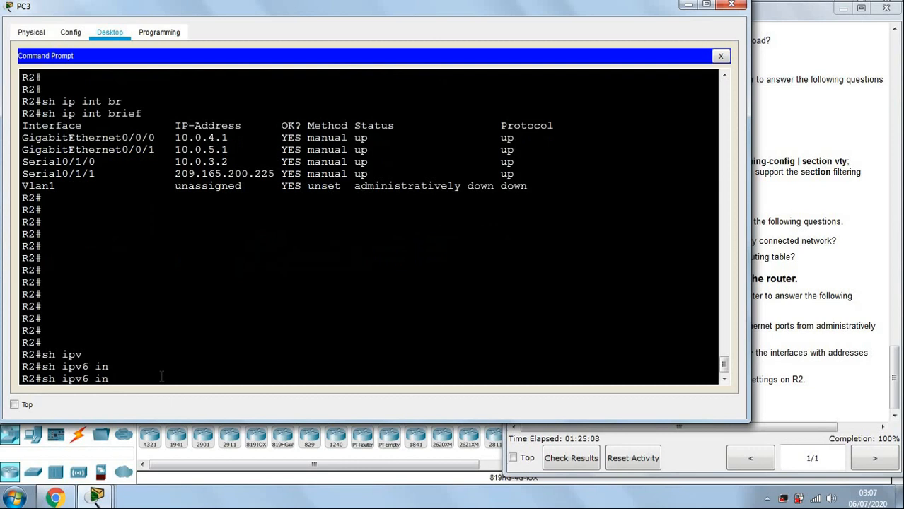
{"action": "key", "text": "BackSpace"}
{"action": "key", "text": "BackSpace"}
{"action": "type", "text": "int br"}
{"action": "key", "text": "Tab"}
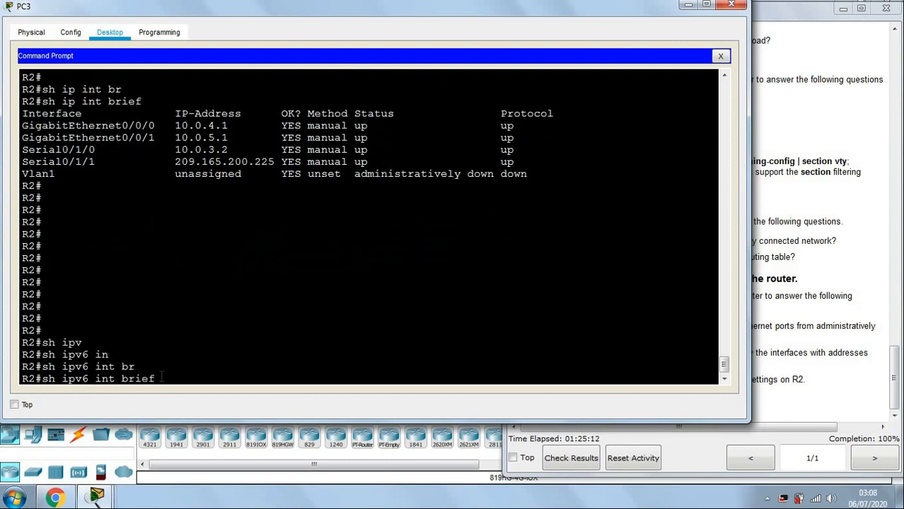
{"action": "left_click_drag", "start_coordinate": [43, 378], "coordinate": [162, 380]}
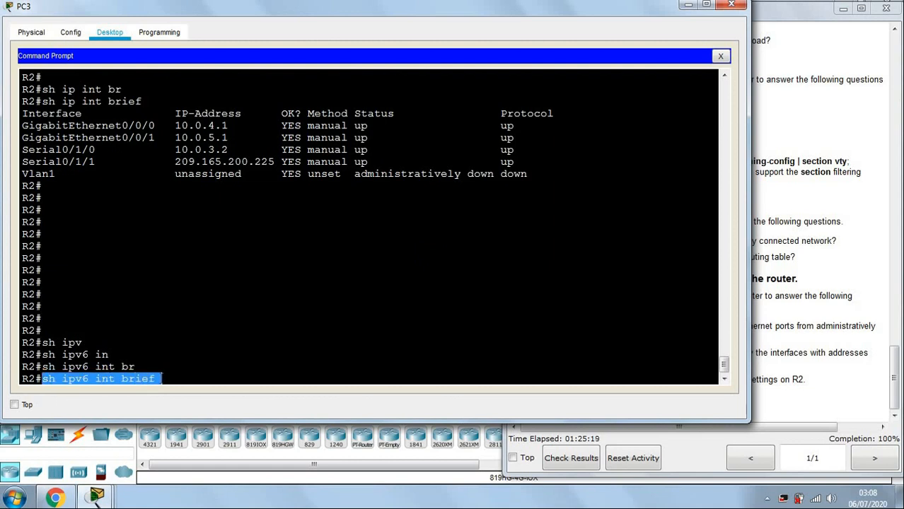
{"action": "left_click", "coordinate": [240, 363]}
{"action": "key", "text": "Return"}
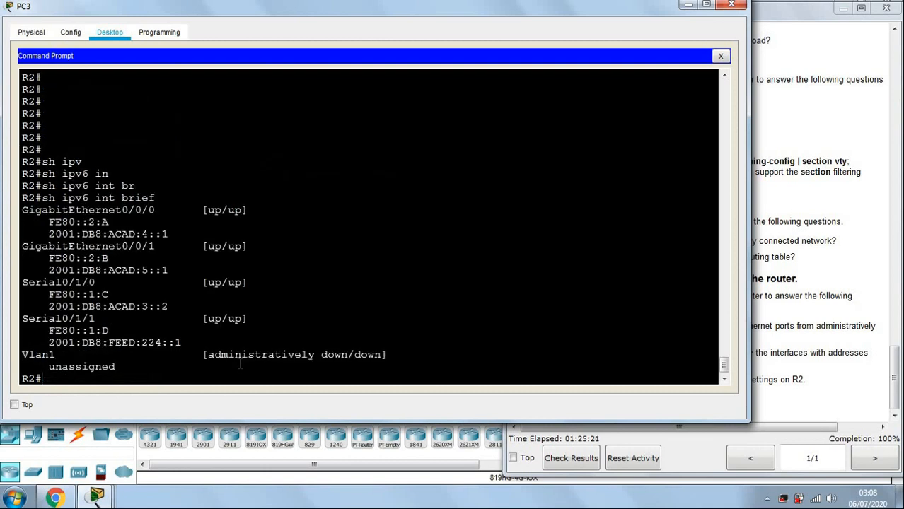
{"action": "key", "text": "Return"}
{"action": "key", "text": "Return"}
{"action": "key", "text": "Return"}
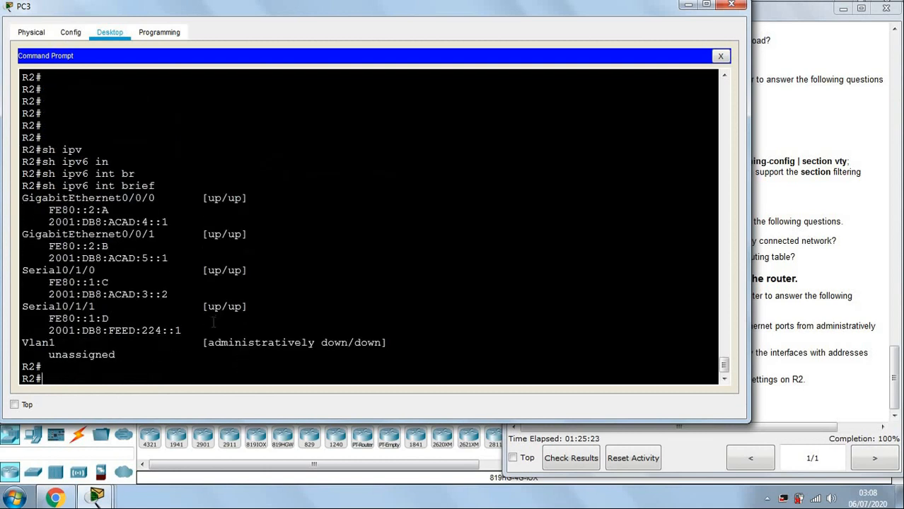
Review the GigabitEthernet0/0/0, 0/0/1, Serial0/1/0 and 0/1/1 entries with their IPv6 addresses.
{"action": "left_click_drag", "start_coordinate": [43, 161], "coordinate": [185, 160]}
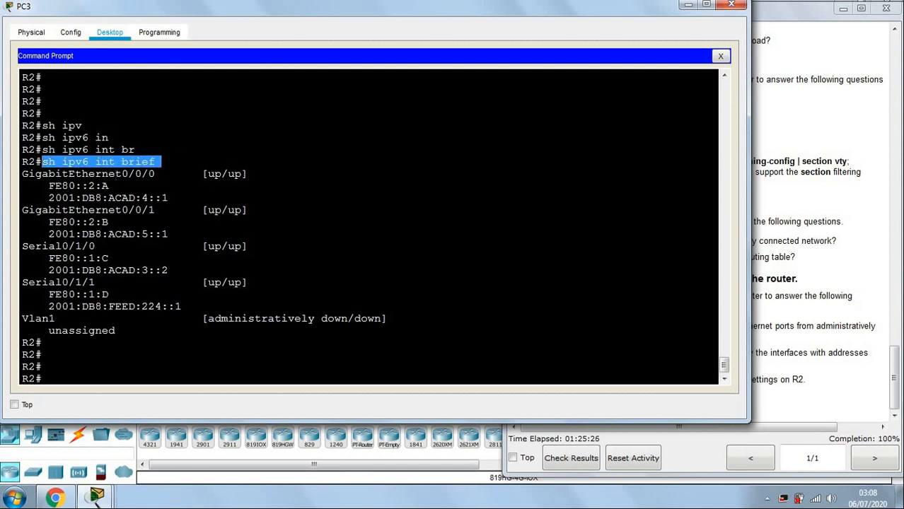
{"action": "left_click_drag", "start_coordinate": [23, 176], "coordinate": [251, 193]}
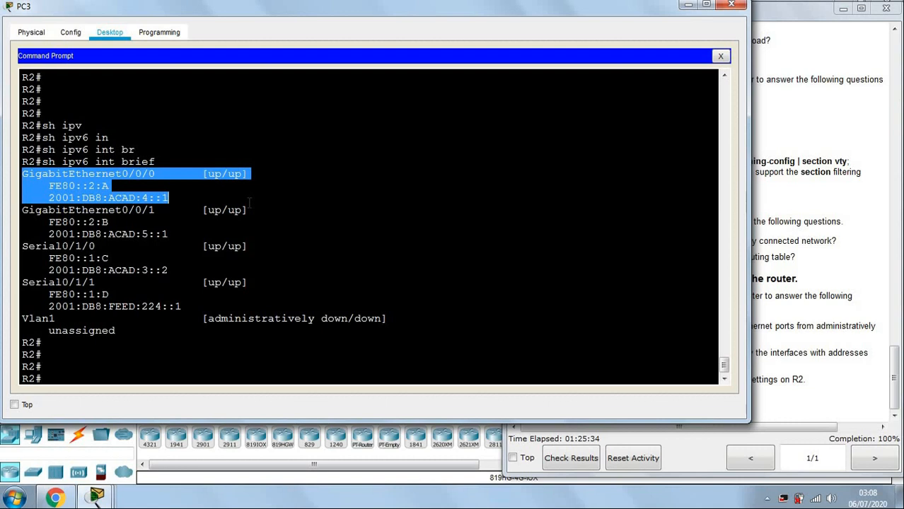
{"action": "left_click", "coordinate": [249, 203]}
{"action": "left_click_drag", "start_coordinate": [22, 210], "coordinate": [260, 231]}
{"action": "left_click", "coordinate": [259, 241]}
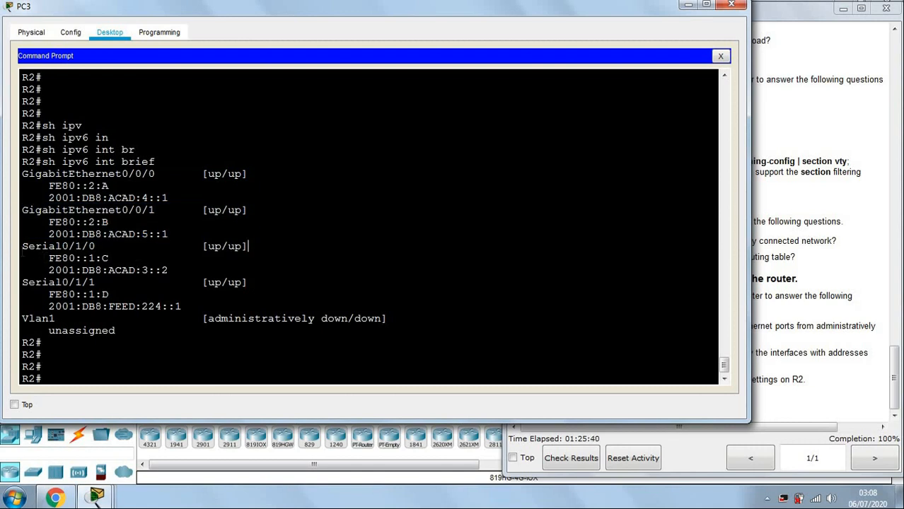
{"action": "left_click_drag", "start_coordinate": [29, 249], "coordinate": [246, 273]}
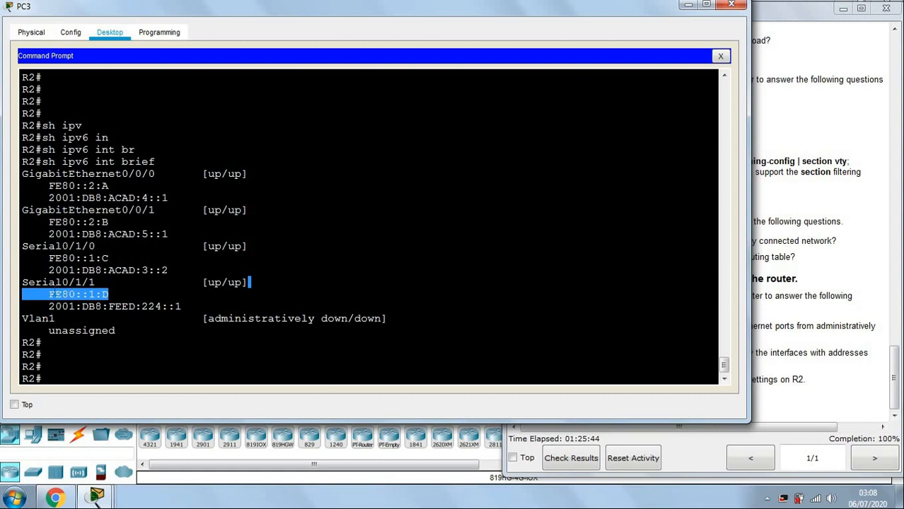
{"action": "left_click_drag", "start_coordinate": [22, 282], "coordinate": [277, 308]}
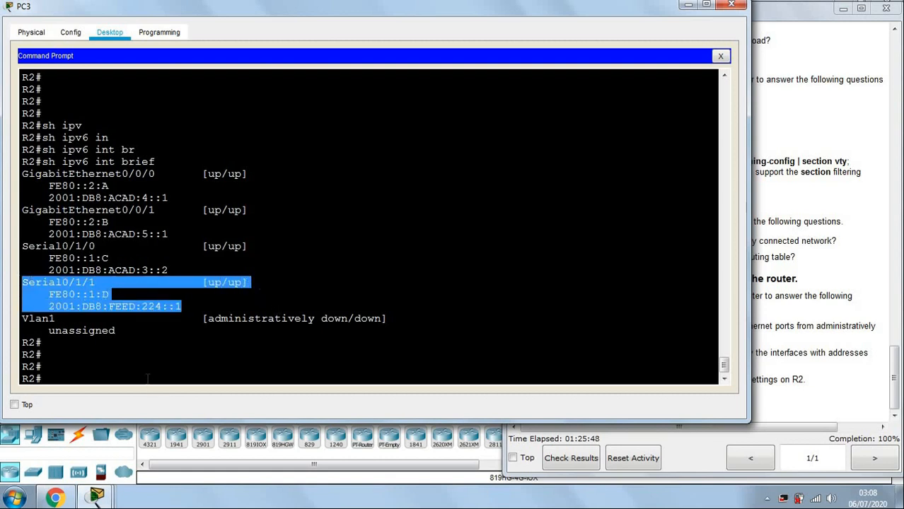
{"action": "left_click", "coordinate": [147, 379]}
{"action": "left_click", "coordinate": [162, 367]}
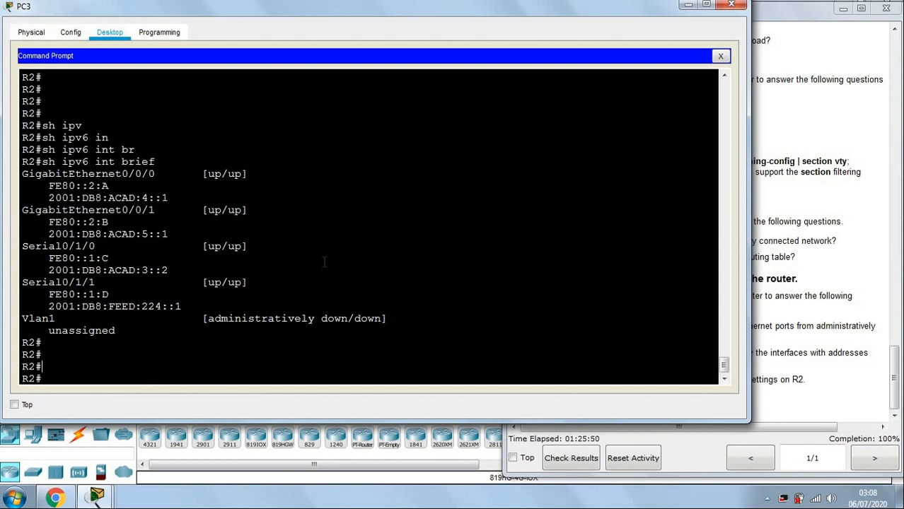
{"action": "scroll", "coordinate": [325, 220], "scroll_direction": "up", "scroll_amount": 3}
{"action": "scroll", "coordinate": [321, 204], "scroll_direction": "down", "scroll_amount": 3}
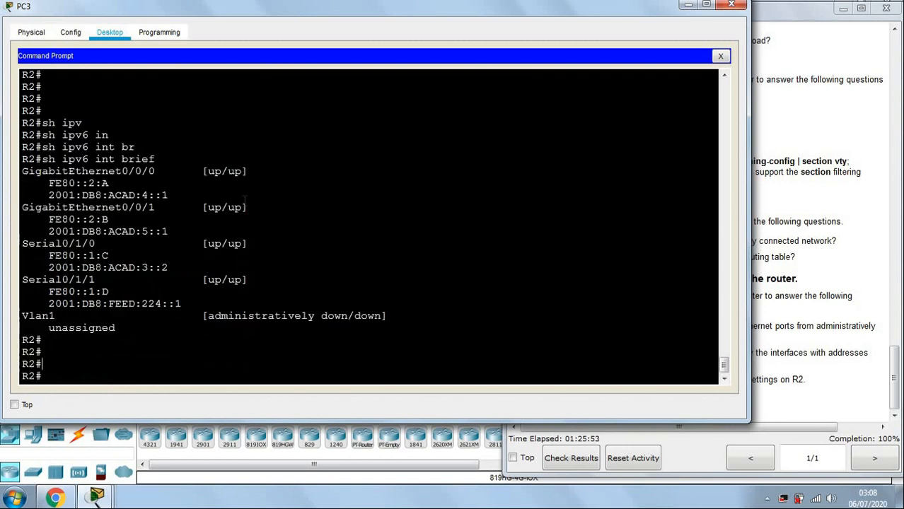
Bring the PT Activity instructions forward and scroll up to the Basic Router Configuration Review Addressing Table.
{"action": "left_click", "coordinate": [857, 144]}
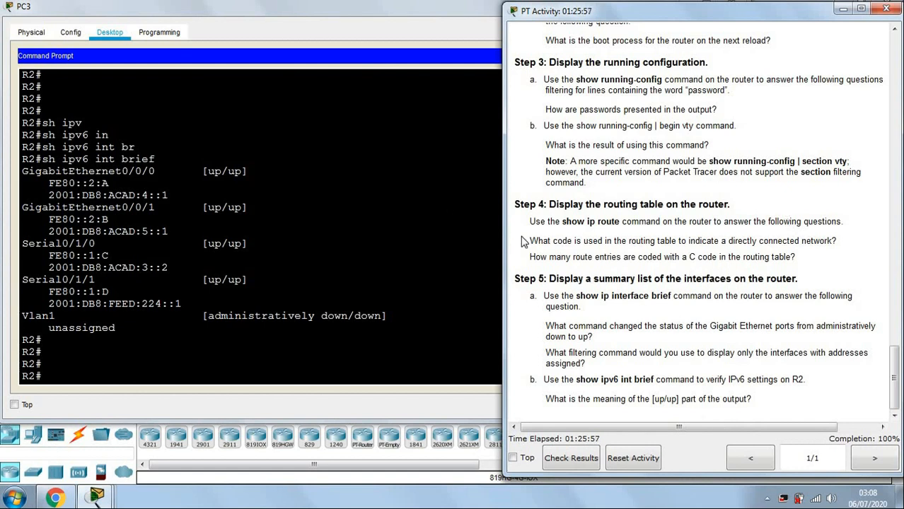
{"action": "double_click", "coordinate": [719, 258]}
{"action": "left_click", "coordinate": [748, 237]}
{"action": "scroll", "coordinate": [748, 238], "scroll_direction": "up", "scroll_amount": 3}
{"action": "scroll", "coordinate": [748, 238], "scroll_direction": "up", "scroll_amount": 5}
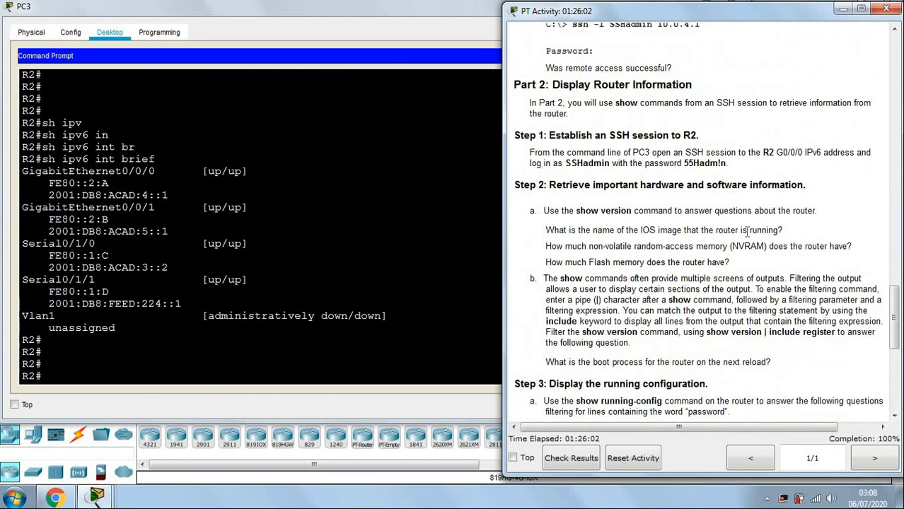
{"action": "scroll", "coordinate": [748, 233], "scroll_direction": "up", "scroll_amount": 20}
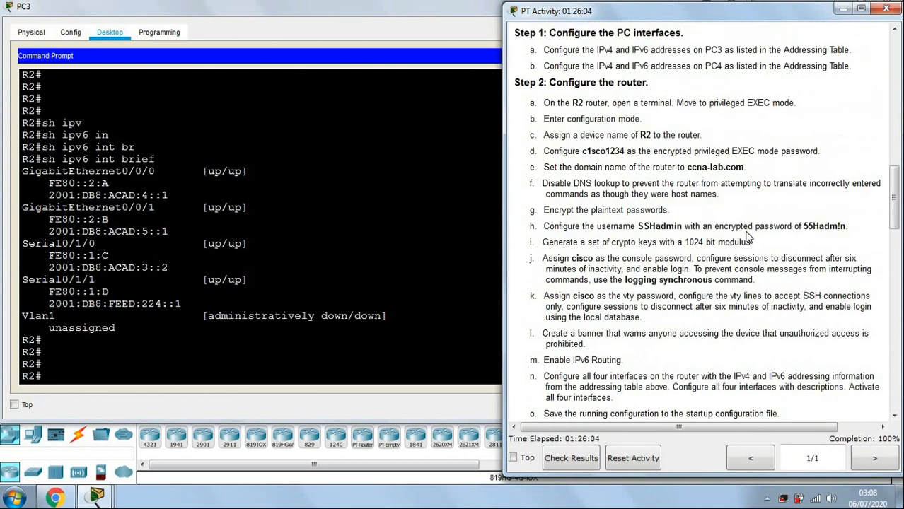
{"action": "scroll", "coordinate": [748, 237], "scroll_direction": "up", "scroll_amount": 5}
{"action": "scroll", "coordinate": [748, 238], "scroll_direction": "up", "scroll_amount": 15}
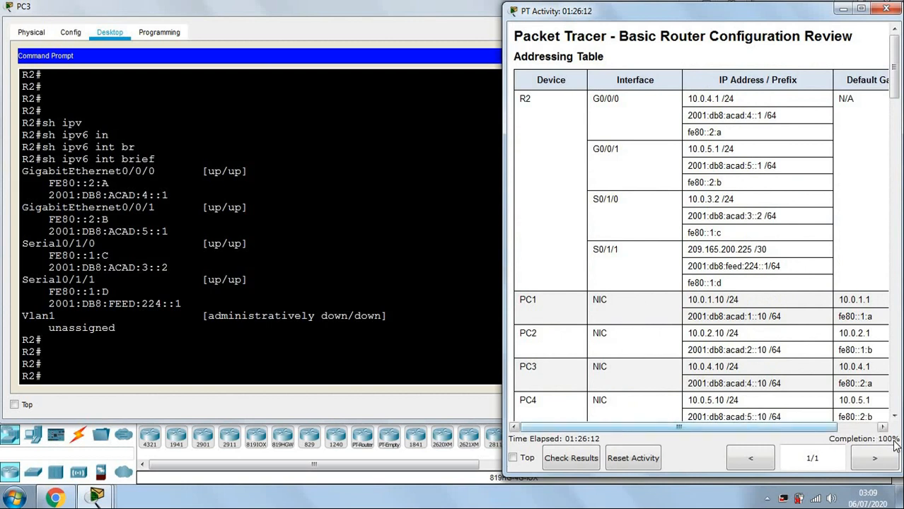
Check the activity results and review the Assessment Items showing a 98/98 score.
{"action": "left_click", "coordinate": [578, 458]}
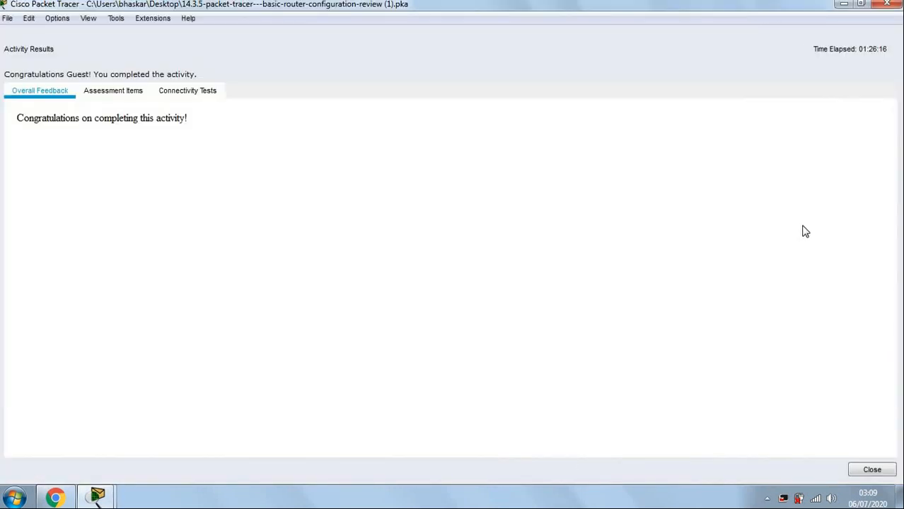
{"action": "left_click", "coordinate": [109, 94]}
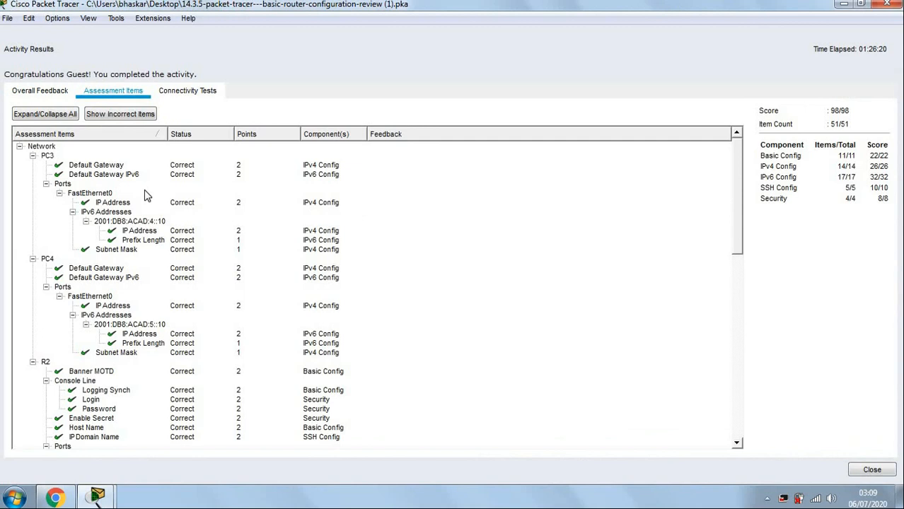
{"action": "scroll", "coordinate": [145, 189], "scroll_direction": "down", "scroll_amount": 10}
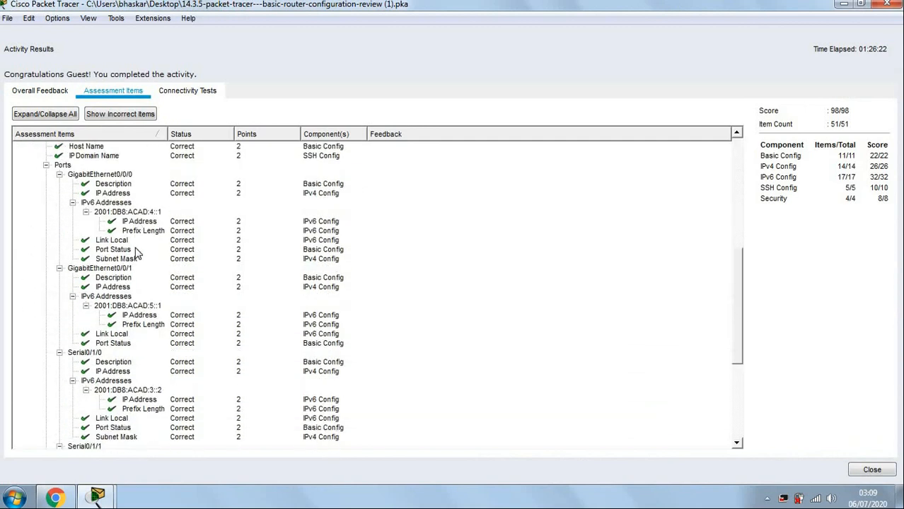
{"action": "scroll", "coordinate": [138, 255], "scroll_direction": "down", "scroll_amount": 3}
{"action": "scroll", "coordinate": [134, 294], "scroll_direction": "down", "scroll_amount": 3}
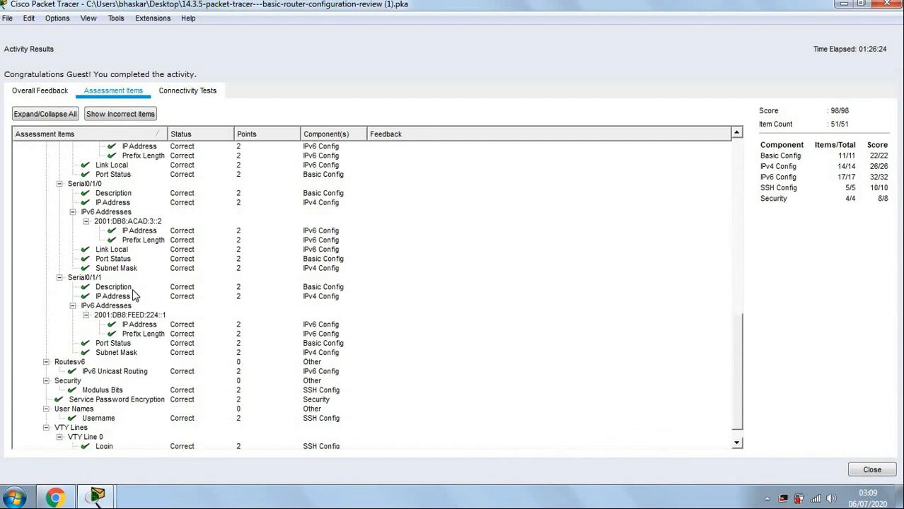
{"action": "scroll", "coordinate": [134, 295], "scroll_direction": "down", "scroll_amount": 1}
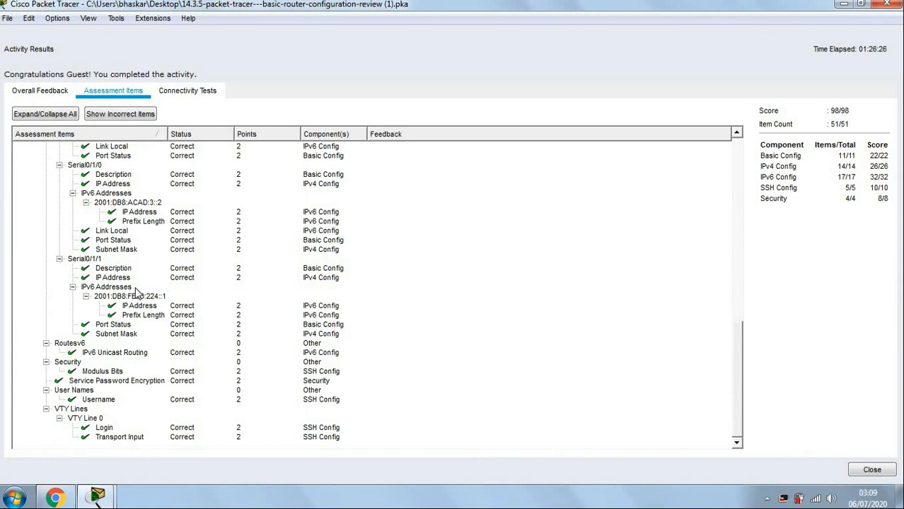
{"action": "scroll", "coordinate": [135, 293], "scroll_direction": "up", "scroll_amount": 4}
{"action": "scroll", "coordinate": [162, 235], "scroll_direction": "up", "scroll_amount": 4}
{"action": "scroll", "coordinate": [162, 235], "scroll_direction": "up", "scroll_amount": 10}
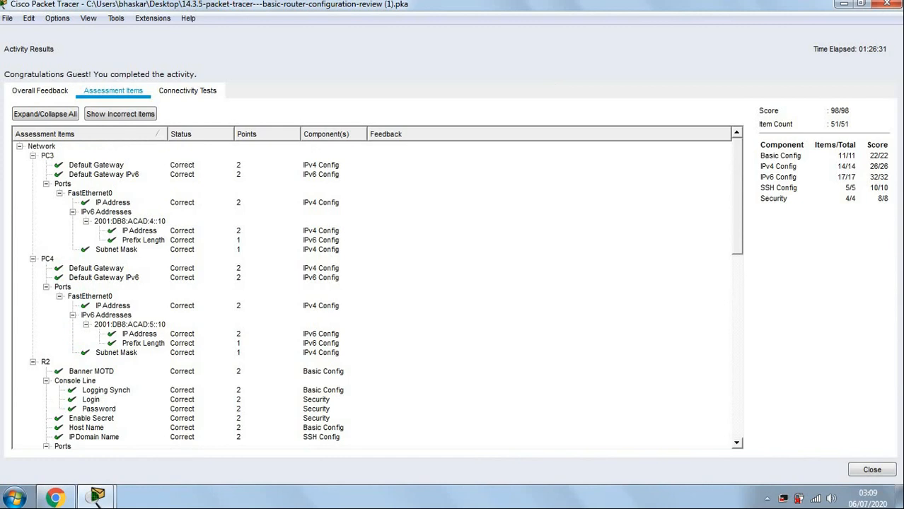
Close the results, move the instructions window aside, and bring the topology workspace forward.
{"action": "left_click", "coordinate": [887, 4]}
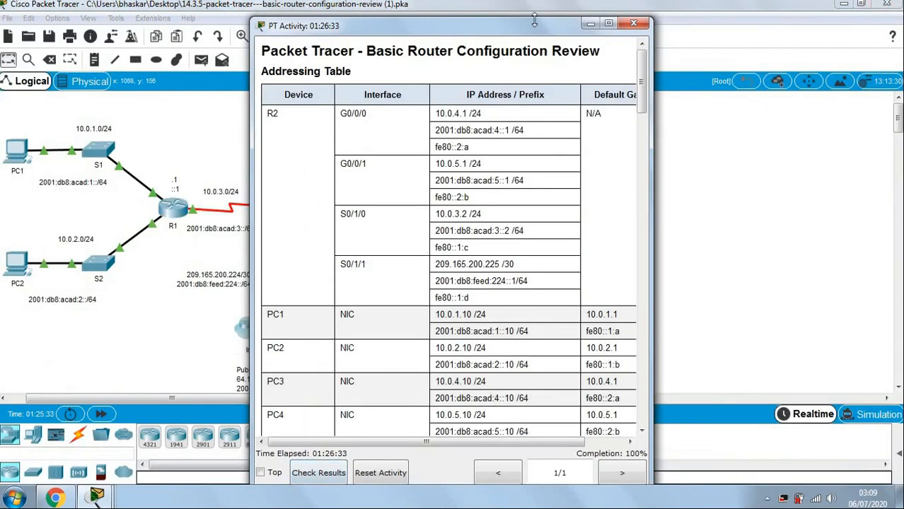
{"action": "left_click_drag", "start_coordinate": [562, 25], "coordinate": [778, 11]}
{"action": "left_click", "coordinate": [474, 214]}
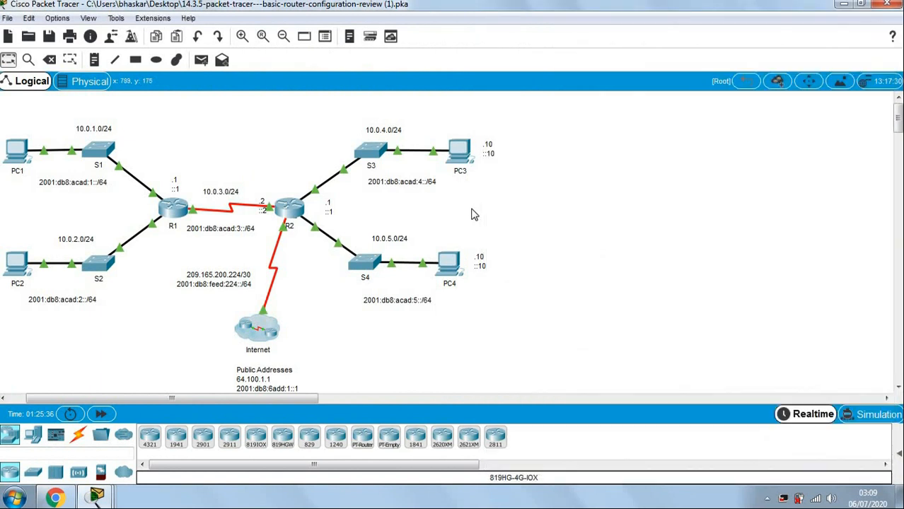